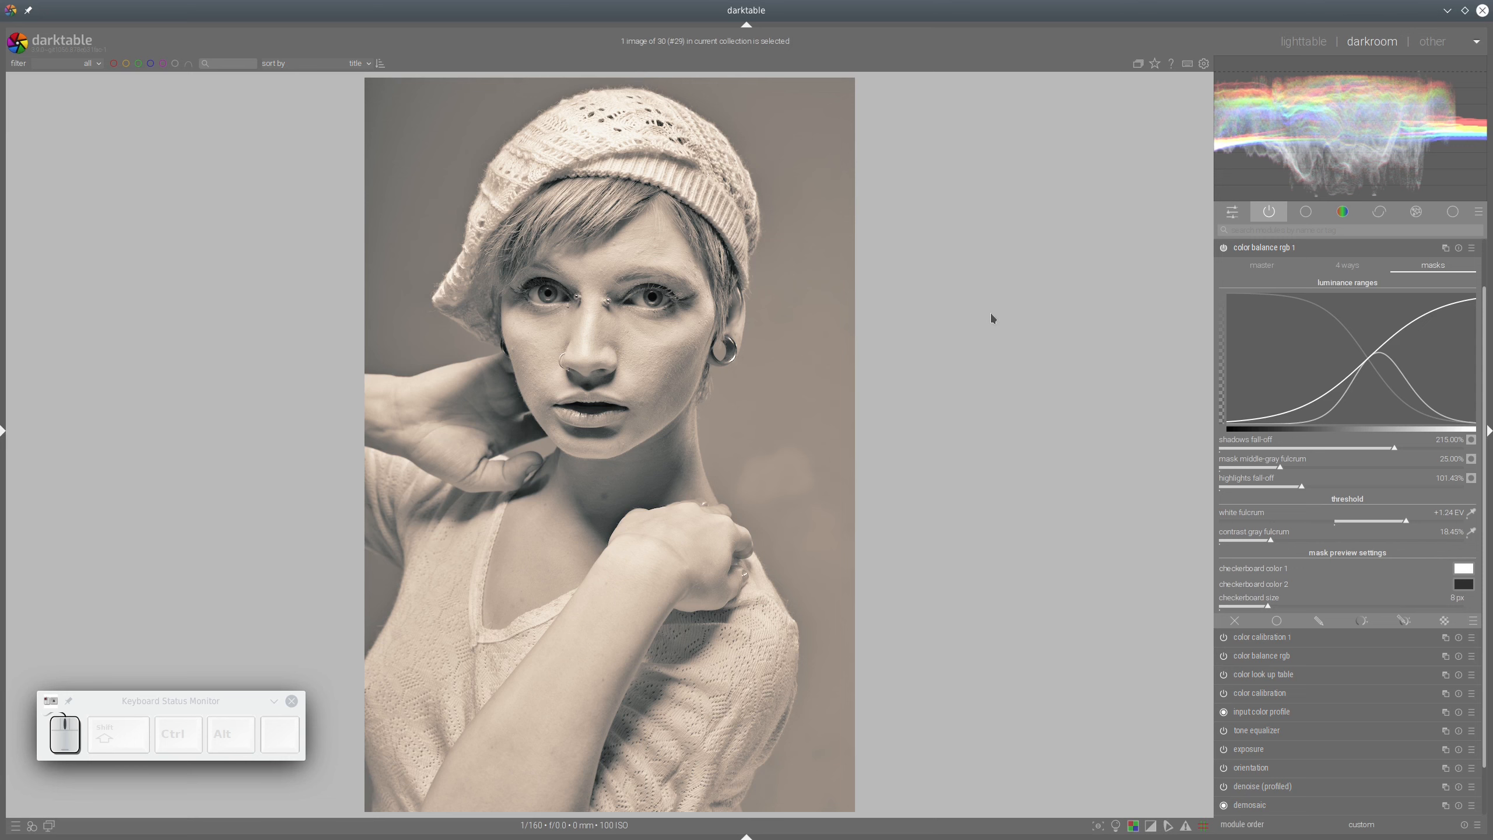
click(1340, 268)
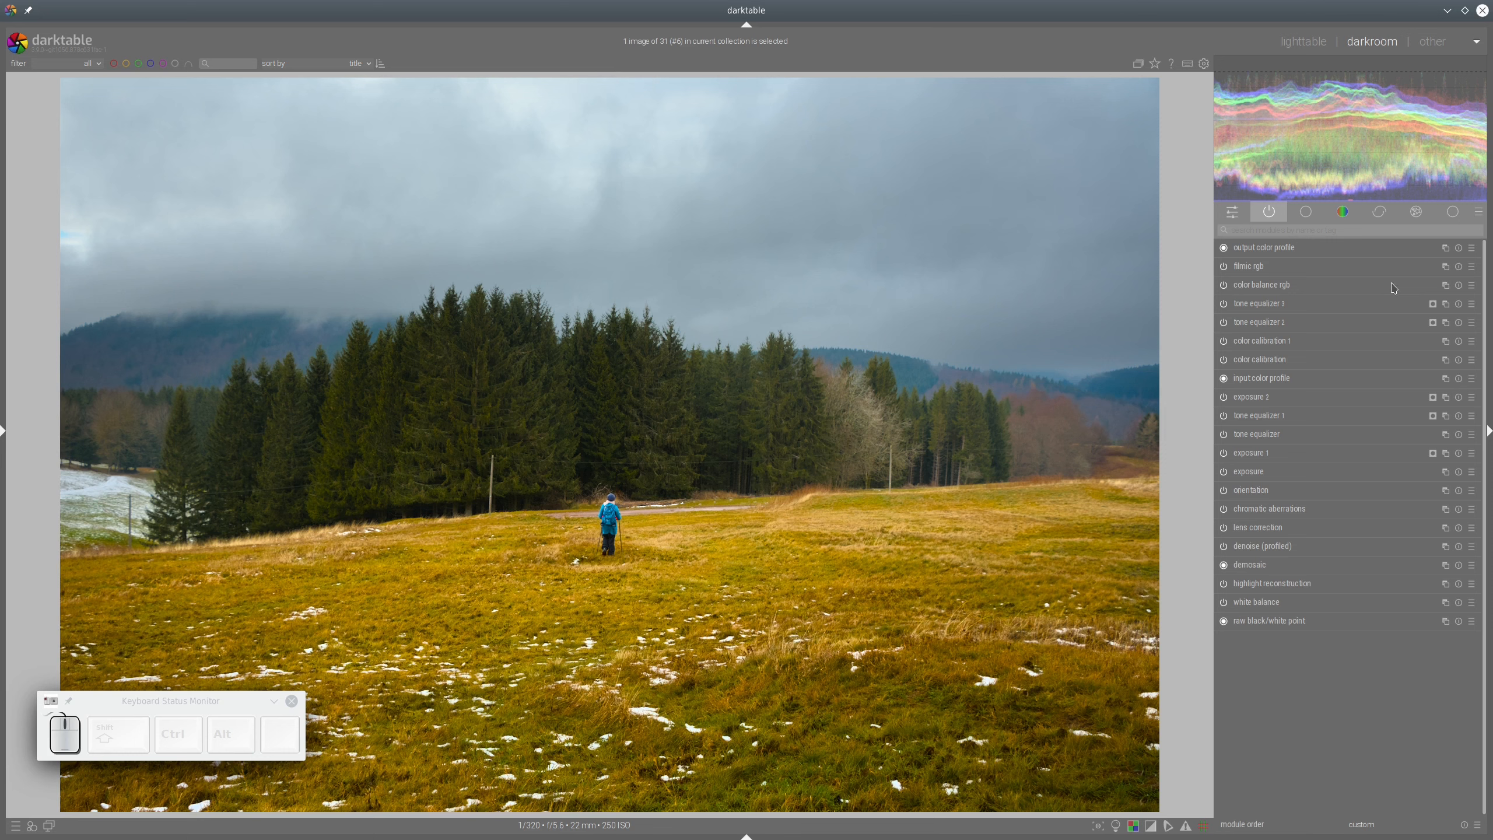
- Add a new instance of color balance rgb and lower its global chroma to about -49%
click(1446, 287)
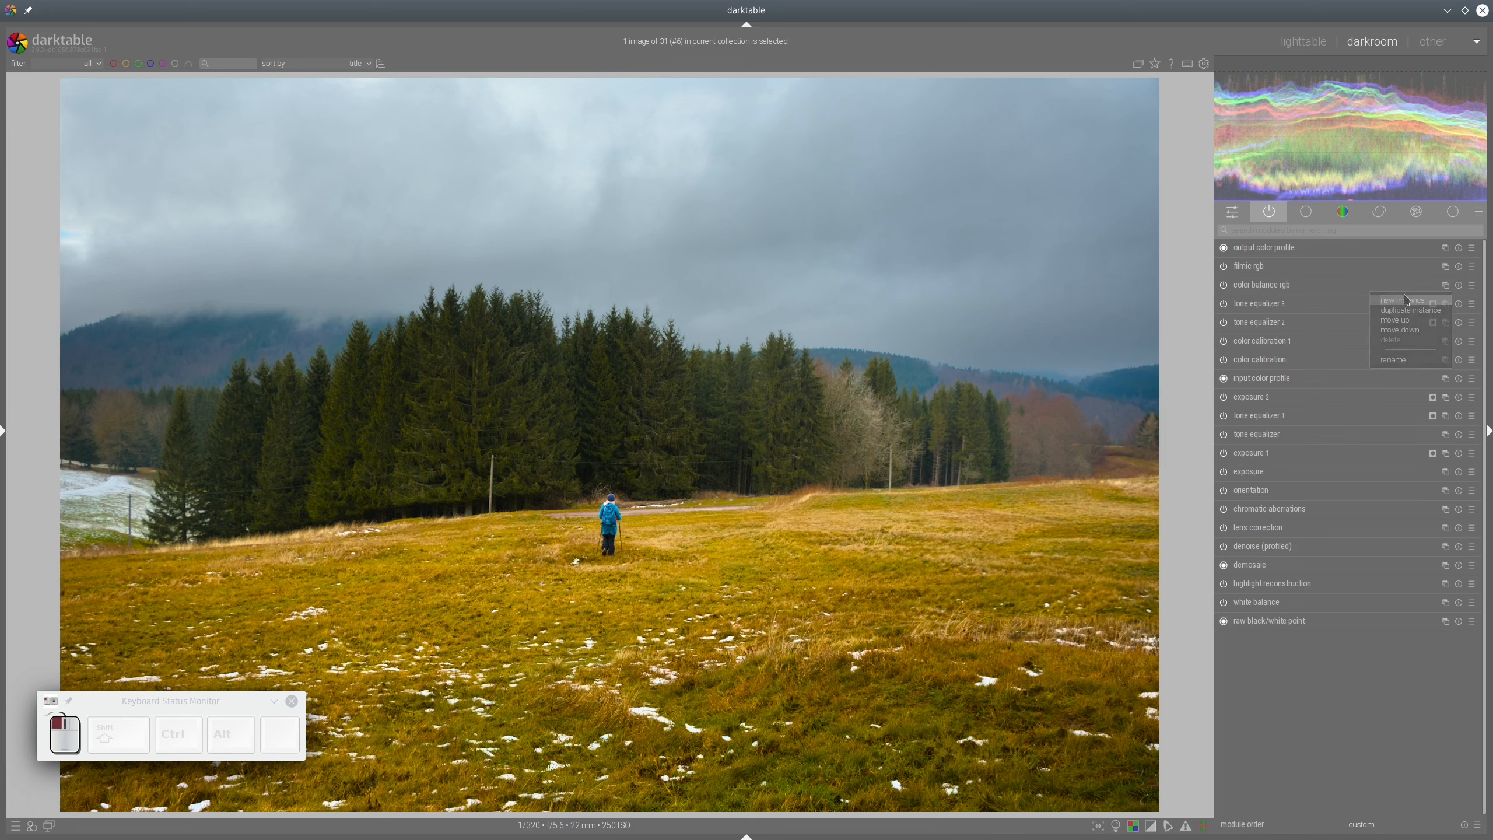
click(1409, 302)
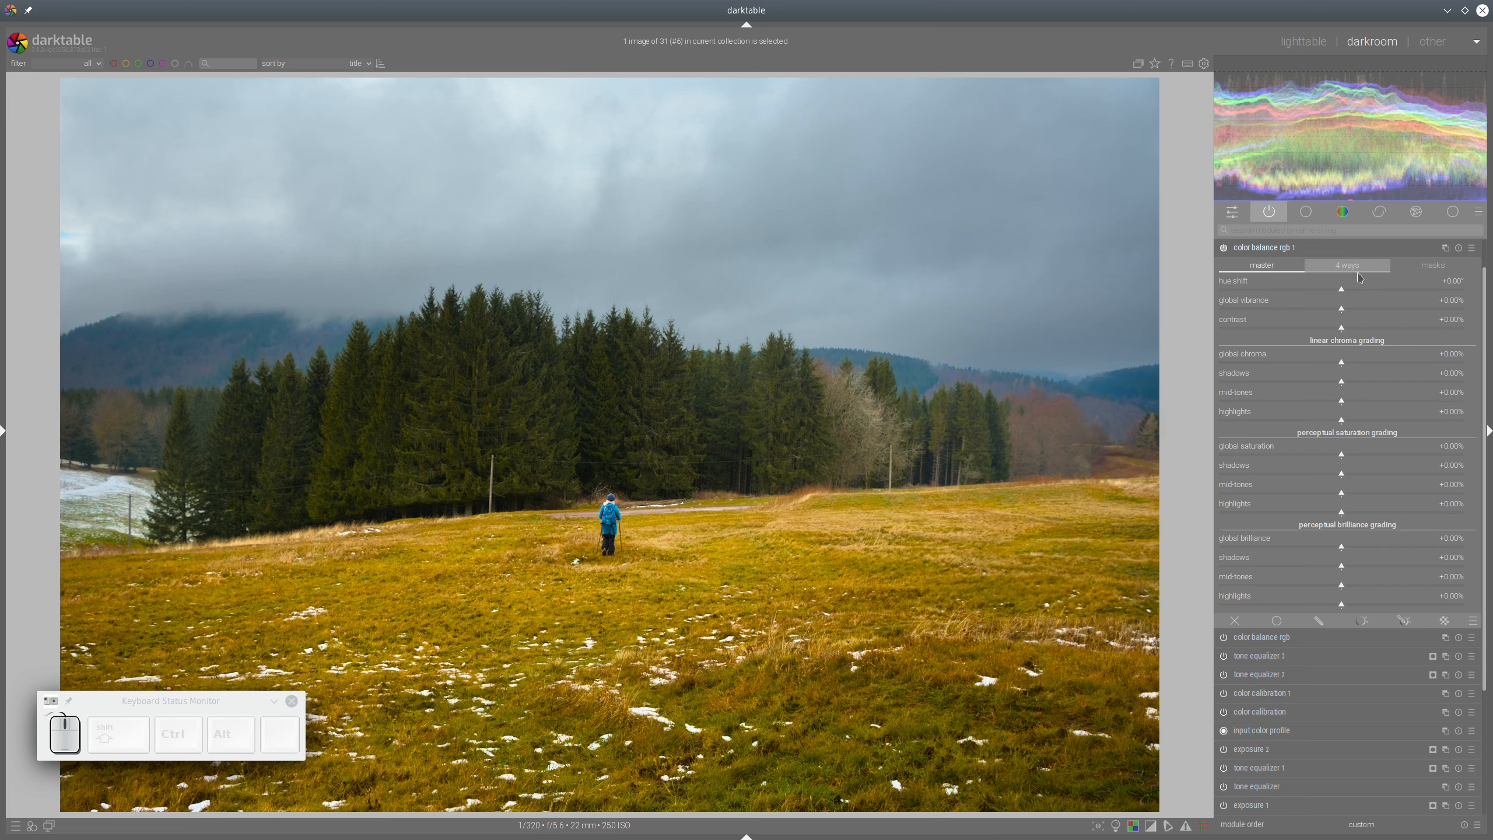
drag(1343, 365, 1222, 369)
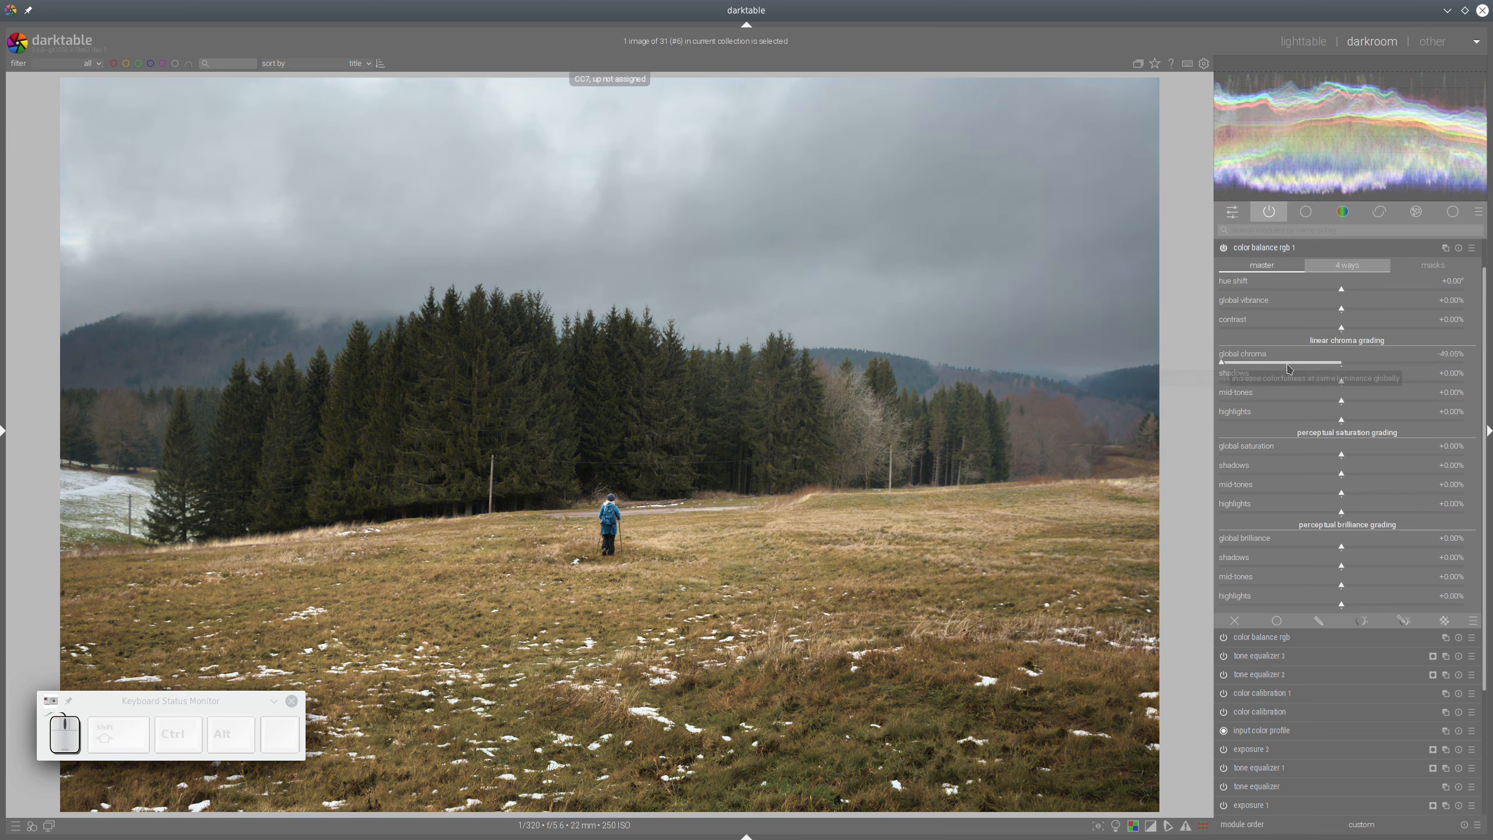
- Tint the shadows lift of color balance rgb 1 with a hue of about 8.6° and a chroma of about 10.8%
click(1348, 268)
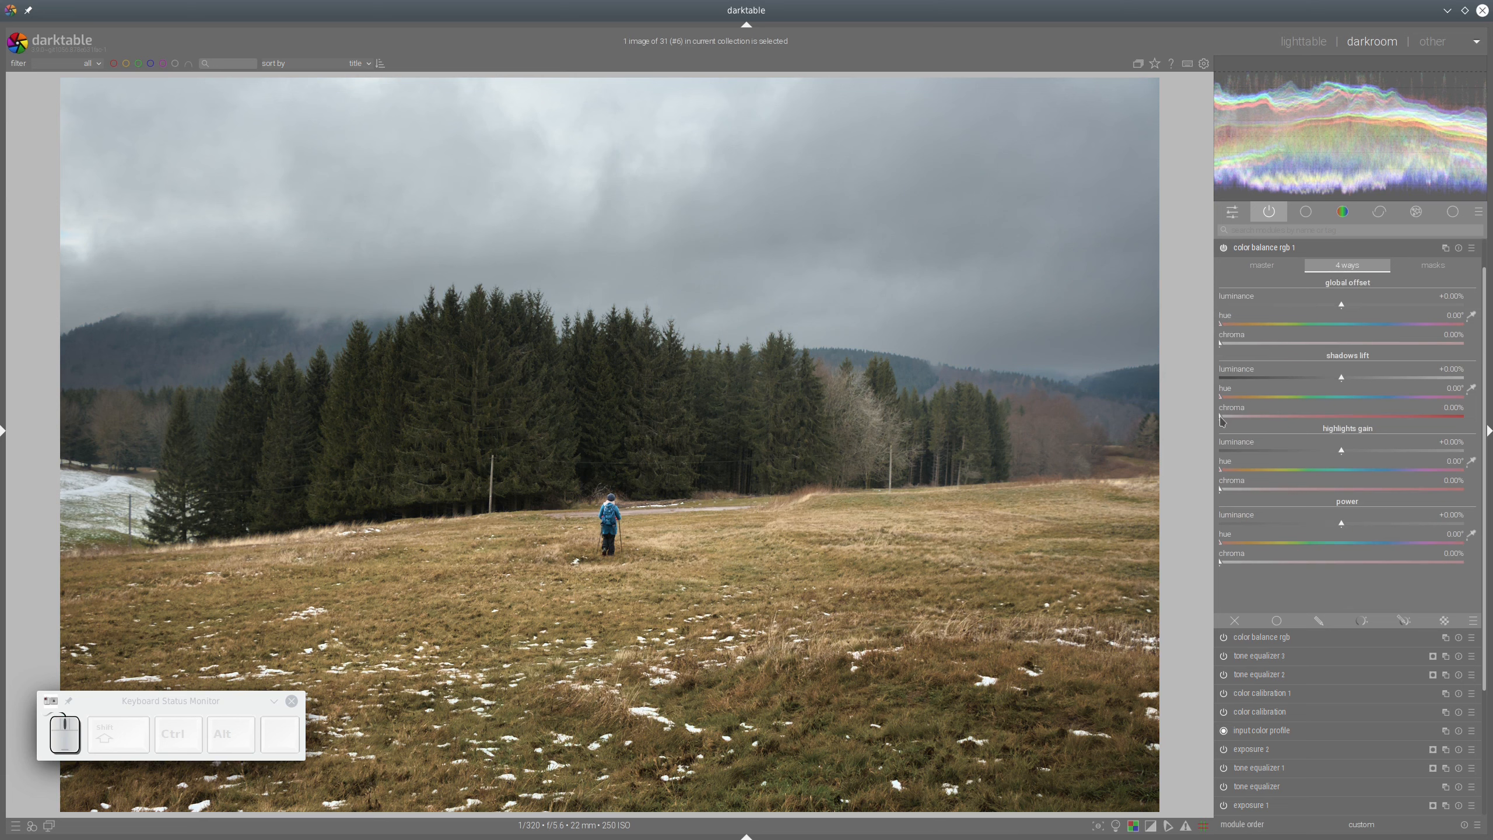
click(1240, 402)
drag(1238, 397, 1271, 459)
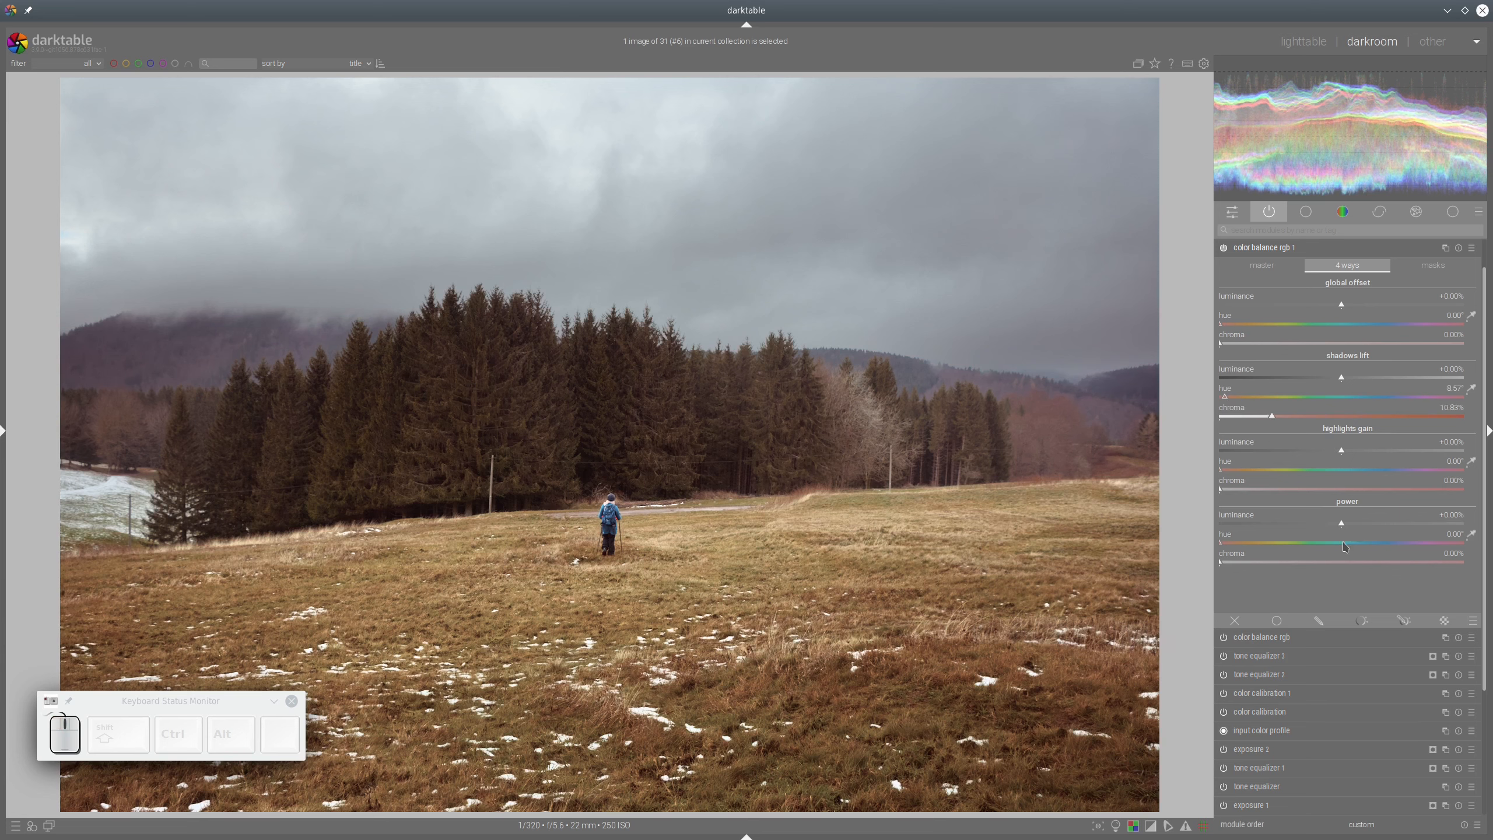
- Tint the power section with a hue of about 179° and a chroma of about 1.6%
click(1346, 545)
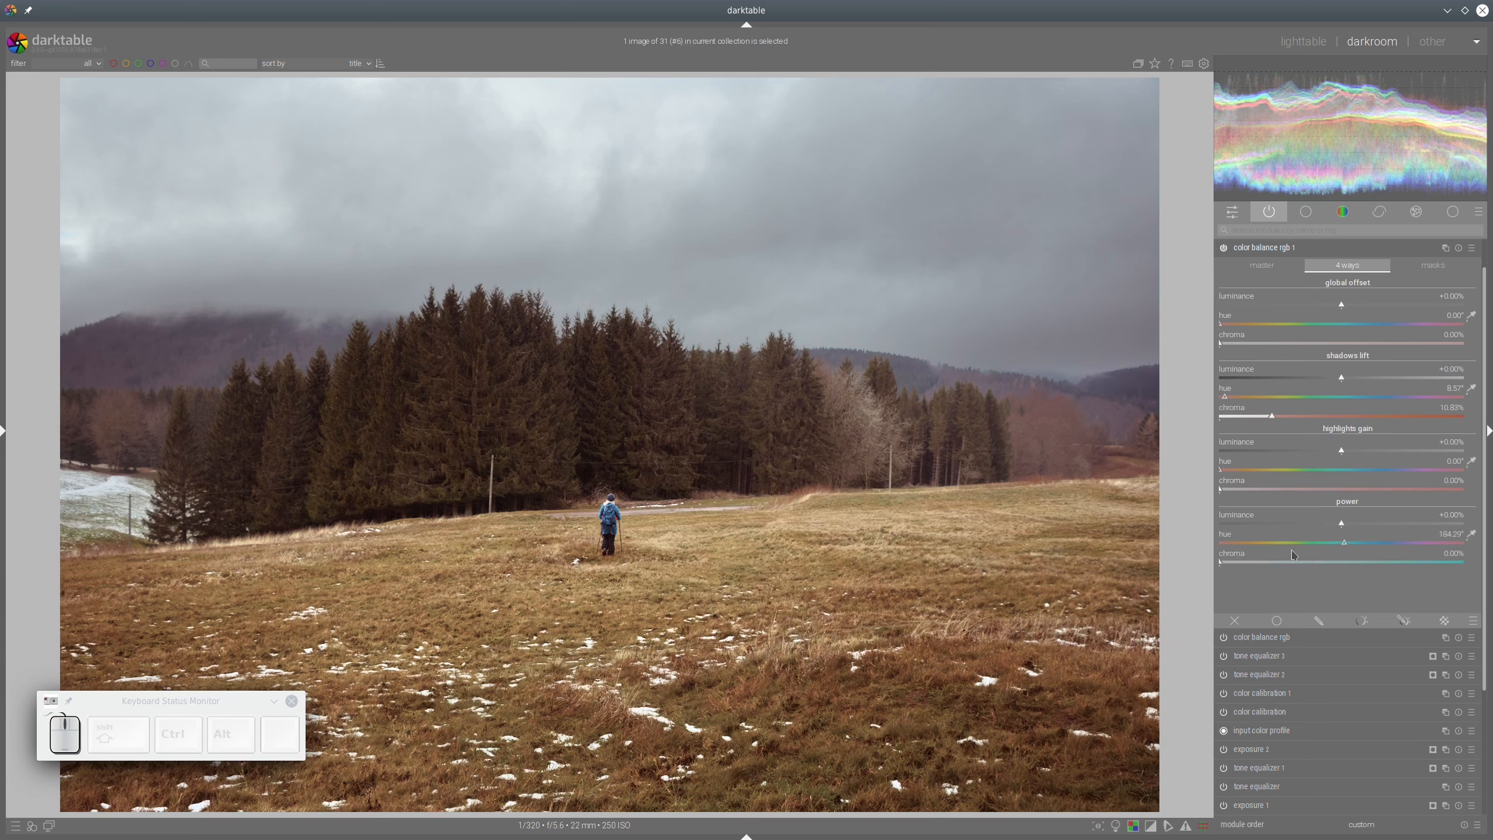
drag(1347, 545, 1341, 549)
drag(1224, 566, 1258, 565)
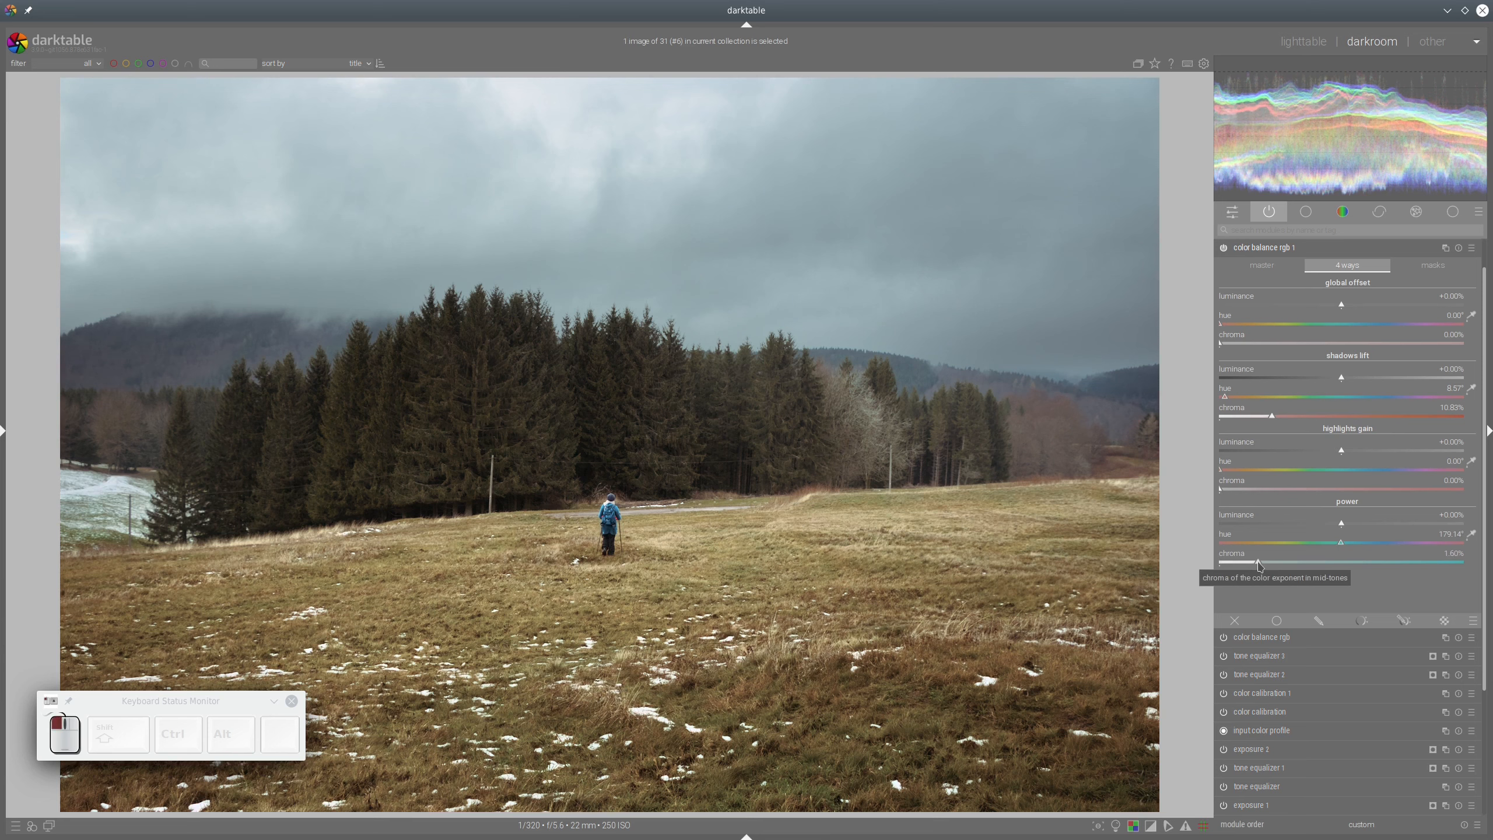
- Tint the highlights gain with a hue of 90° and a chroma of about 4.1%
click(1280, 470)
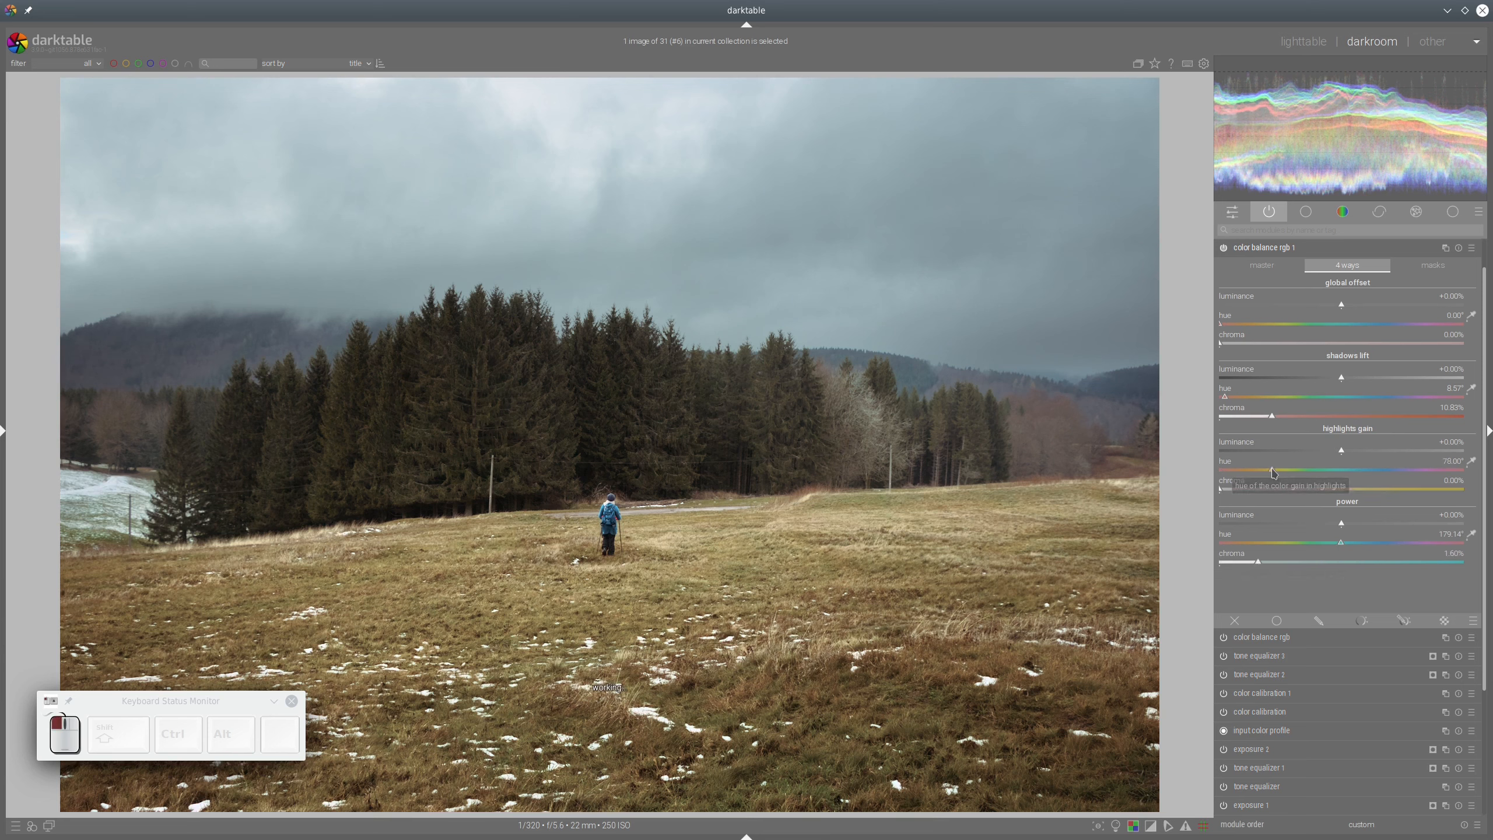
click(1272, 490)
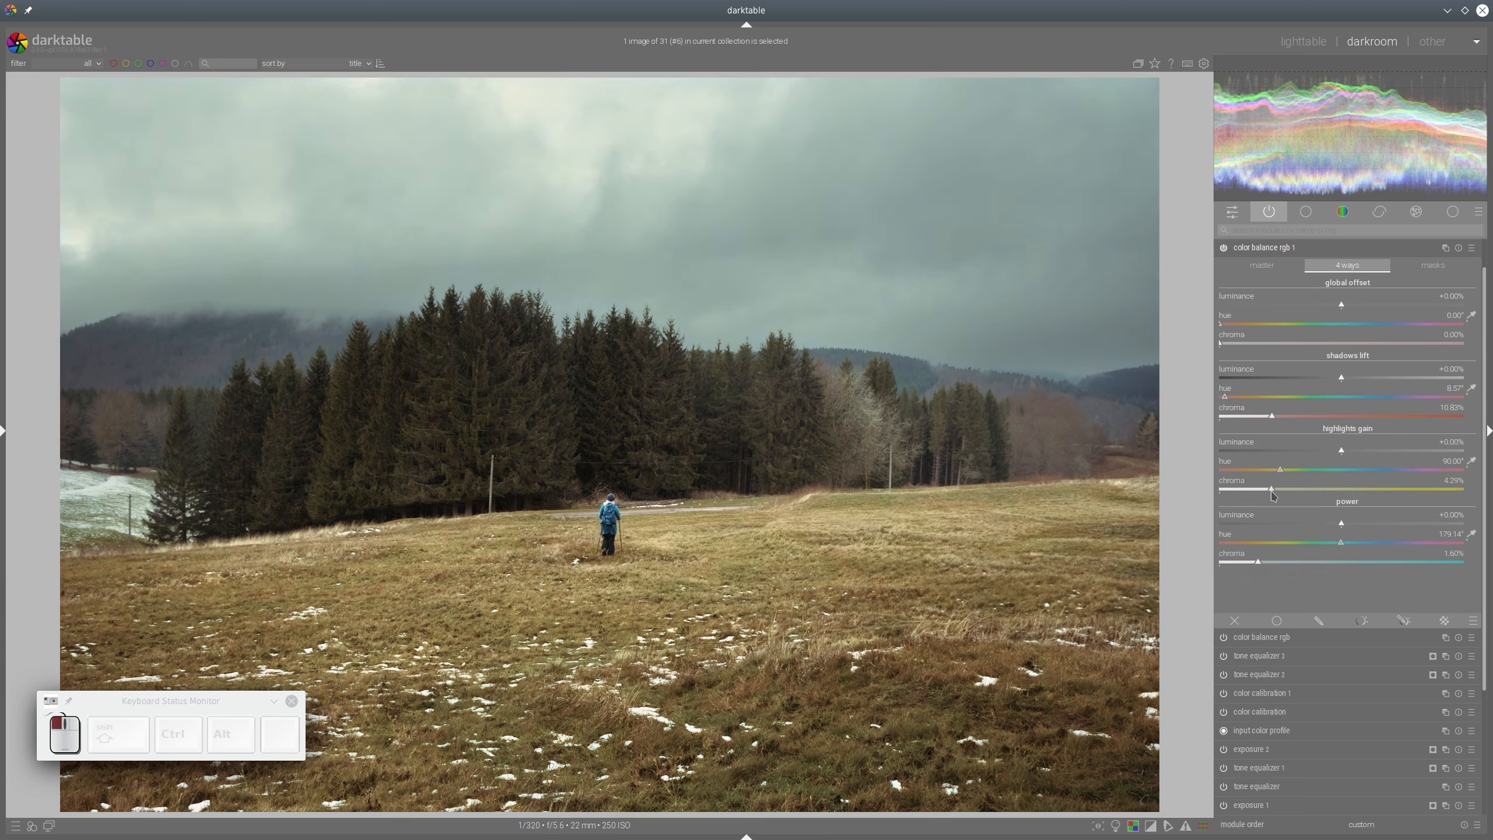
drag(1272, 496, 1270, 496)
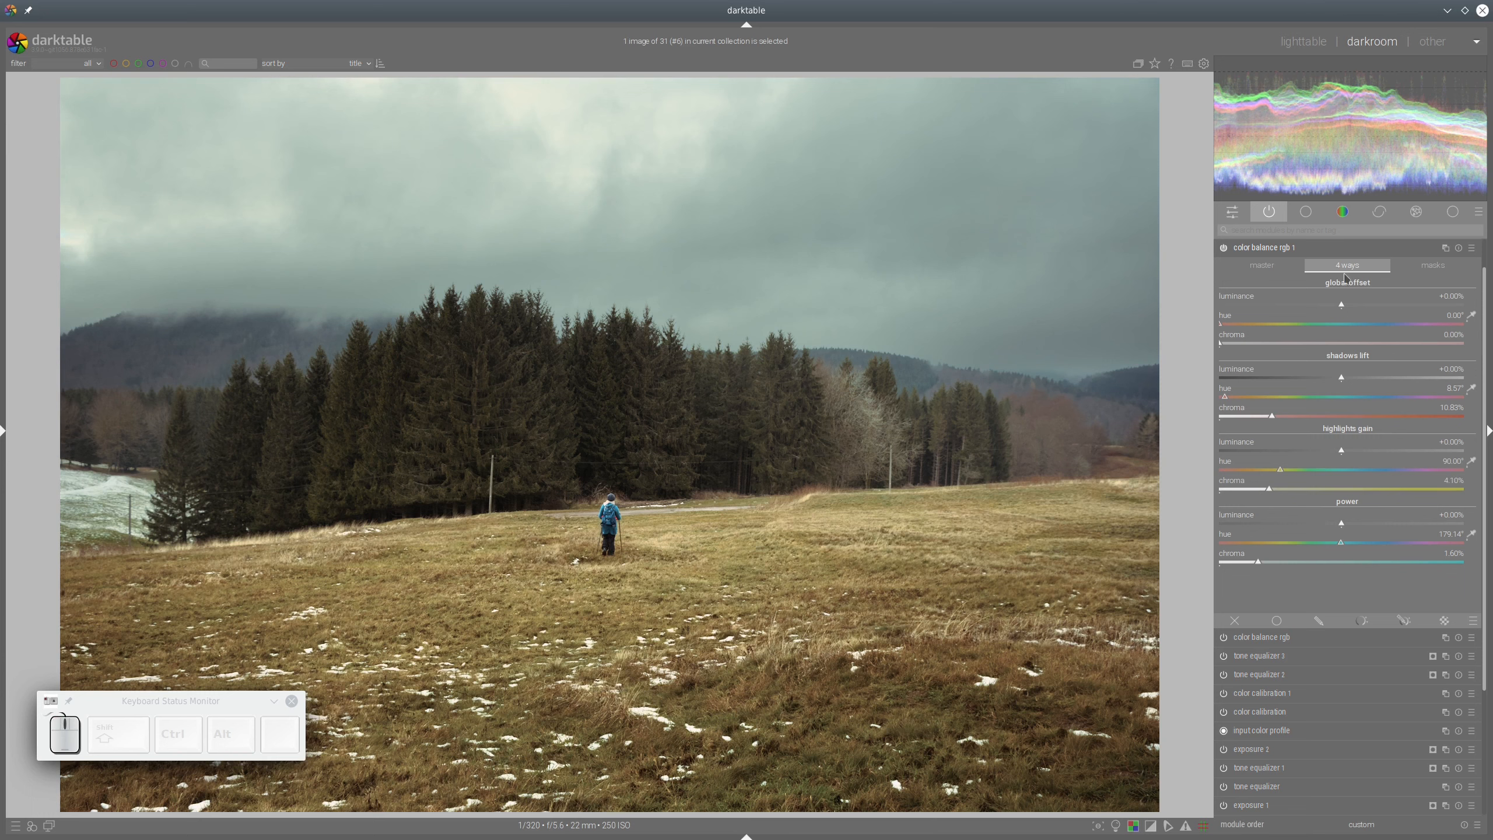
- Adjust the luminance masks, setting shadows fall-off to about 239% and mask middle-gray fulcrum to about 27%
click(1434, 271)
drag(1259, 470, 1292, 471)
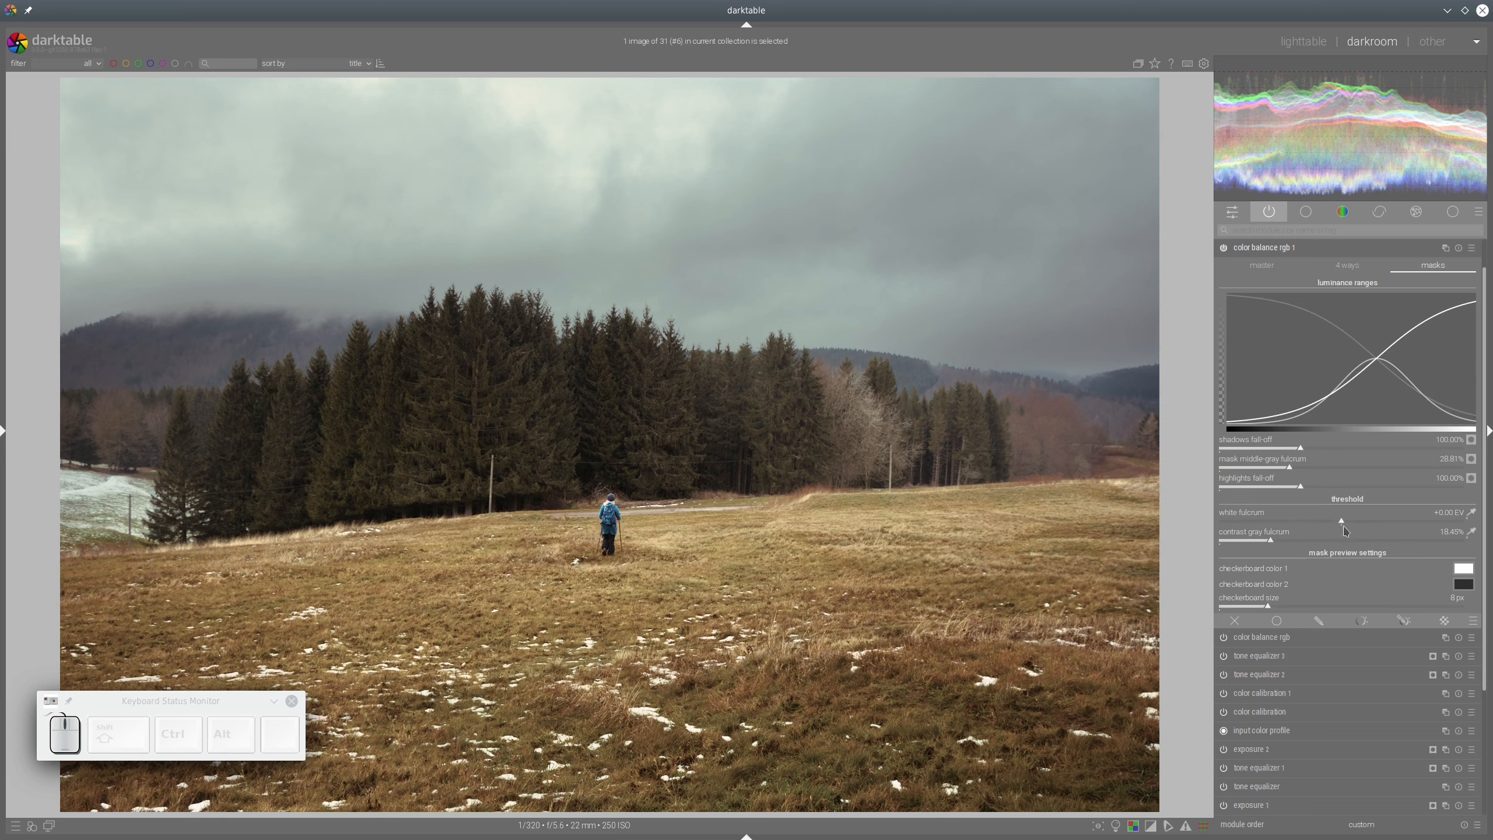
mouse_move(1346, 528)
mouse_down()
mouse_move(1373, 530)
mouse_move(1311, 522)
mouse_move(1341, 520)
mouse_up()
drag(1310, 452, 1414, 450)
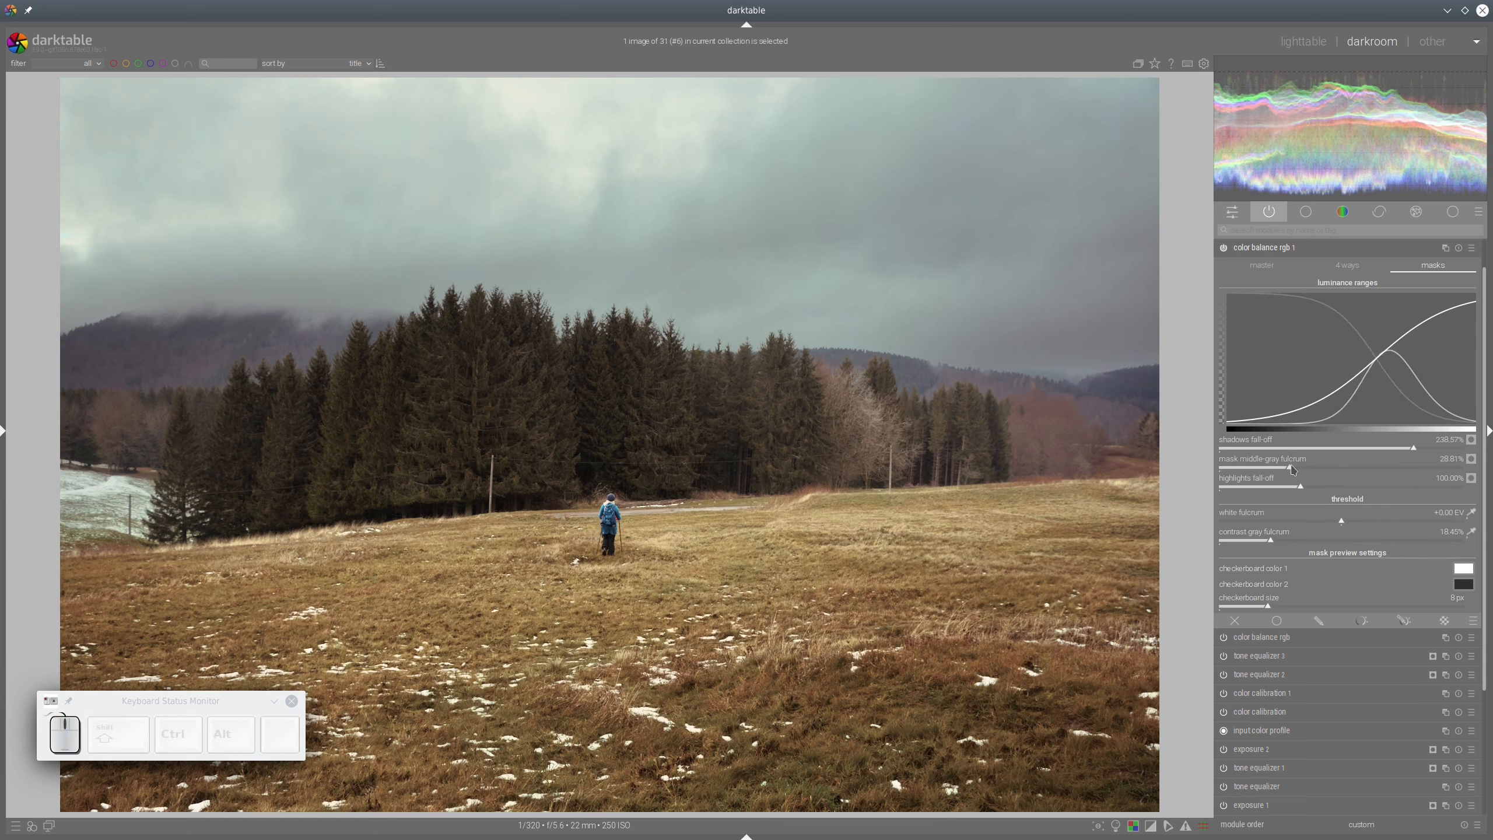
mouse_move(1294, 470)
mouse_down()
mouse_move(1270, 474)
mouse_move(1285, 478)
mouse_up()
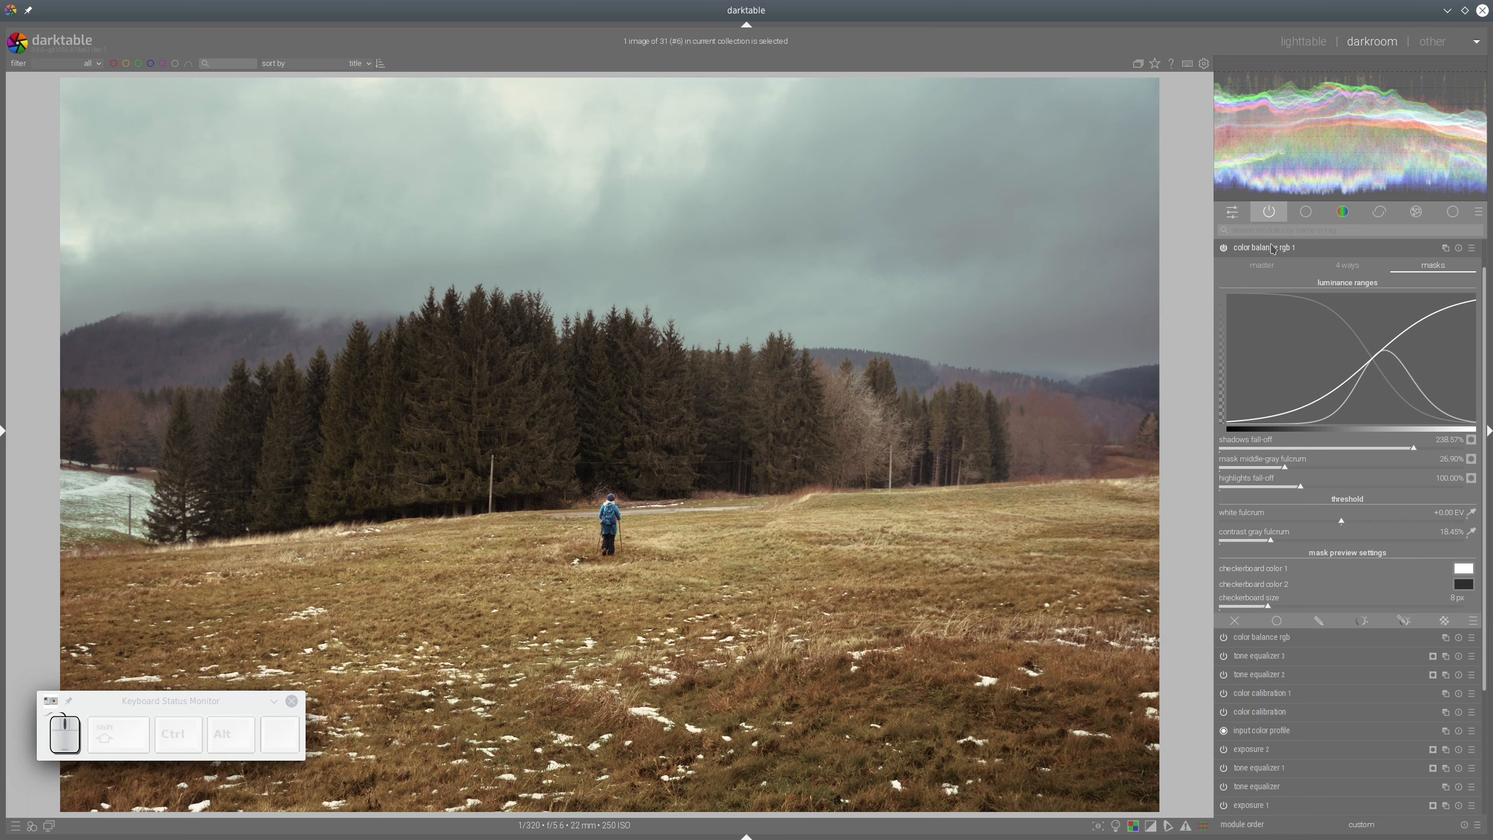
- Raise the global chroma in the master settings so that less color is removed
click(1289, 270)
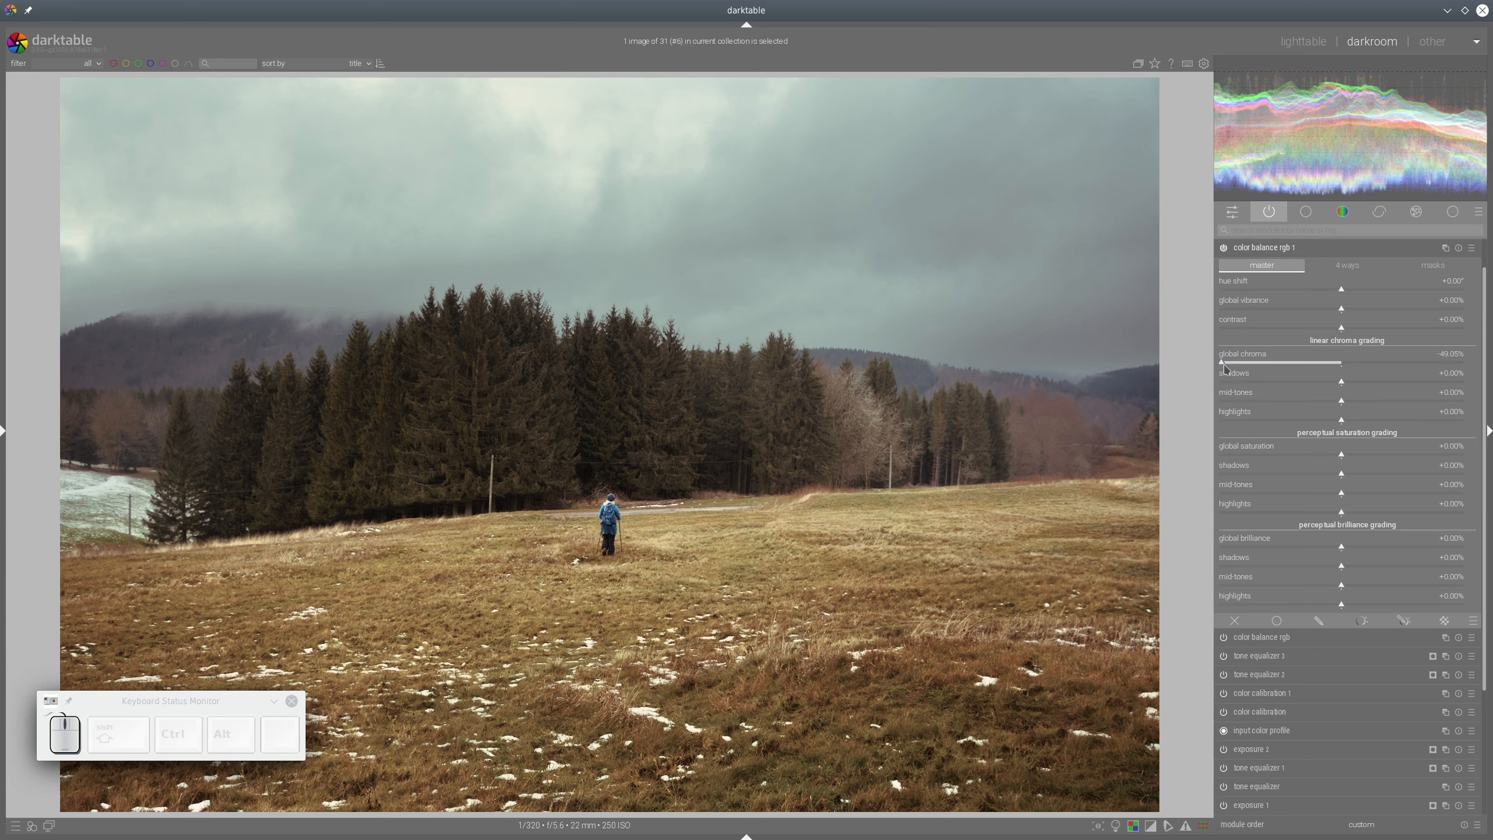
drag(1225, 370, 1265, 367)
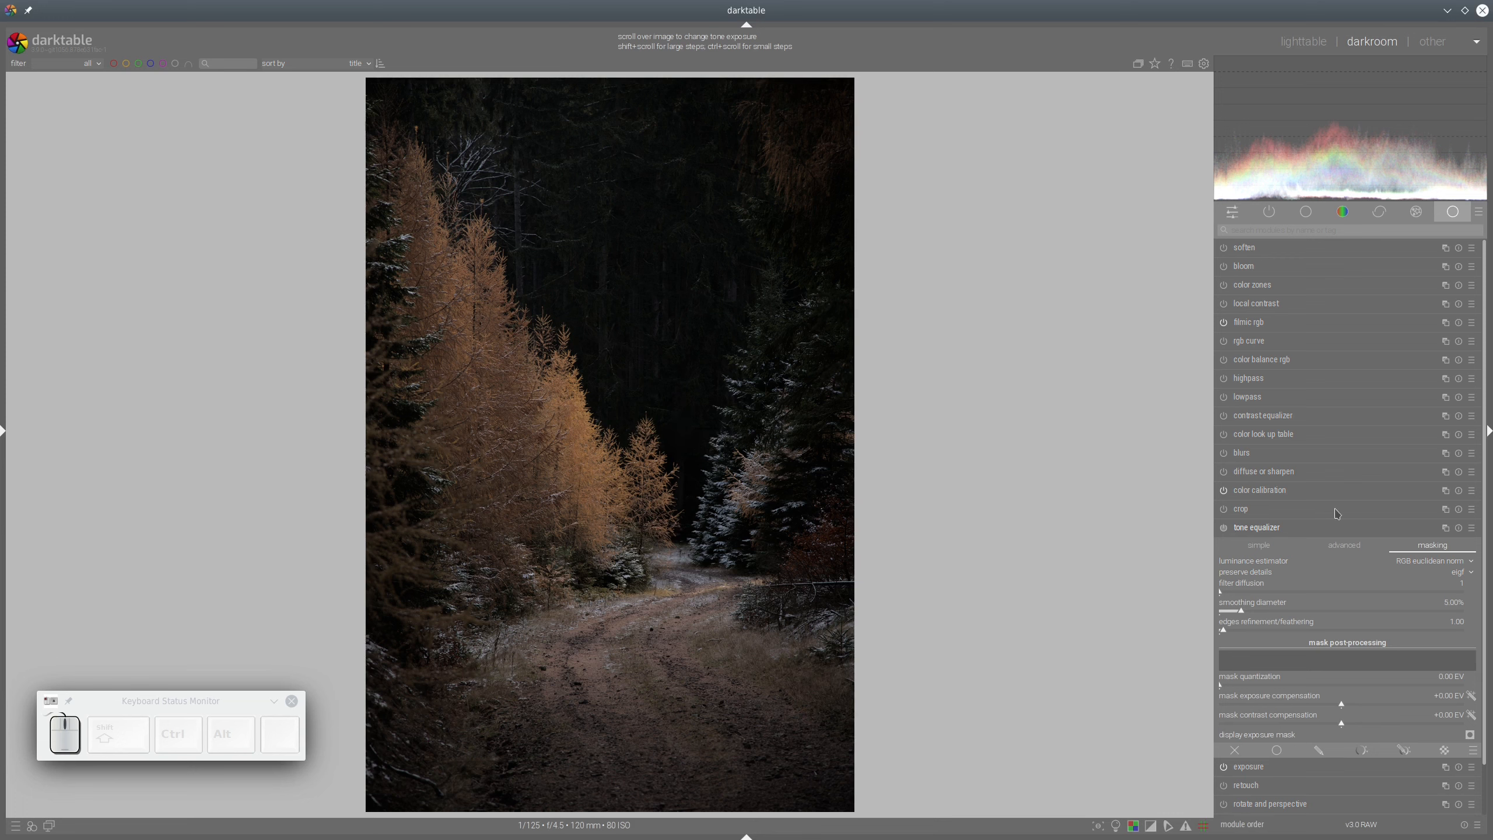
- Auto-adjust the tone equalizer's mask exposure and lift the brighter tones of its curve to nearly +2 EV
click(1473, 699)
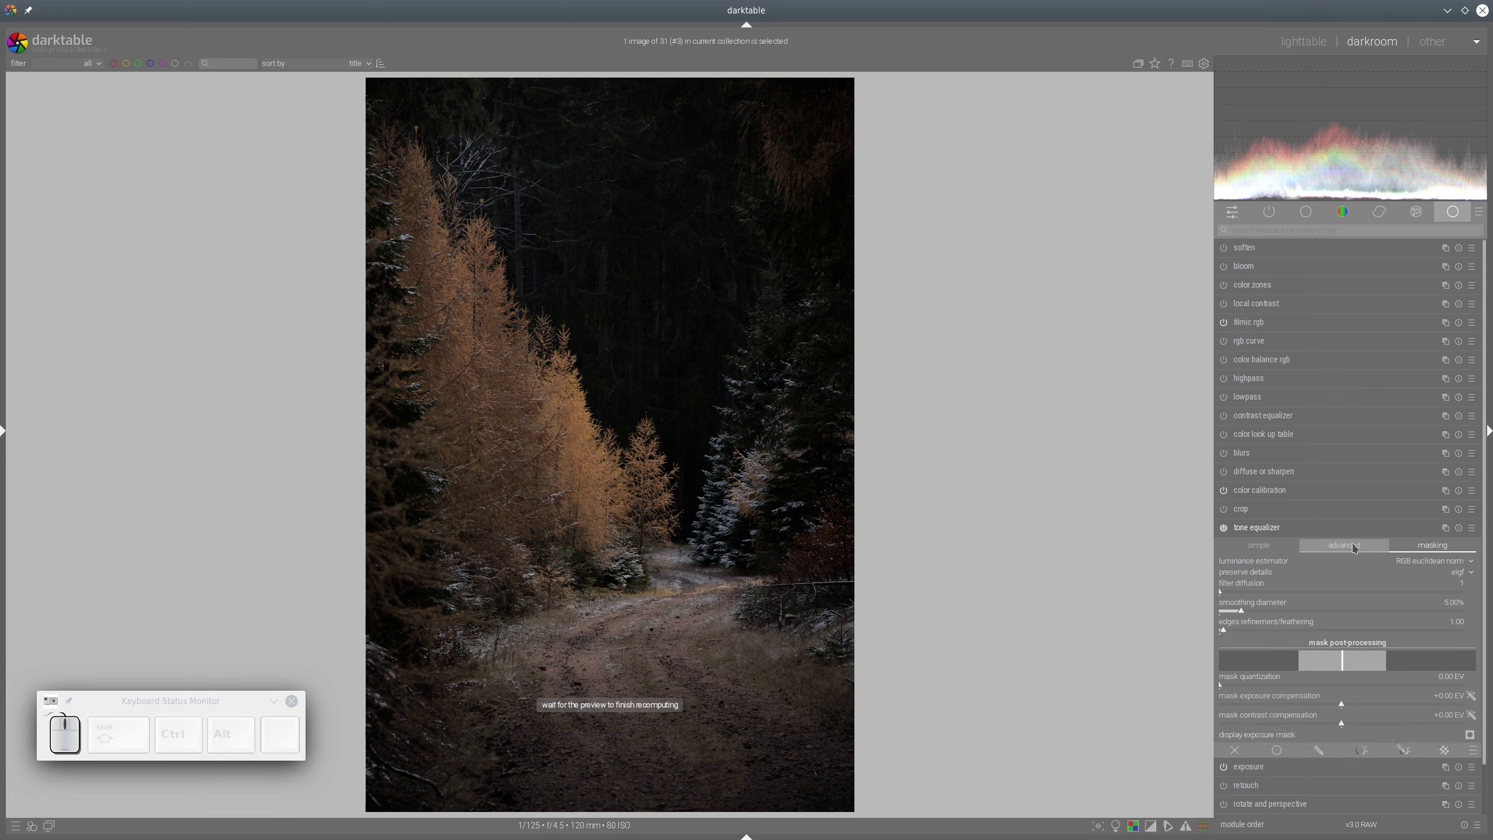
click(1372, 553)
drag(1439, 627, 1365, 594)
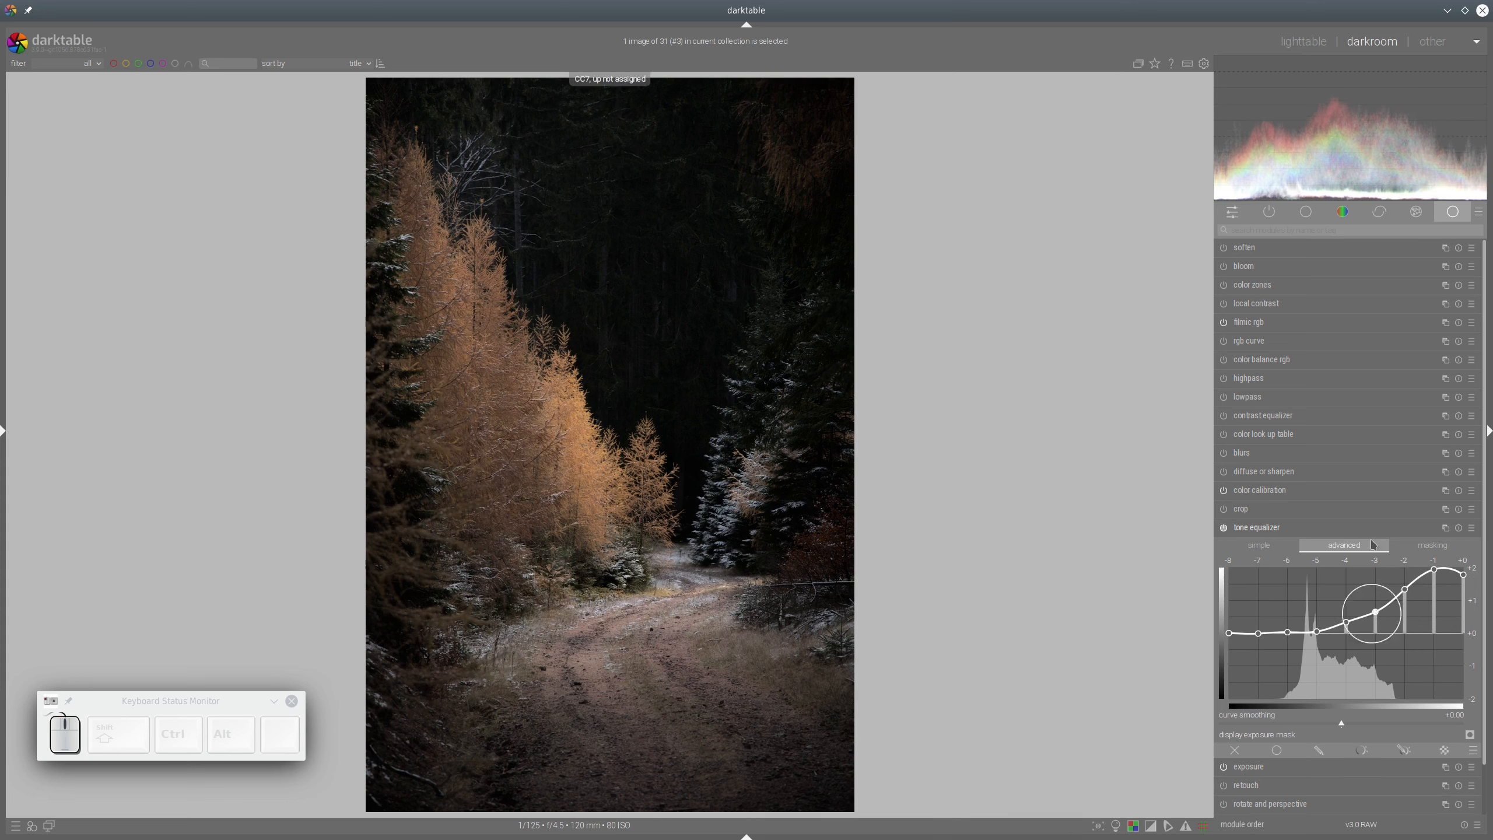
- In color balance rgb, set global vibrance to about 21%, and chroma to 30% globally, about 34% in shadows, 20% in mid-tones and 16% in highlights
click(1255, 359)
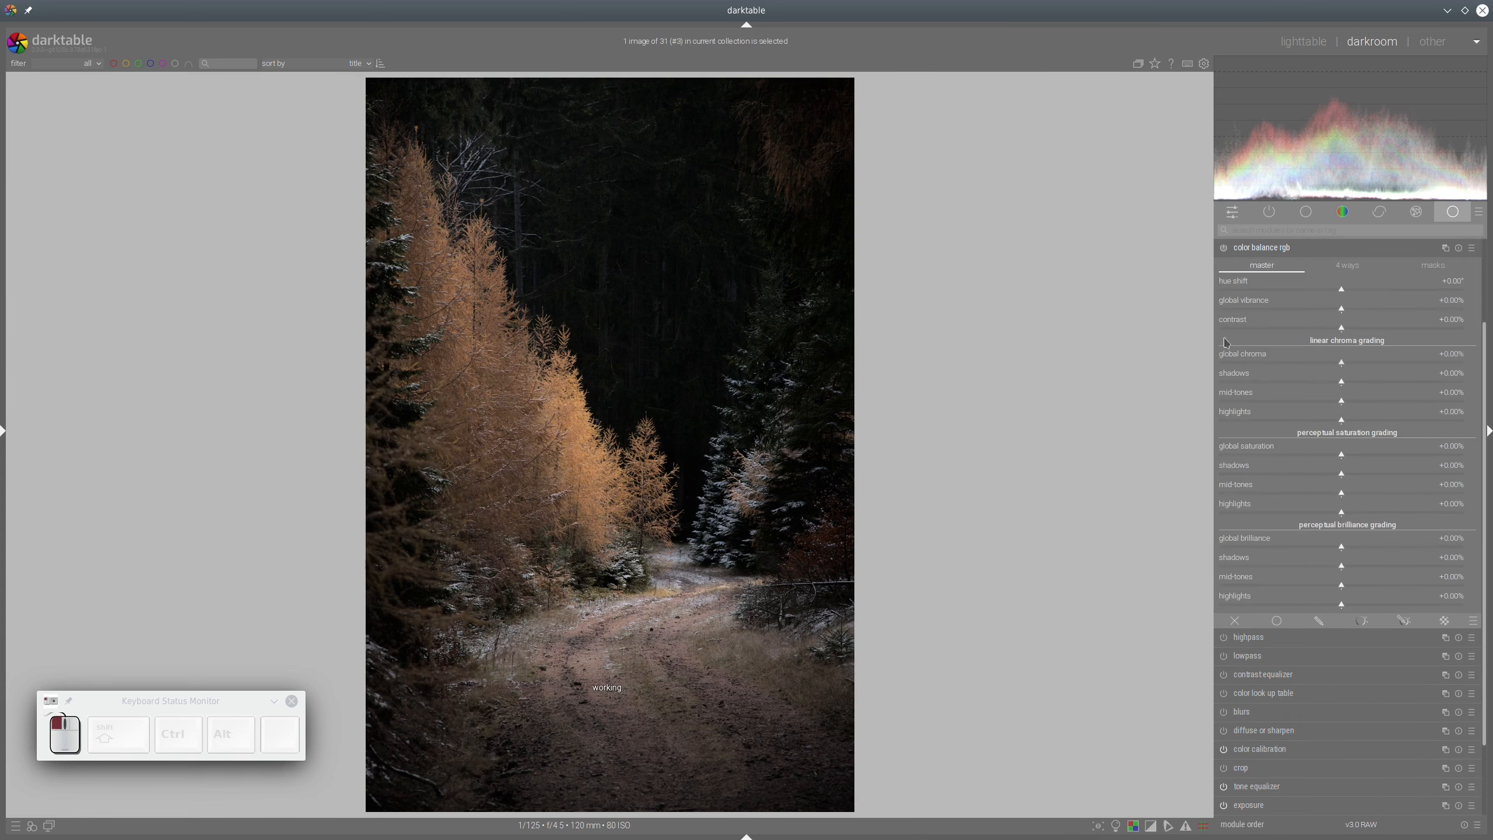
click(1393, 310)
click(1417, 365)
click(1385, 382)
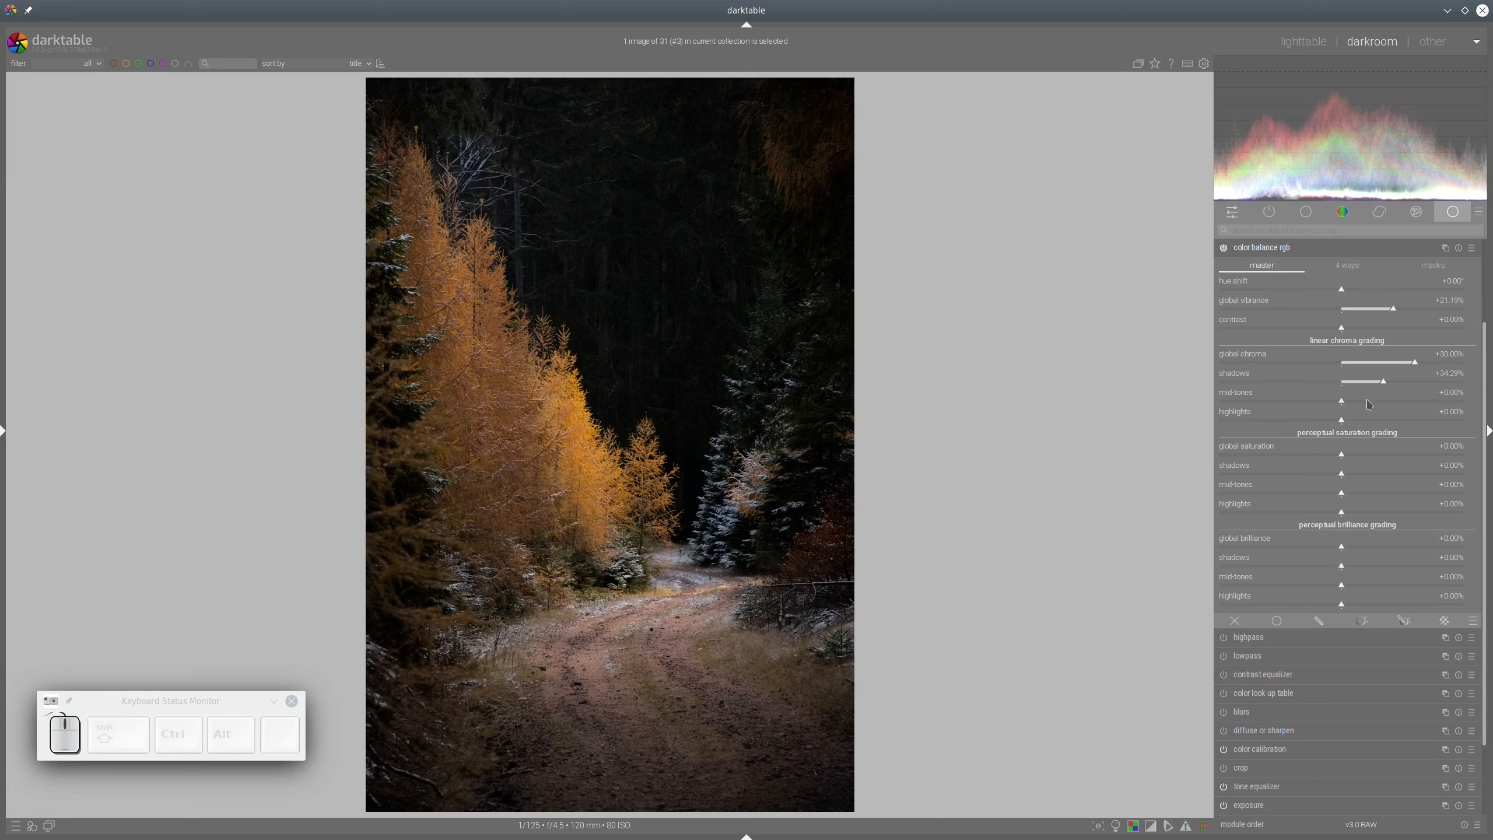
click(1365, 401)
click(1362, 420)
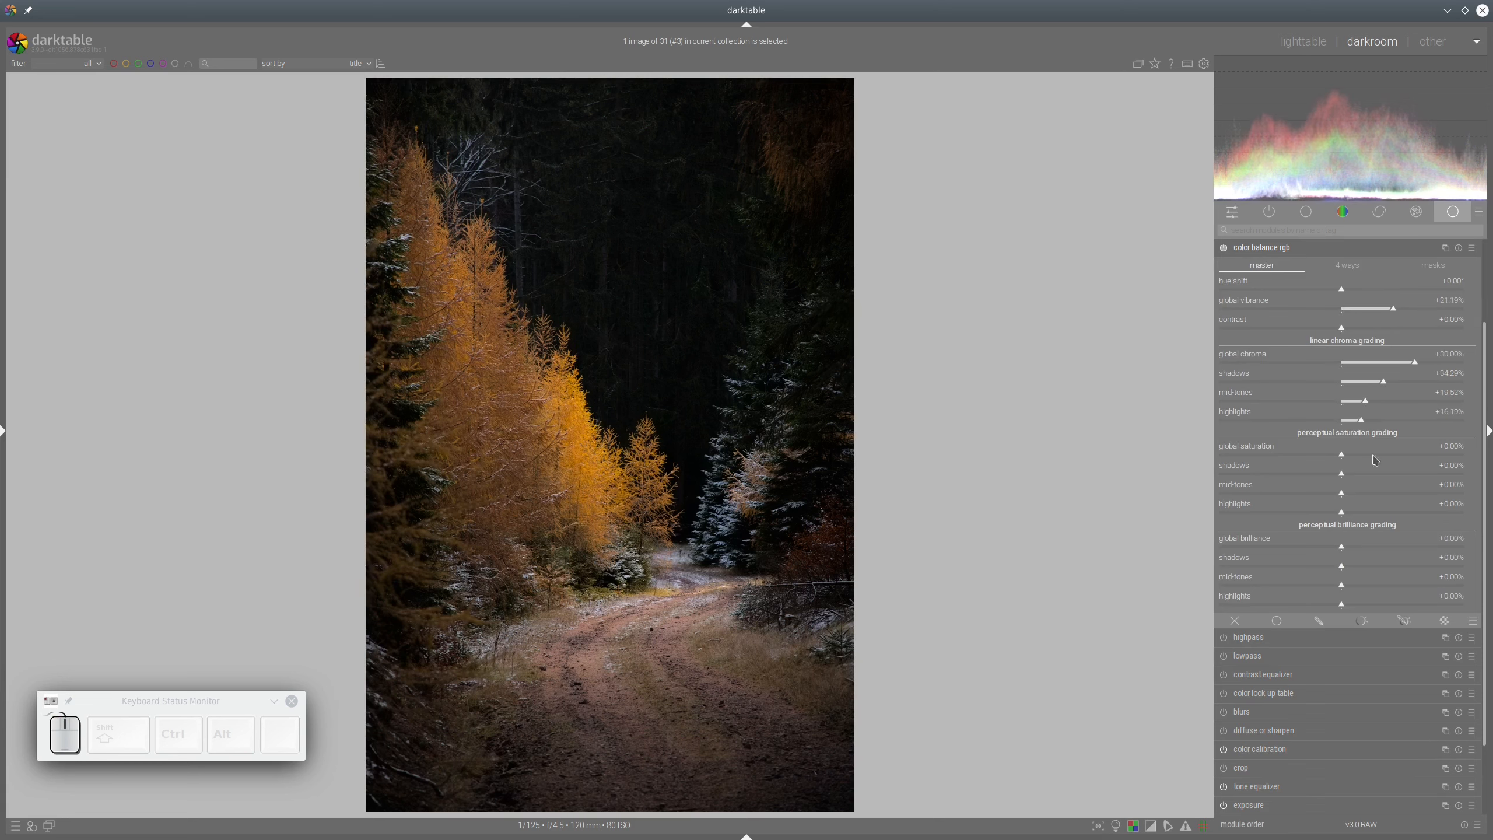
- Set the perceptual saturation to about 18% in shadows and 8% in mid-tones, and collapse color balance rgb
click(1432, 474)
click(1381, 494)
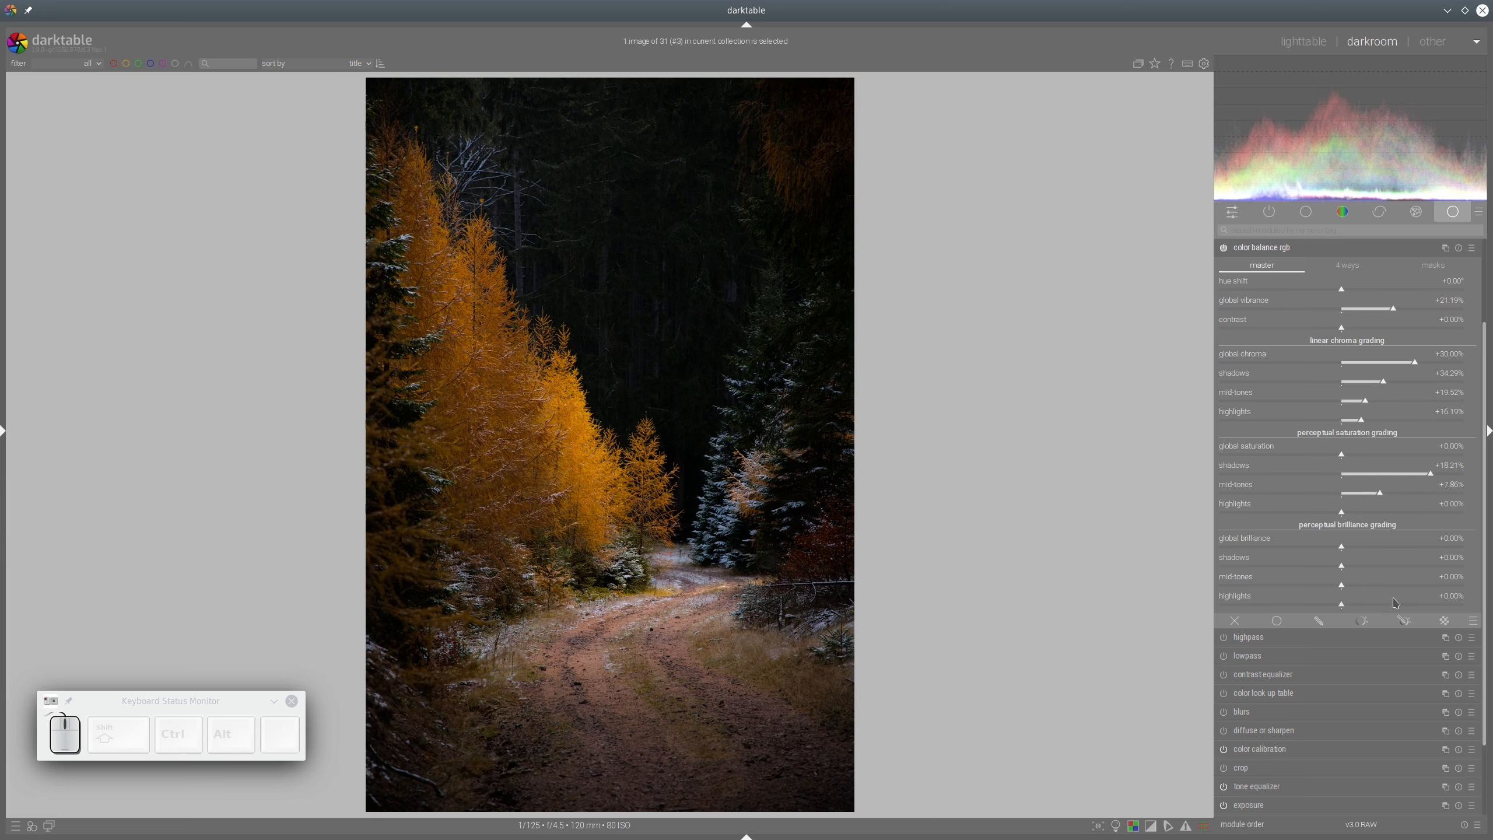
click(1284, 255)
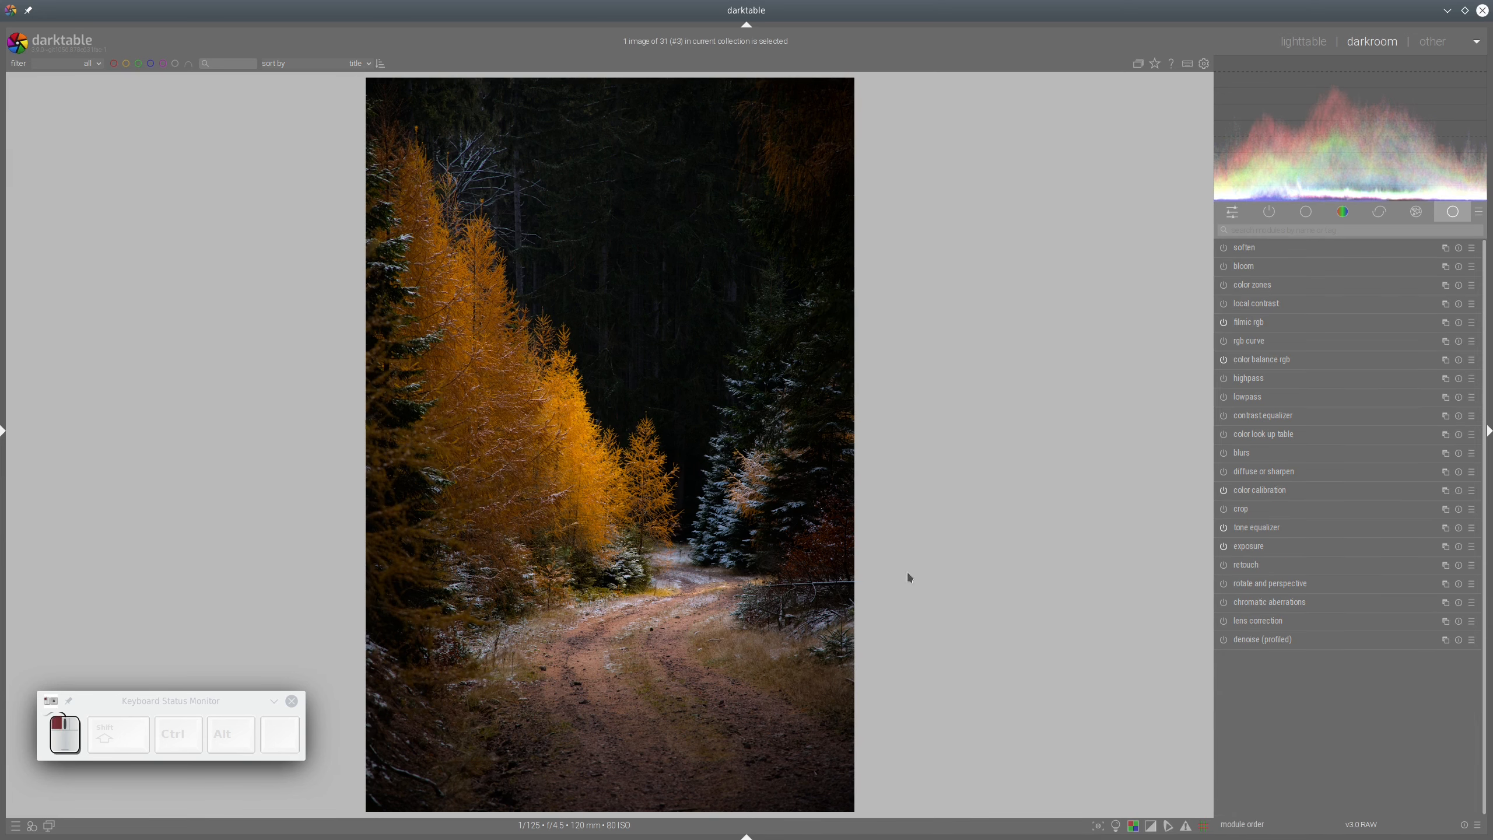
- Set the tone equalizer's preserve details option to no and inspect the effect on the trees up close
scroll(612, 485, up, 6)
click(1280, 531)
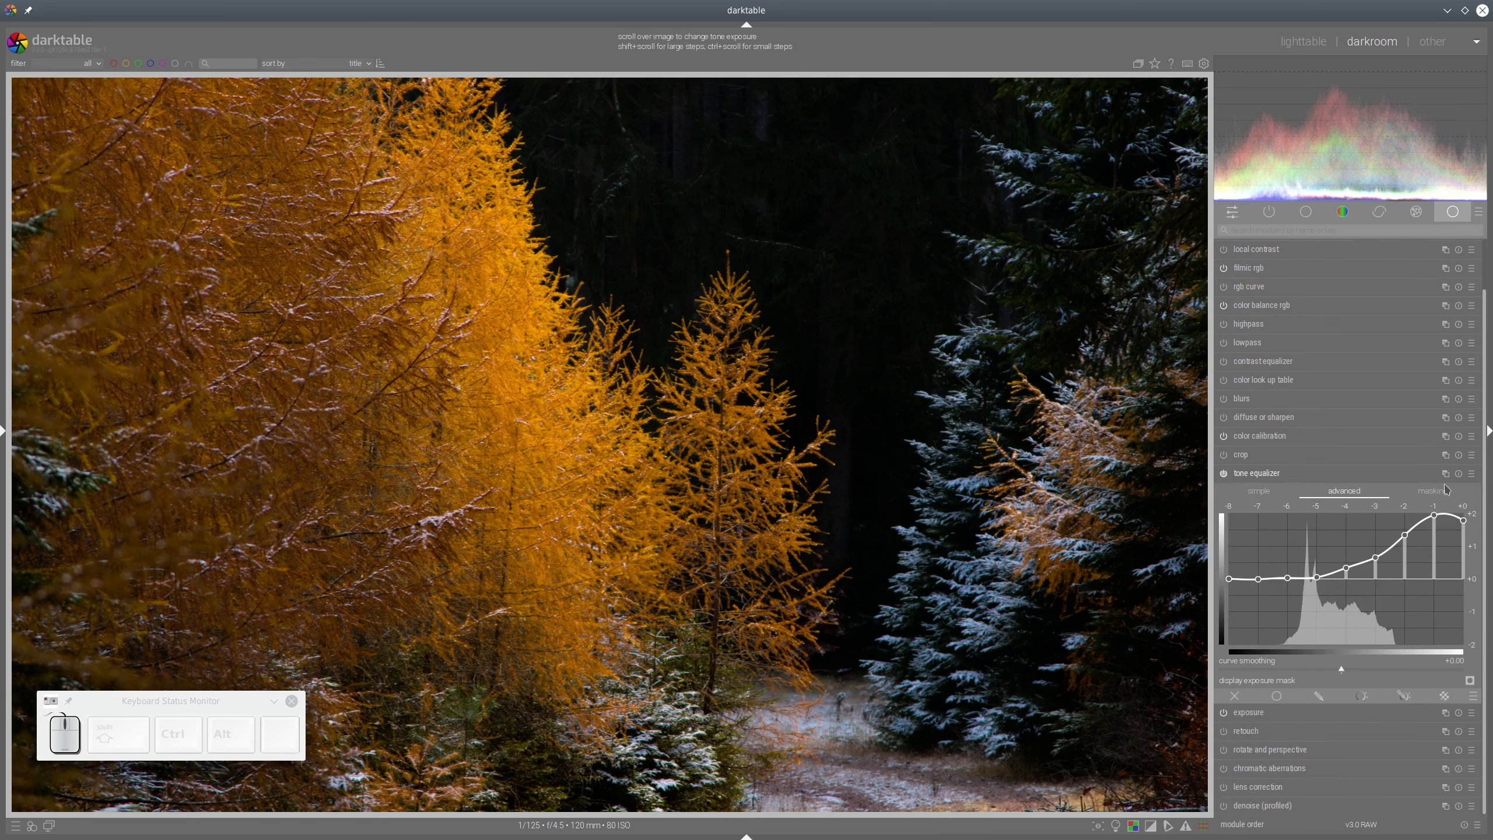
click(1445, 490)
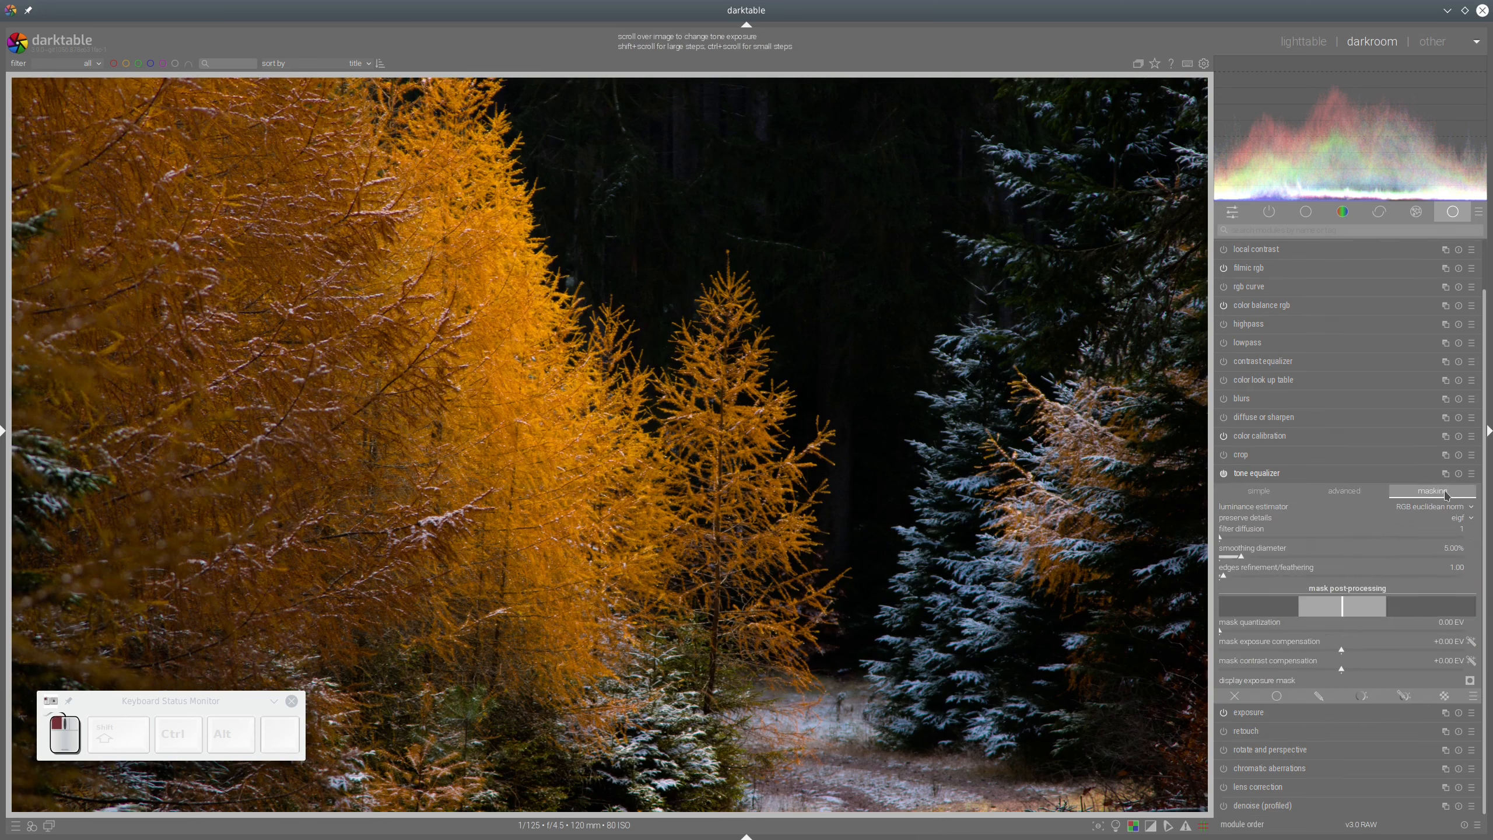
click(1468, 519)
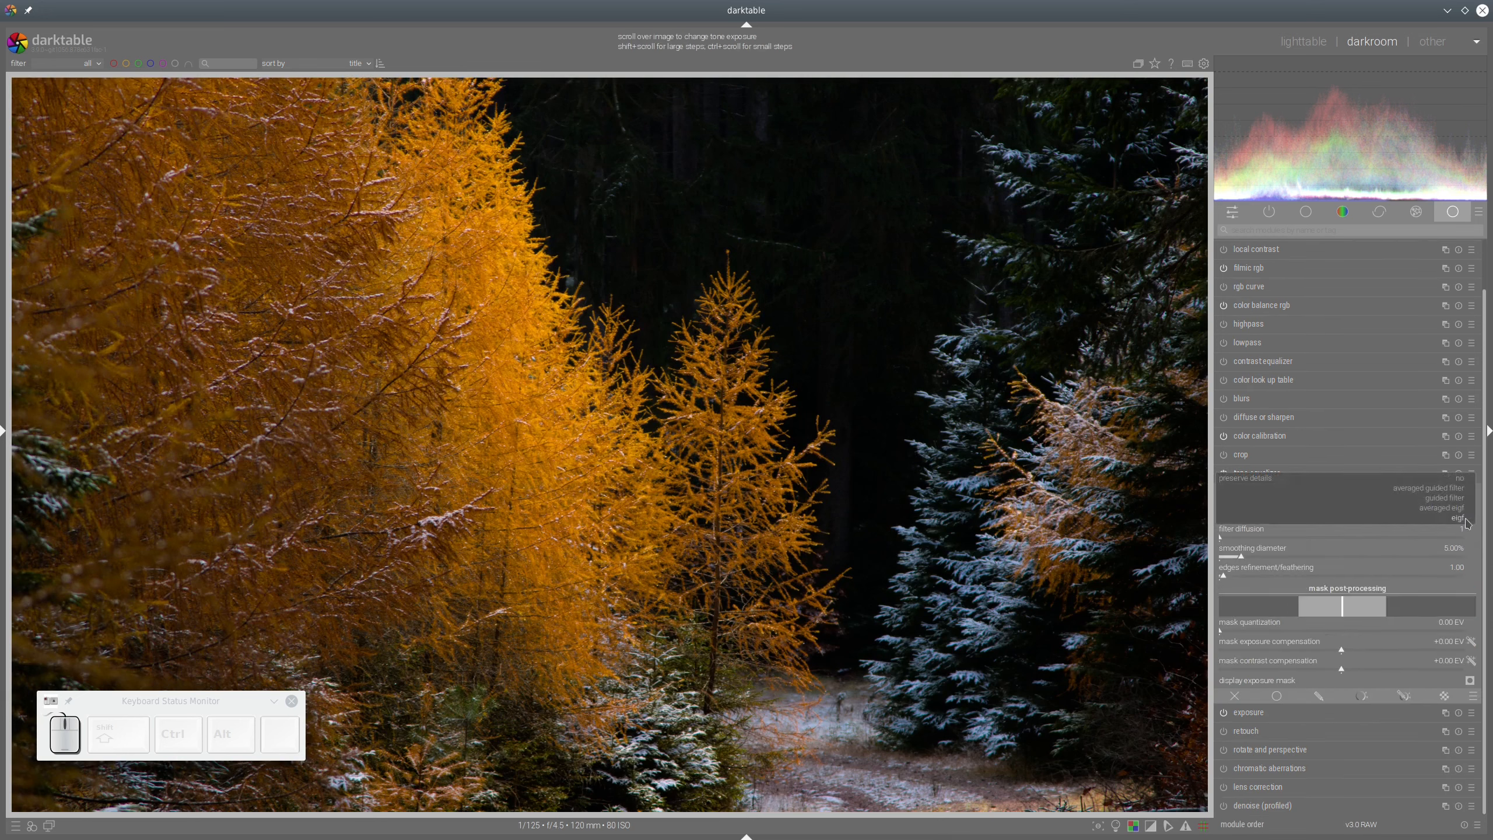
click(1461, 480)
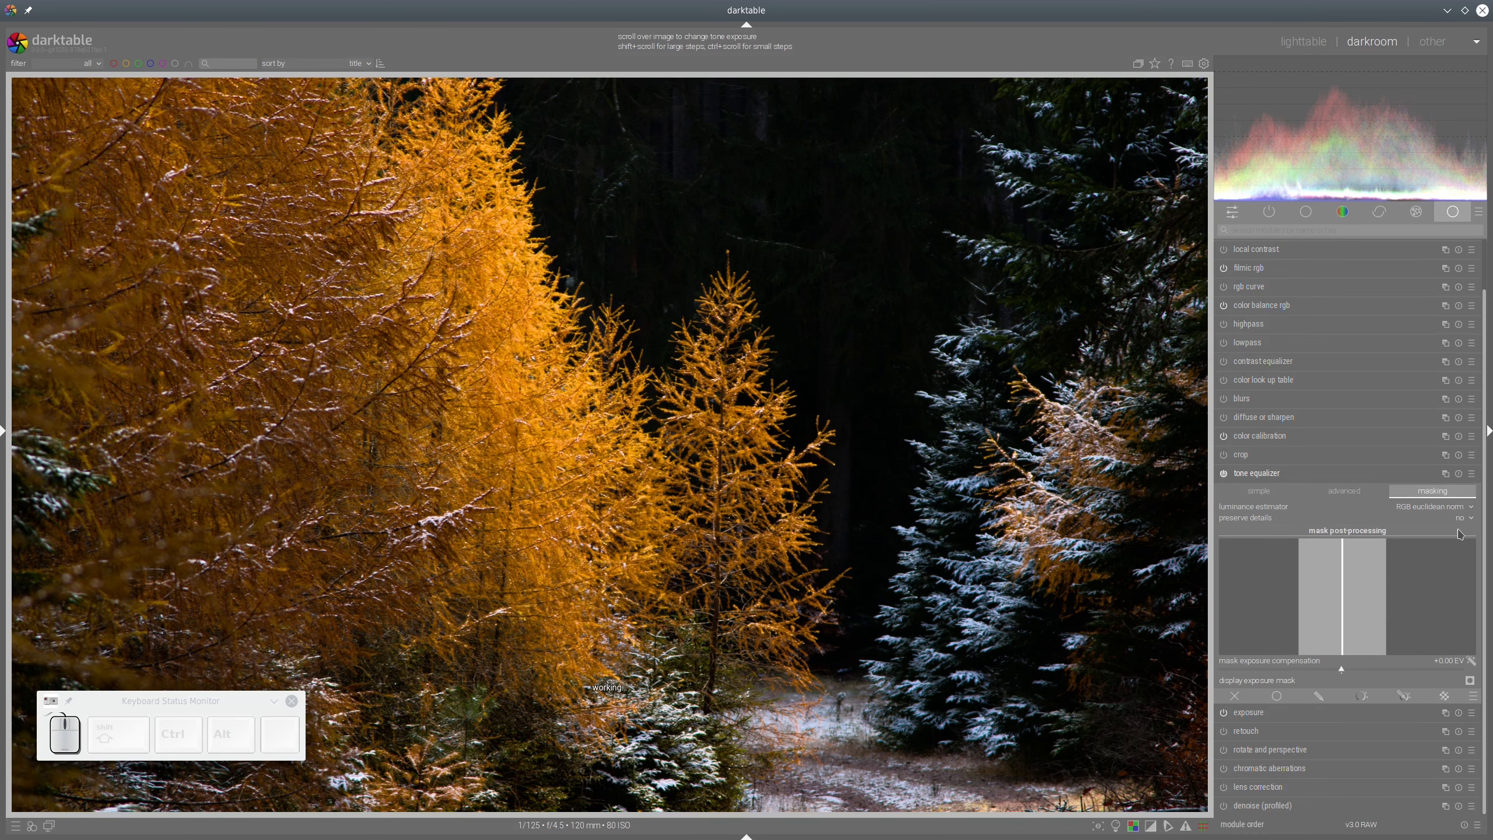
click(1288, 476)
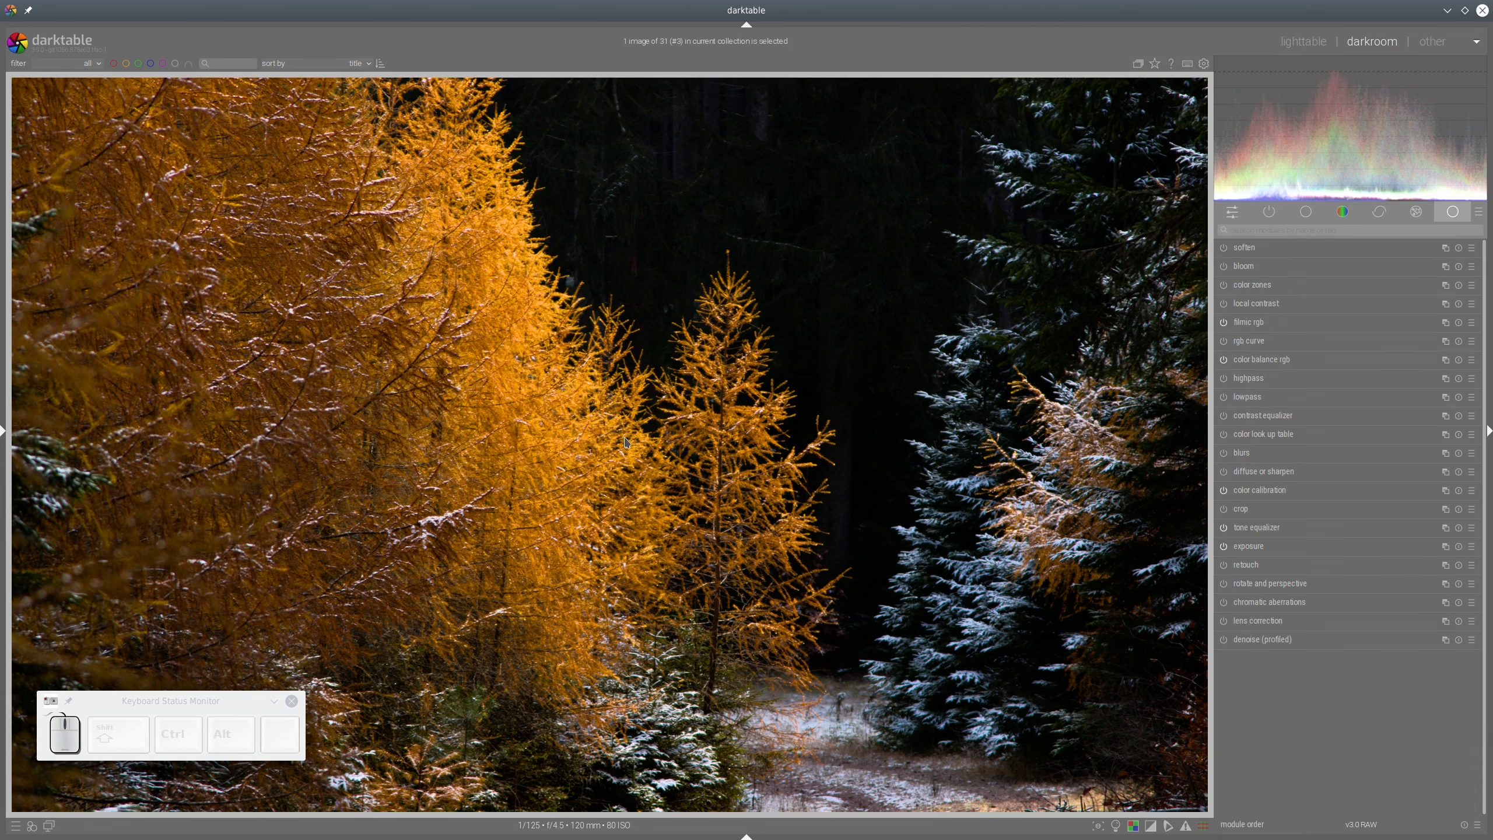
scroll(628, 441, down, 3)
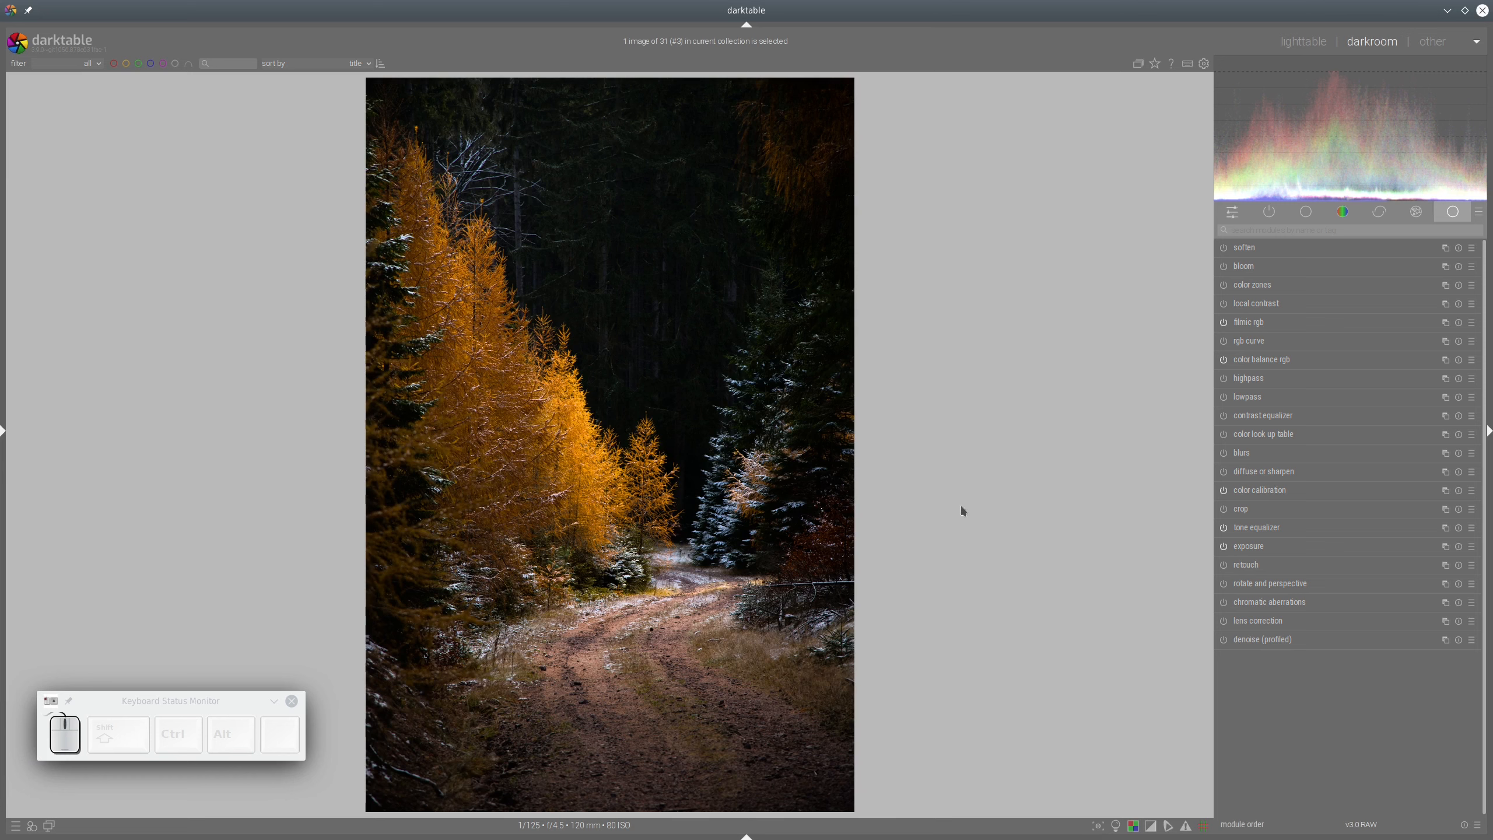
- Switch the tone equalizer's preserve details option back to eigf for comparison
click(1251, 528)
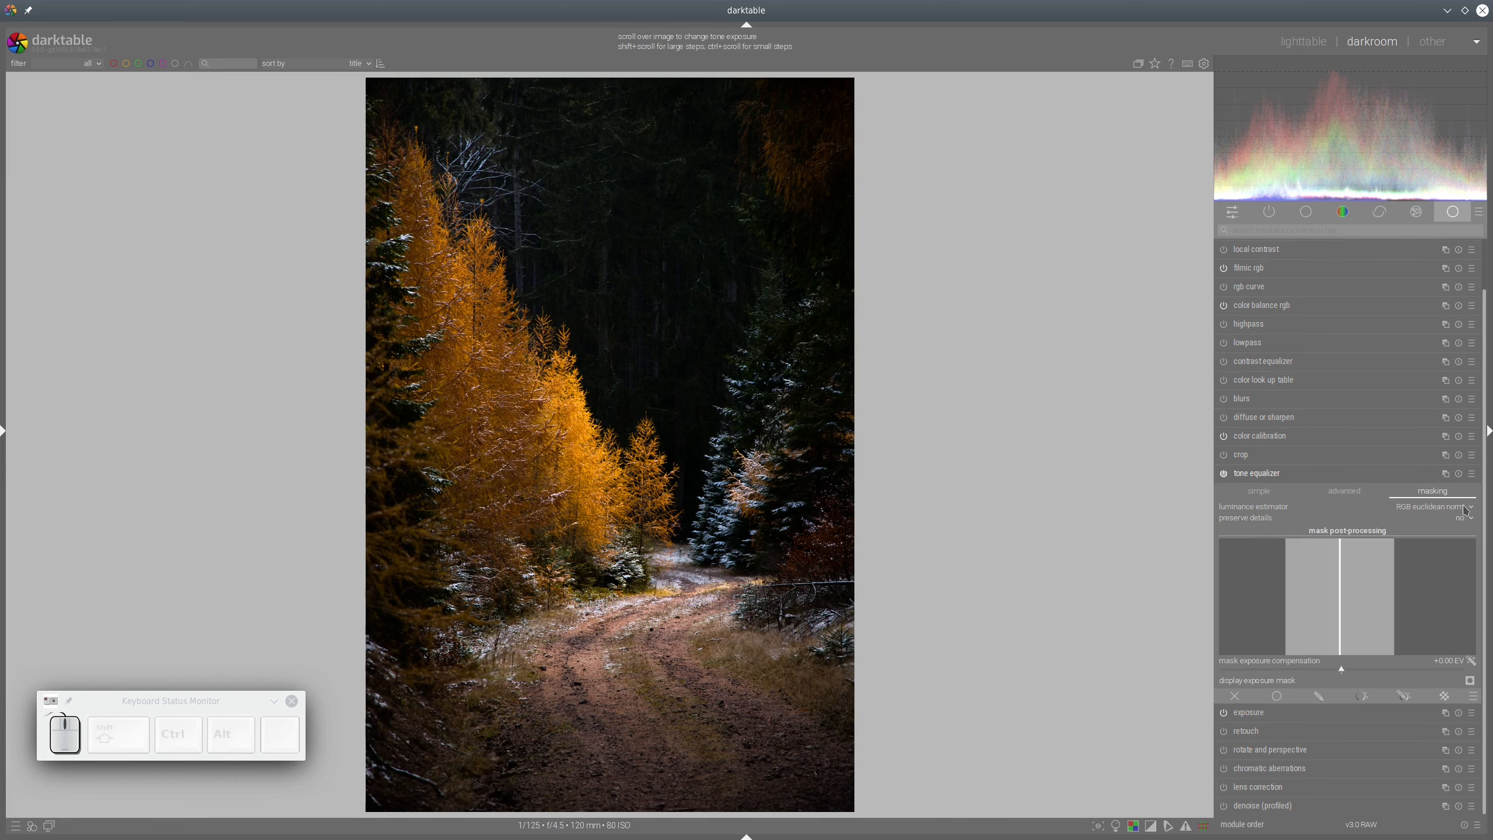
click(1470, 522)
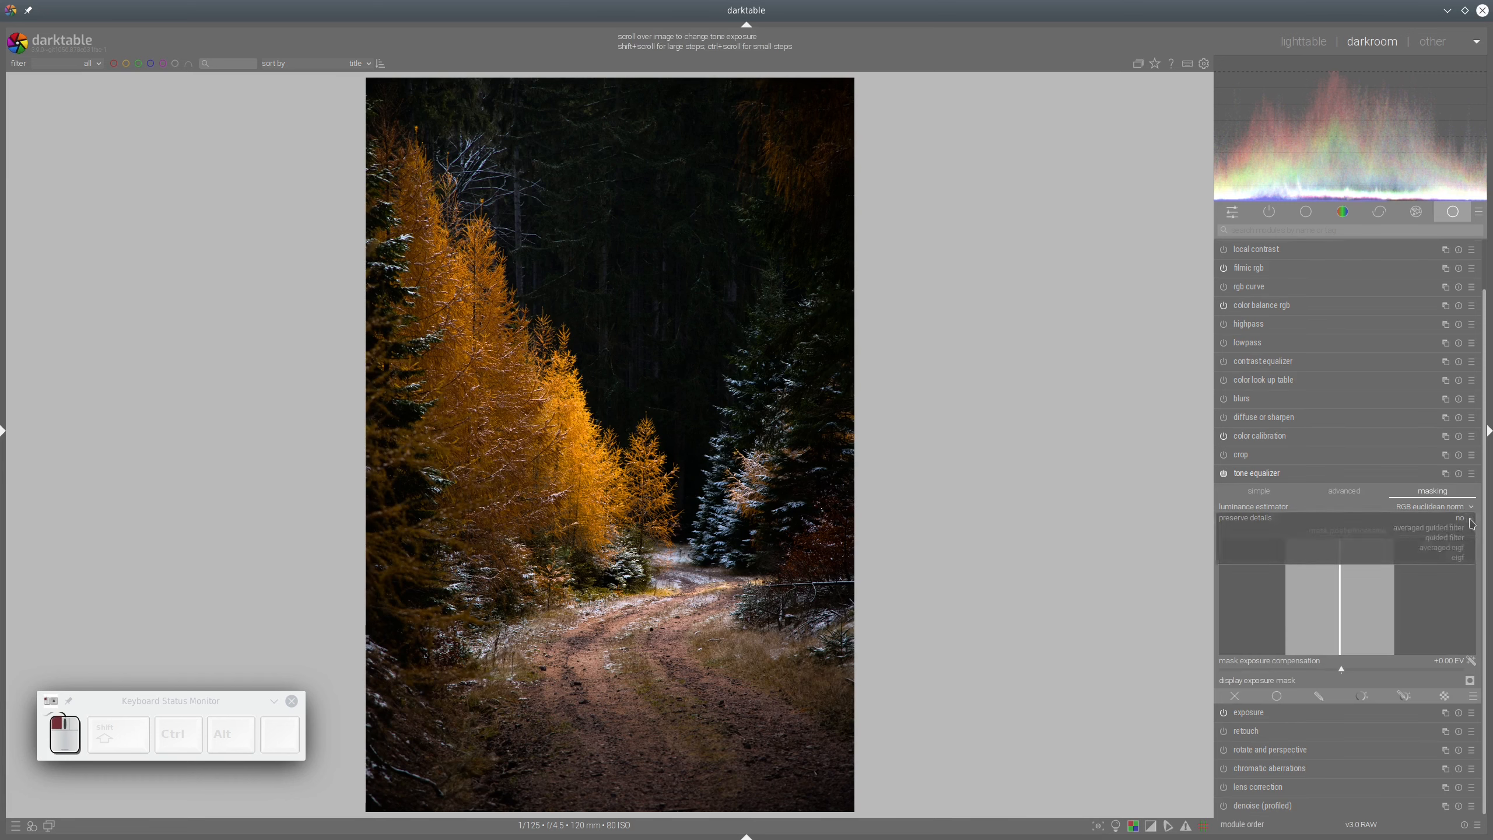
click(1467, 562)
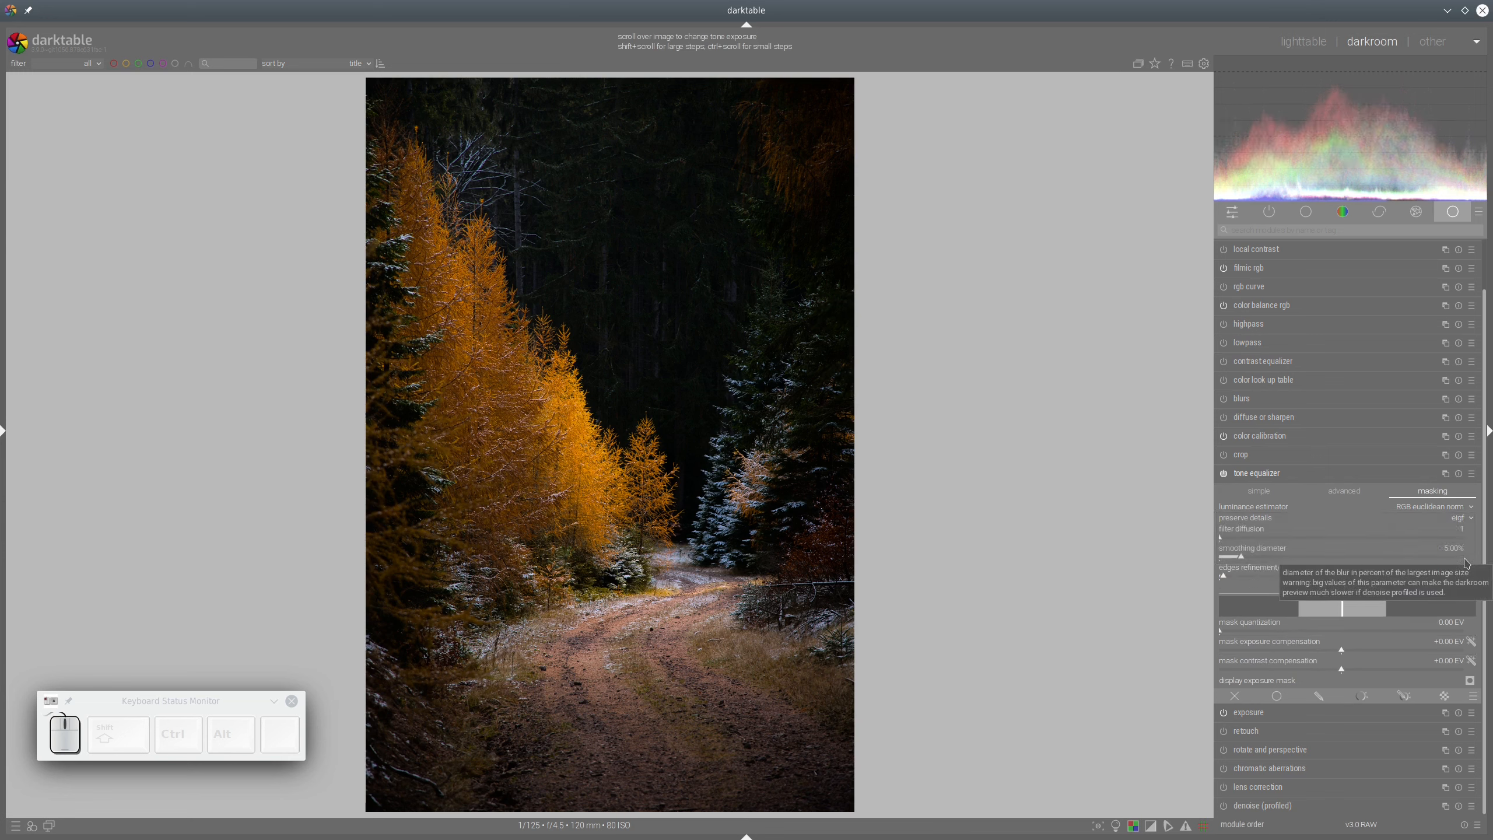
- Set preserve details to no again, and reset the tone equalizer to its default settings
click(1463, 518)
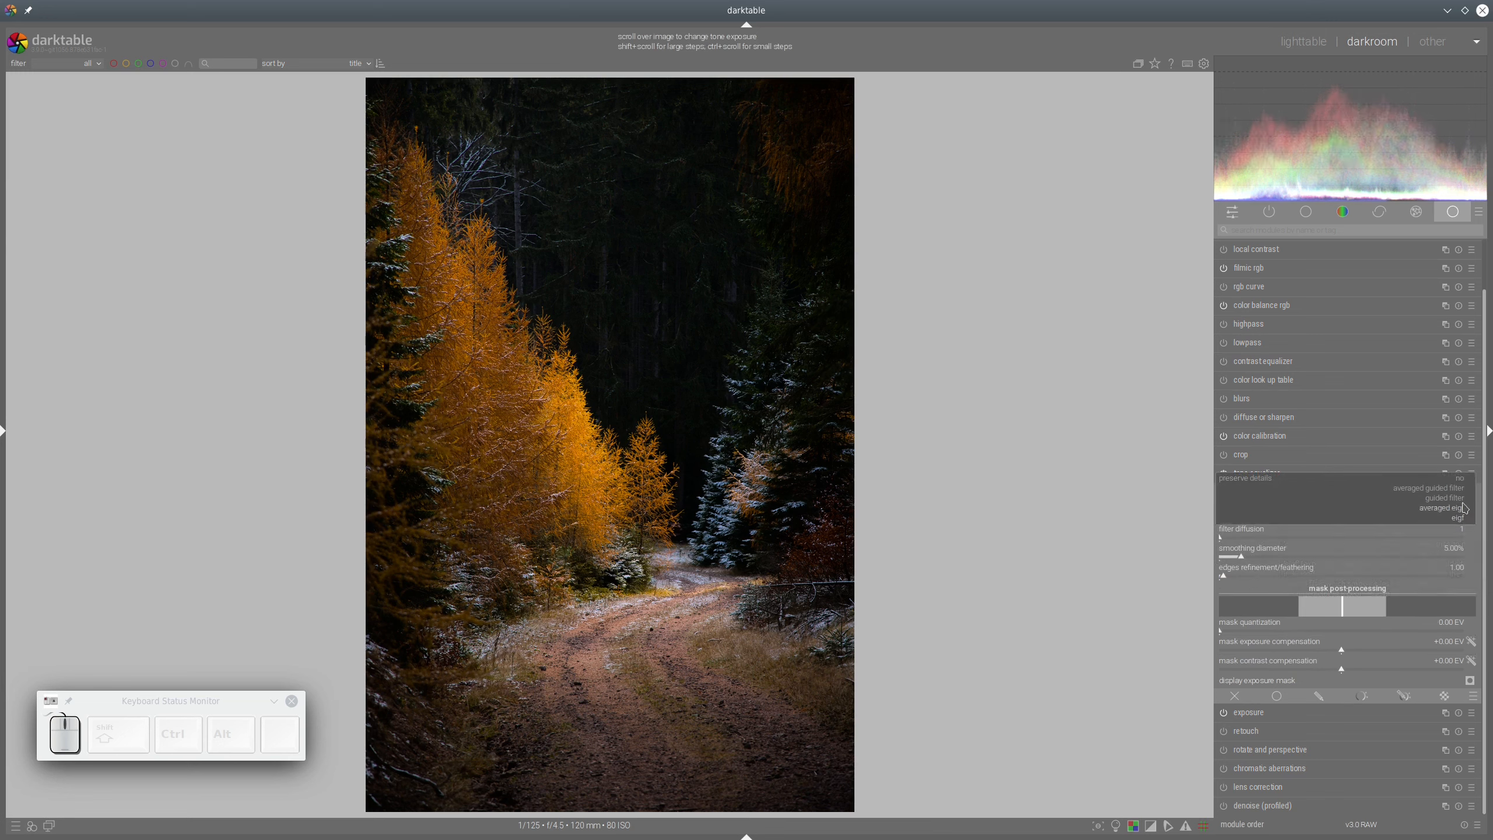
click(1463, 479)
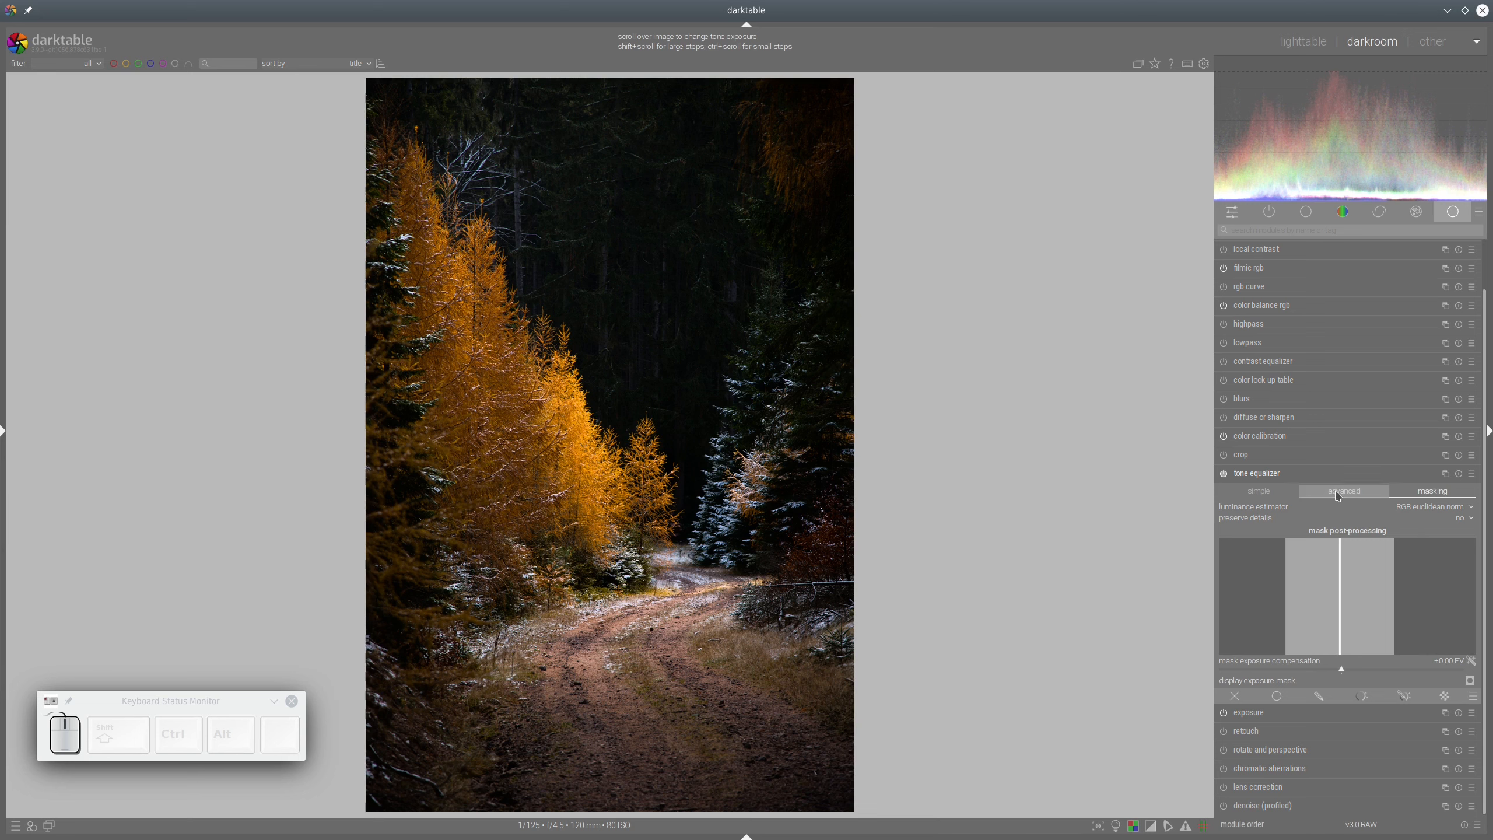
click(1459, 474)
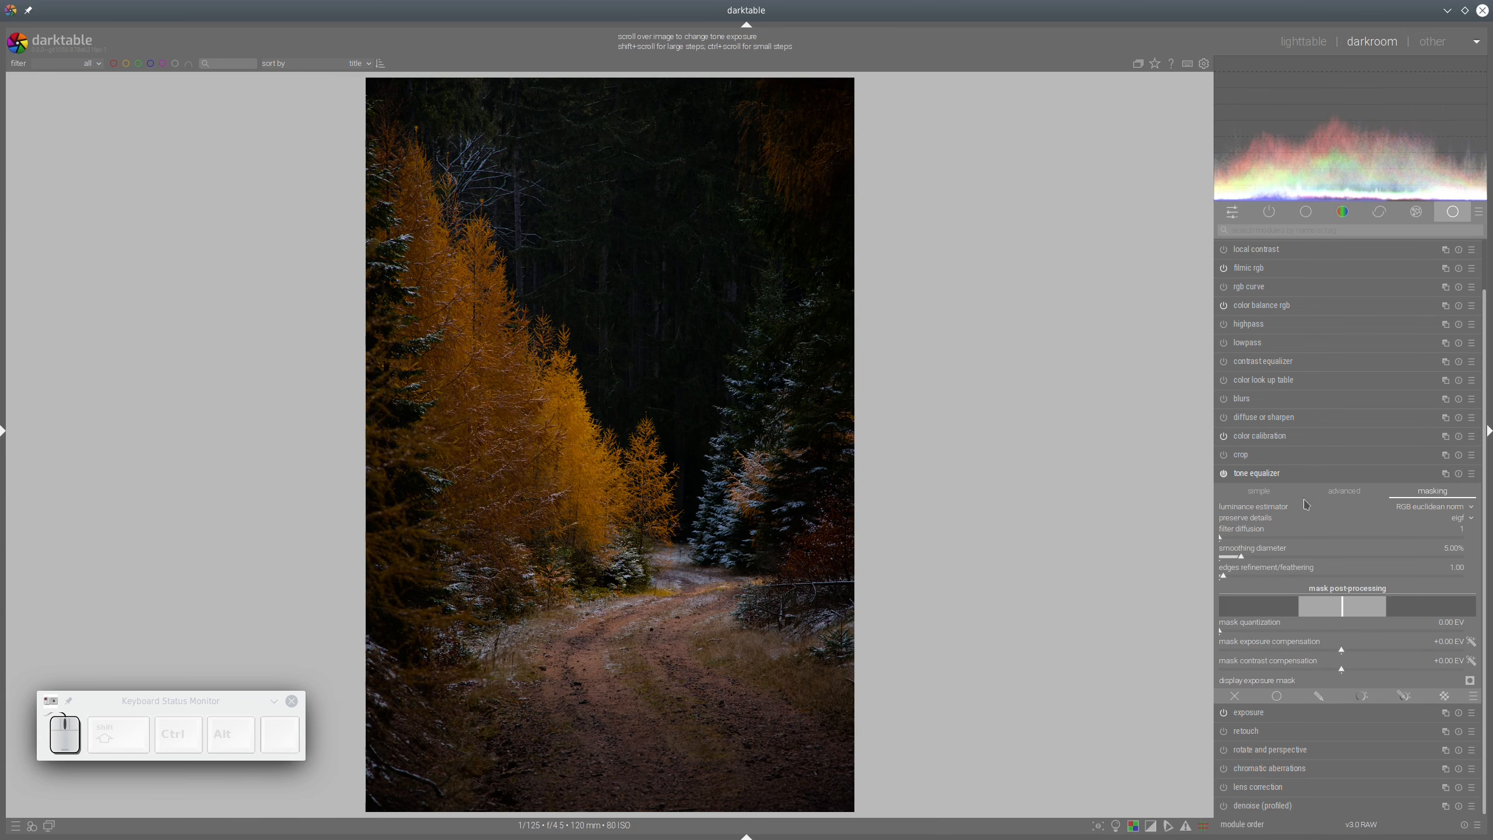
- Collapse the tone equalizer and raise the exposure module's exposure to about +1.617 EV
click(1293, 473)
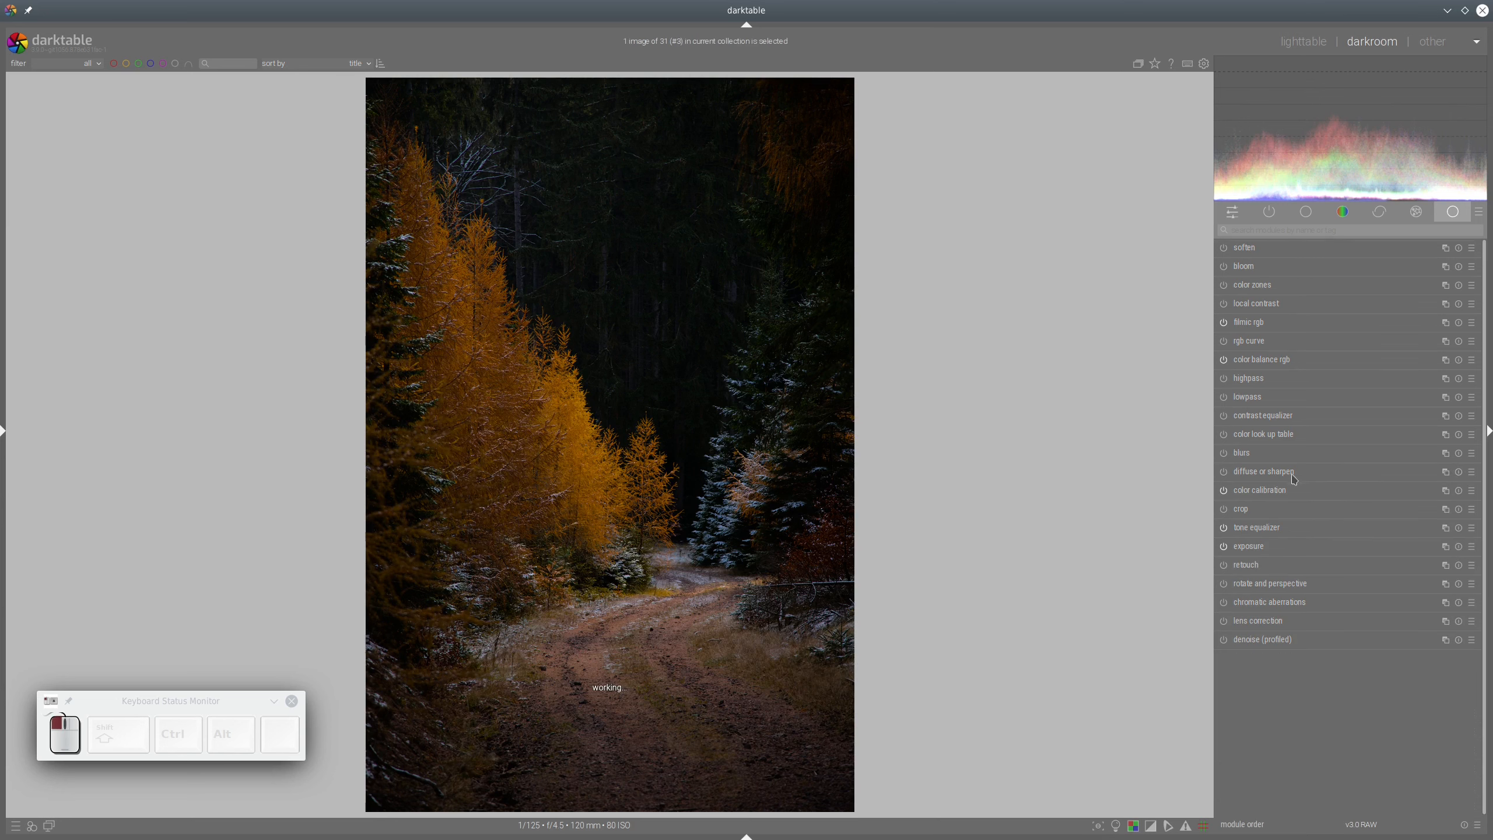
click(1261, 552)
click(1380, 603)
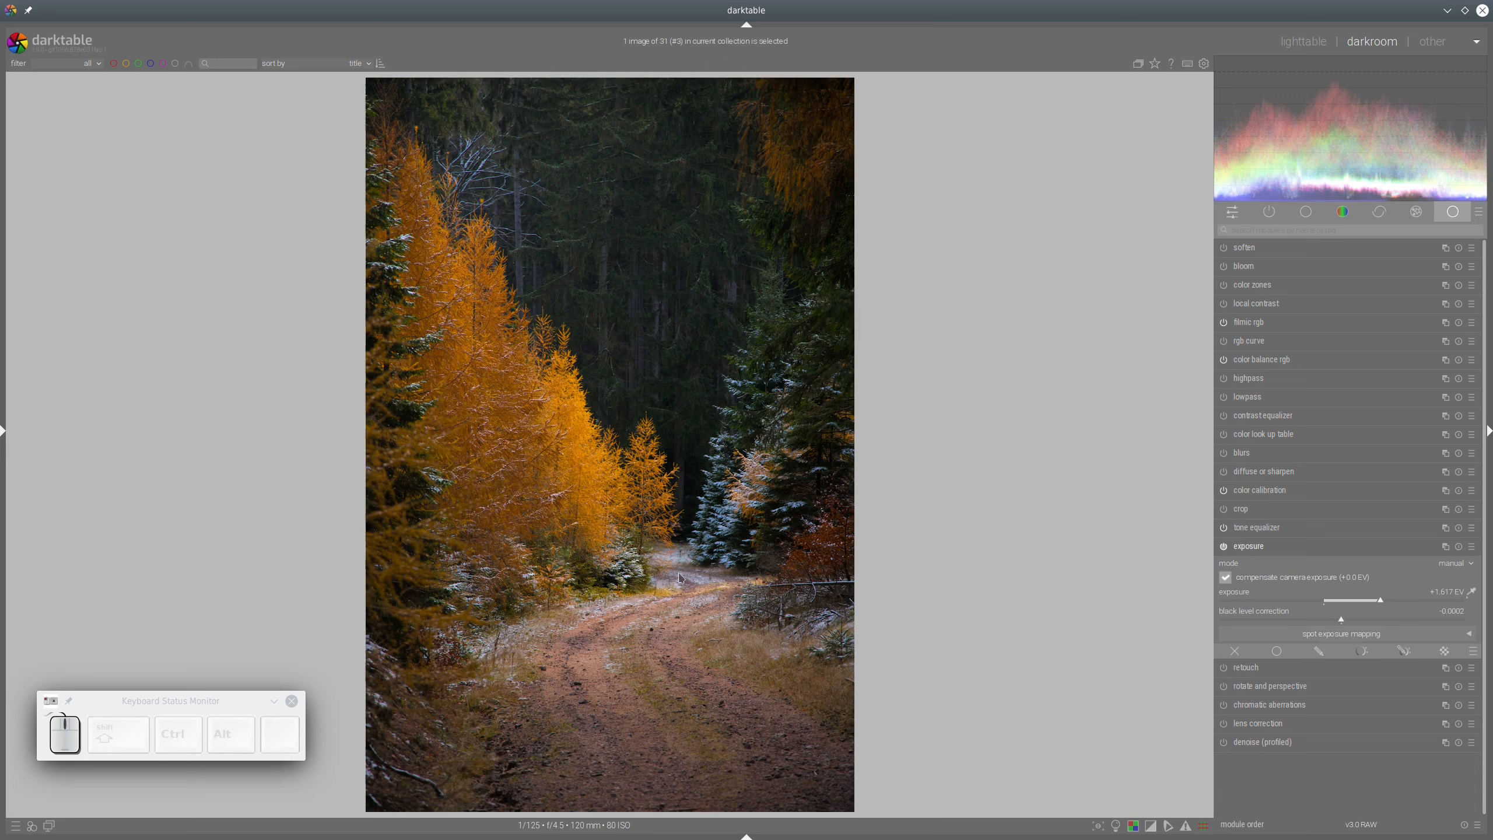
- Auto-adjust the tone equalizer's mask exposure, raise its curve to about +0.8 EV at -5 EV and lower it to about -1 EV at -1 EV
click(1262, 530)
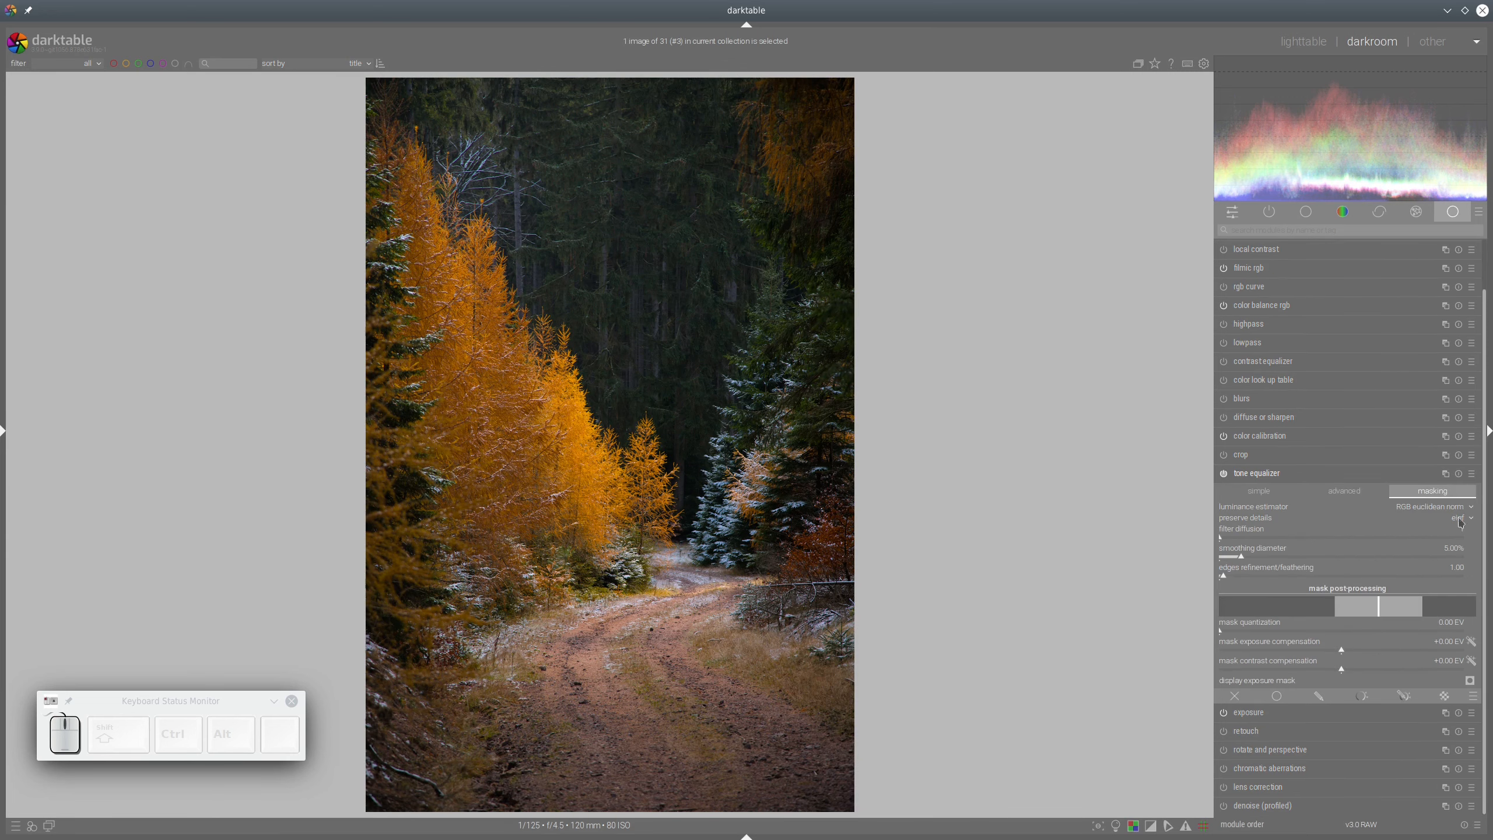
click(1471, 641)
click(1351, 493)
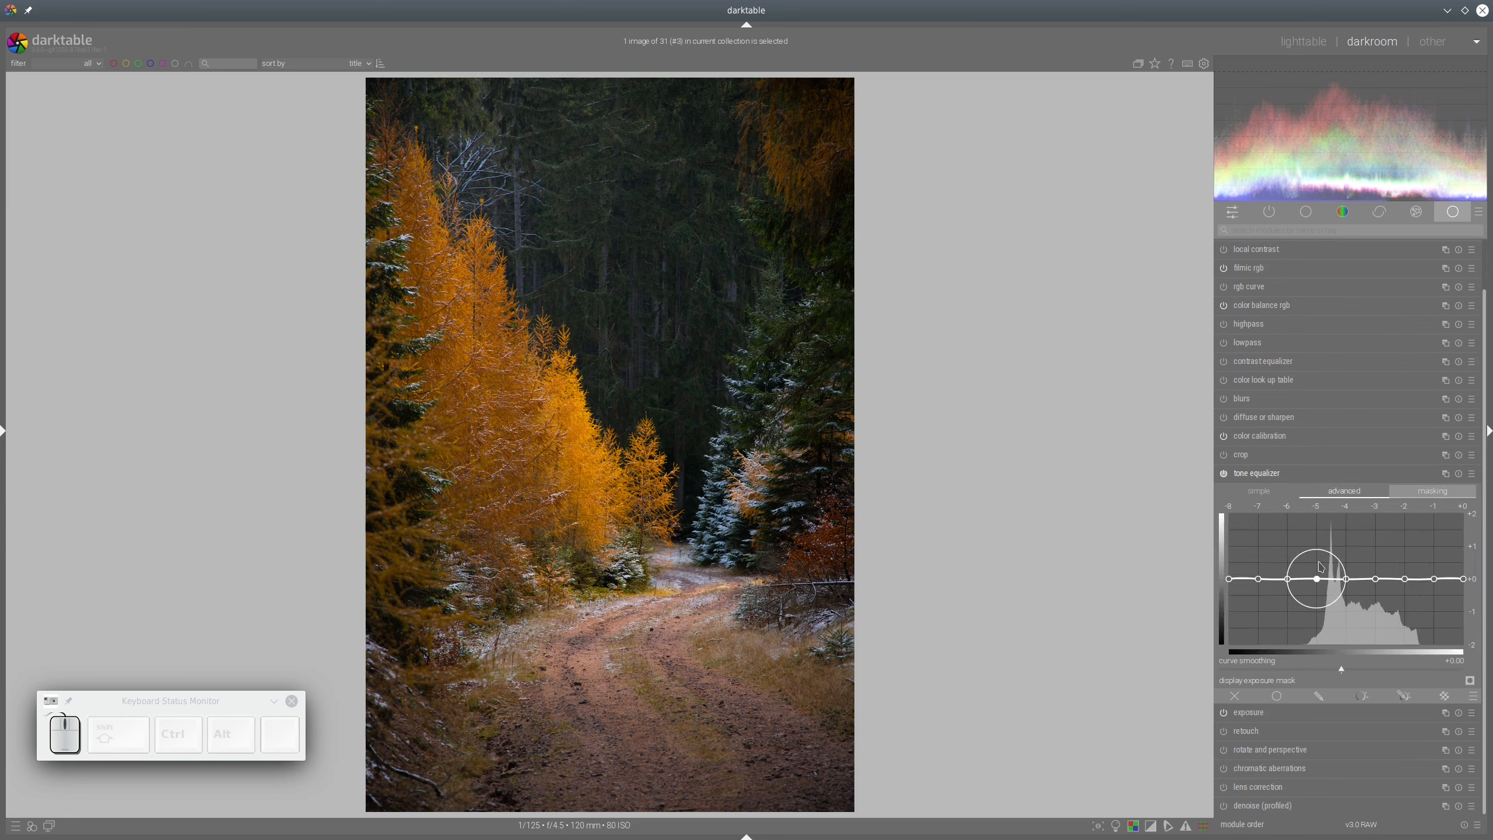
drag(1318, 579, 1323, 540)
scroll(1436, 578, down, 5)
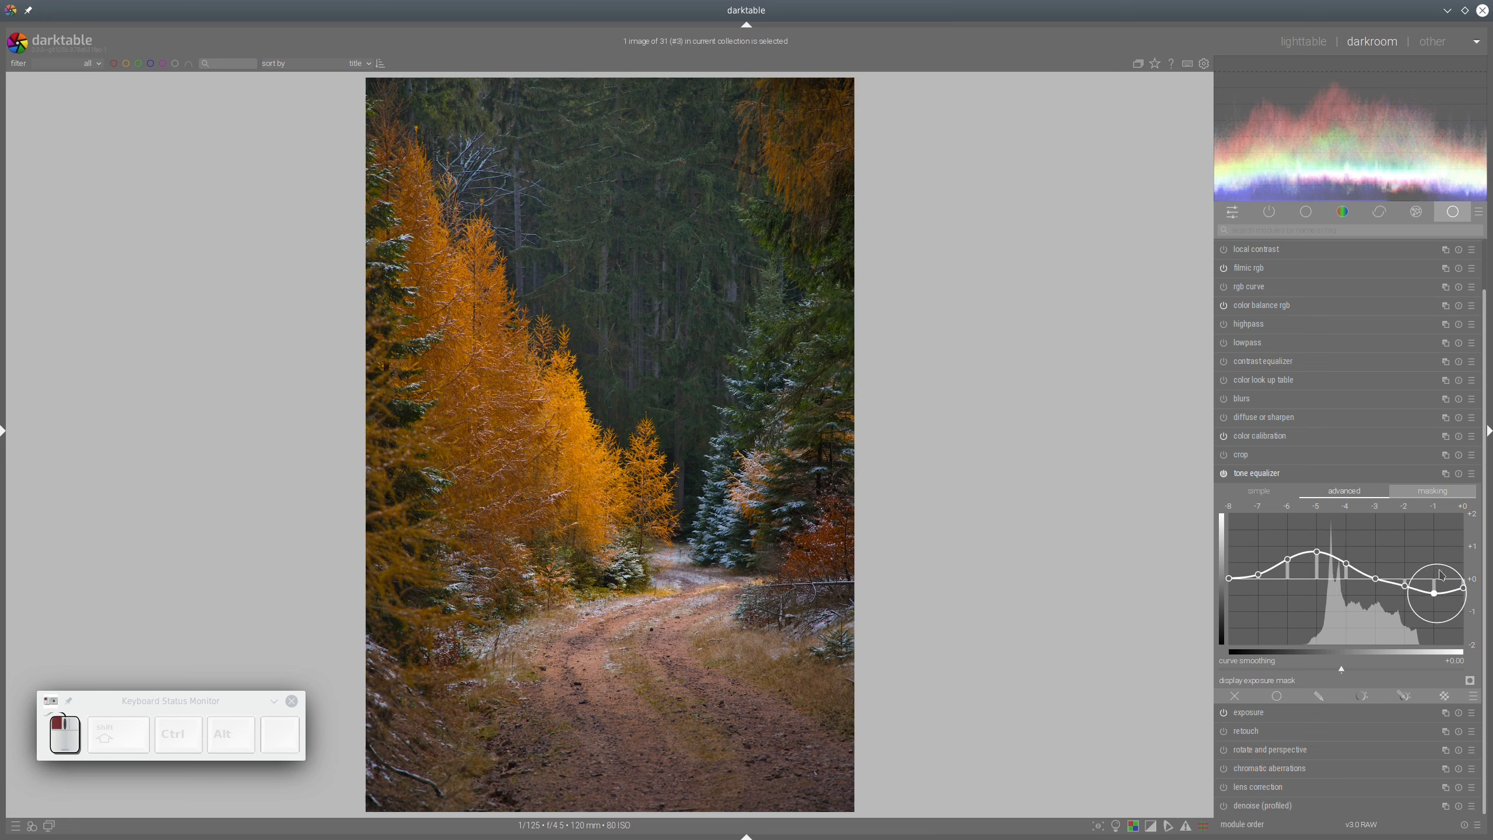
scroll(1436, 577, down, 3)
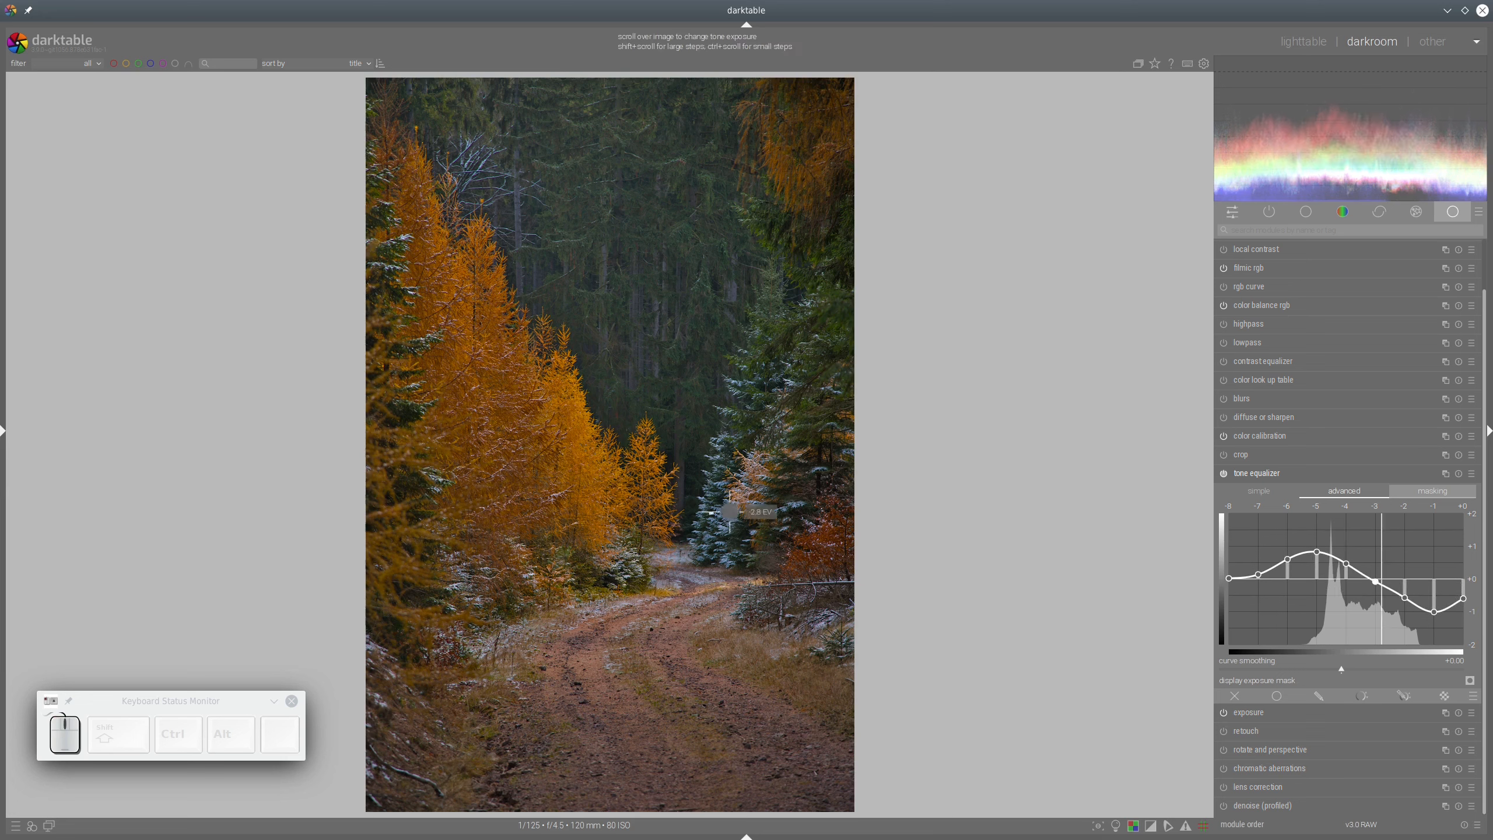
click(1273, 474)
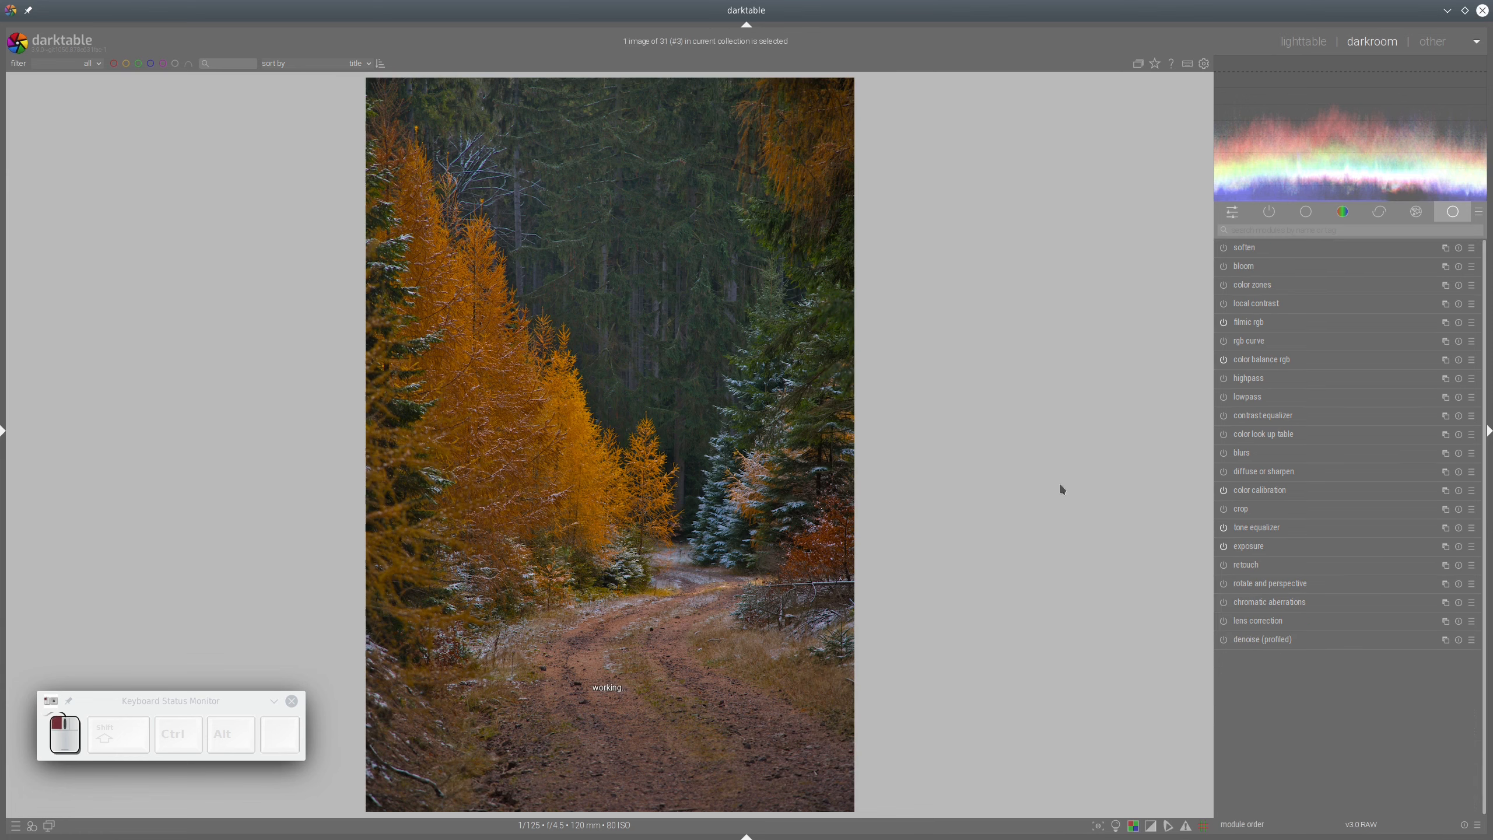
- Set the tone equalizer's preserve details to no while inspecting the trees up close, and collapse the module
scroll(640, 494, up, 2)
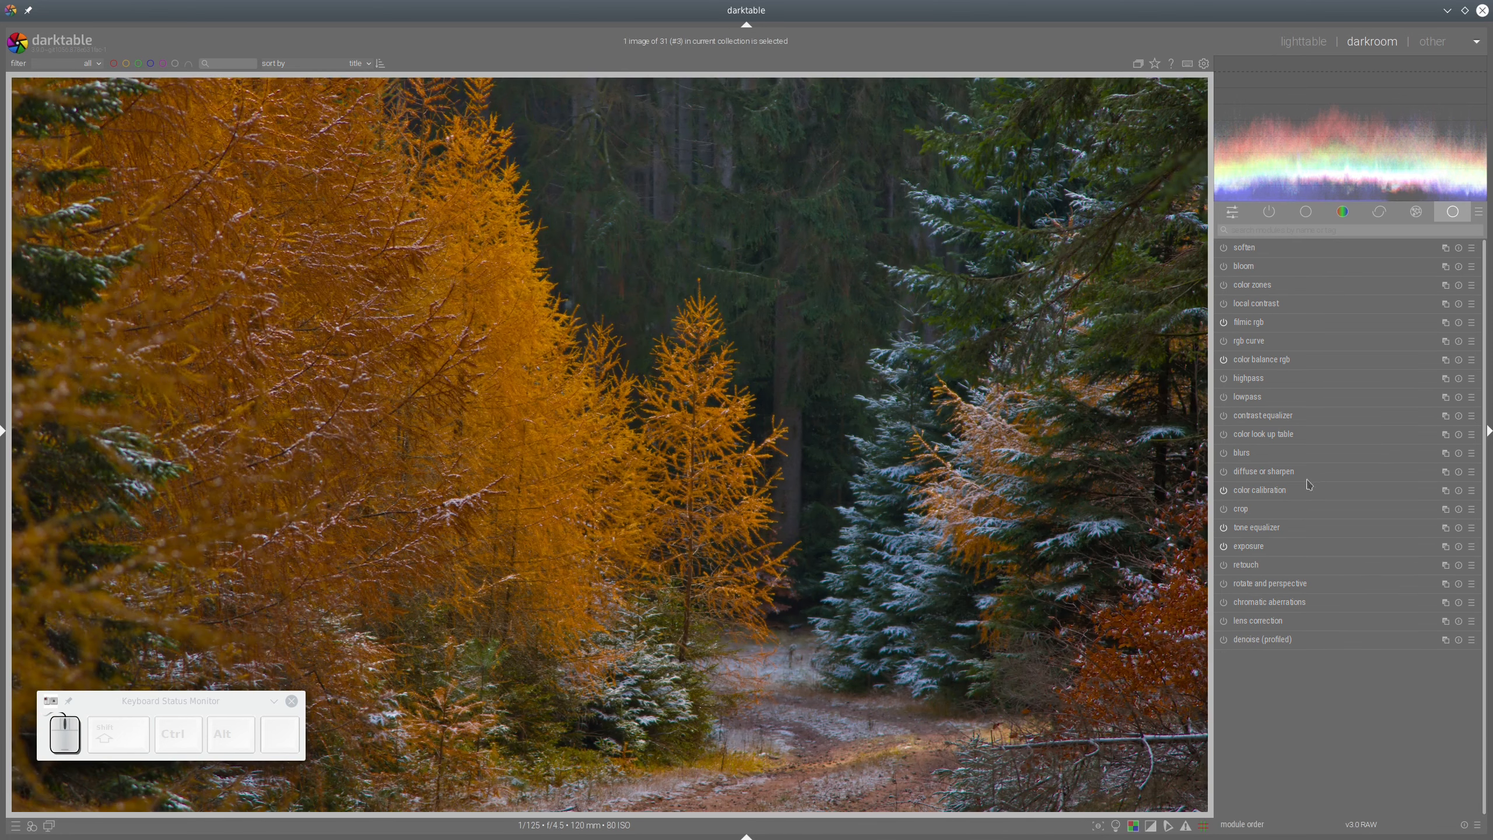
click(1282, 528)
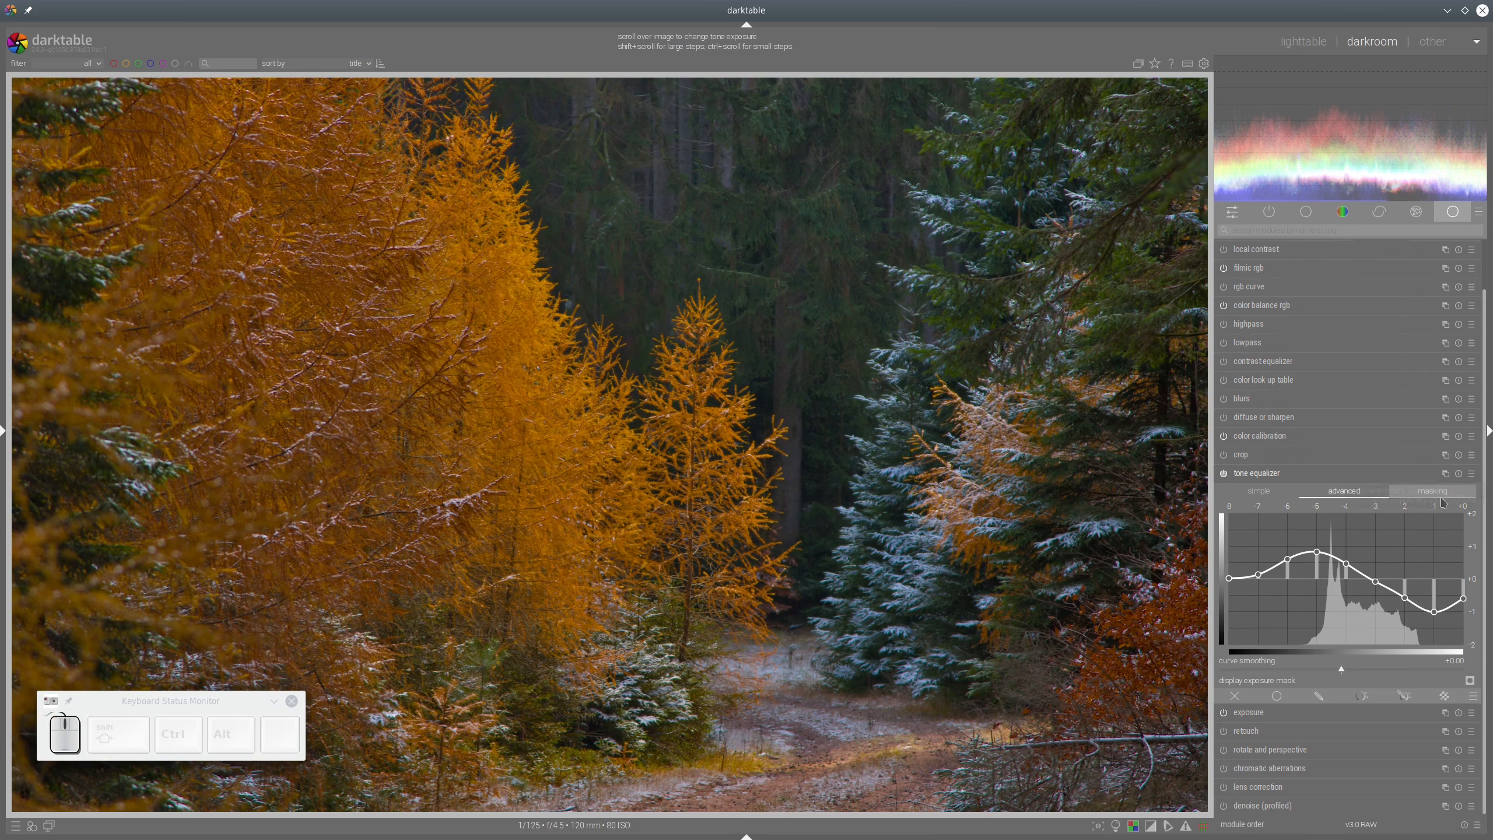
click(1440, 498)
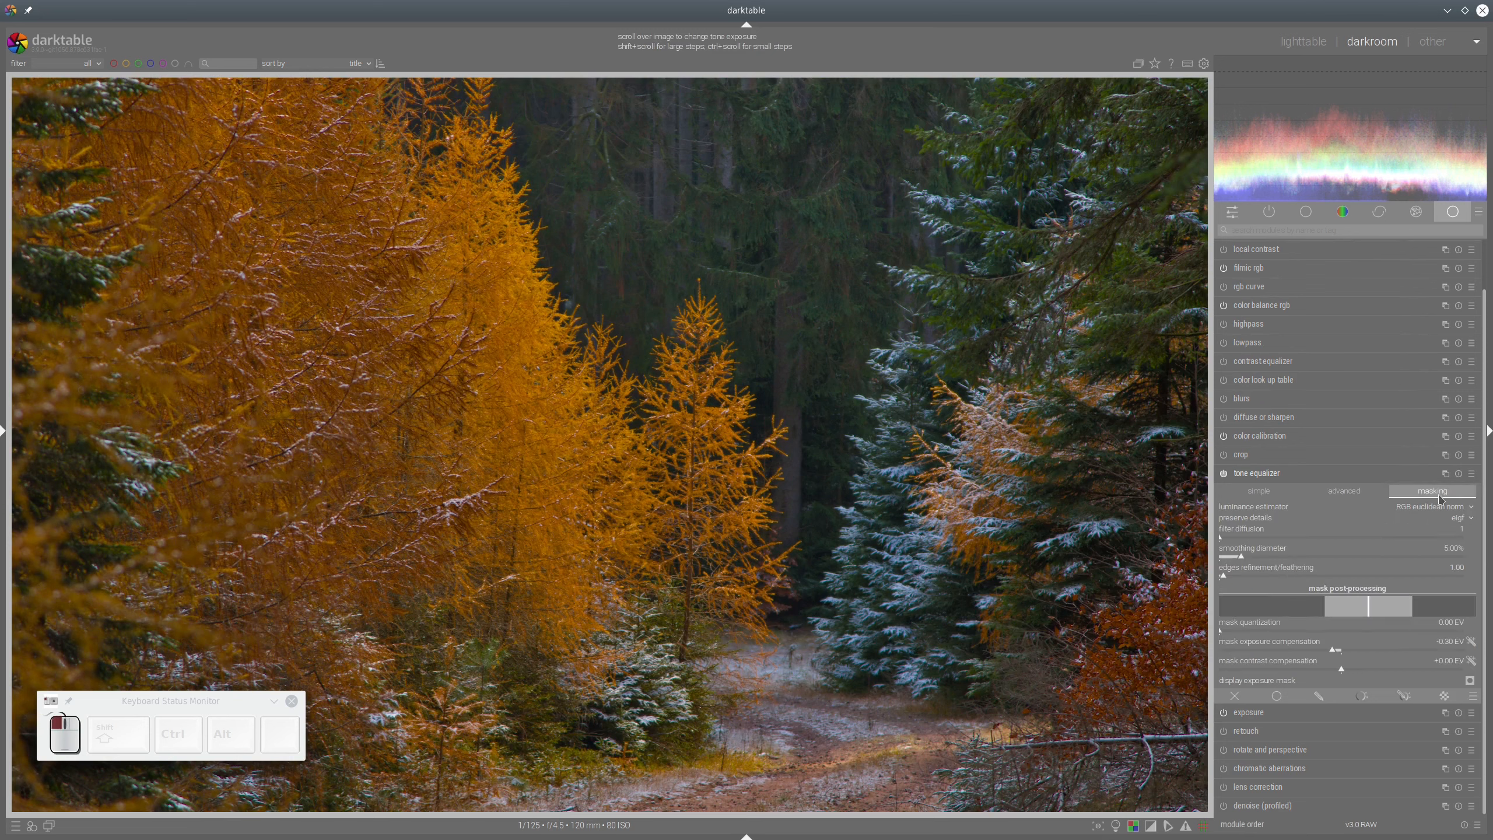
click(1469, 522)
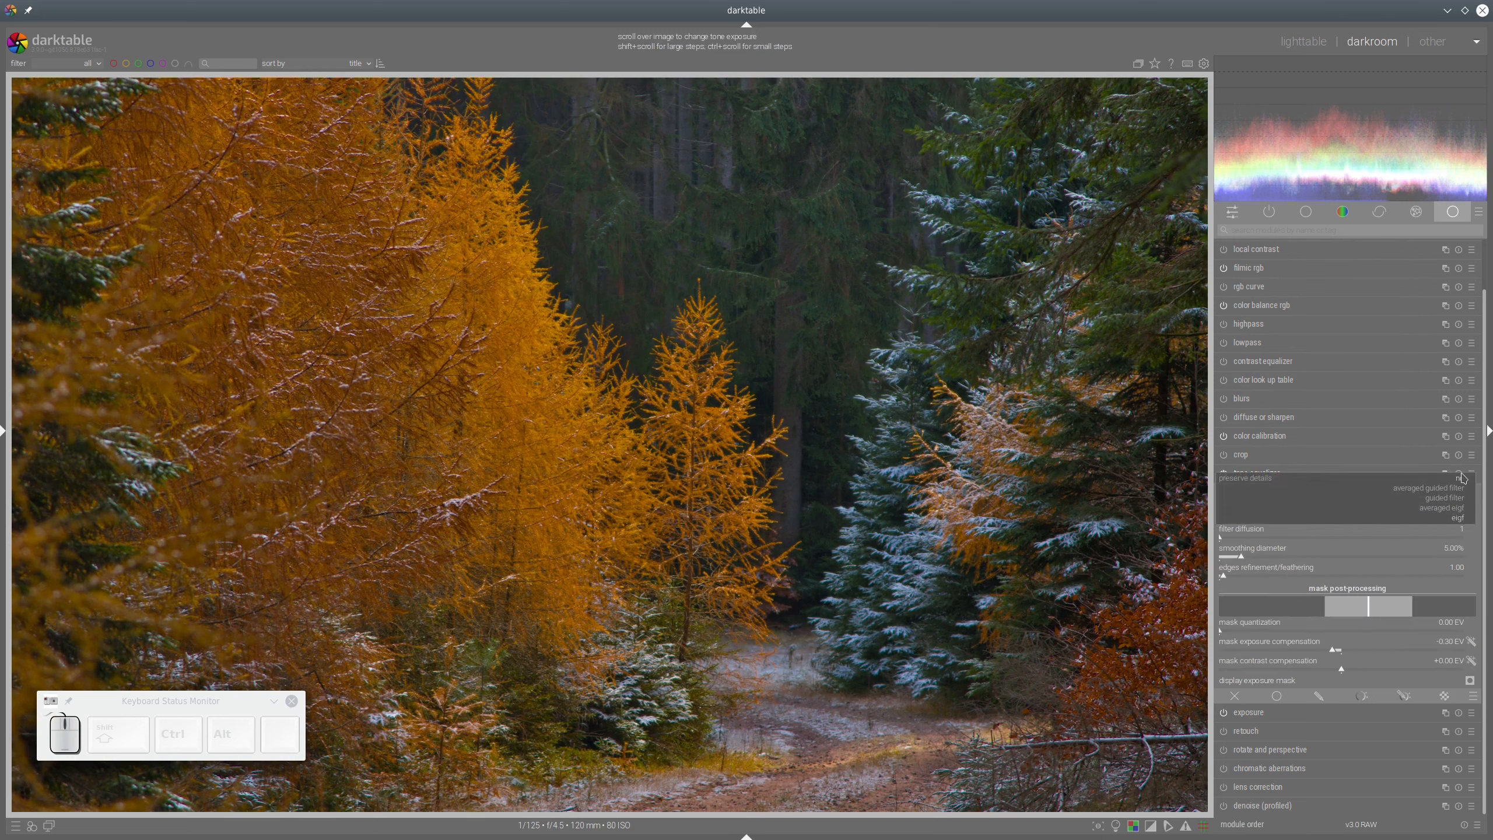
click(1464, 483)
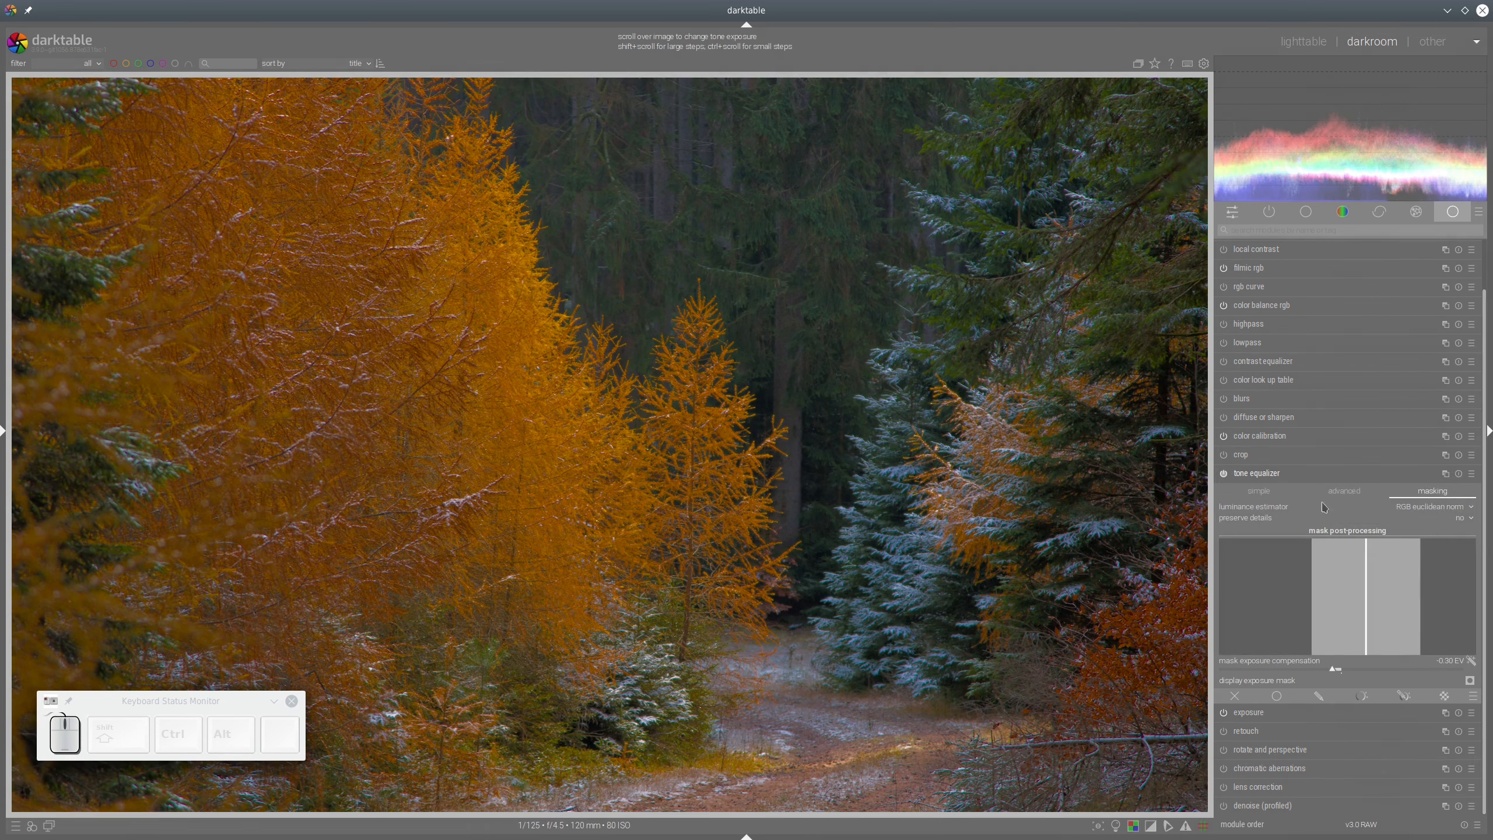
click(1315, 478)
key(space)
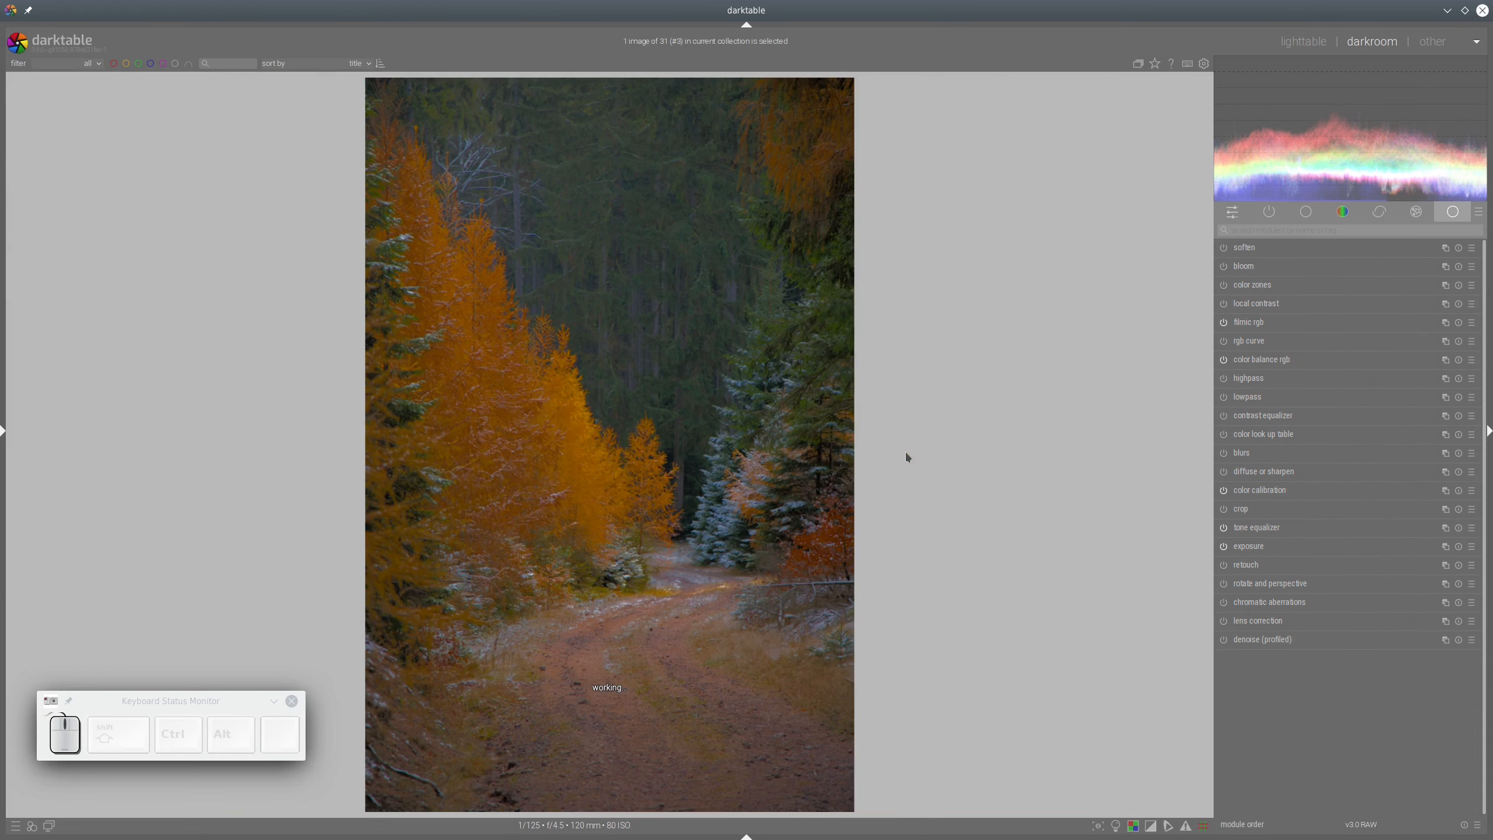
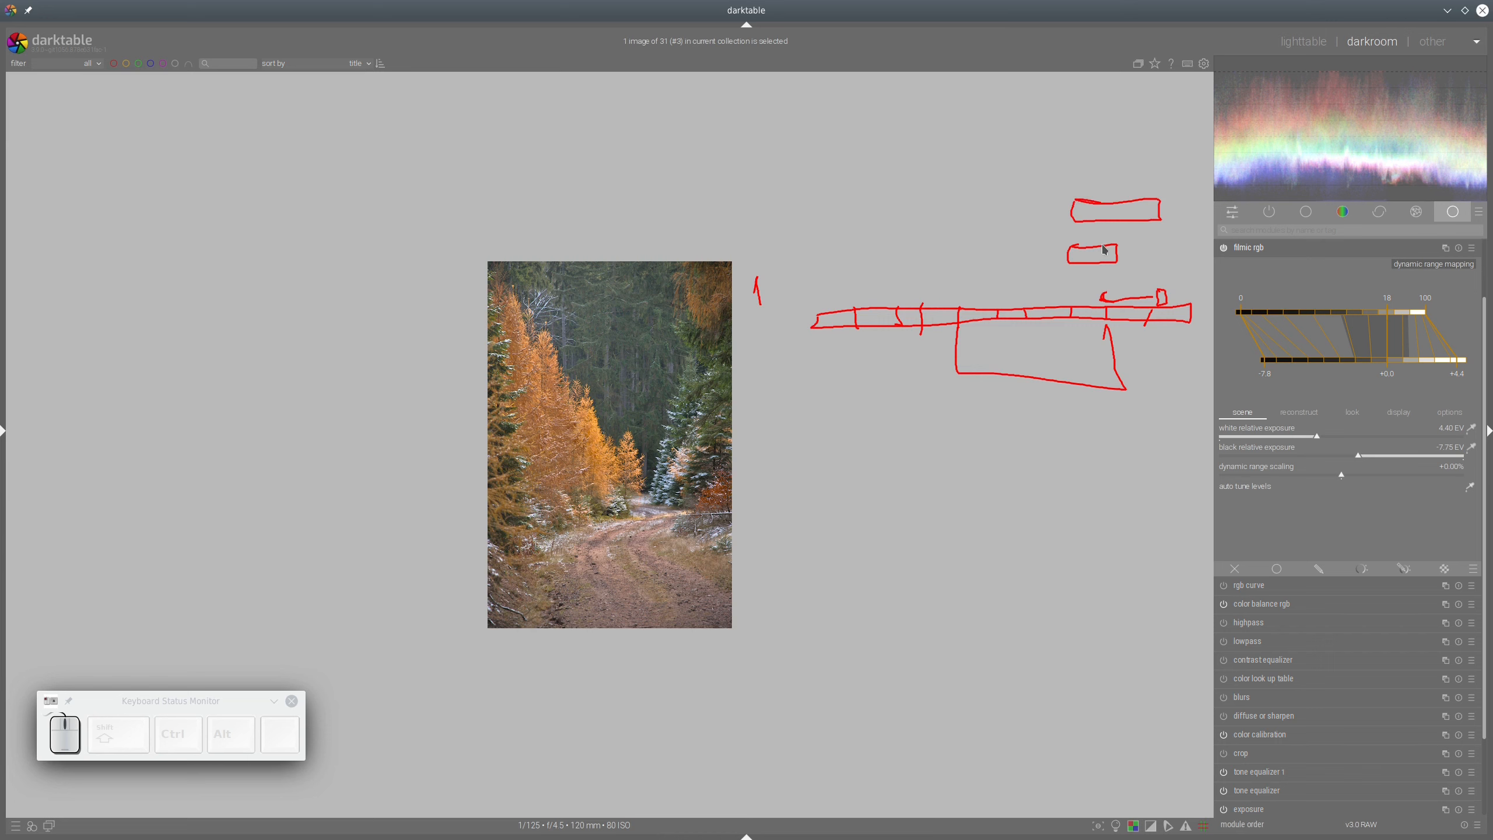
- Clear the red annotations beside the photo, collapse filmic rgb and show the whole photo larger
key(shift)
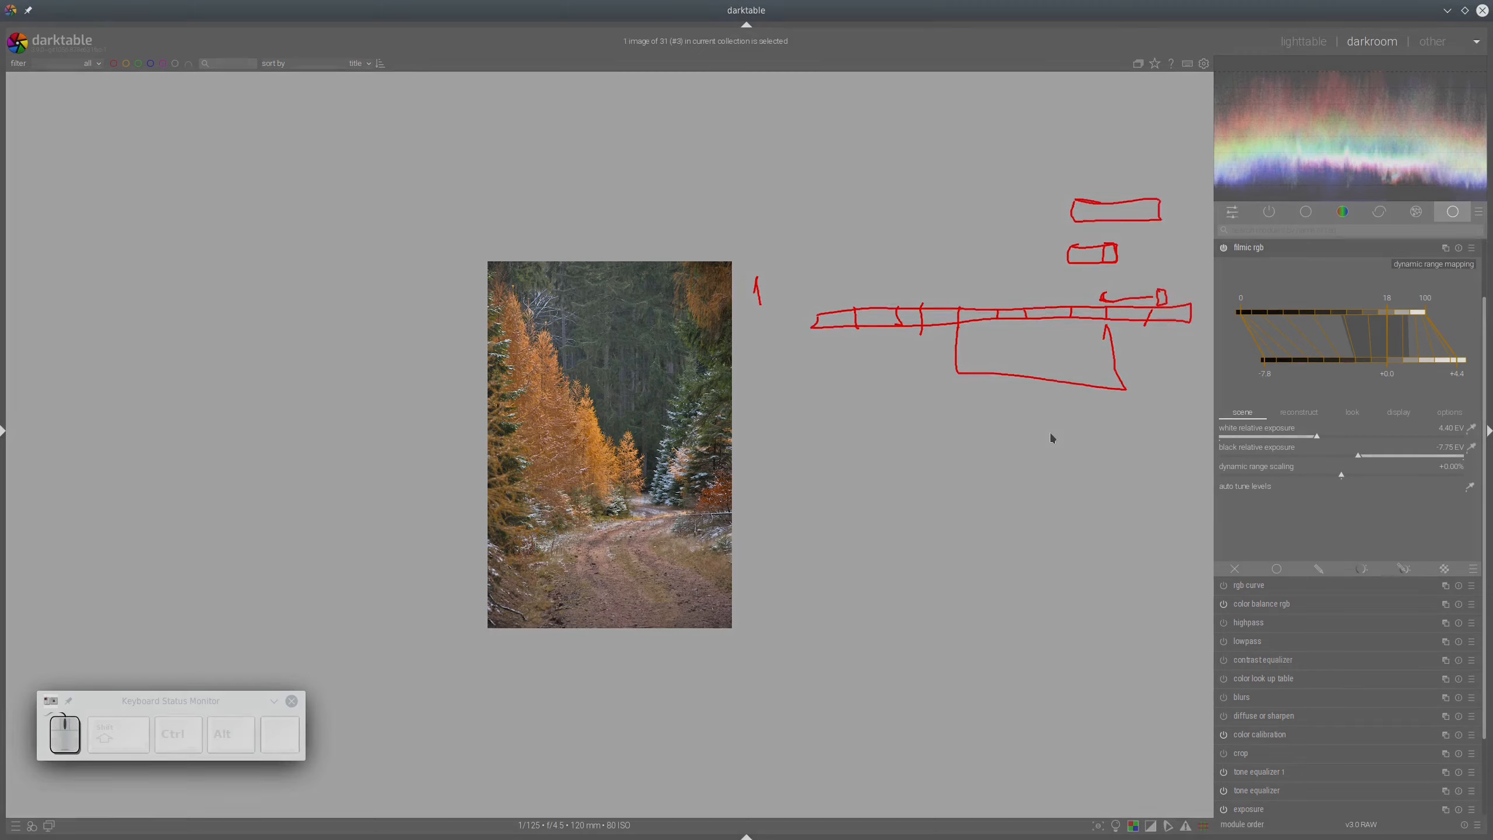
key(shift+super+F11)
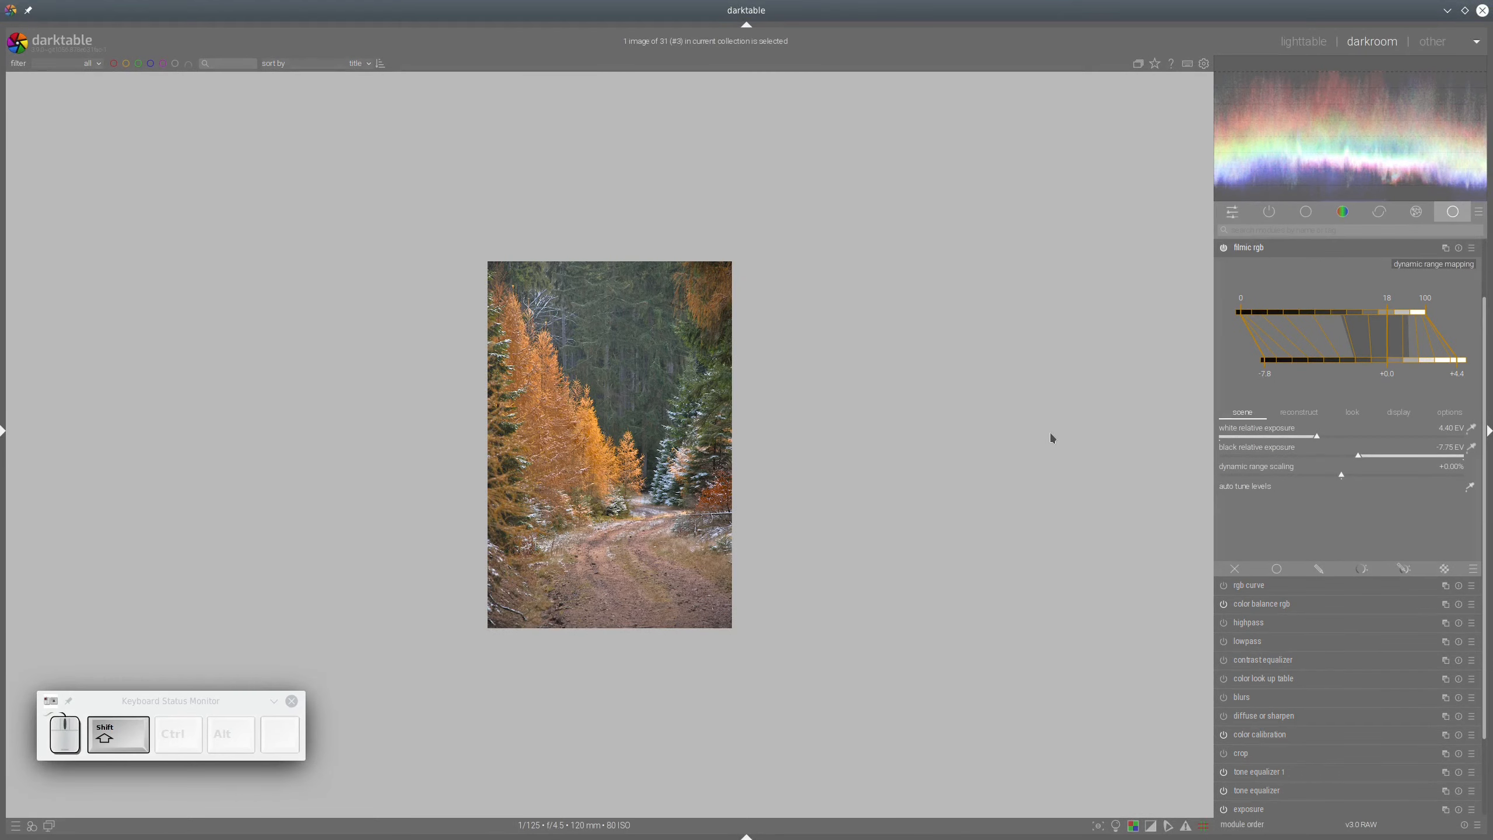
click(1249, 252)
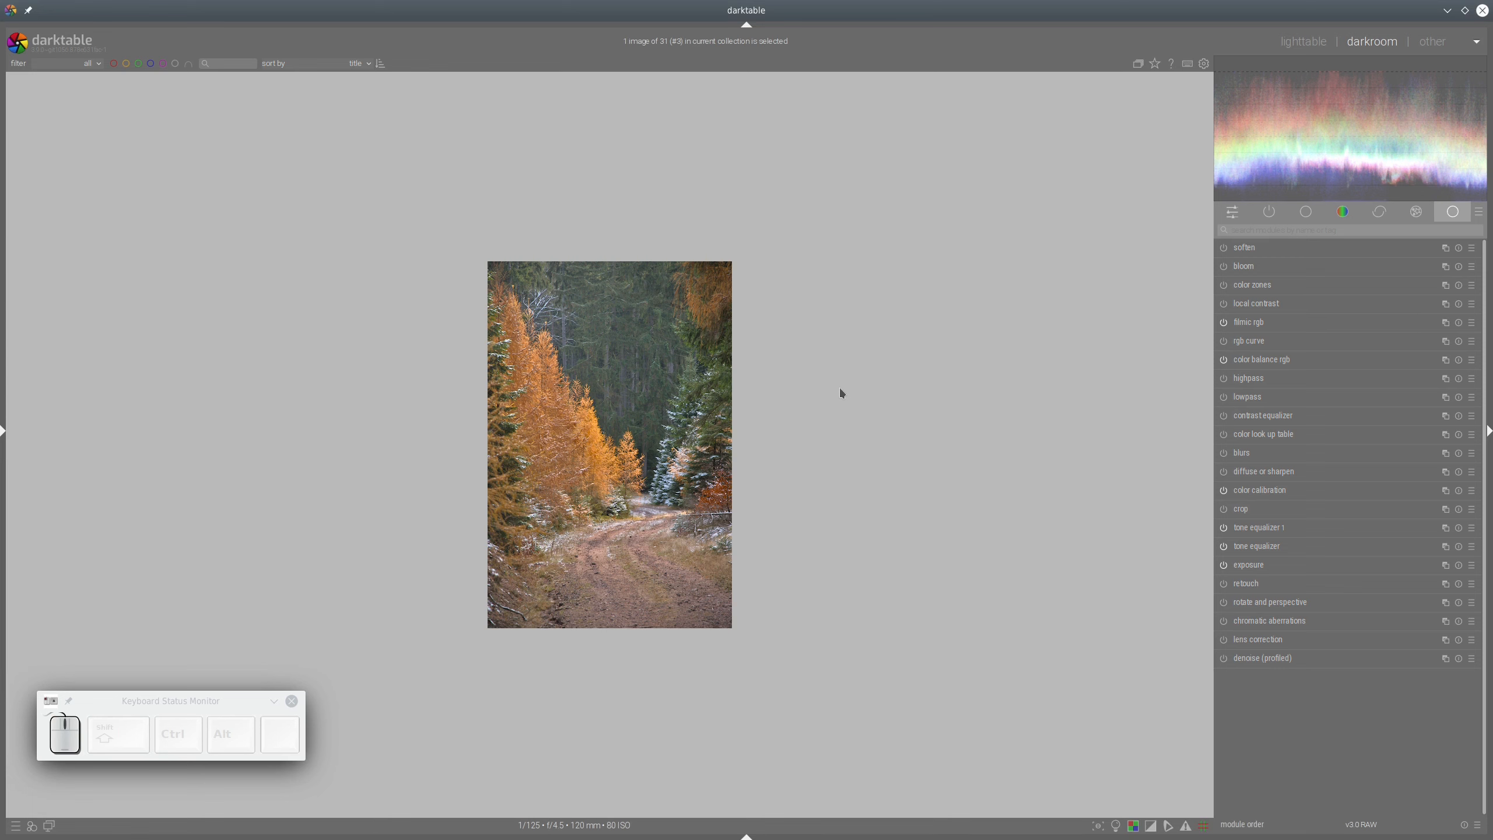
scroll(841, 393, up, 1)
scroll(888, 395, up, 1)
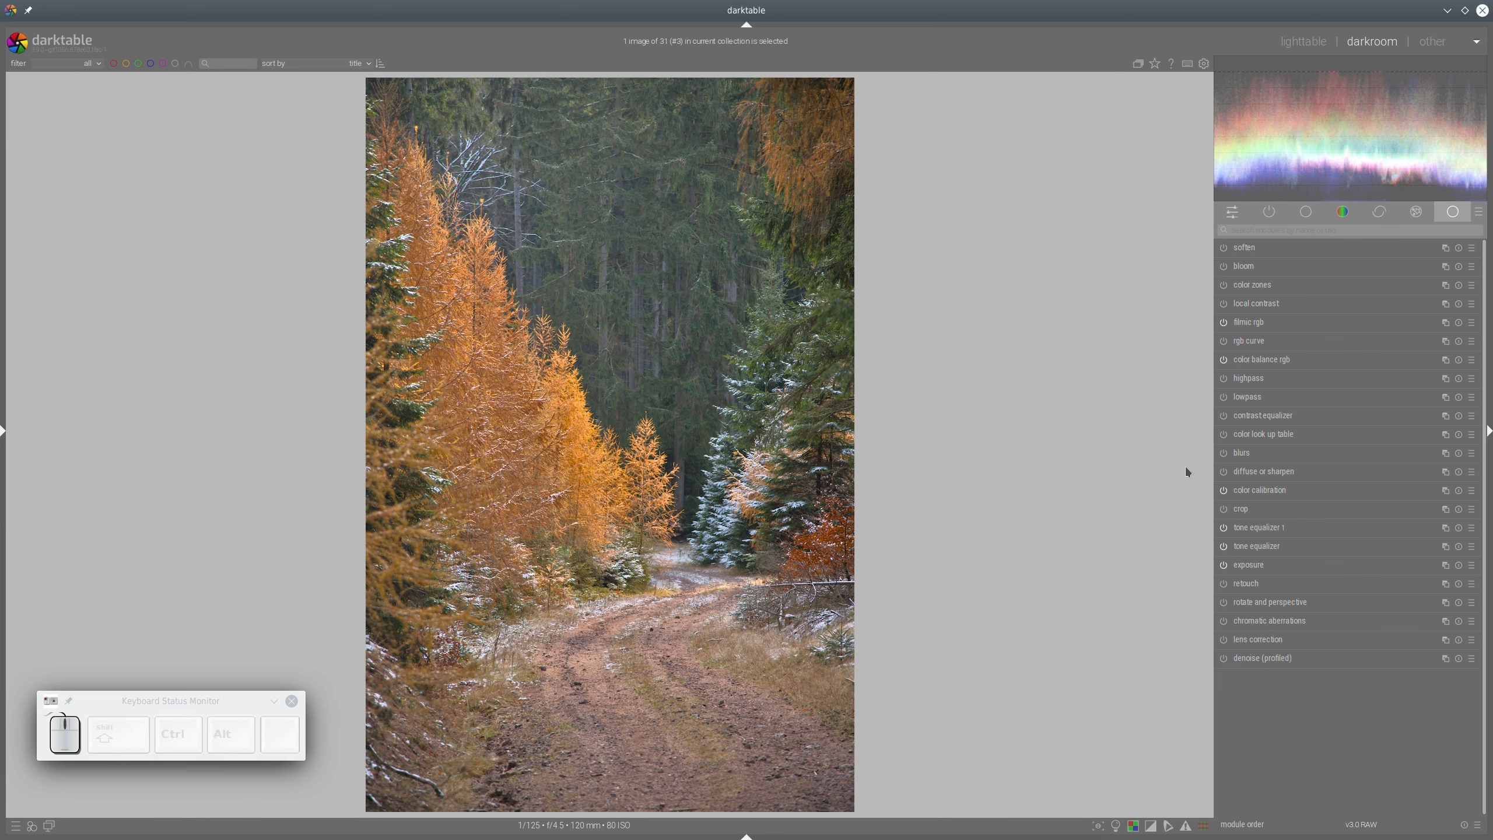
- Delete the current photo's entire editing history and confirm the deletion
click(3, 432)
click(193, 174)
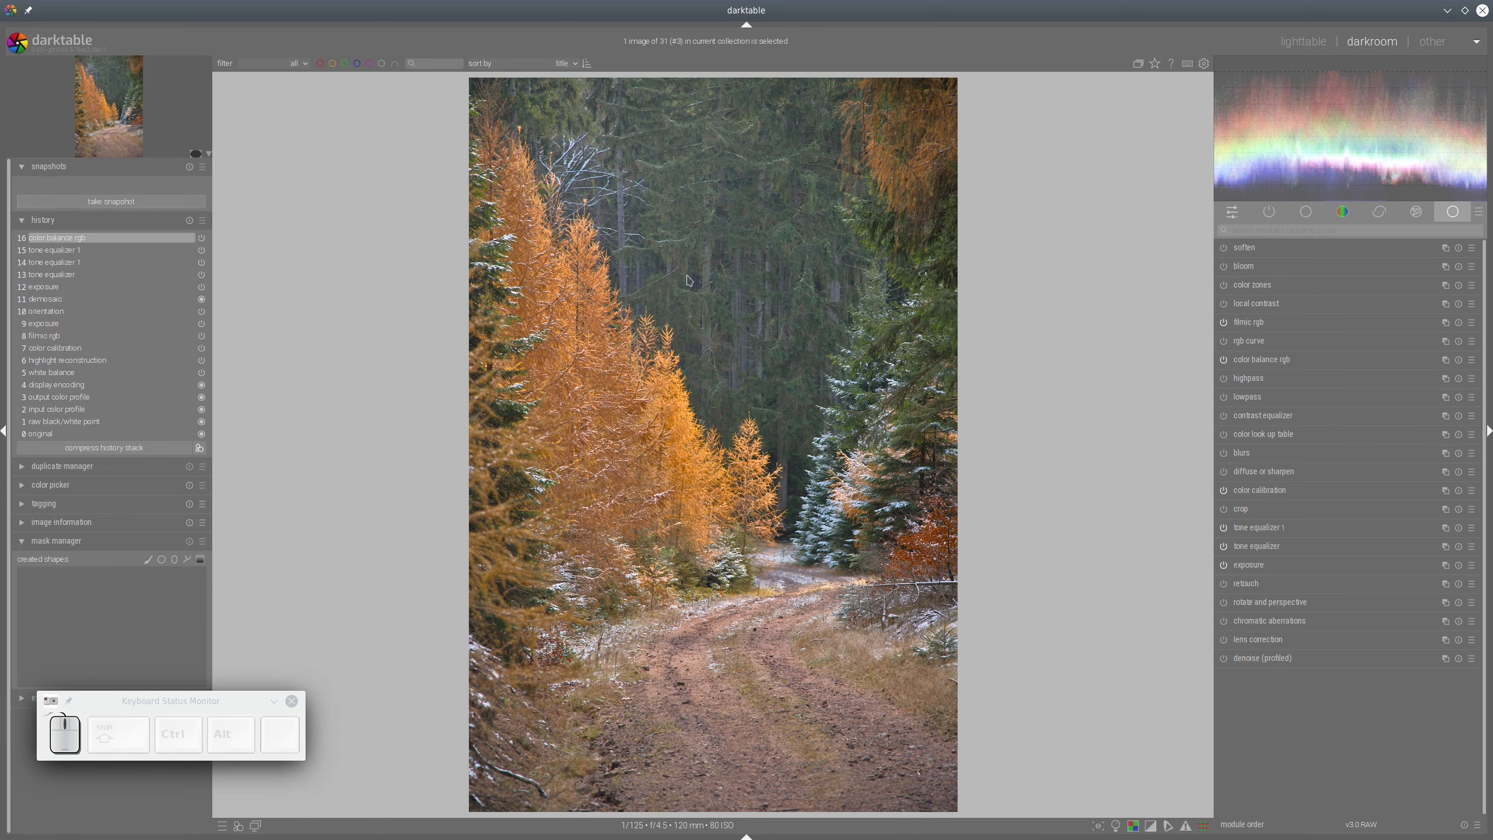
click(189, 220)
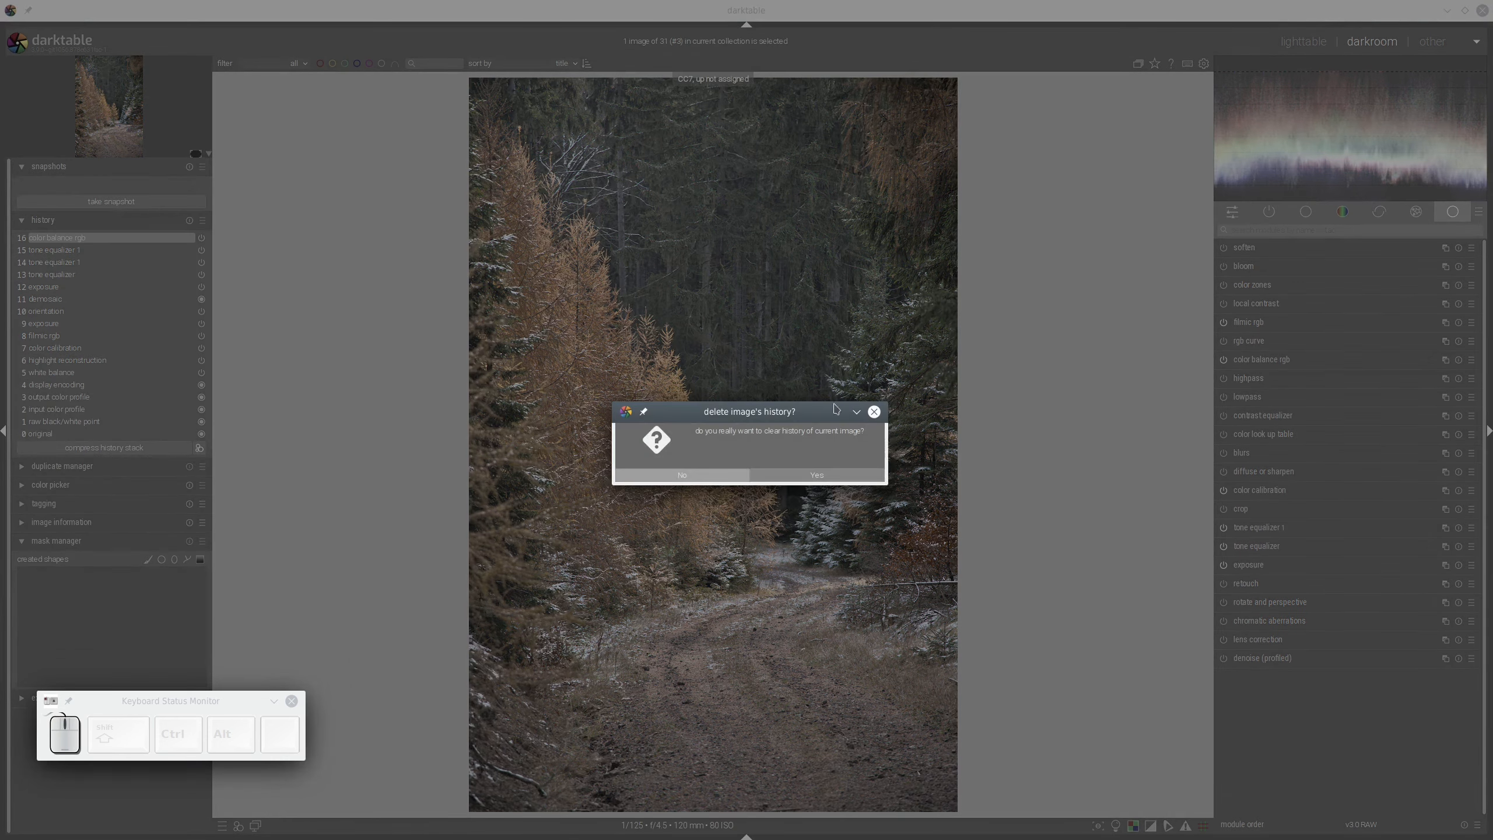
click(806, 478)
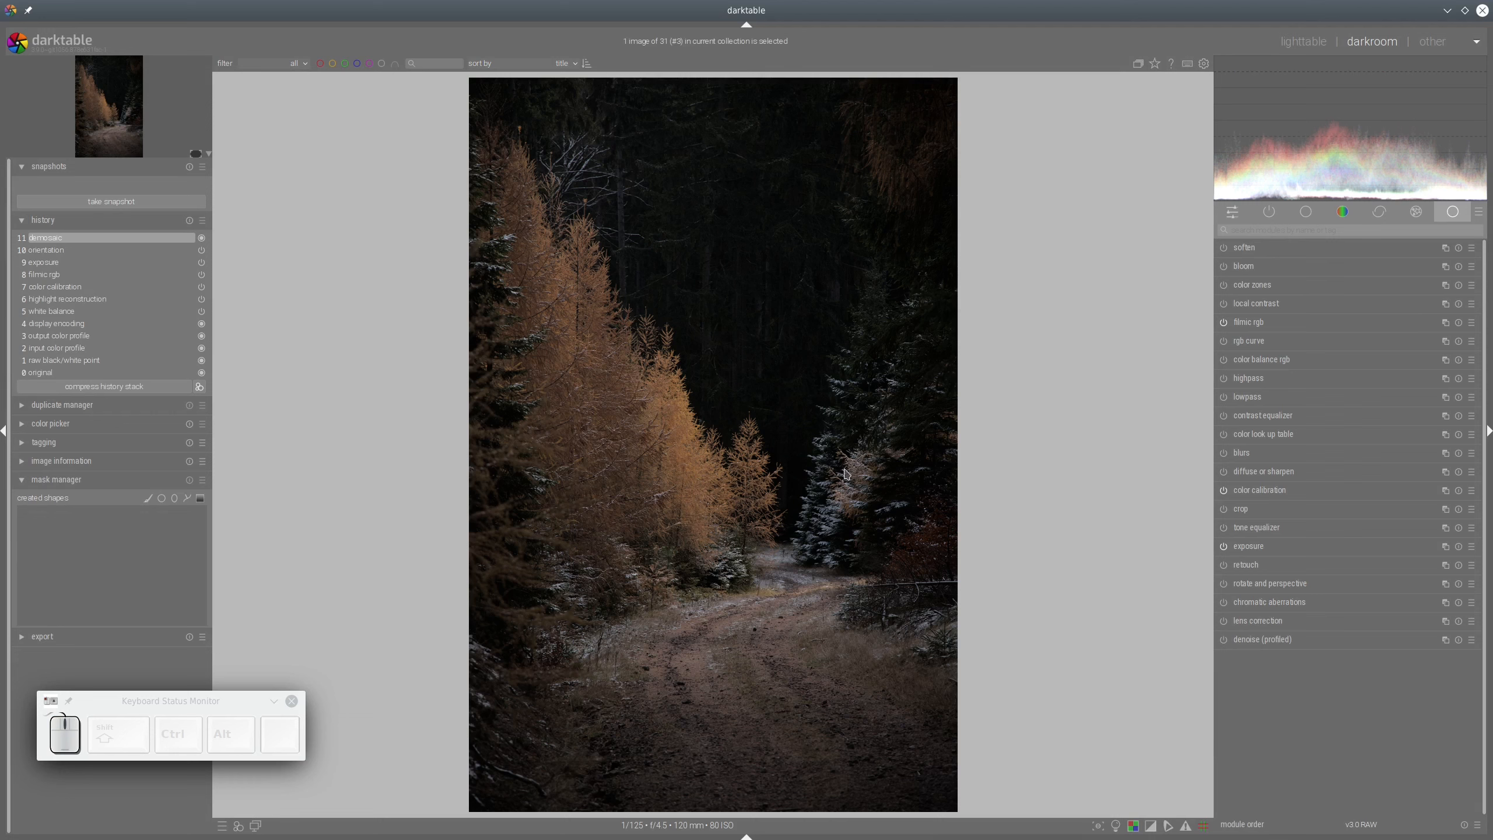
- Circle the golden trees and the dark gap beside them as an annotation, and clear the marking
mouse_move(714, 601)
mouse_down()
mouse_move(567, 226)
mouse_move(763, 612)
mouse_move(702, 559)
mouse_up()
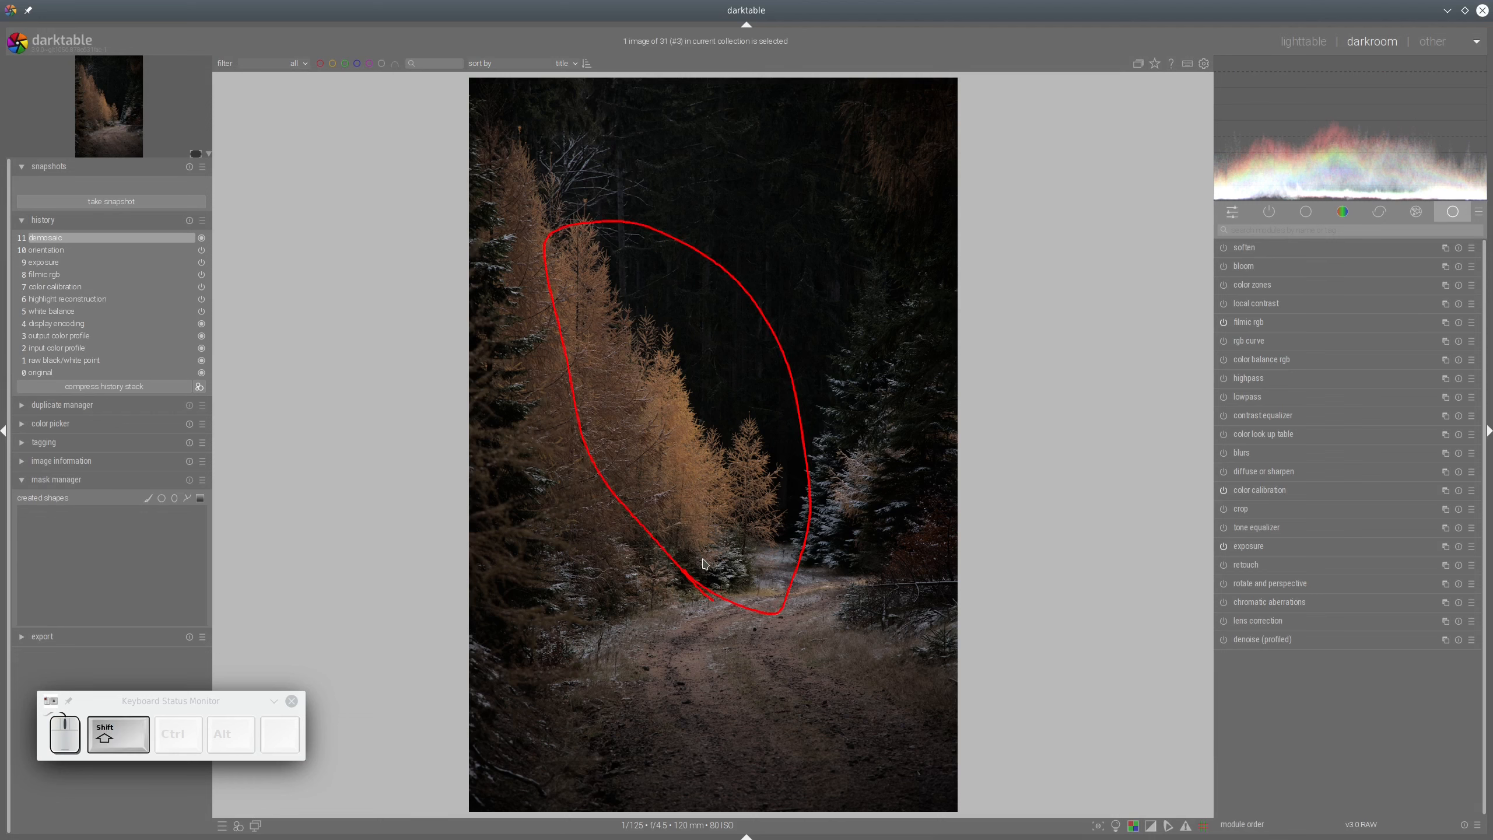
key(shift+super+F11)
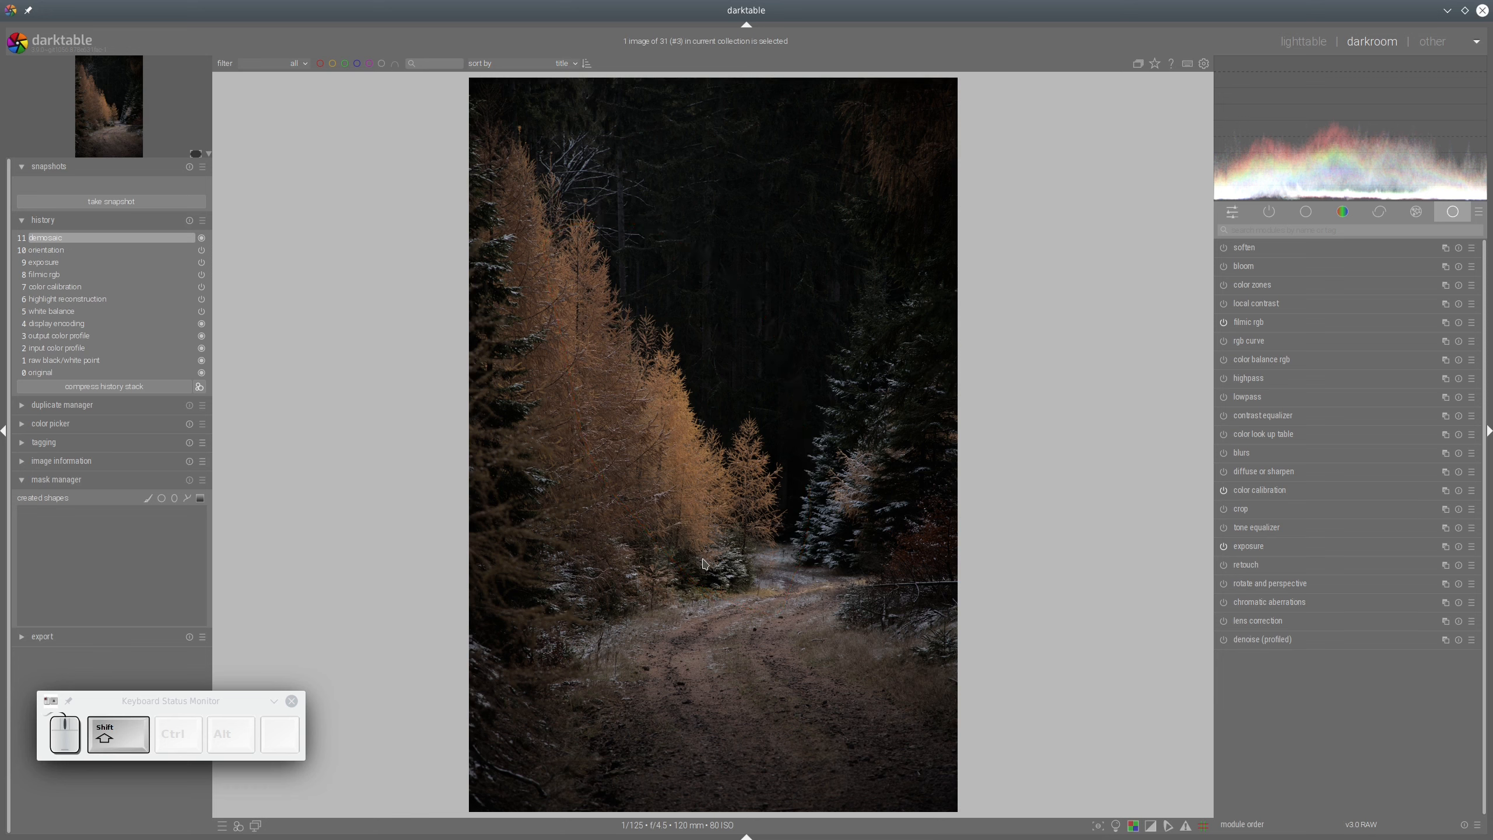
- Set the tone equalizer's preserve details to no and raise the highlight part of its curve around -1 EV
click(1266, 529)
click(1444, 494)
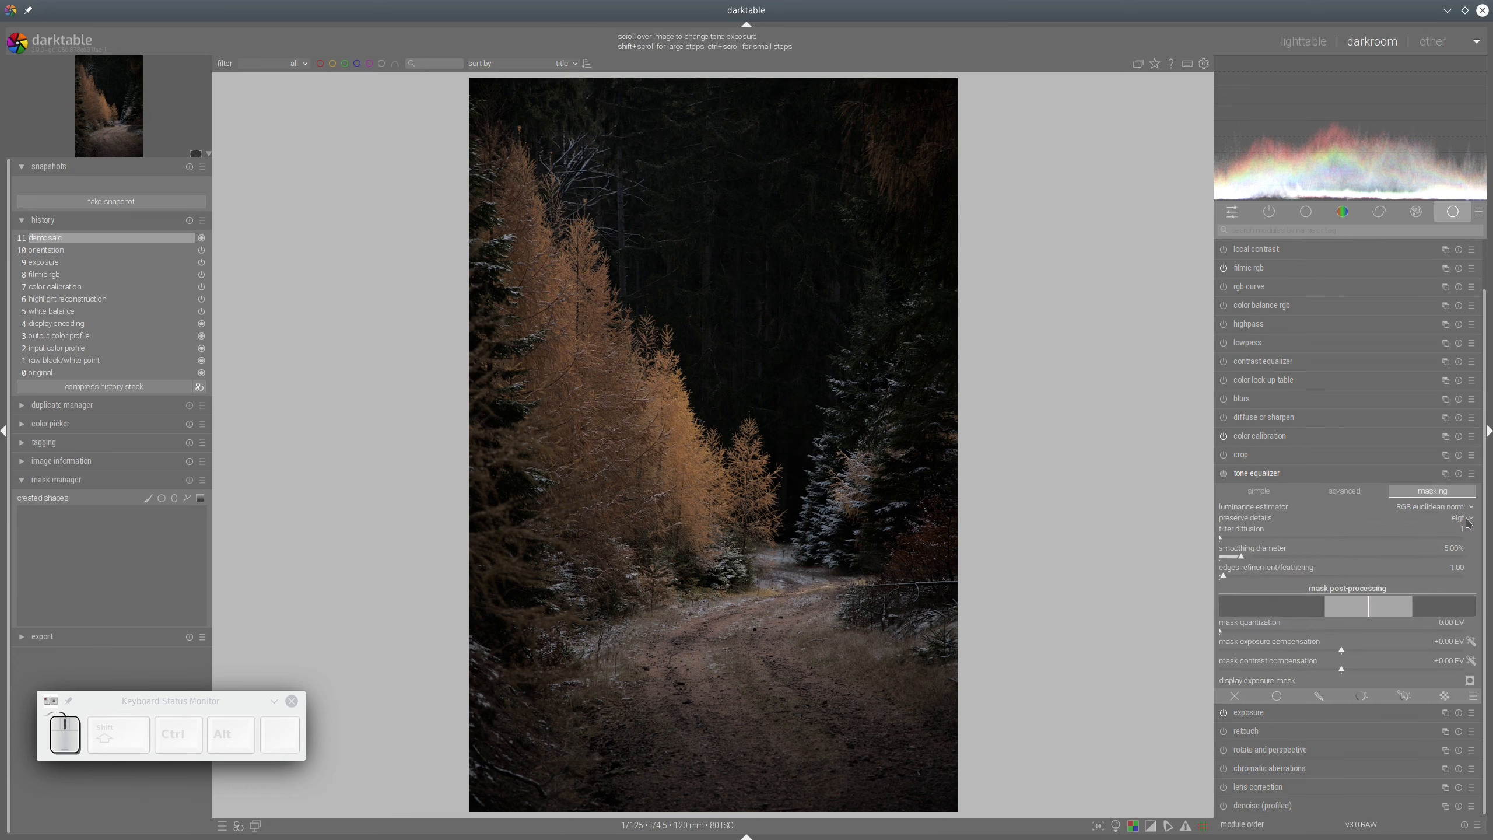
click(1467, 518)
click(1458, 479)
click(1338, 492)
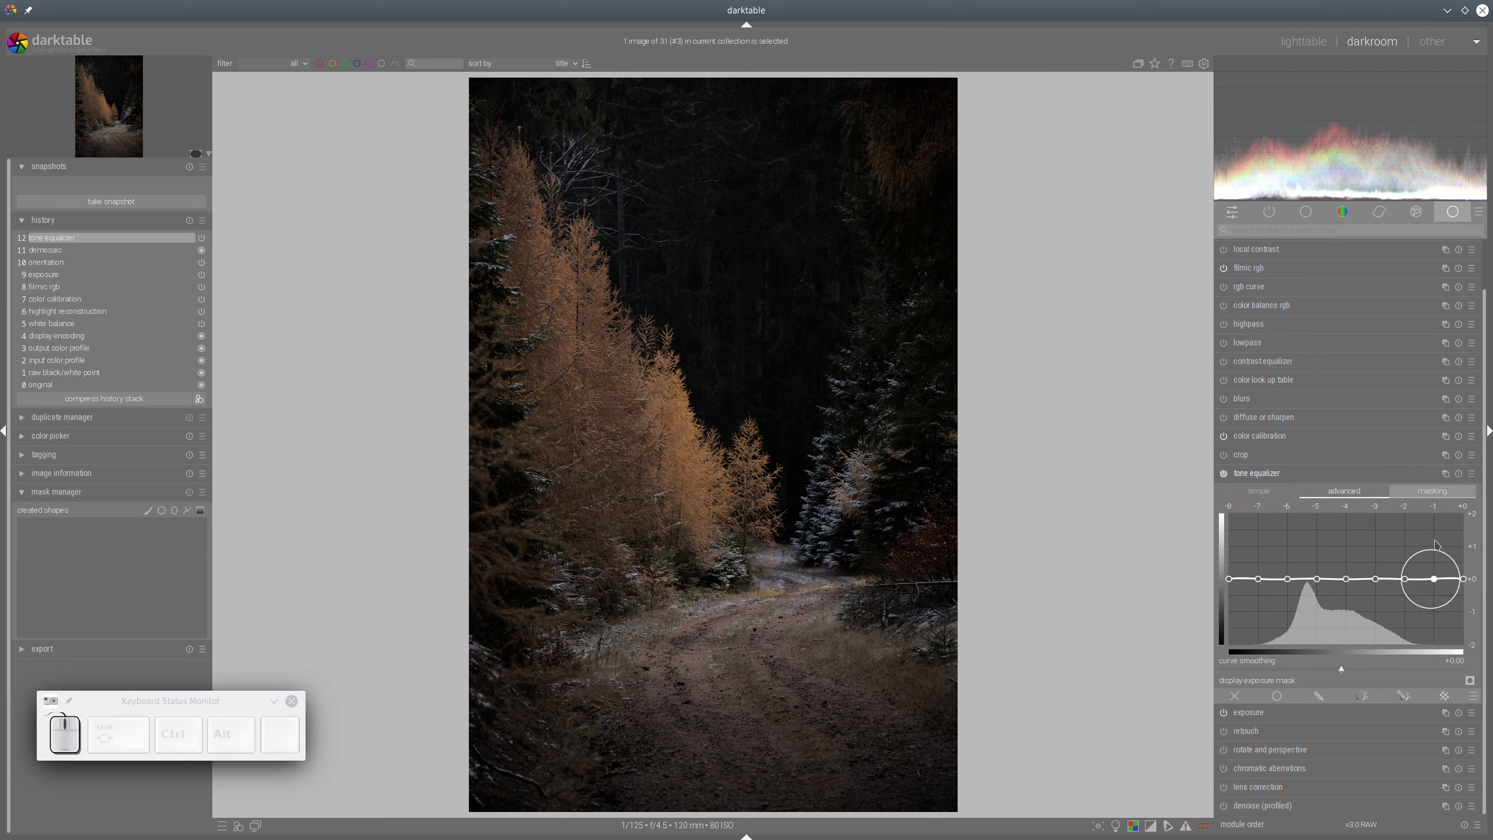
drag(1434, 577, 1434, 507)
drag(1401, 559, 1432, 524)
click(1251, 360)
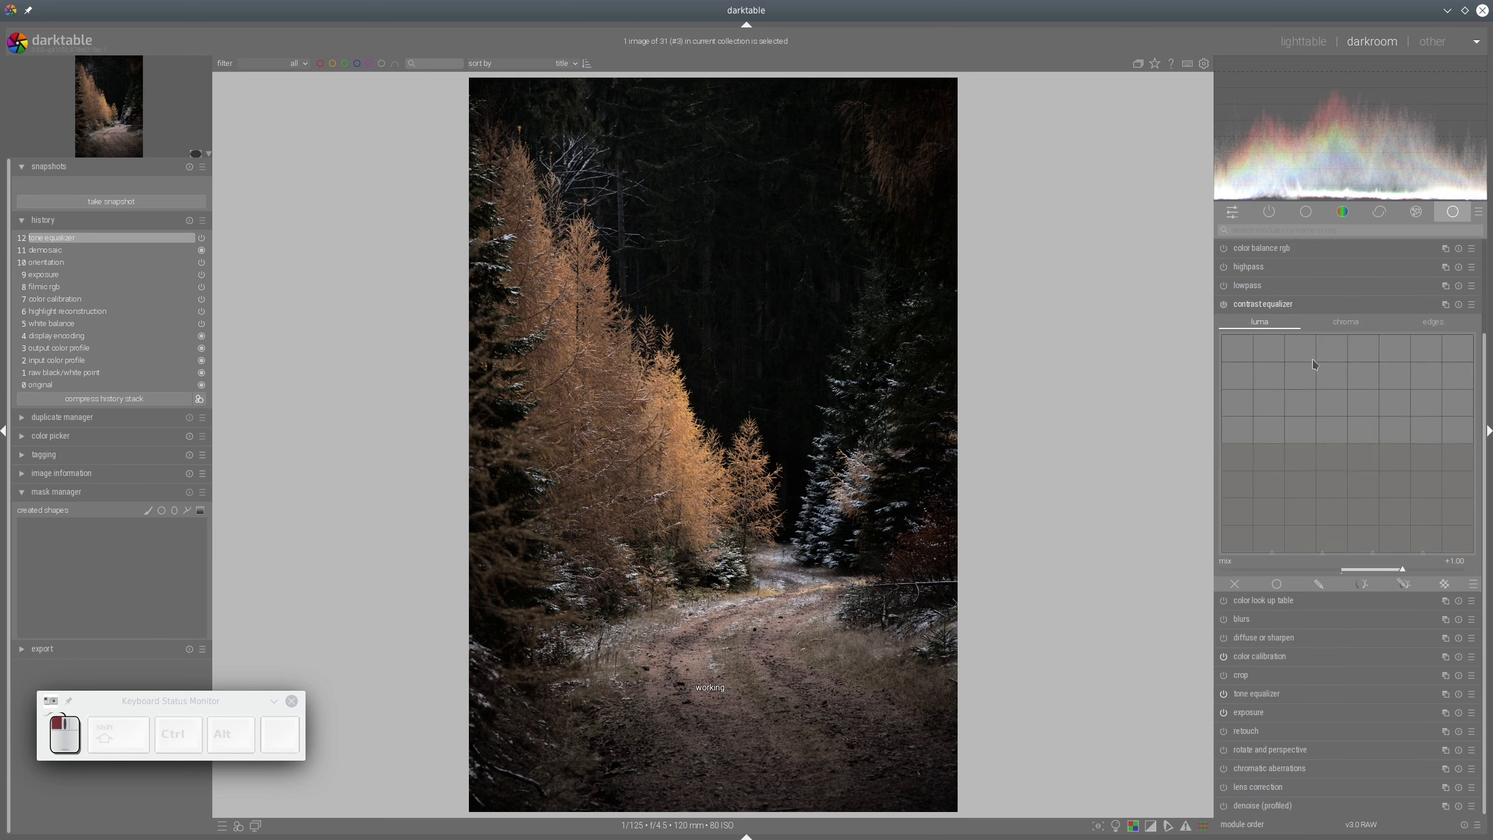
click(1240, 303)
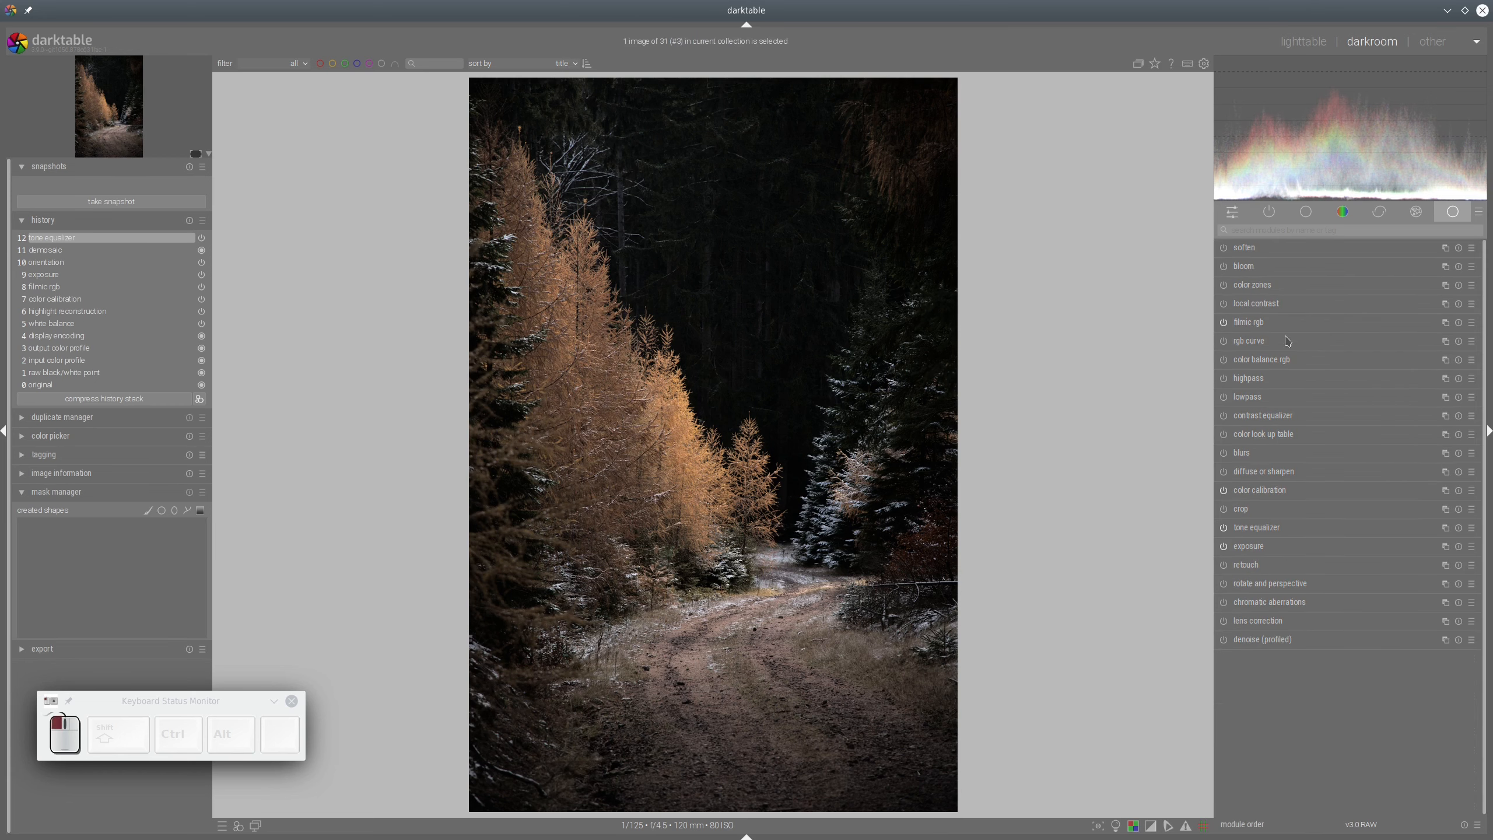
- In color balance rgb, set global vibrance to about 25.7%, global chroma to 26.4%, and perceptual saturation to 19.8% in shadows and 9.2% in mid-tones
click(1259, 360)
click(1404, 308)
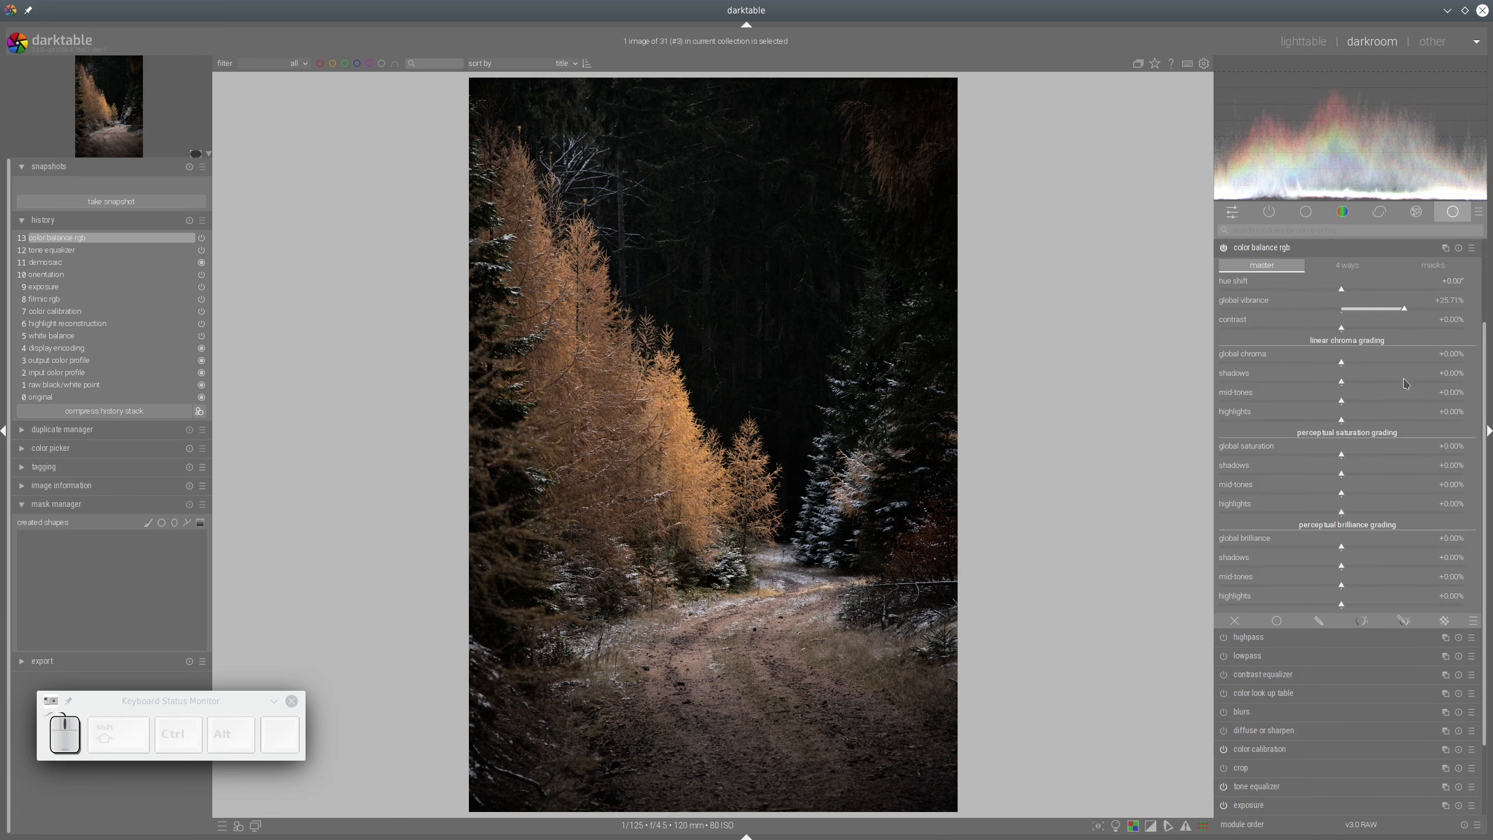
click(1407, 363)
click(1438, 473)
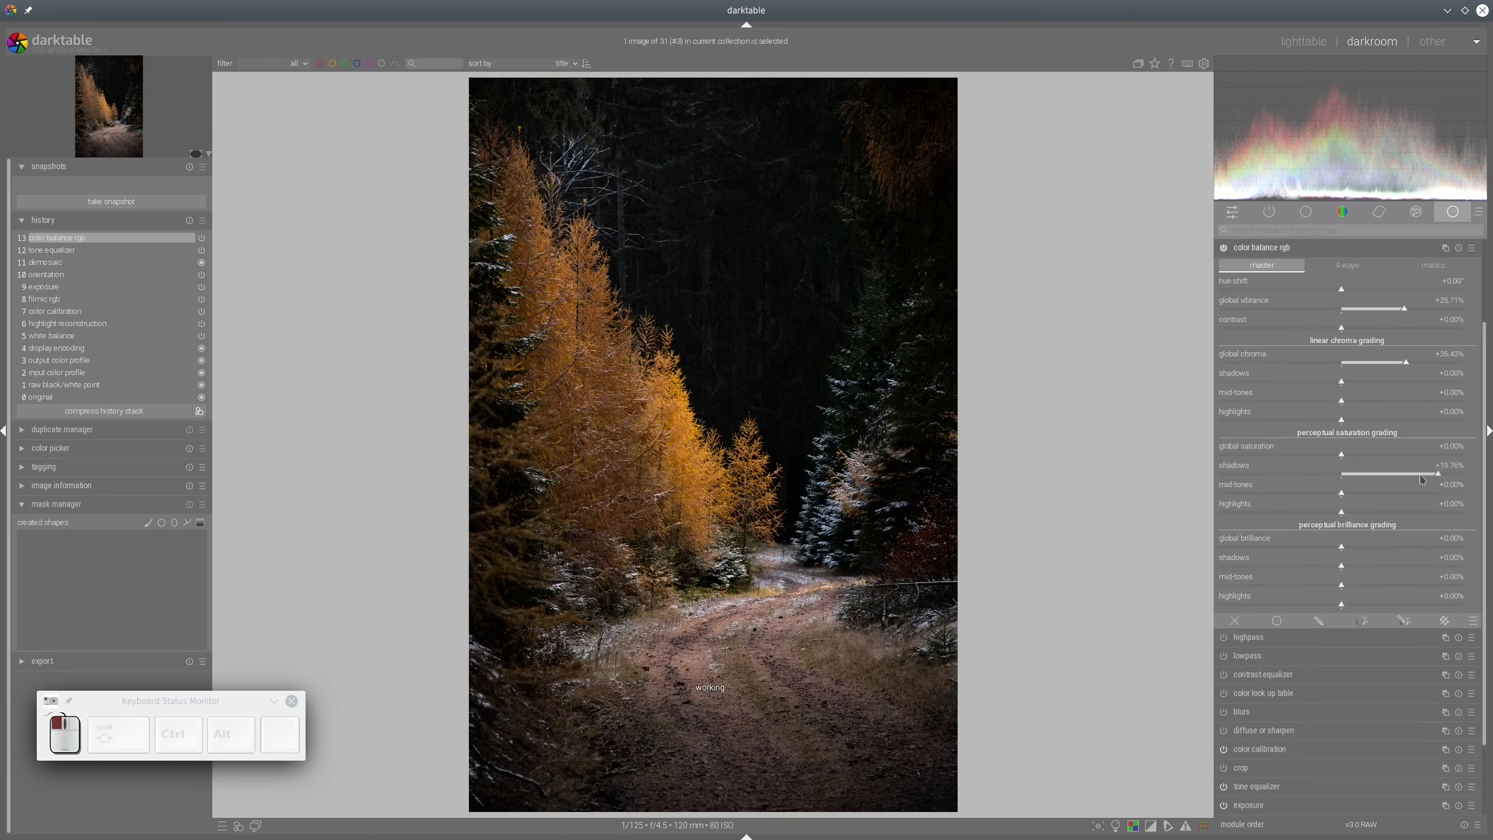
click(1386, 492)
- Set perceptual brilliance to about 21.3% in highlights and about -0.1% globally, and collapse color balance rgb
click(1394, 605)
click(1296, 547)
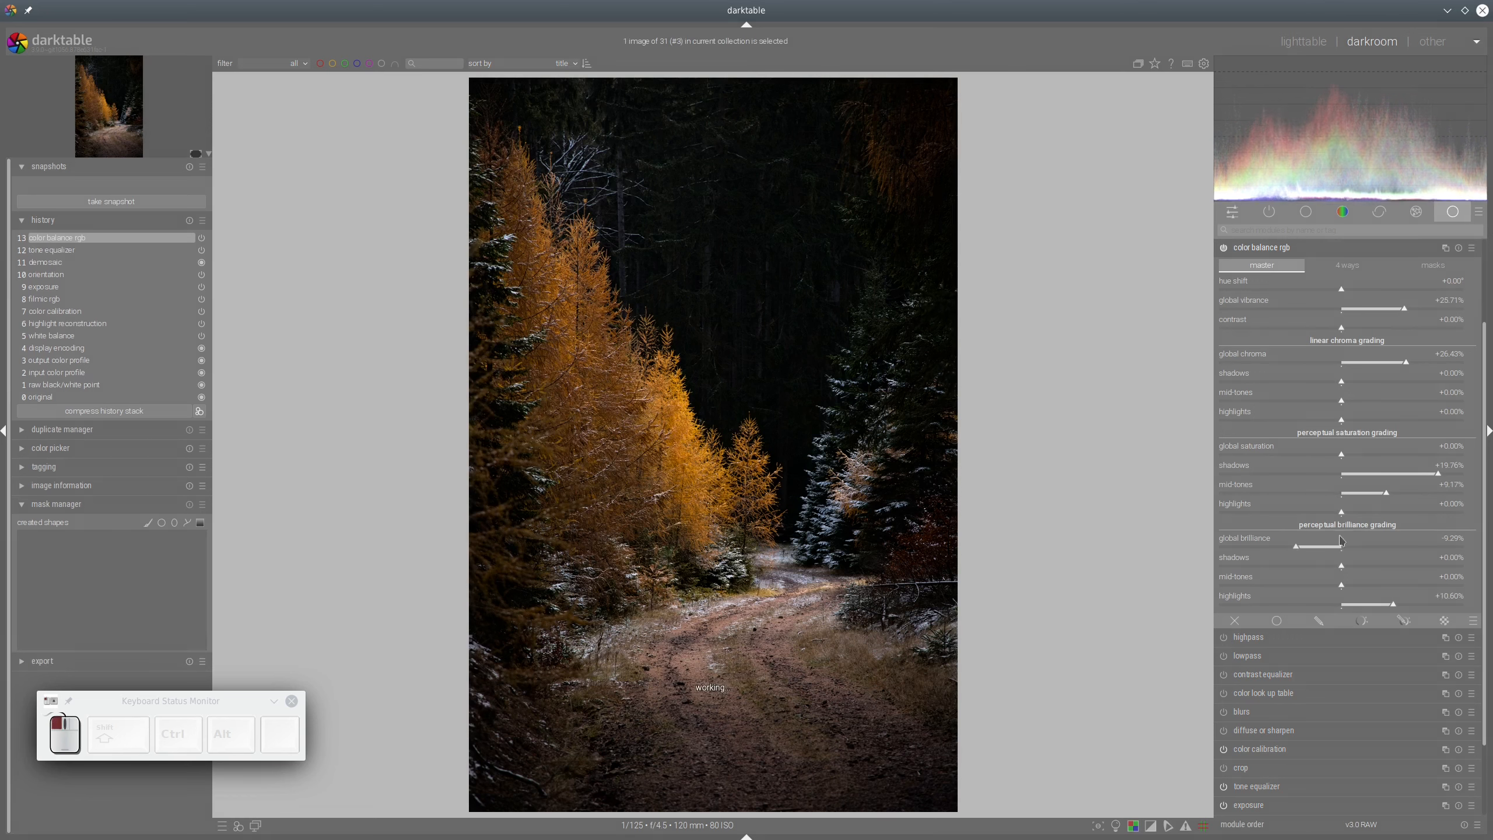
click(1446, 604)
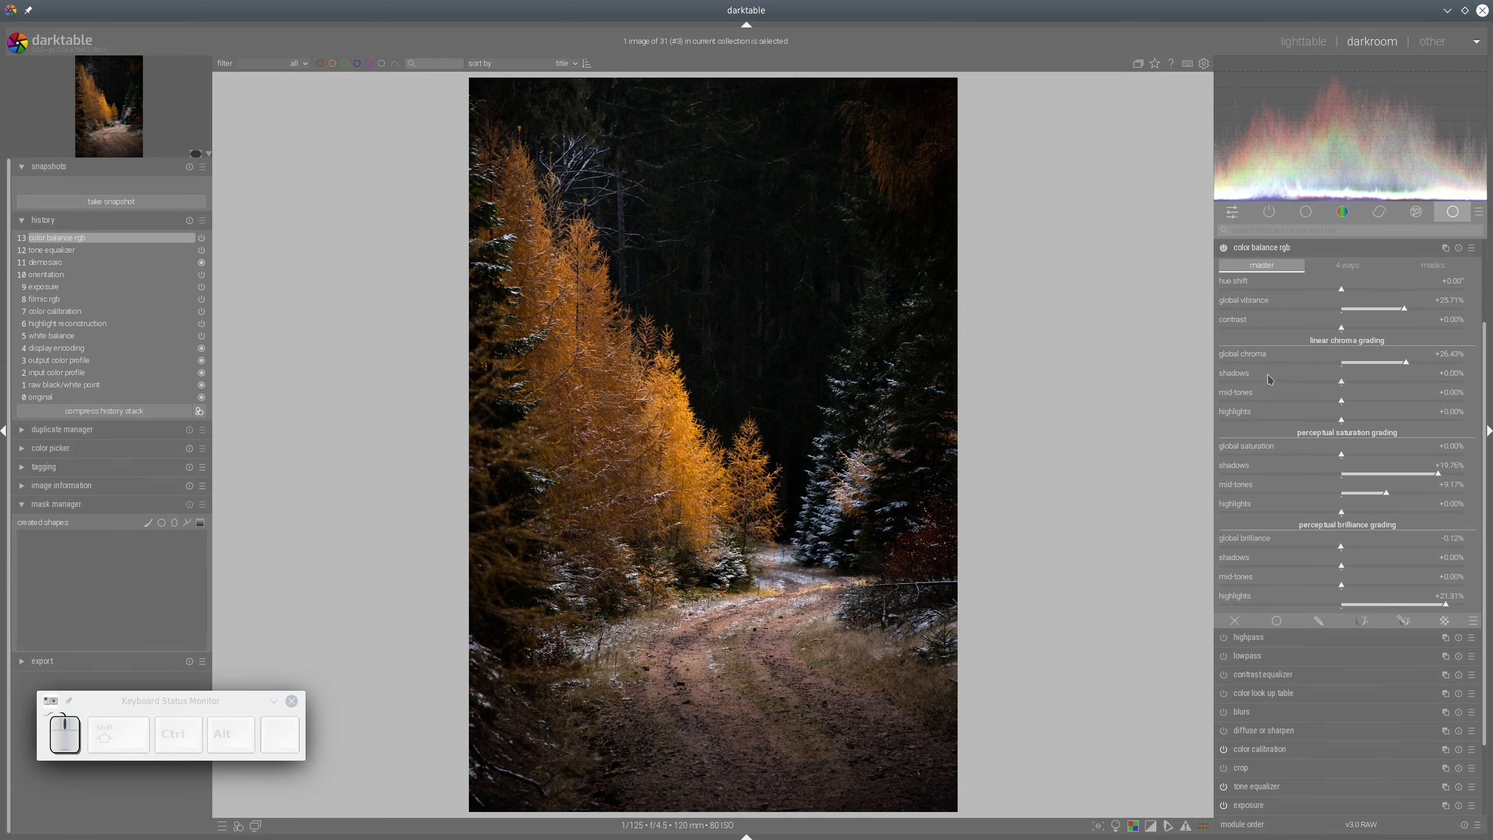
click(1264, 248)
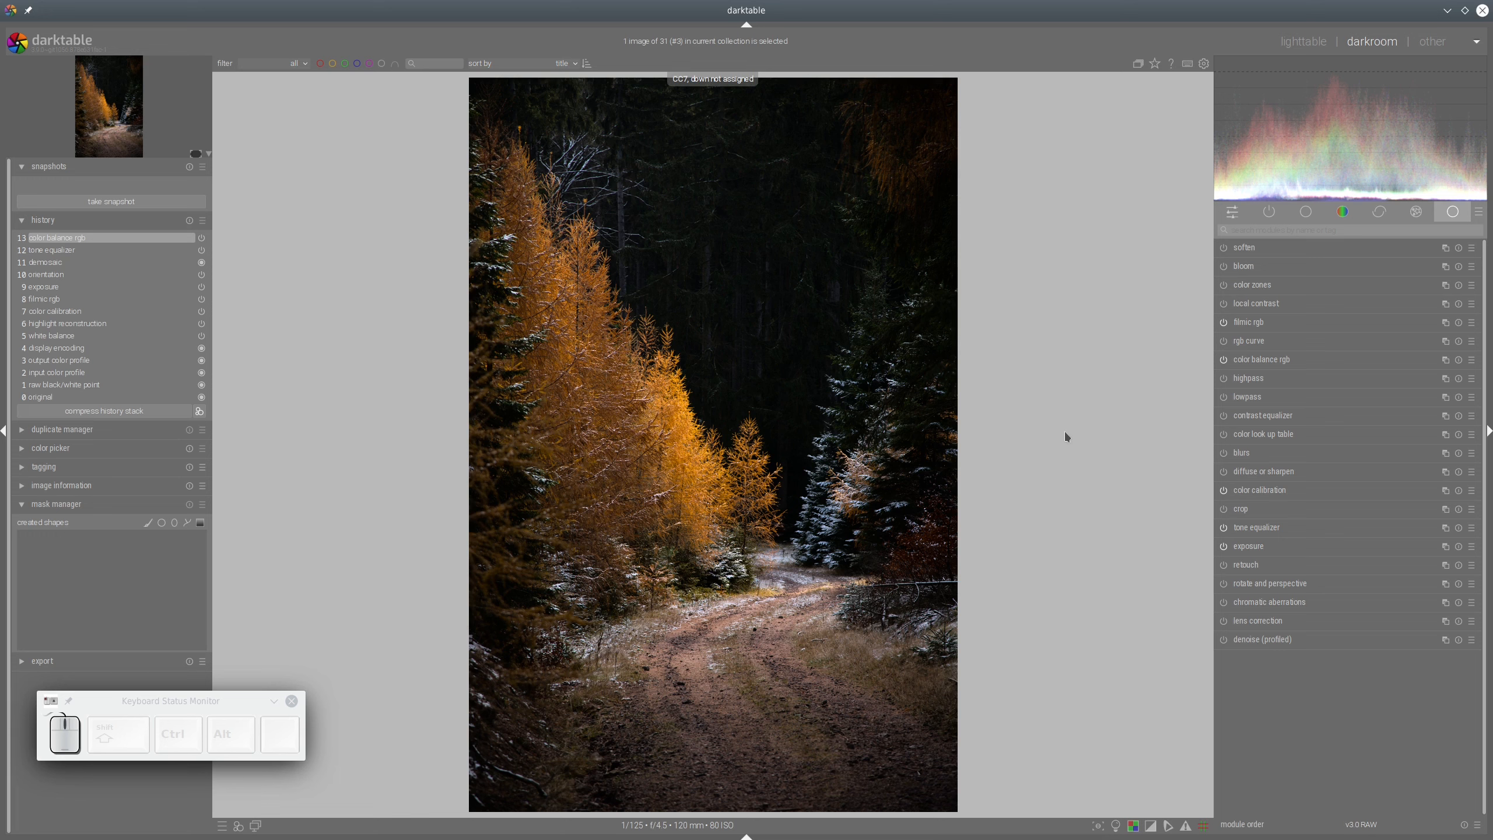
- Shrink the photo view and sketch two annotation boxes beside it, one with circles and one above it with strokes and circles
scroll(1064, 430, down, 2)
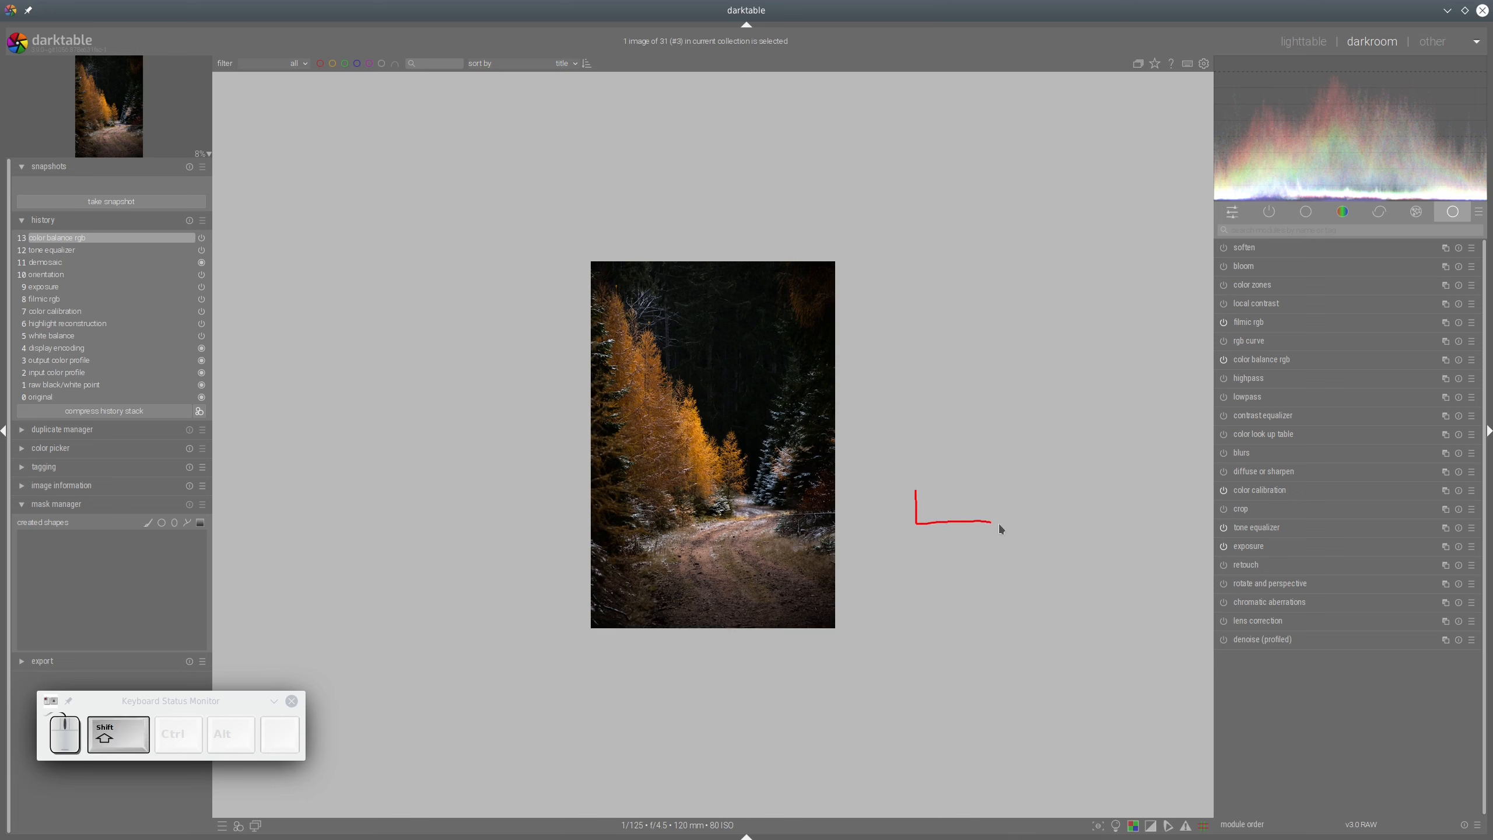
mouse_move(1095, 493)
mouse_down()
mouse_move(915, 489)
mouse_move(976, 507)
mouse_move(964, 494)
mouse_move(1046, 503)
mouse_up()
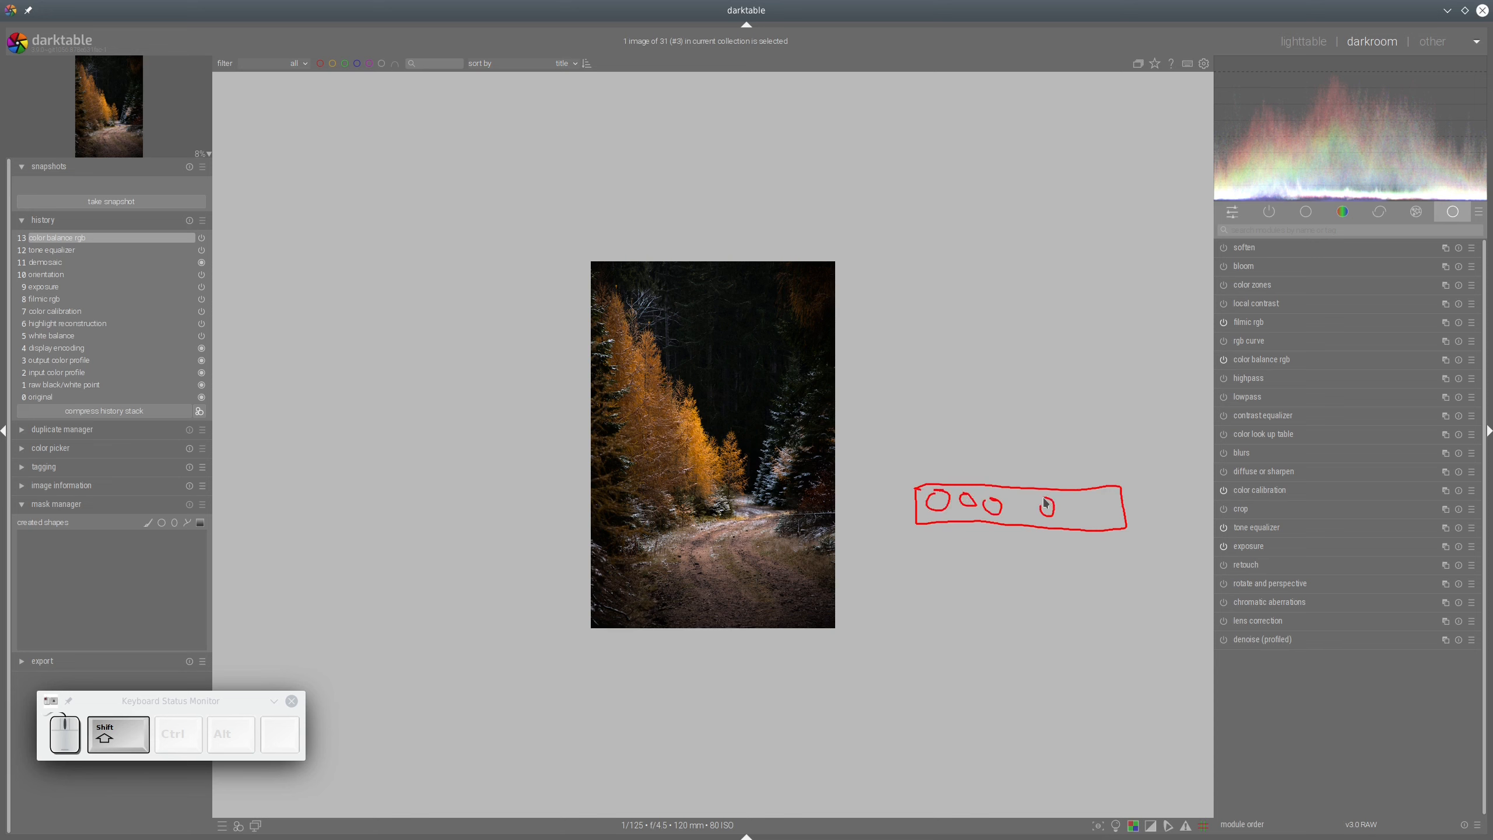
mouse_move(911, 428)
mouse_down()
mouse_move(911, 469)
mouse_move(1124, 473)
mouse_move(1117, 423)
mouse_move(908, 428)
mouse_move(982, 464)
mouse_move(1035, 455)
mouse_move(1023, 441)
mouse_move(1086, 447)
mouse_up()
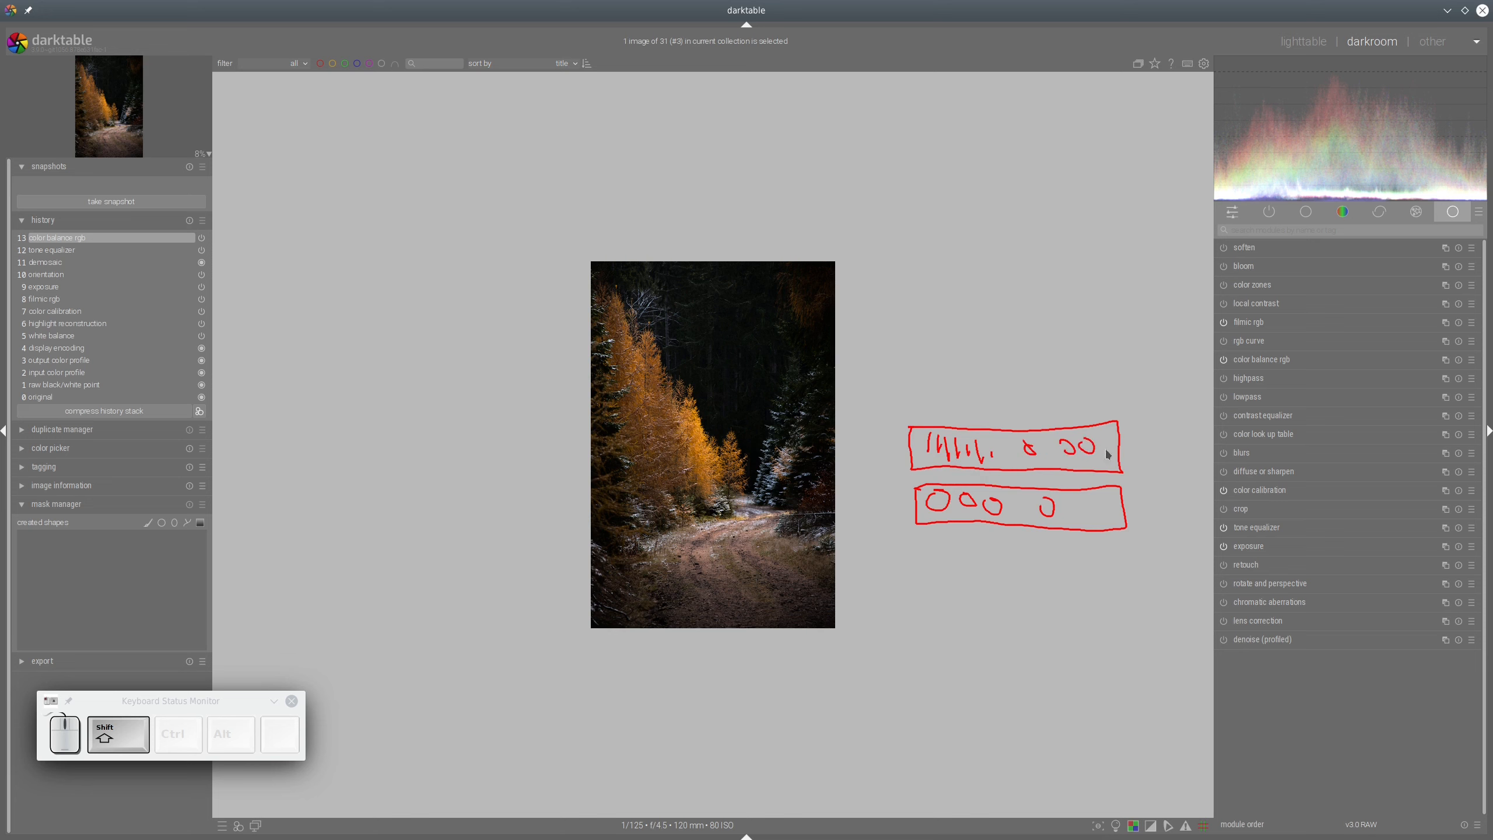
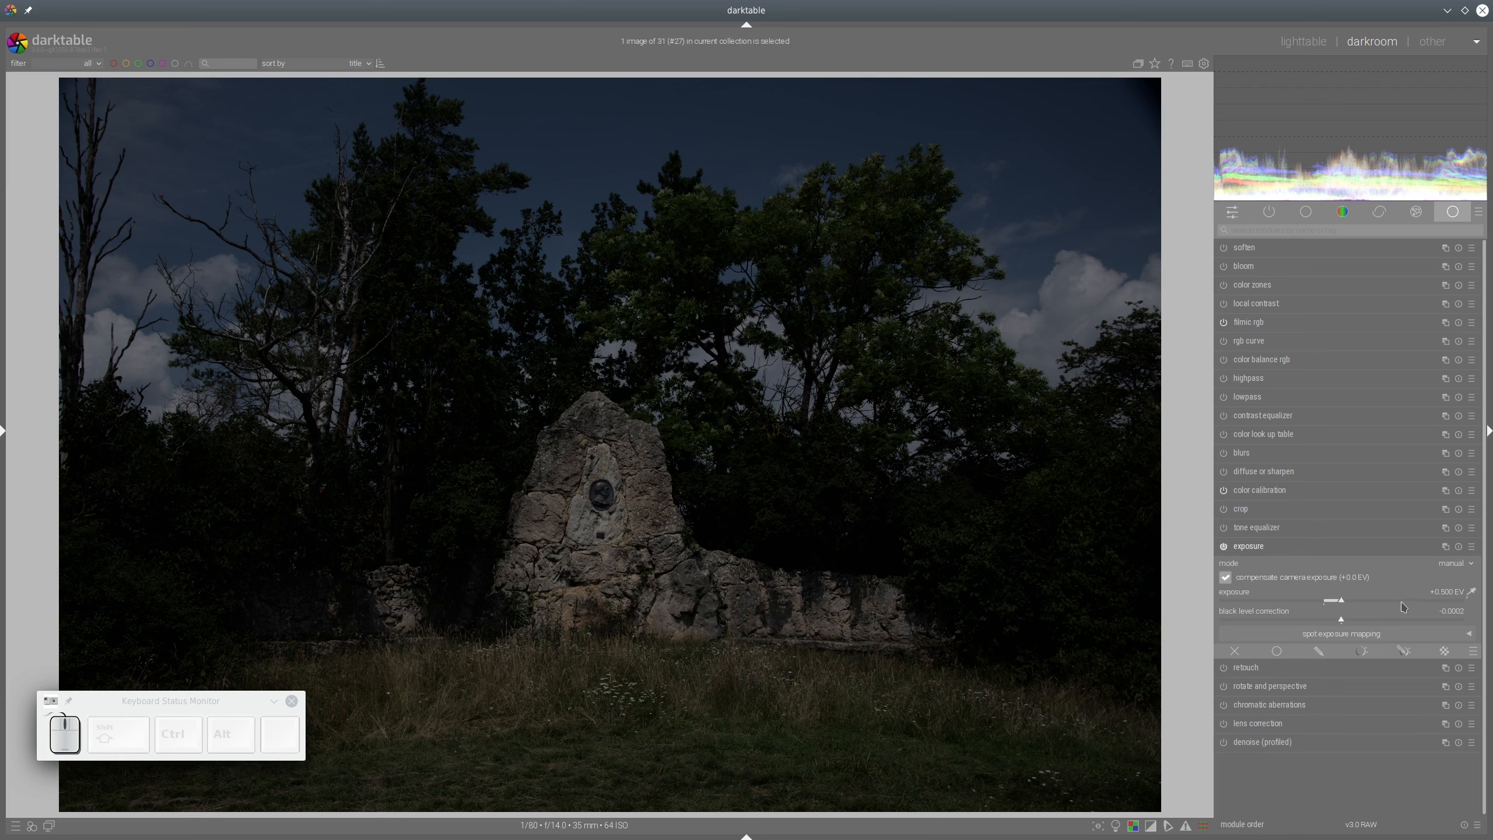
- Brighten the monument photo with the exposure slider, and lower the contrast in filmic rgb's look settings
drag(1405, 607, 1383, 608)
click(1267, 330)
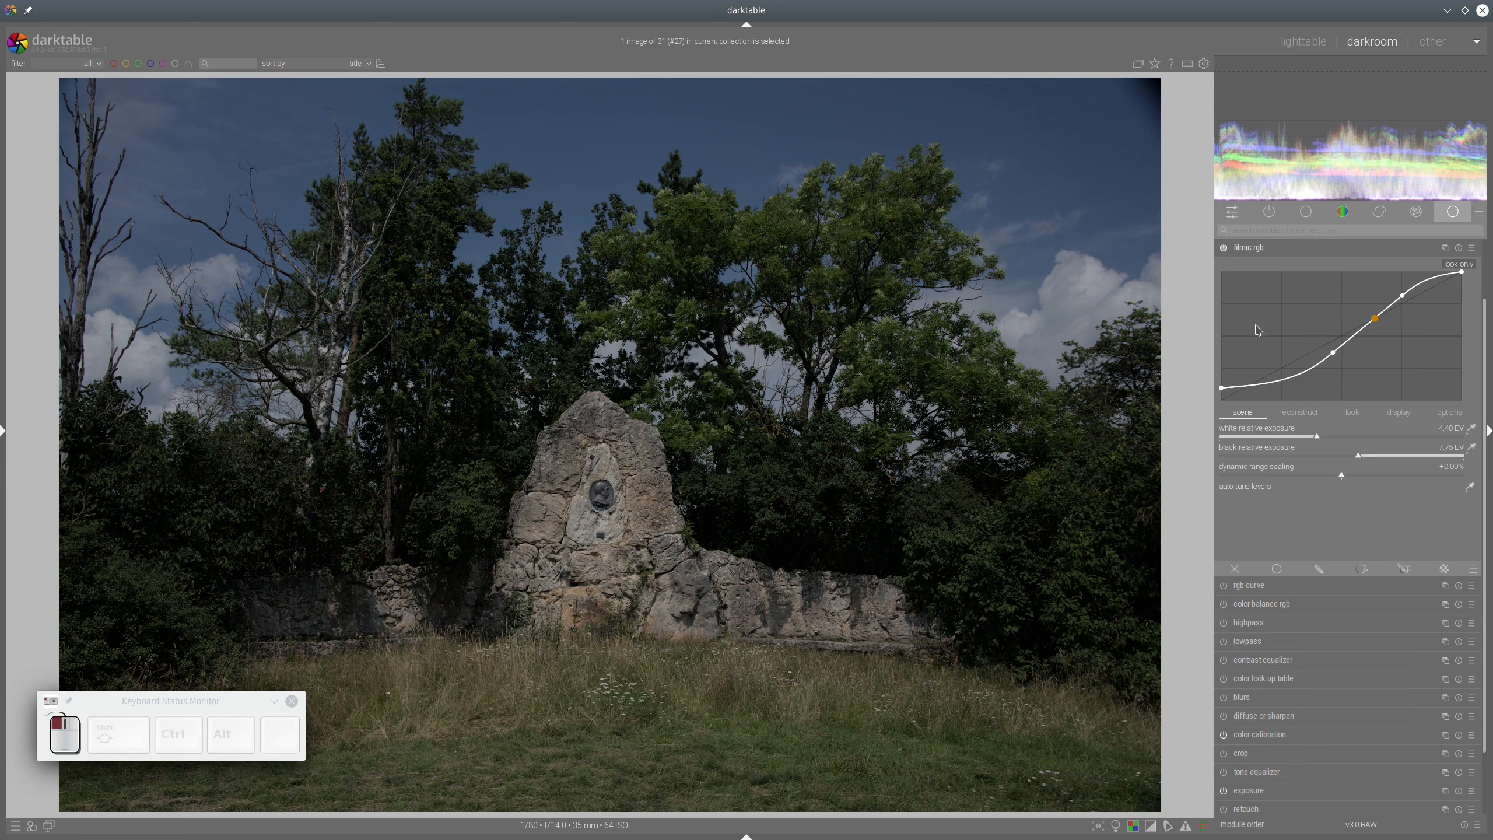
click(1352, 411)
drag(1258, 438, 1260, 441)
- Set filmic rgb's black relative exposure to about -12.4 EV and collapse the module
click(1242, 412)
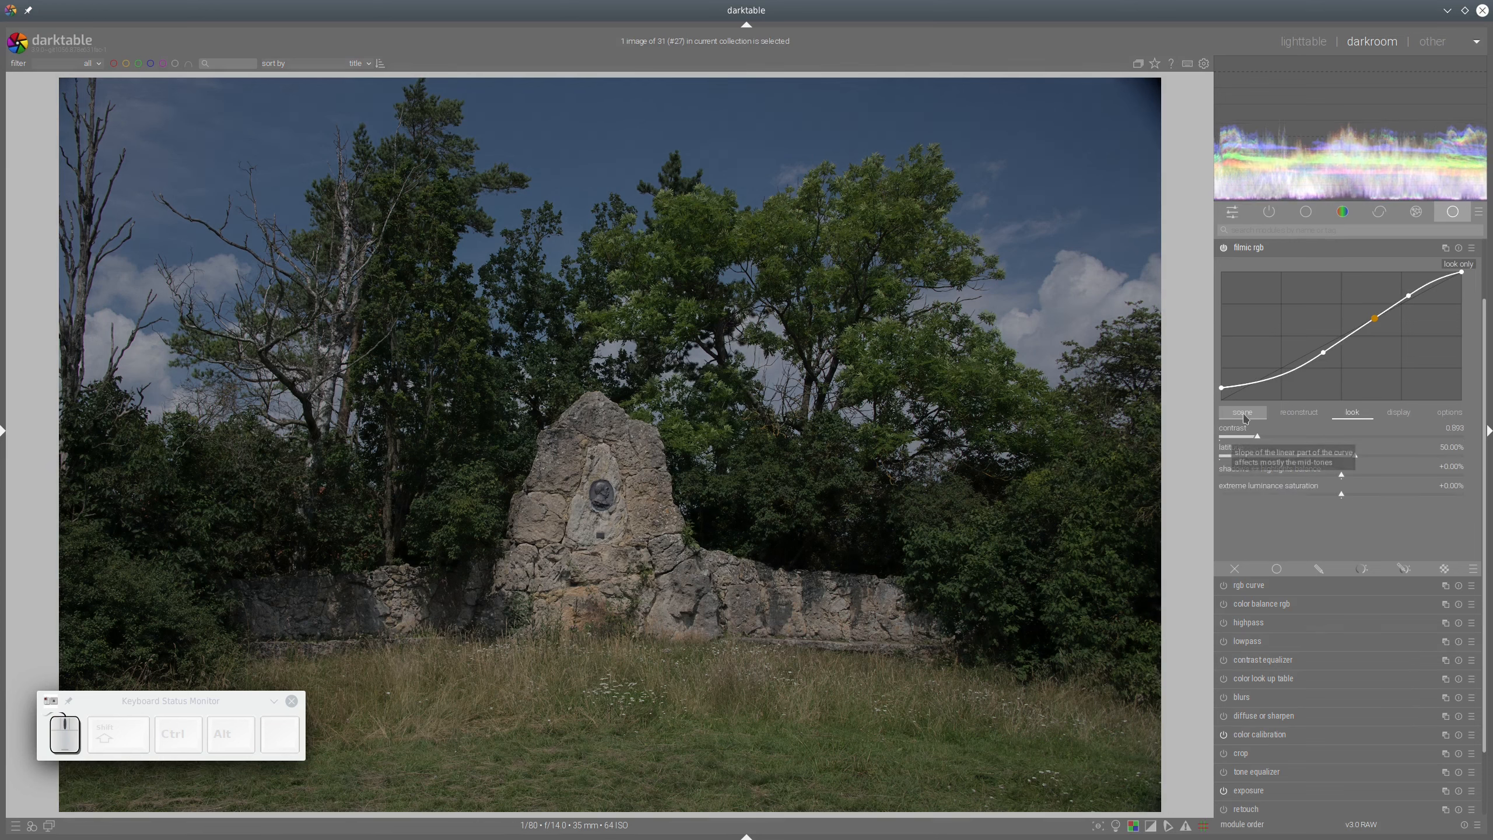
click(1256, 461)
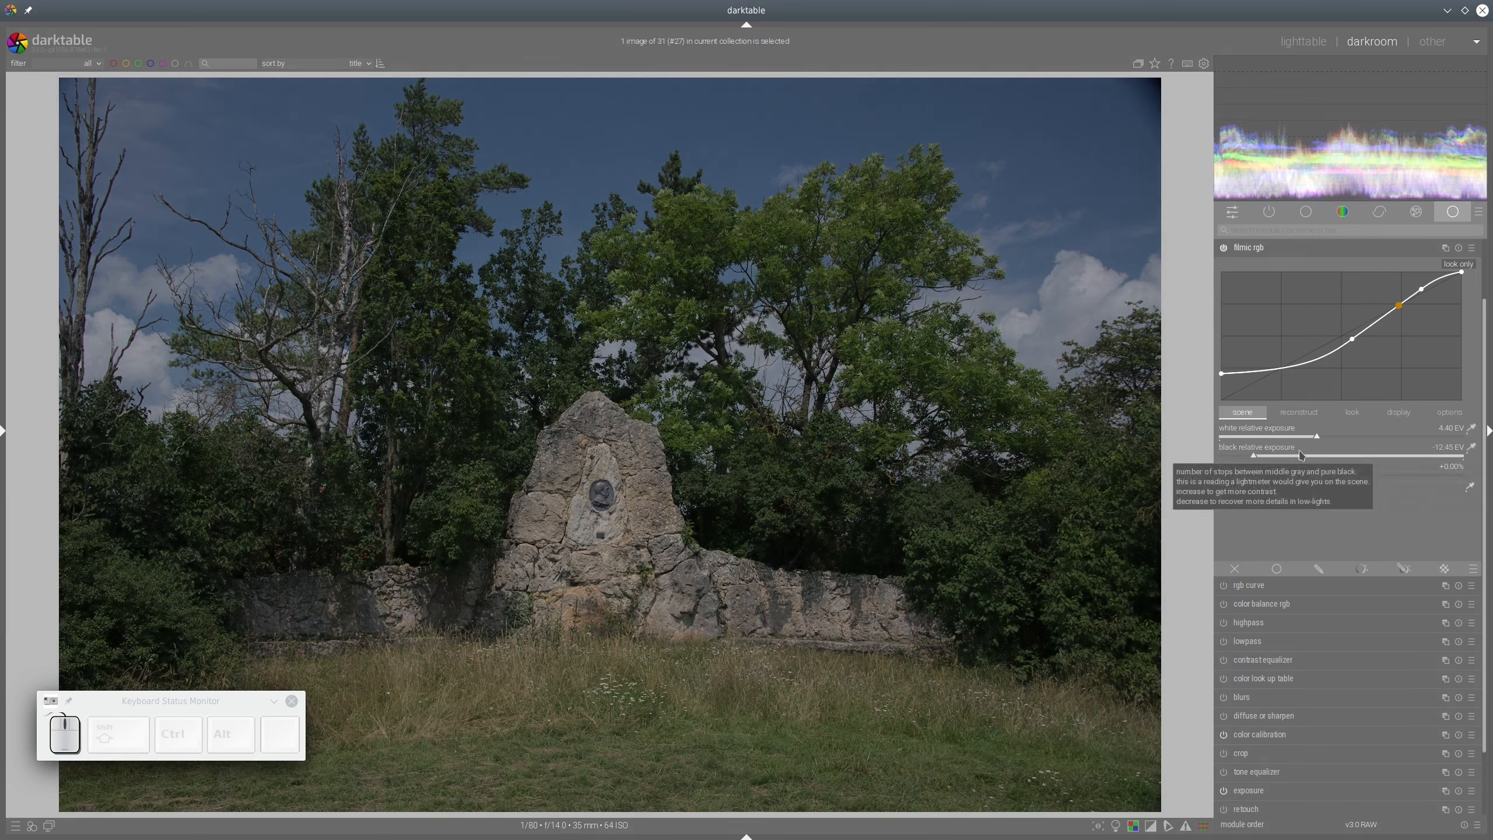
click(1267, 253)
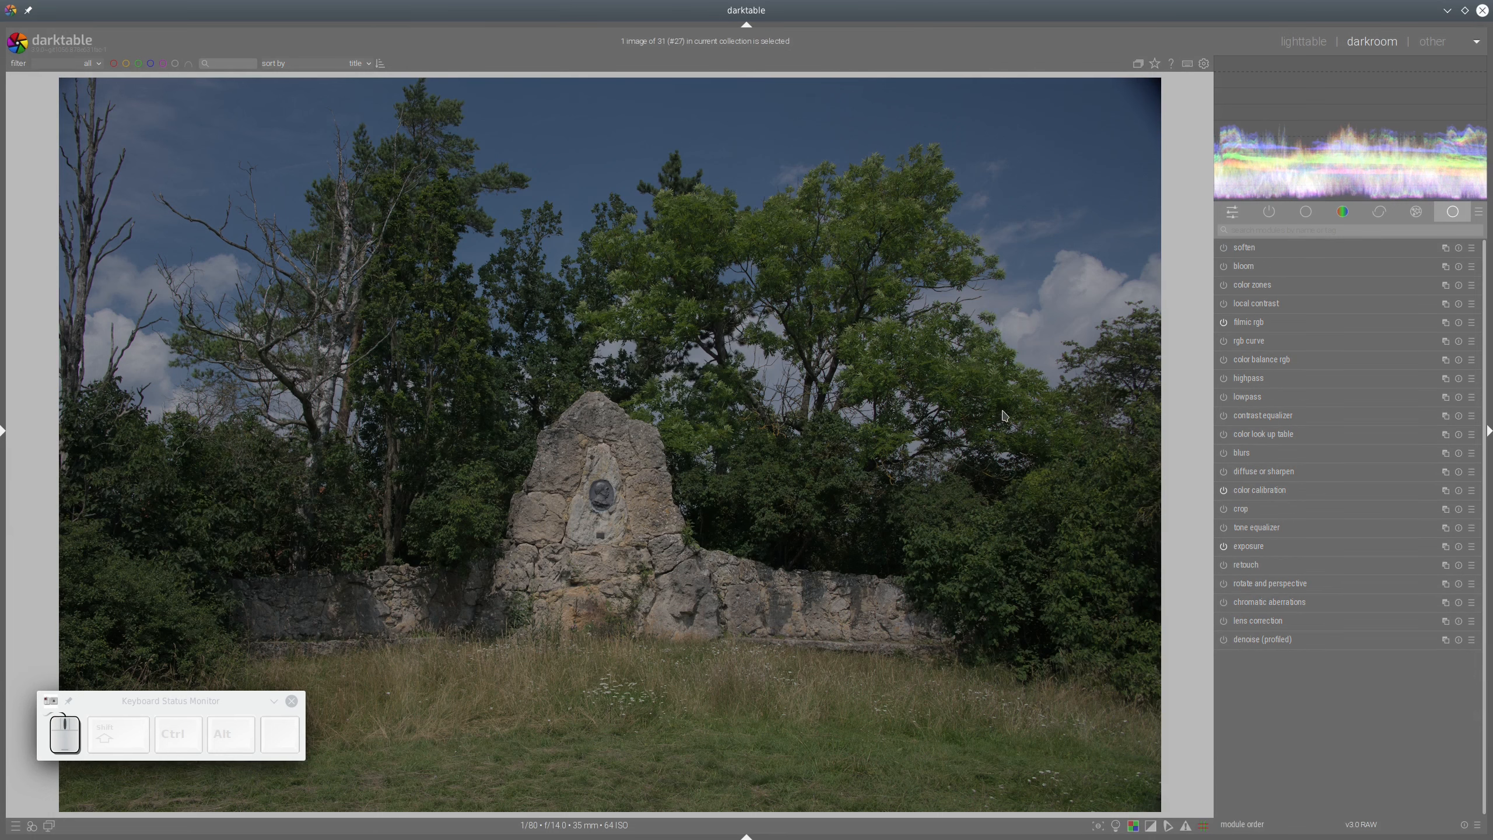
- In color balance rgb, set global vibrance to about 19.3% and perceptual saturation to 19.6% in shadows and 7.6% in mid-tones
click(1255, 361)
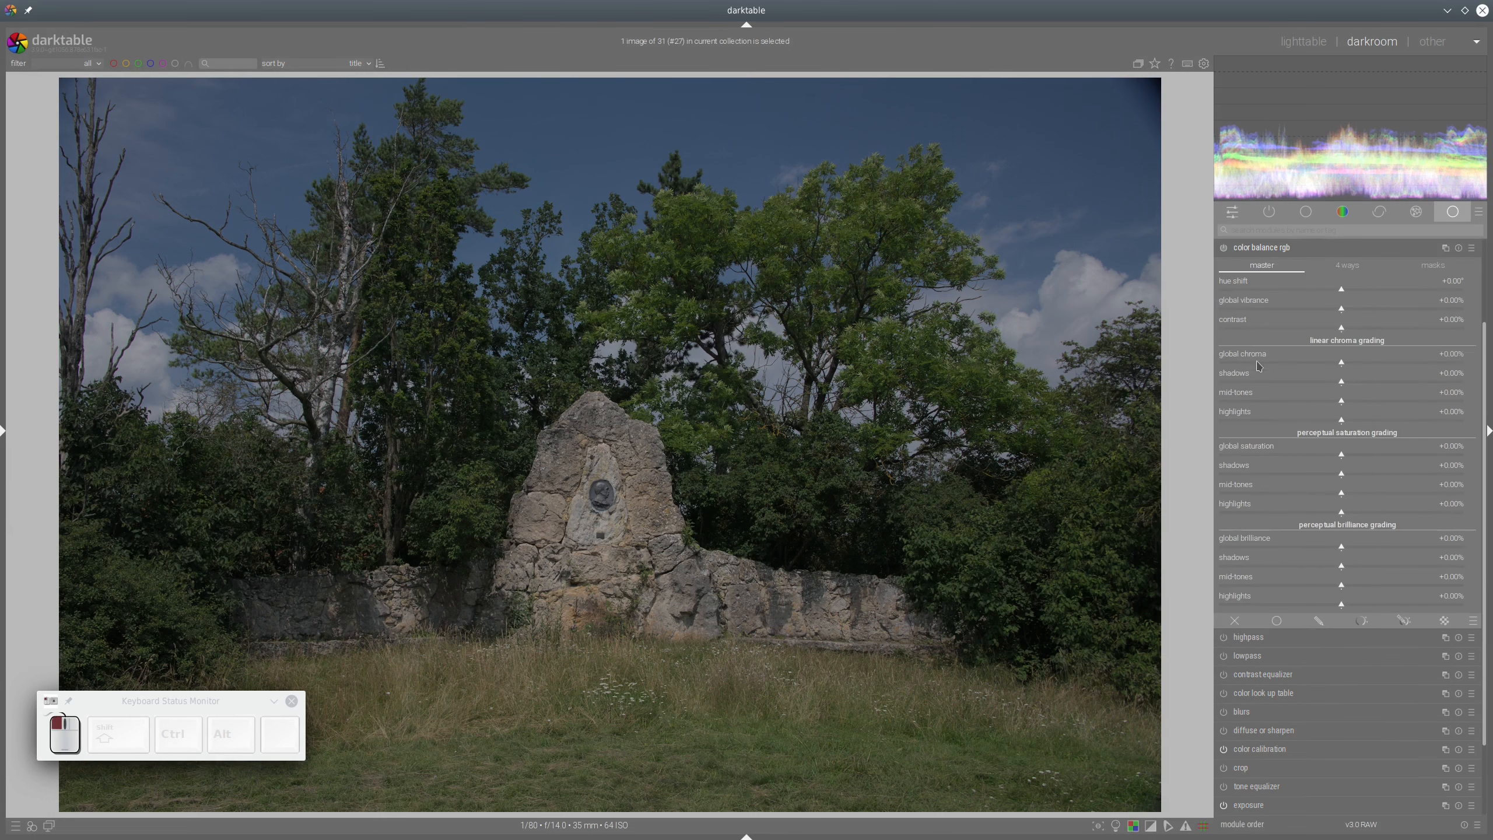
click(1390, 309)
click(1438, 474)
click(1379, 492)
- Set perceptual brilliance to about 14.3% in highlights and -1.7% globally, raise global chroma to about 14.5%, and collapse color balance rgb
click(1392, 604)
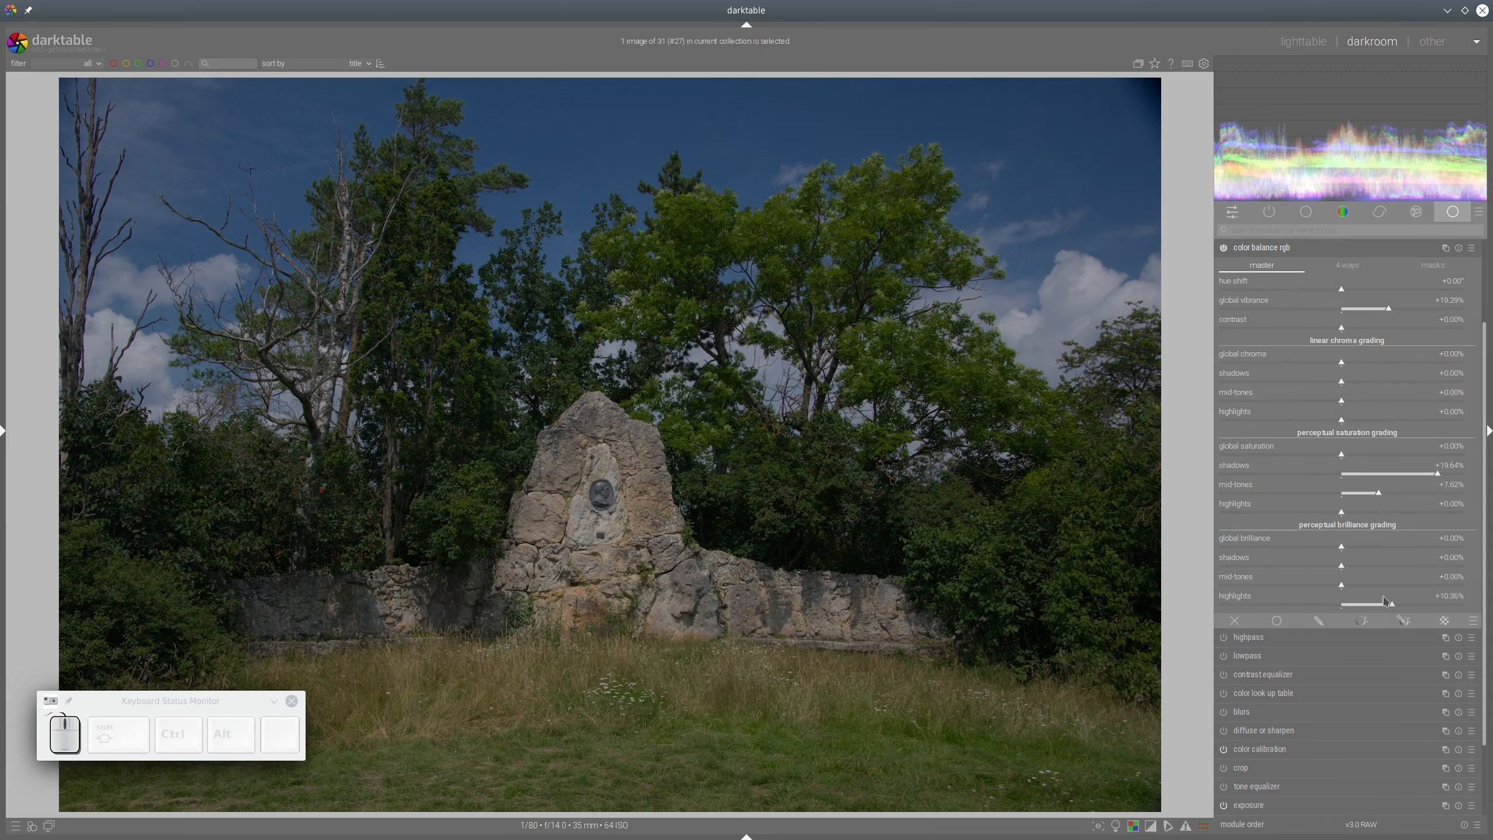
click(1302, 550)
click(1335, 547)
click(1411, 604)
click(1378, 363)
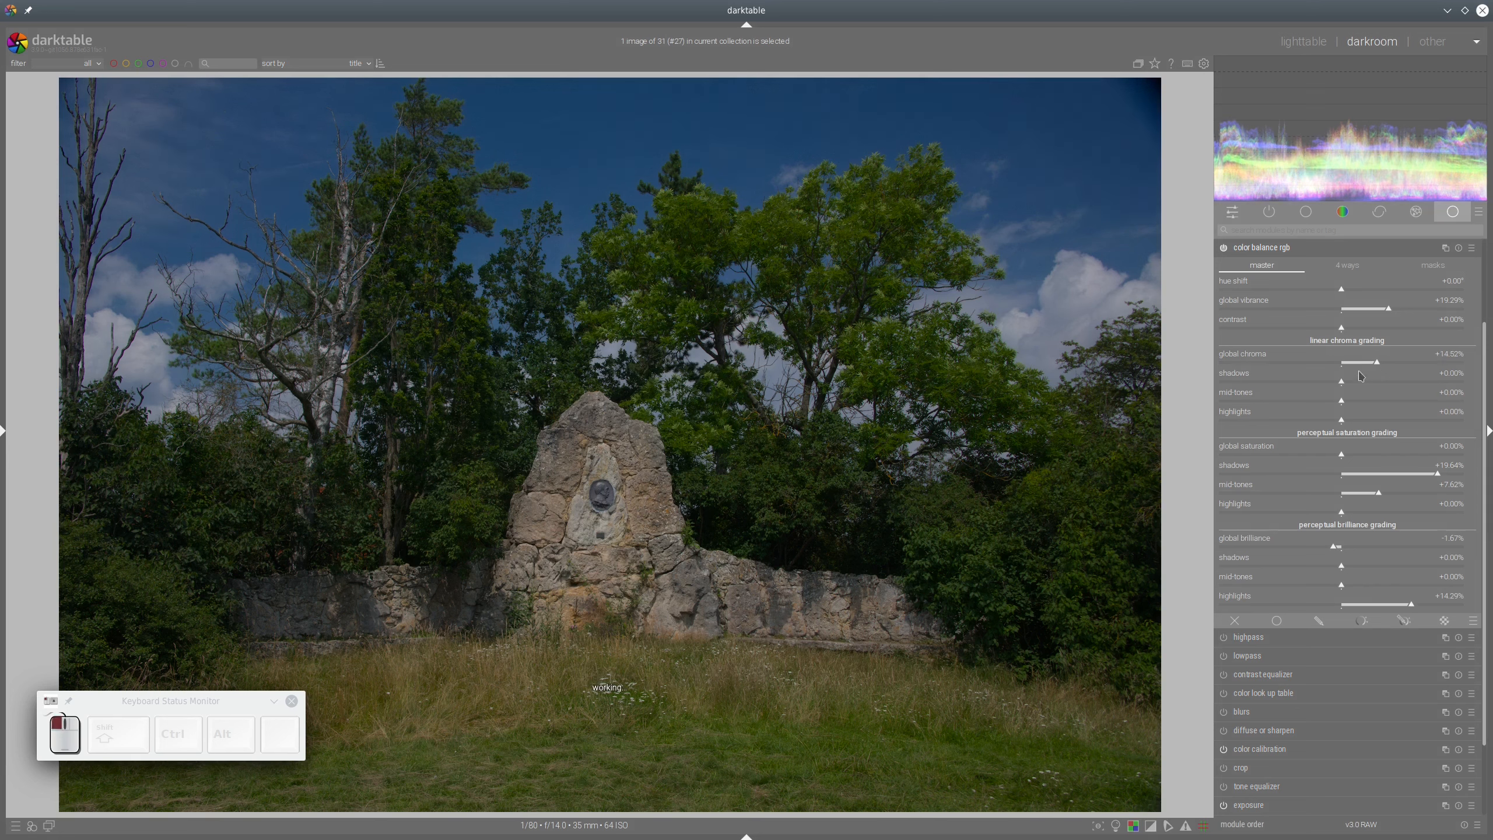
click(1289, 249)
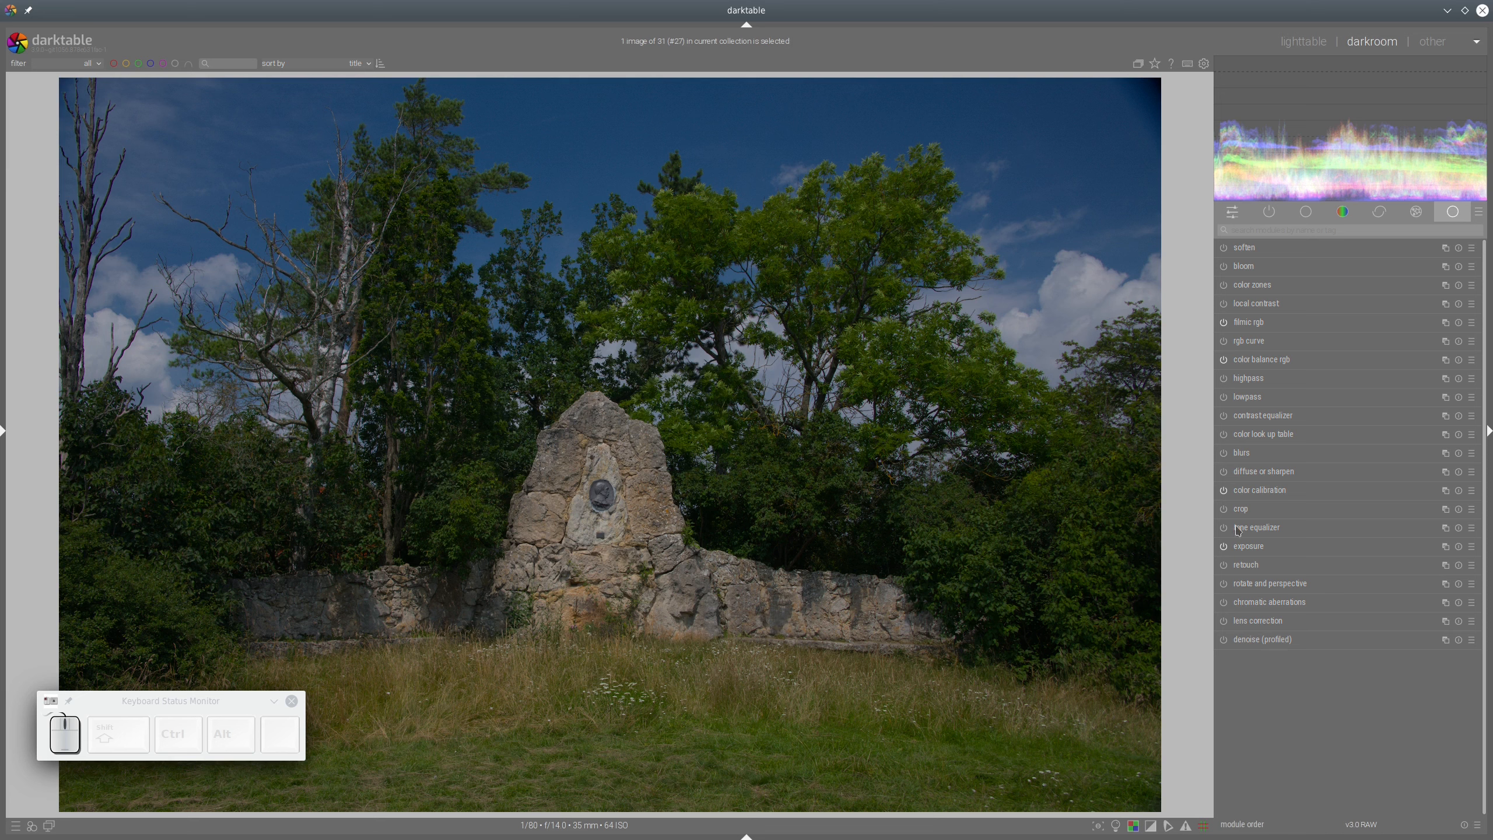
- Create a new instance of the exposure module and enable a combined drawn and parametric mask on it
click(1446, 546)
click(1411, 565)
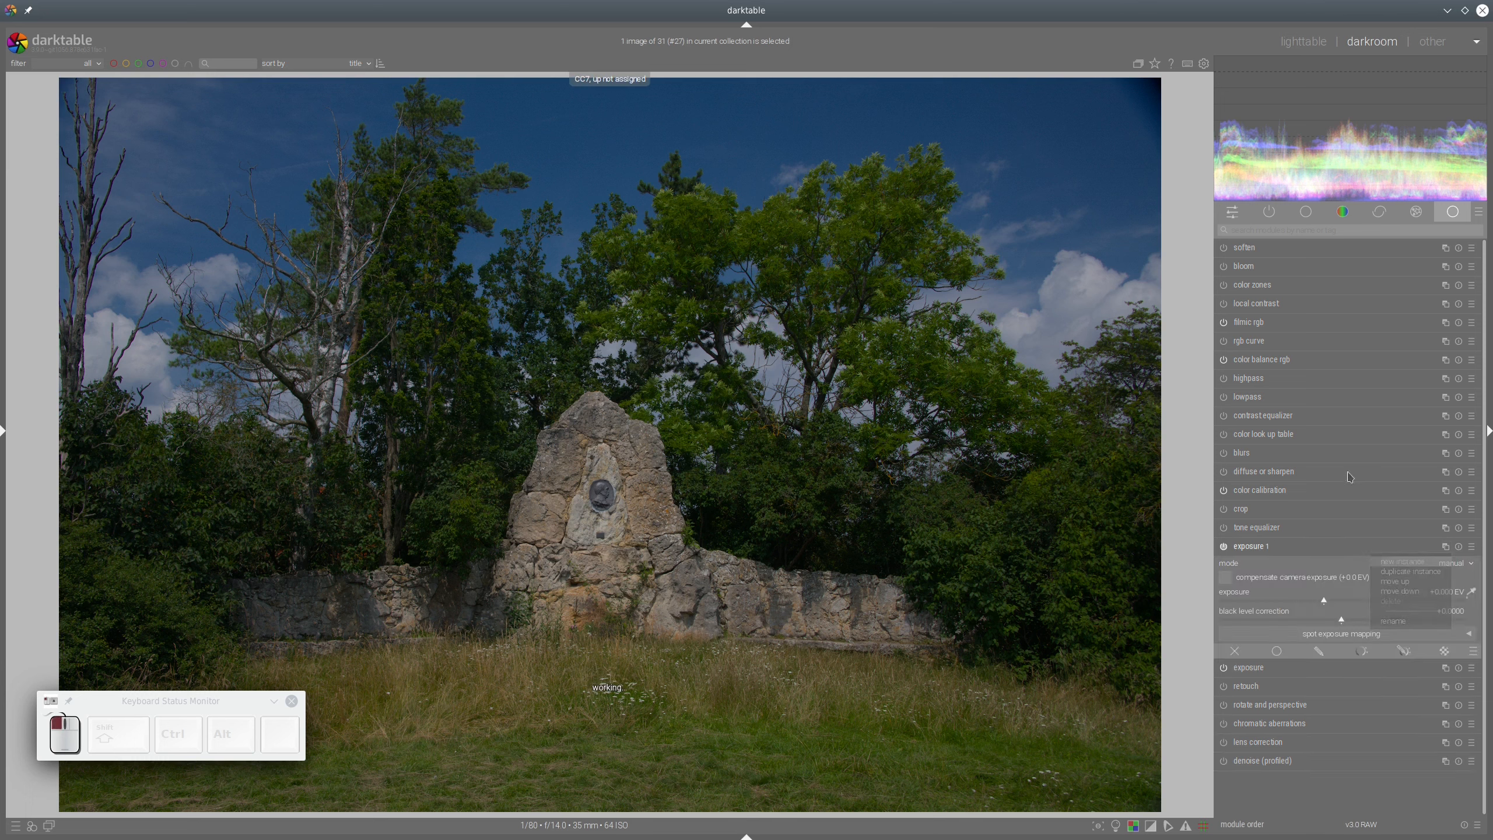
click(1404, 651)
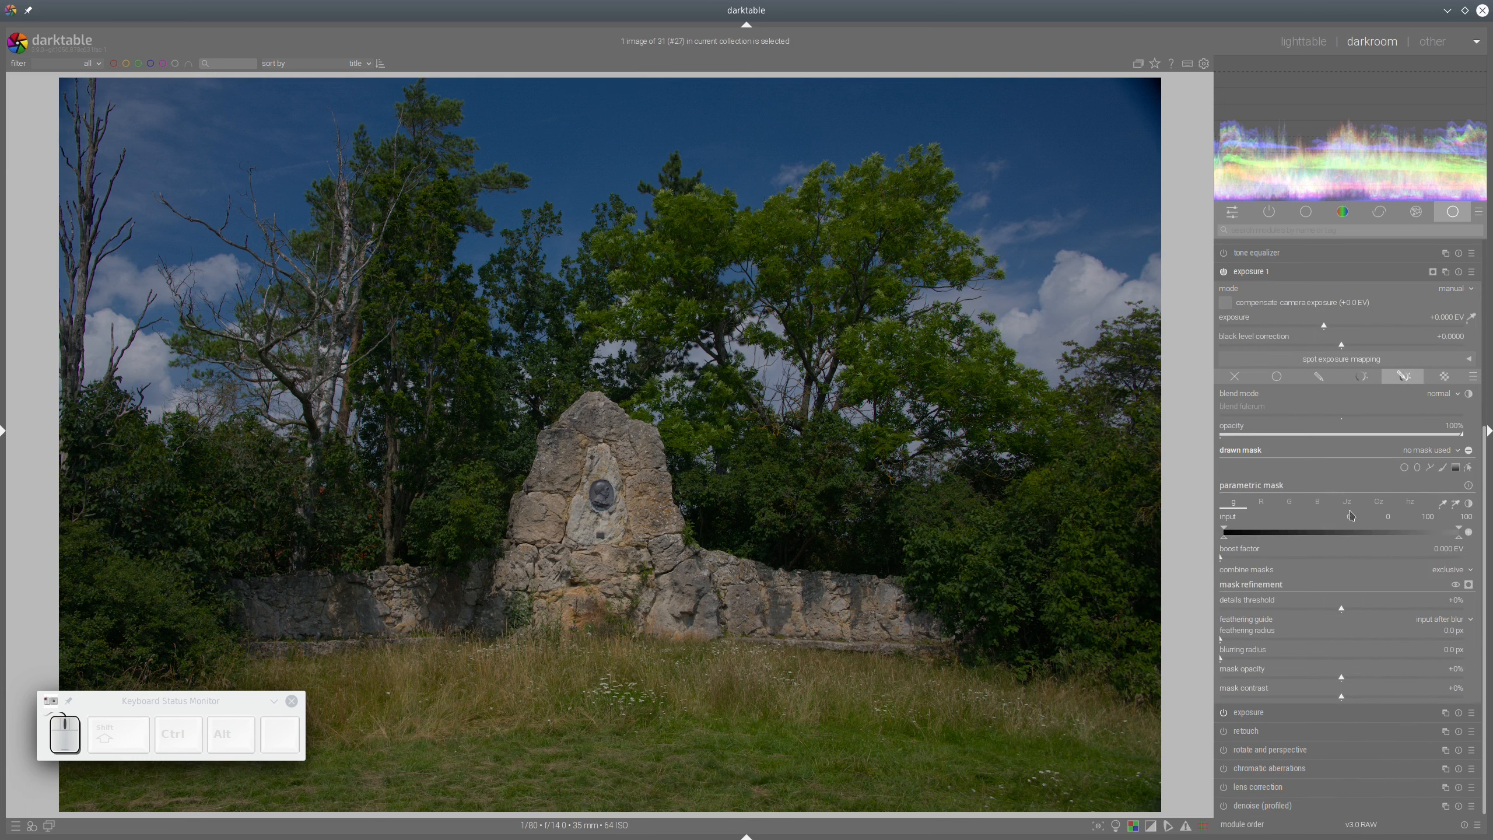
- Draw a closed path mask around the stone monument and the low walls on both sides of it
click(1432, 469)
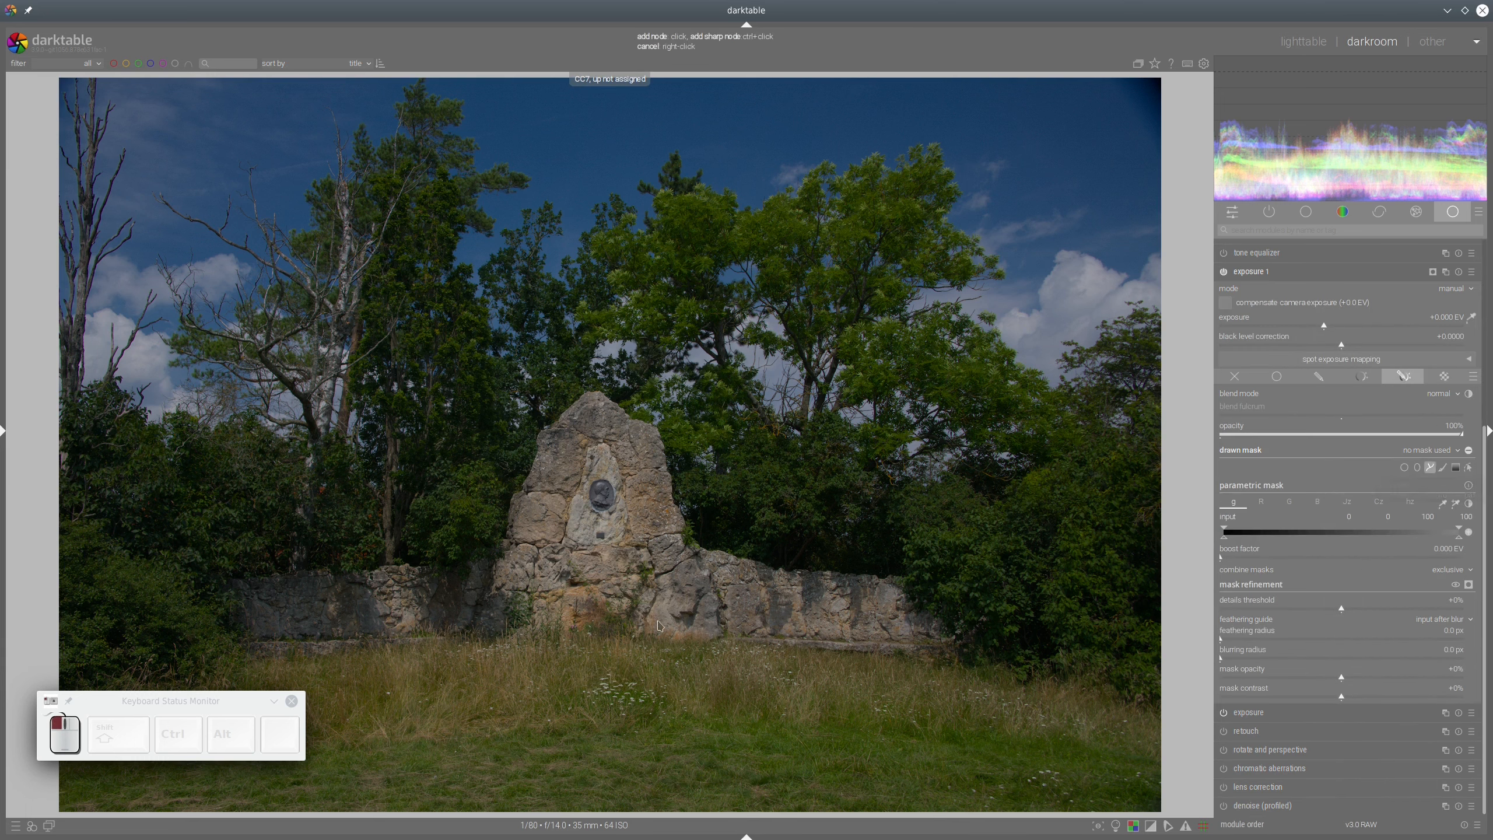
click(239, 588)
click(353, 585)
click(500, 568)
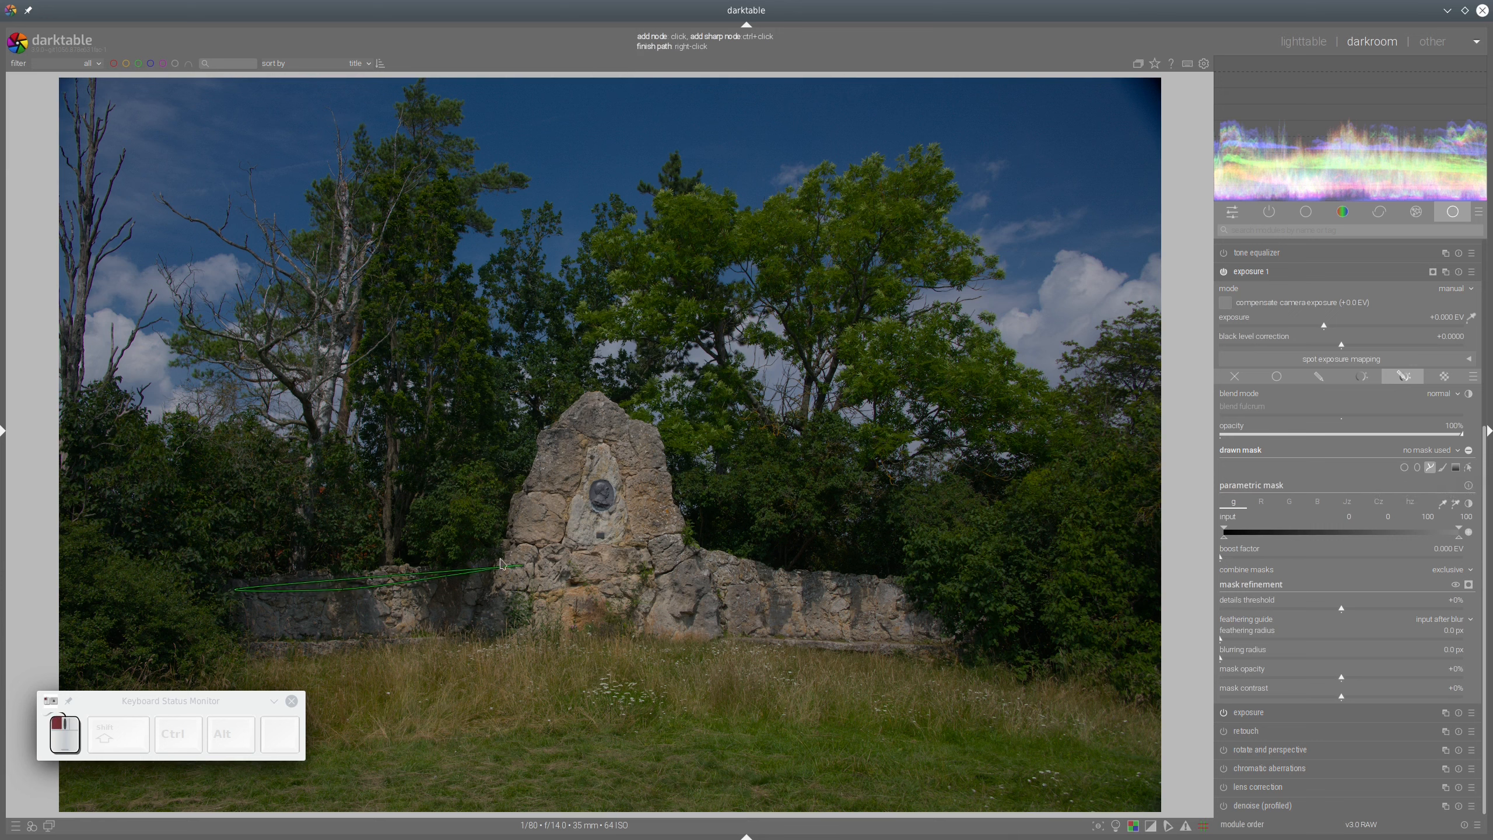
click(559, 437)
click(587, 406)
click(622, 417)
click(657, 426)
click(687, 564)
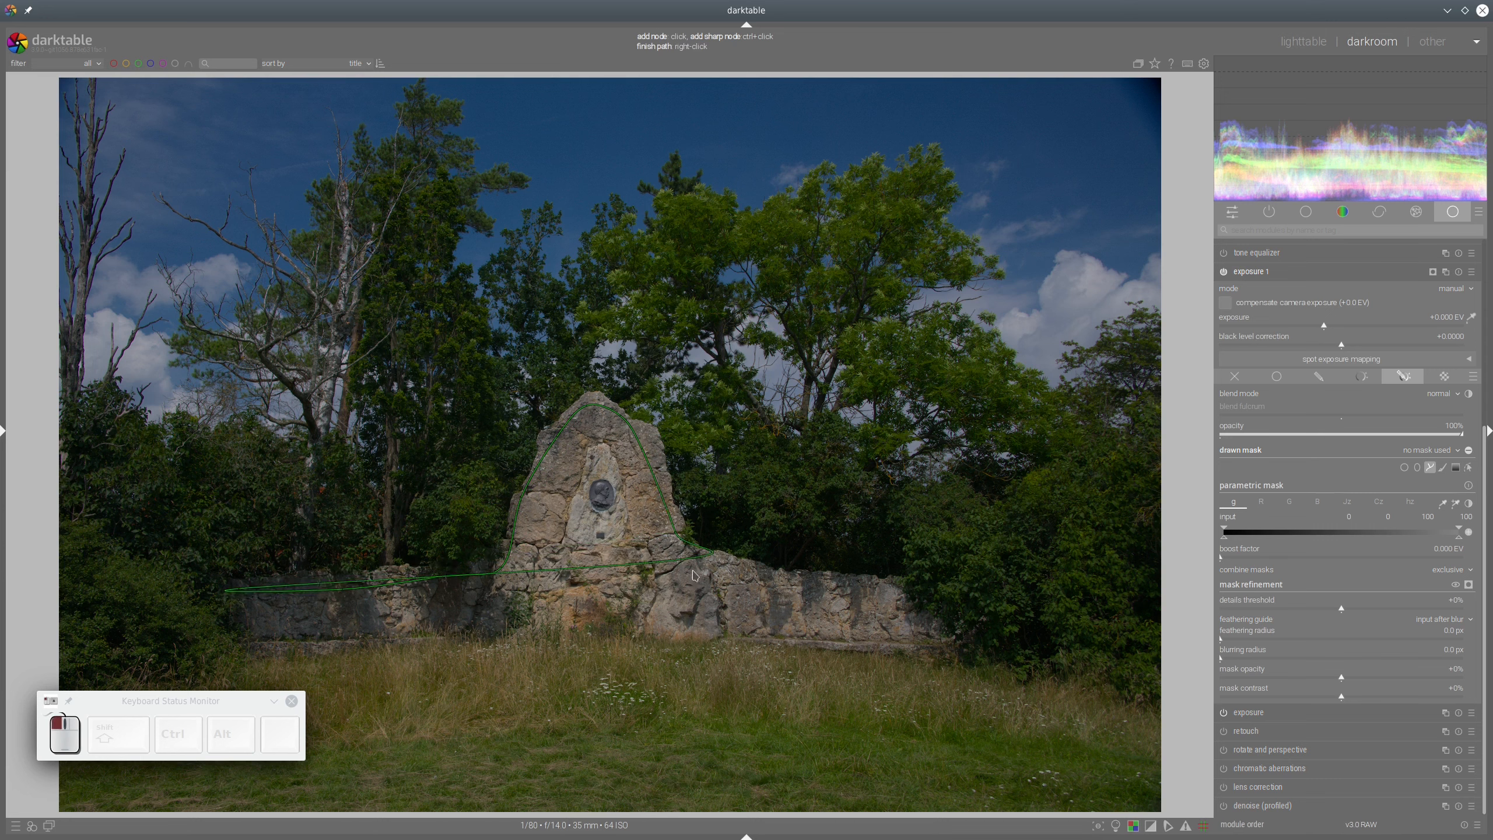
click(749, 576)
click(897, 596)
click(953, 641)
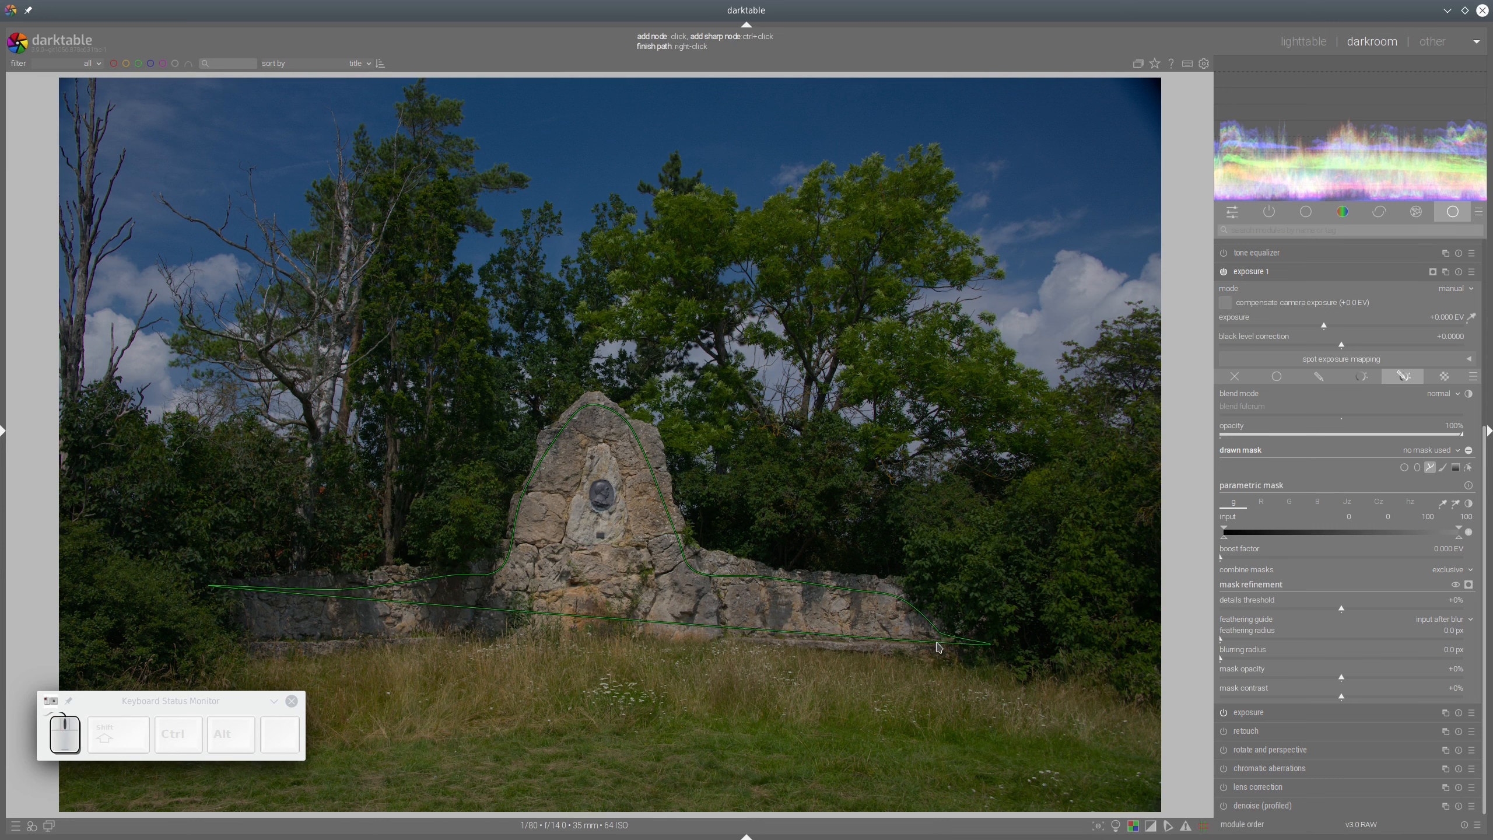
click(572, 623)
click(463, 620)
click(383, 627)
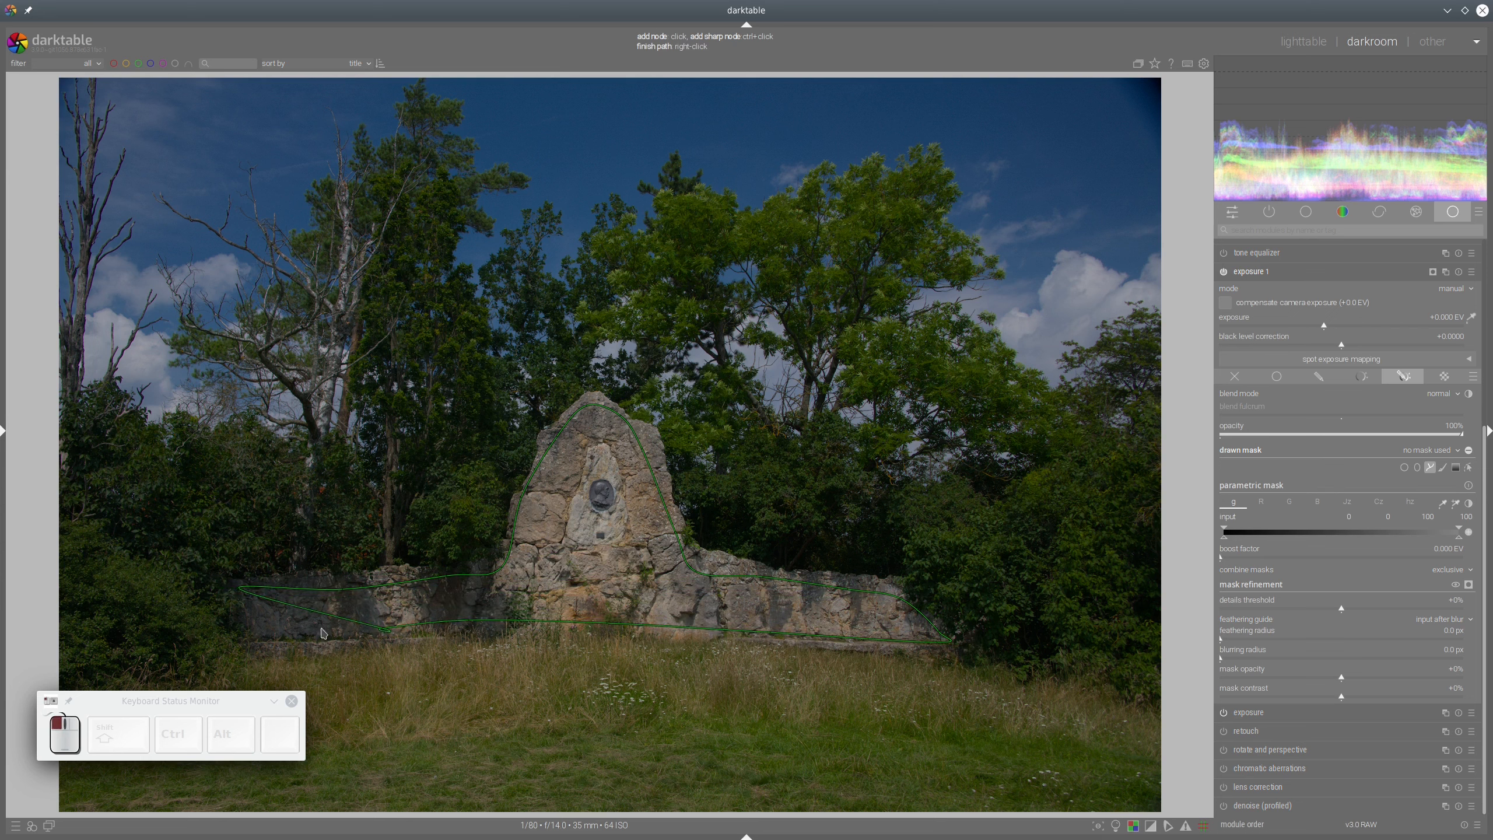
click(273, 630)
click(235, 613)
right_click(241, 606)
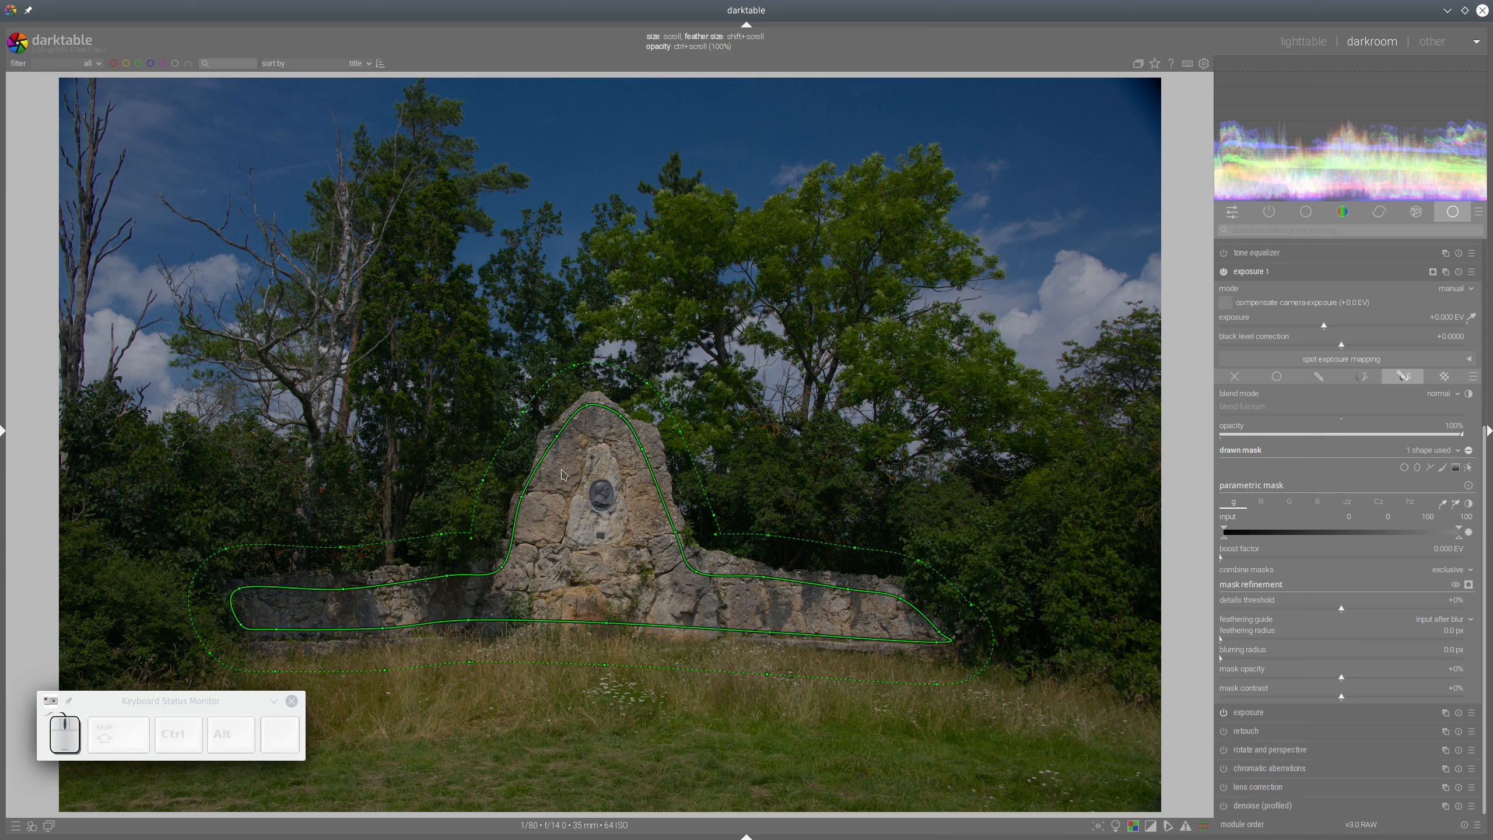
- Shift the whole drawn path slightly off the monument and undo the move
drag(566, 475, 580, 492)
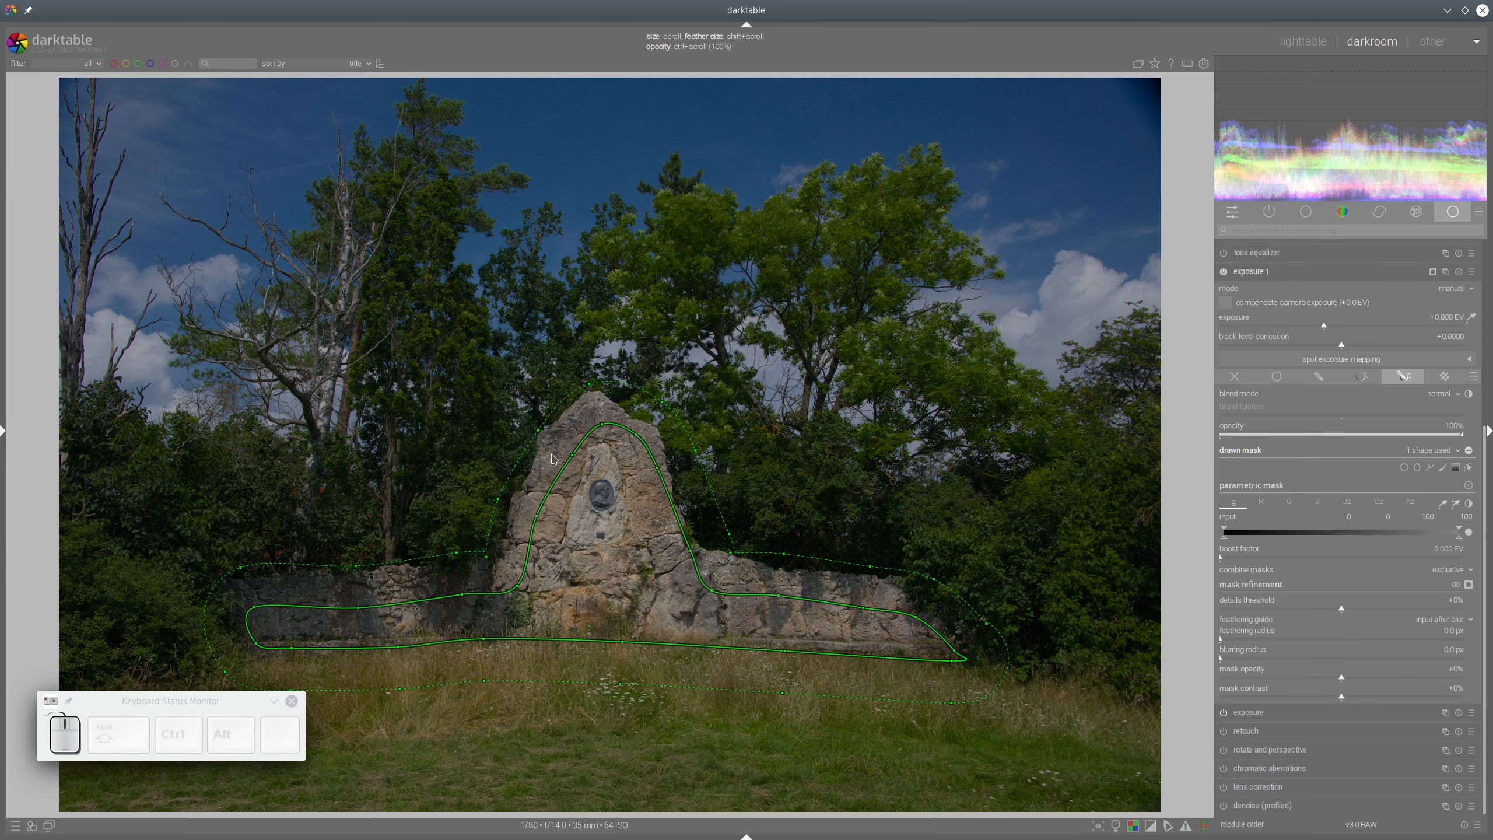
key(ctrl+z)
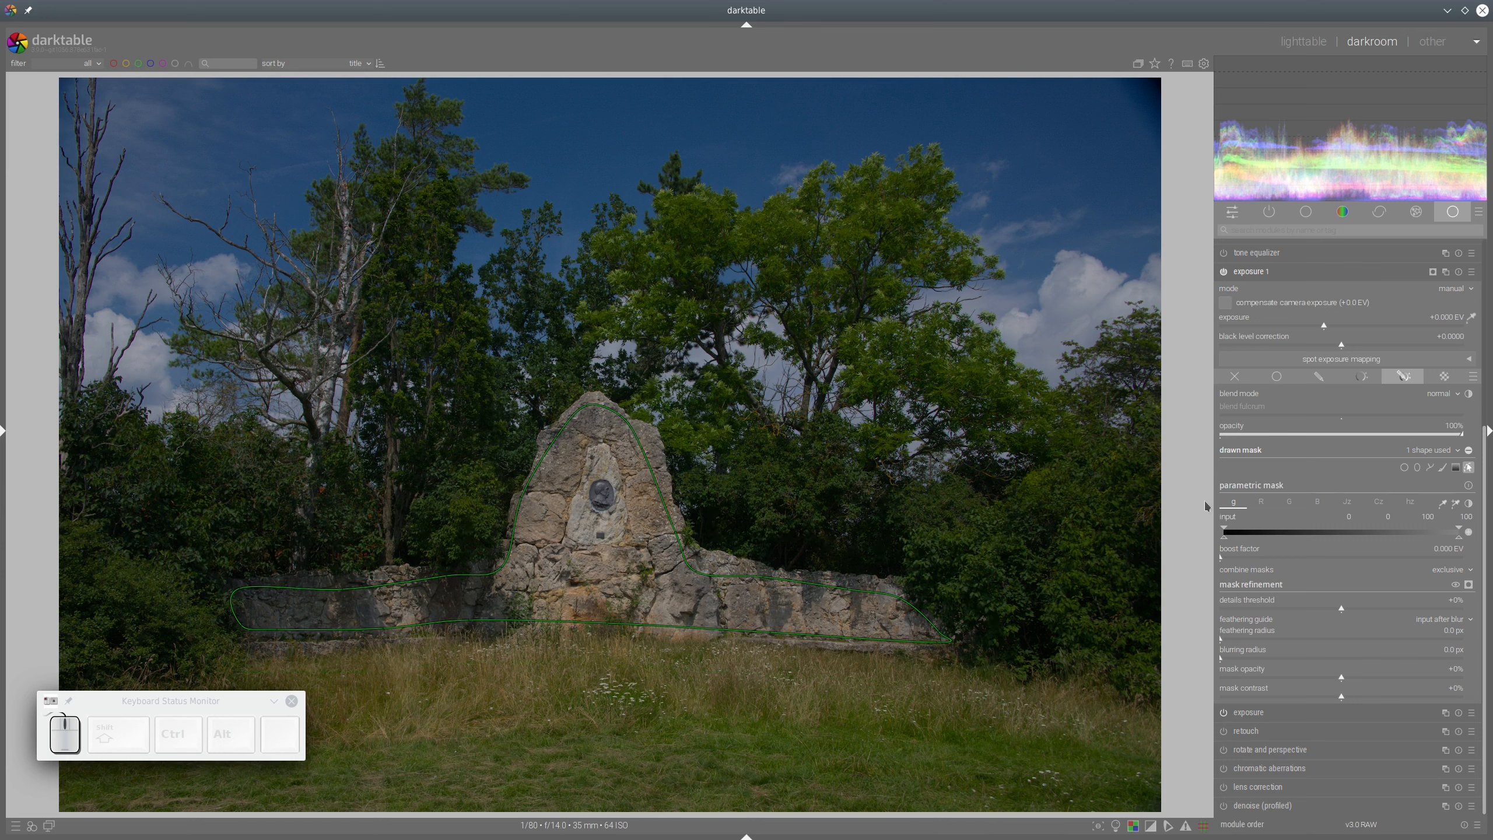
- Switch mask editing to restricted mode and try to move the whole path from inside the monument
ctrl+click(1470, 470)
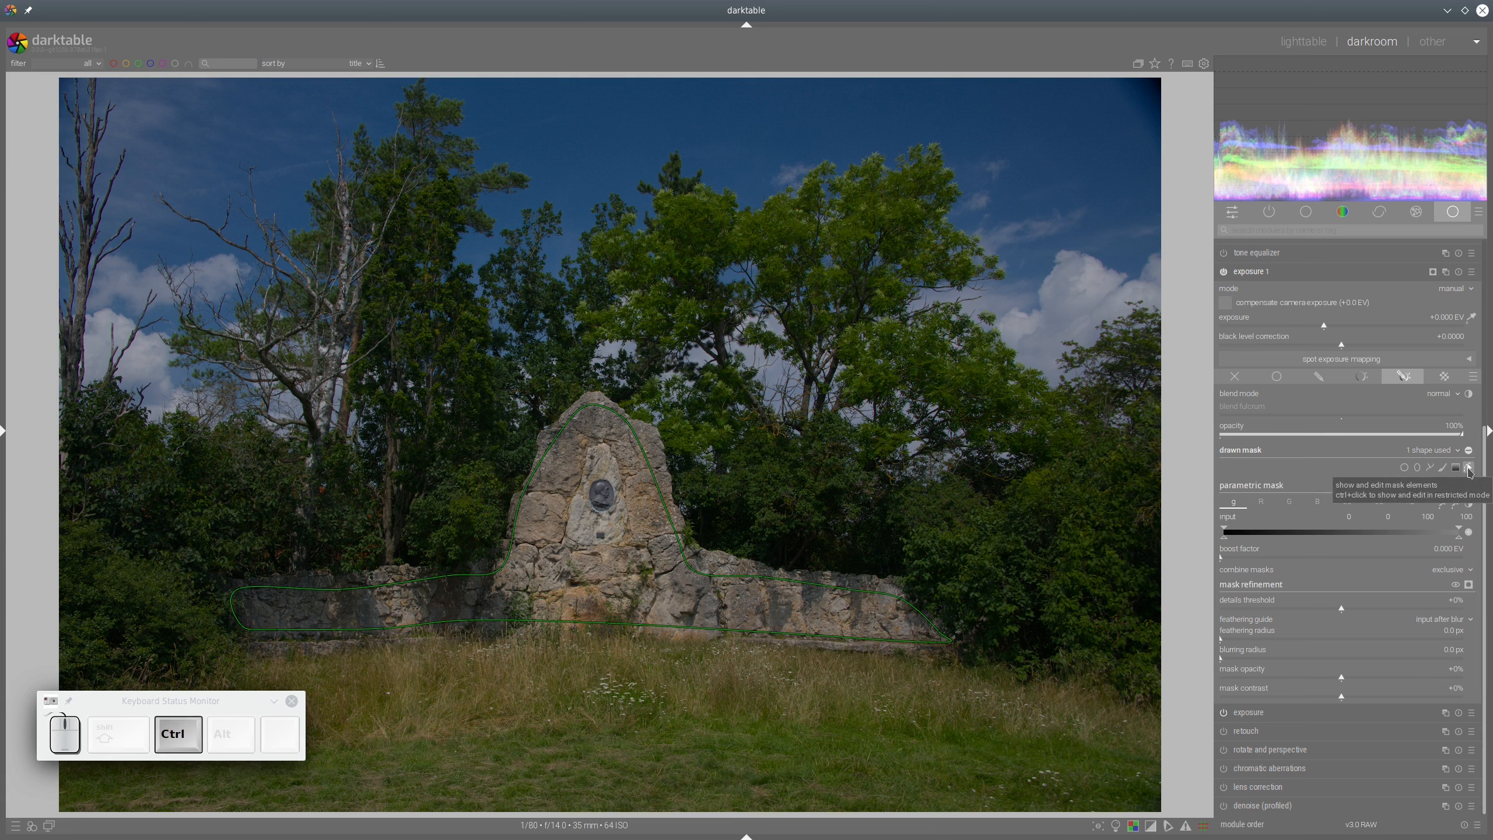
ctrl+click(1471, 471)
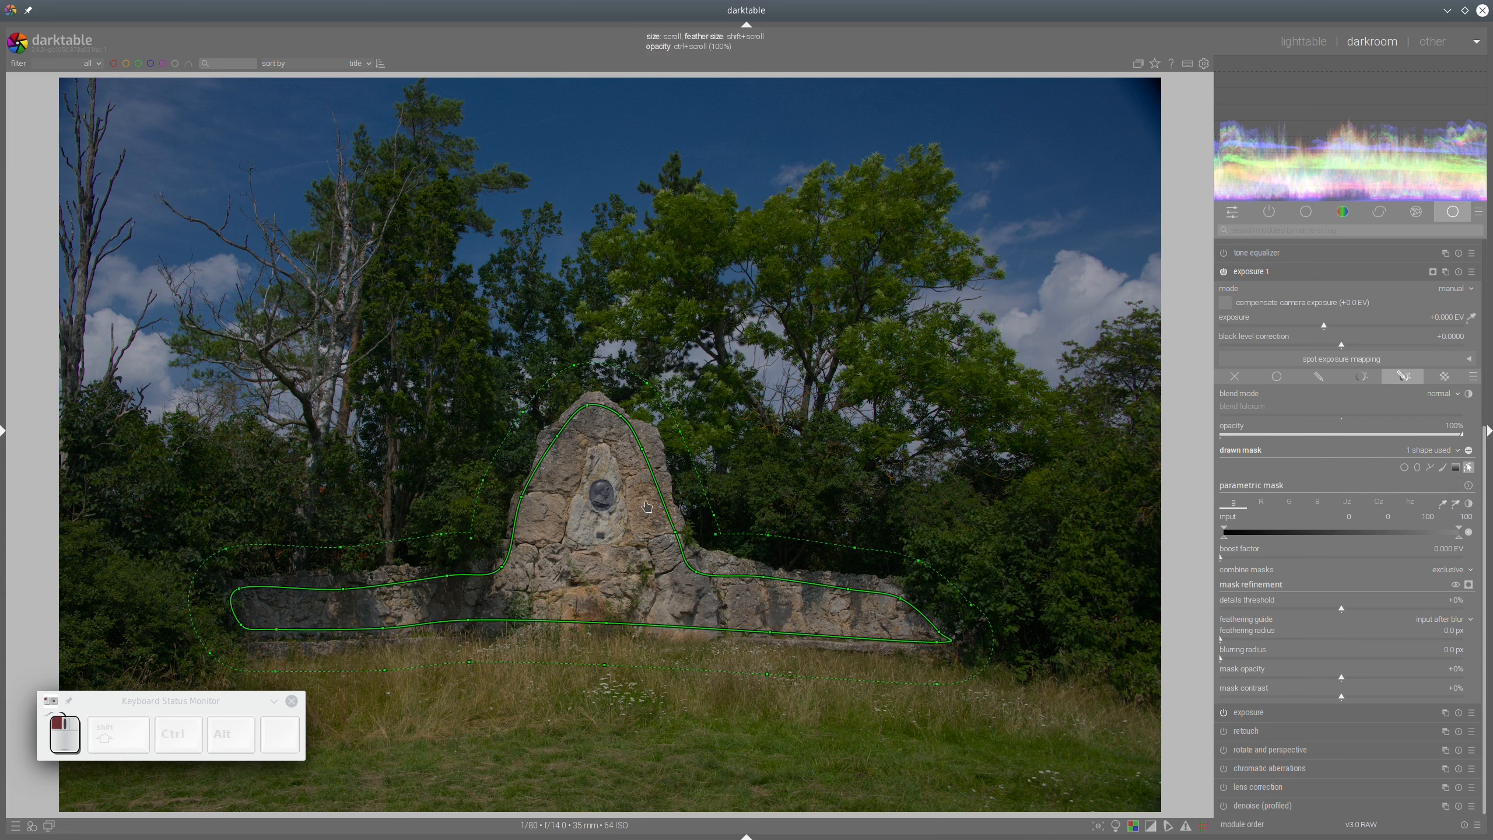
click(654, 525)
mouse_move(655, 525)
mouse_down()
mouse_move(648, 553)
mouse_move(647, 500)
mouse_up()
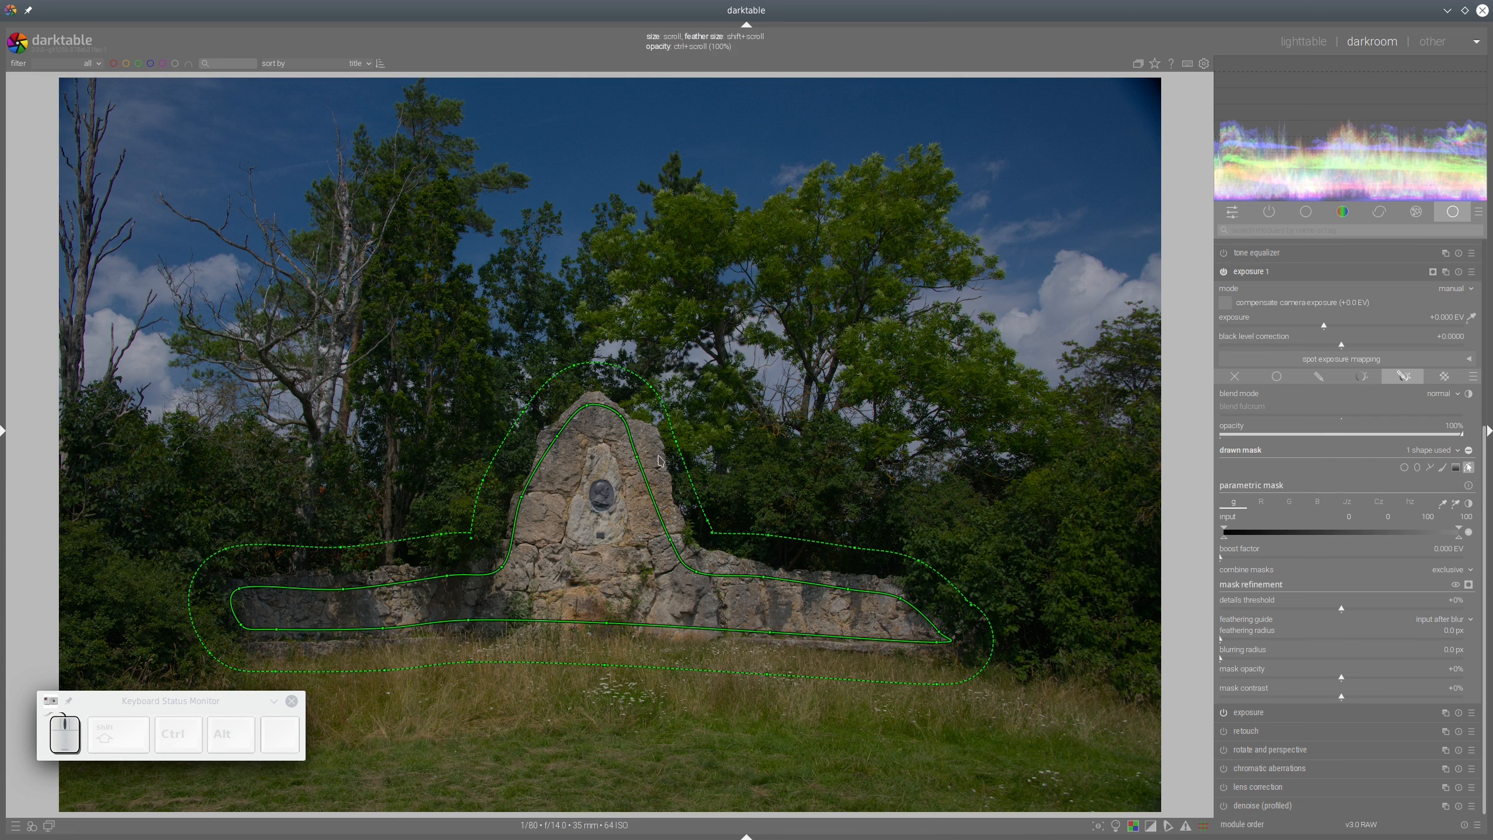
- Display the new exposure instance's mask as an overlay to check its coverage of the monument, and hide it
scroll(413, 409, up, 2)
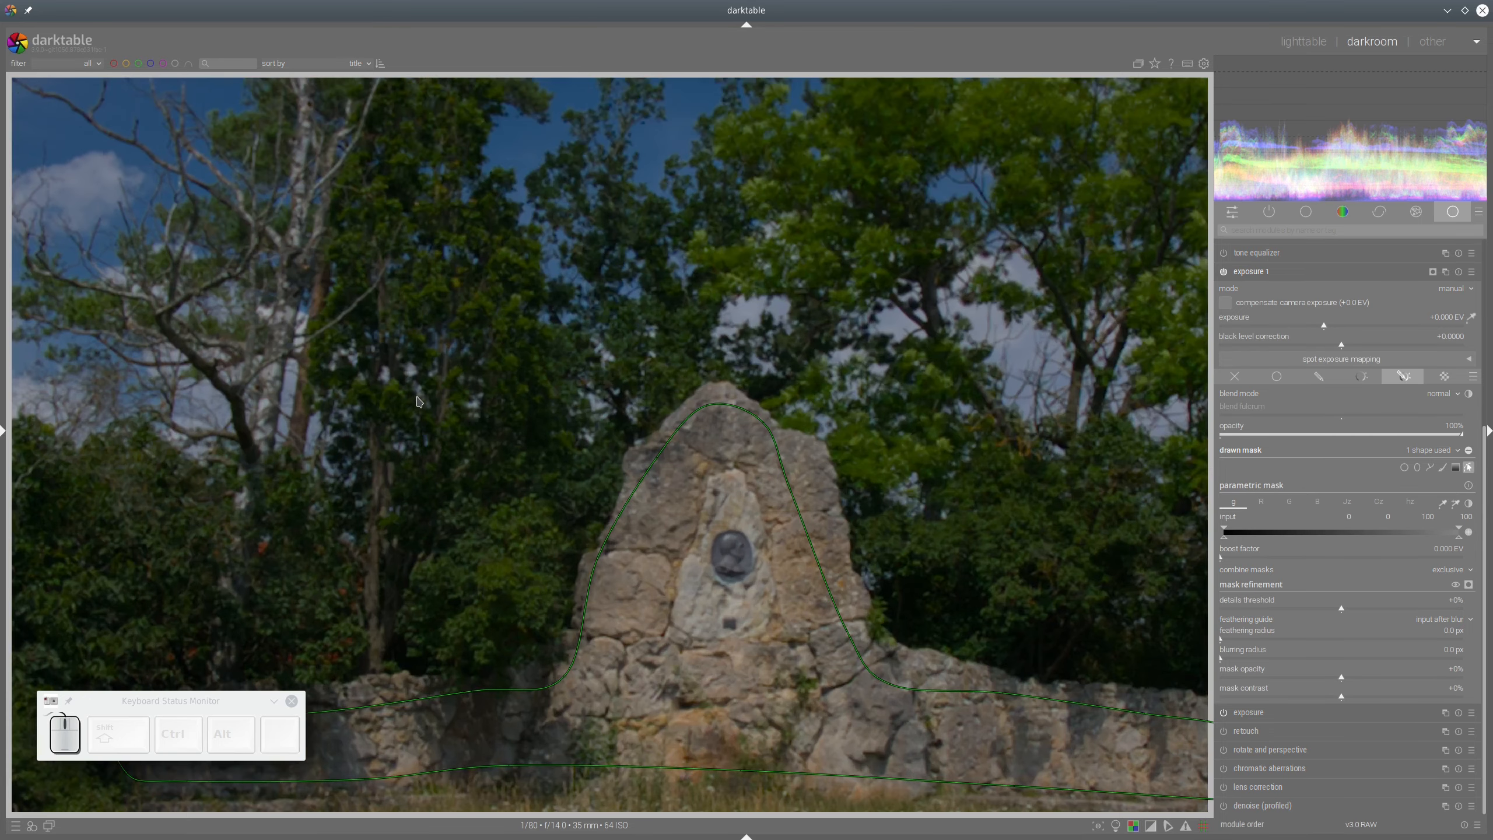
scroll(420, 403, down, 2)
scroll(752, 569, up, 3)
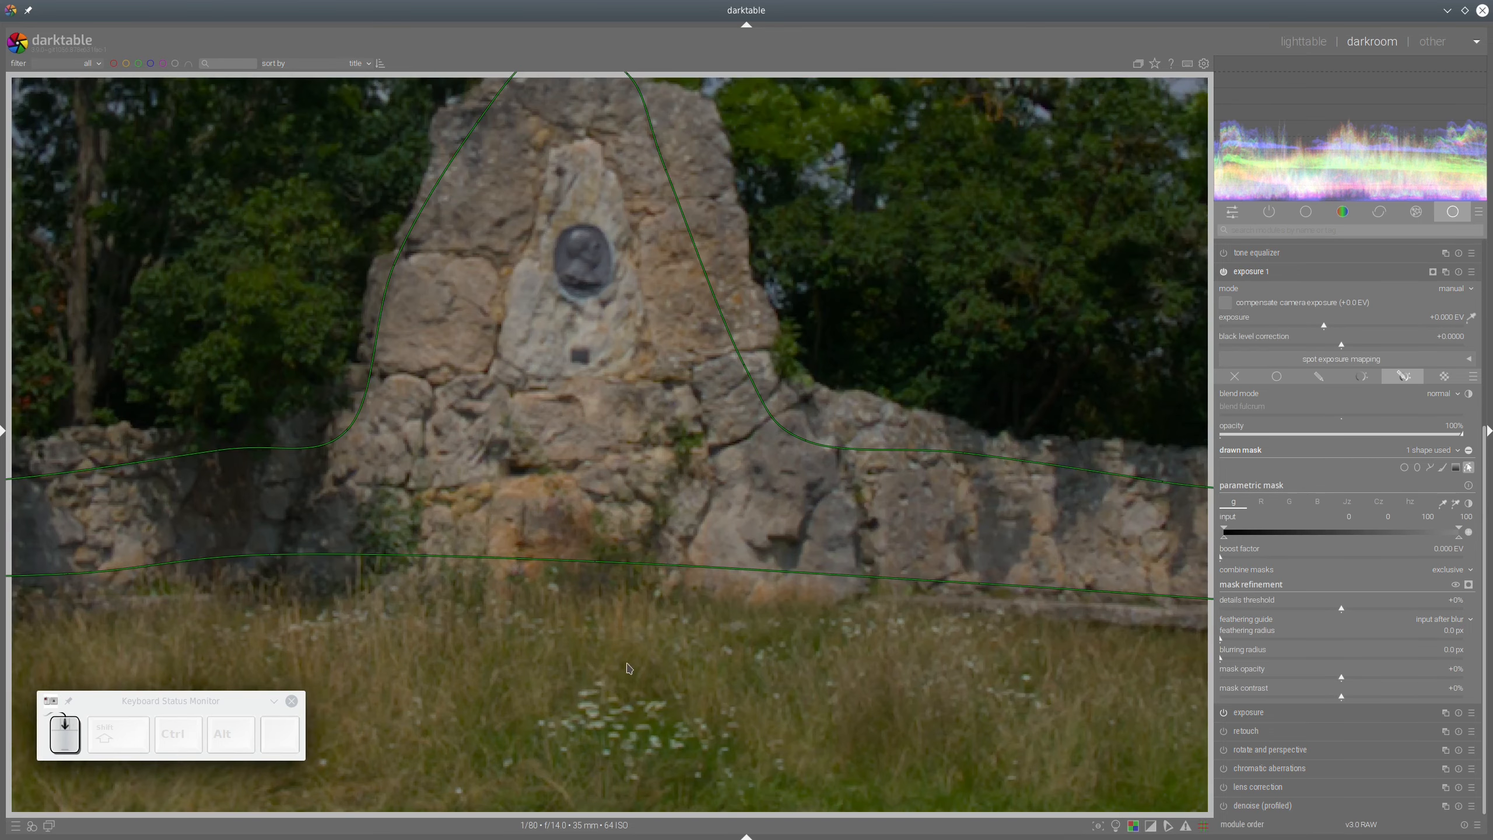
scroll(369, 290, down, 2)
drag(435, 279, 596, 294)
drag(429, 311, 403, 255)
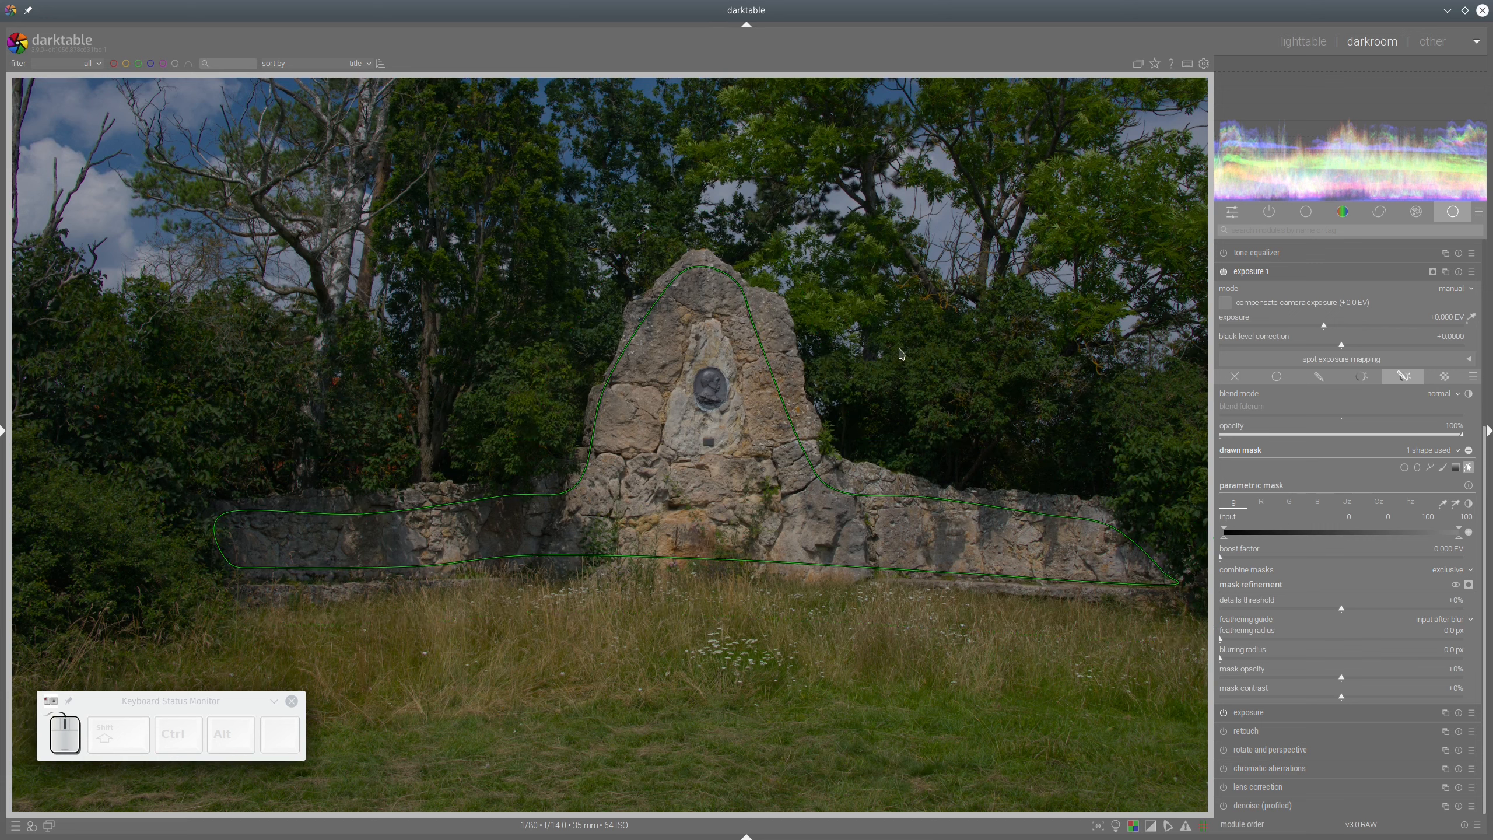
click(1469, 584)
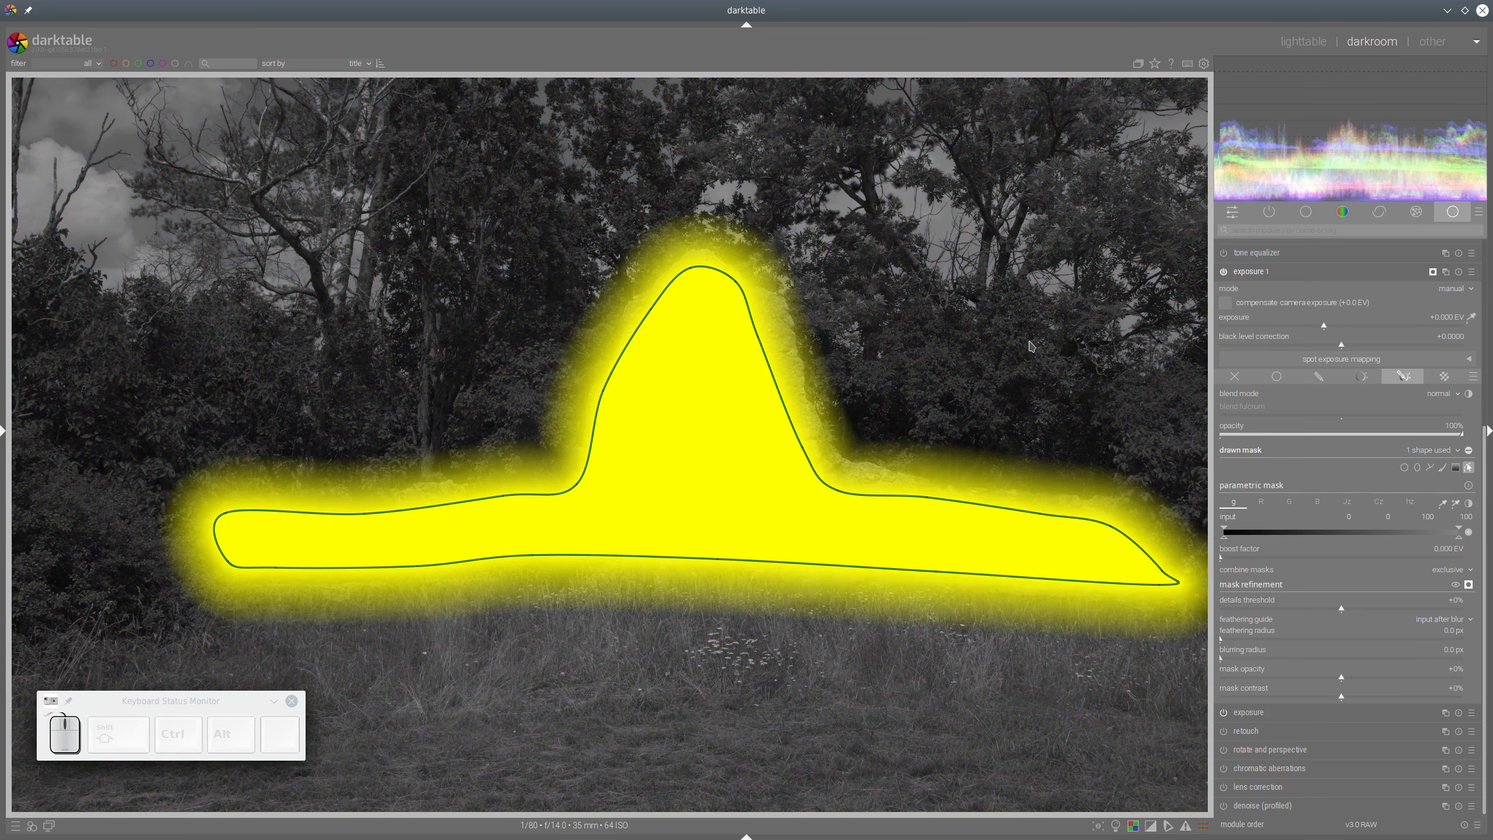
click(1469, 586)
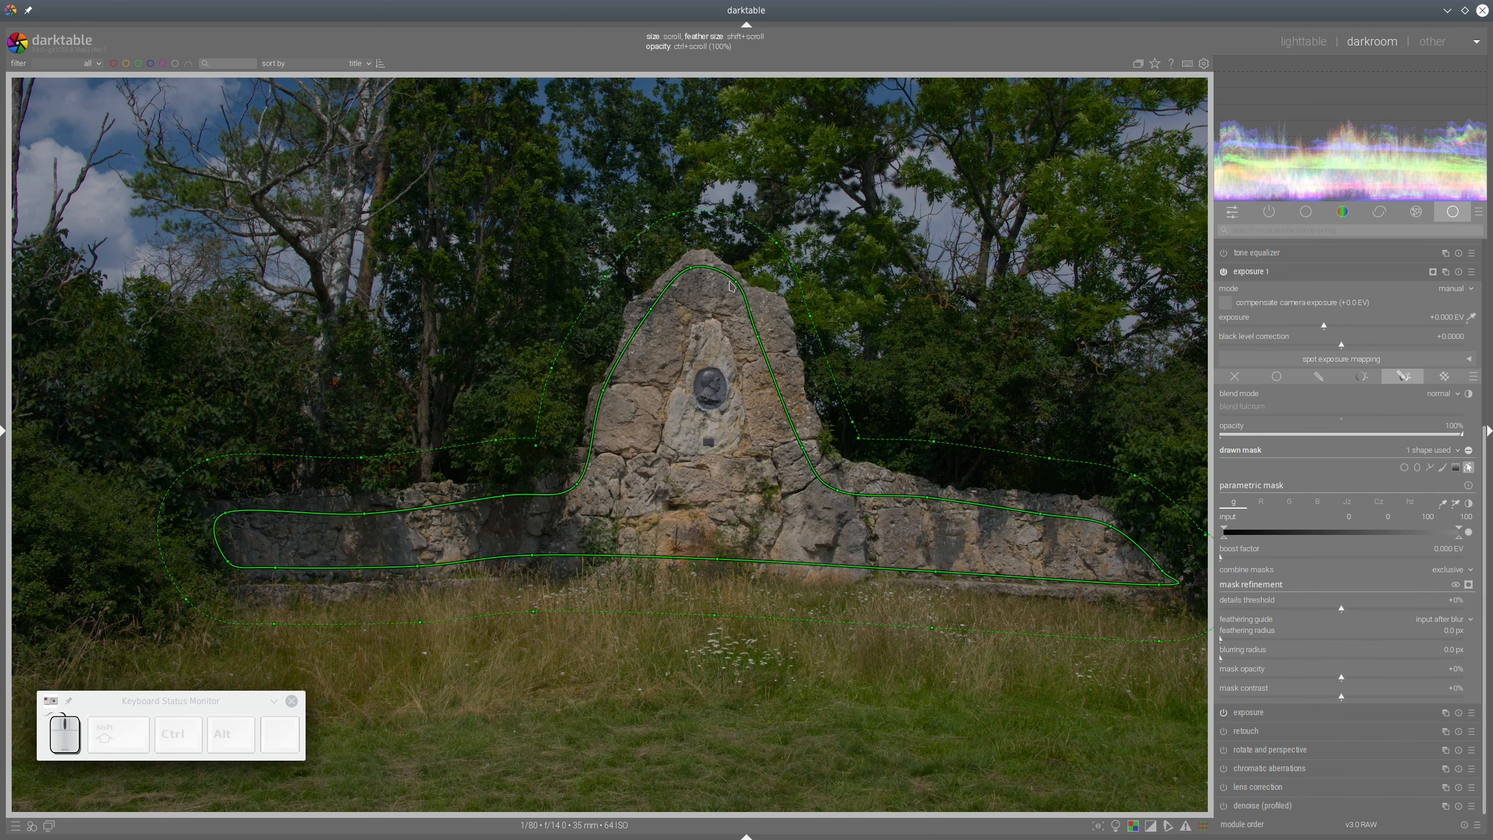
- Move the path nodes on the monument's upper right side to reshape the mask along the stone
click(771, 339)
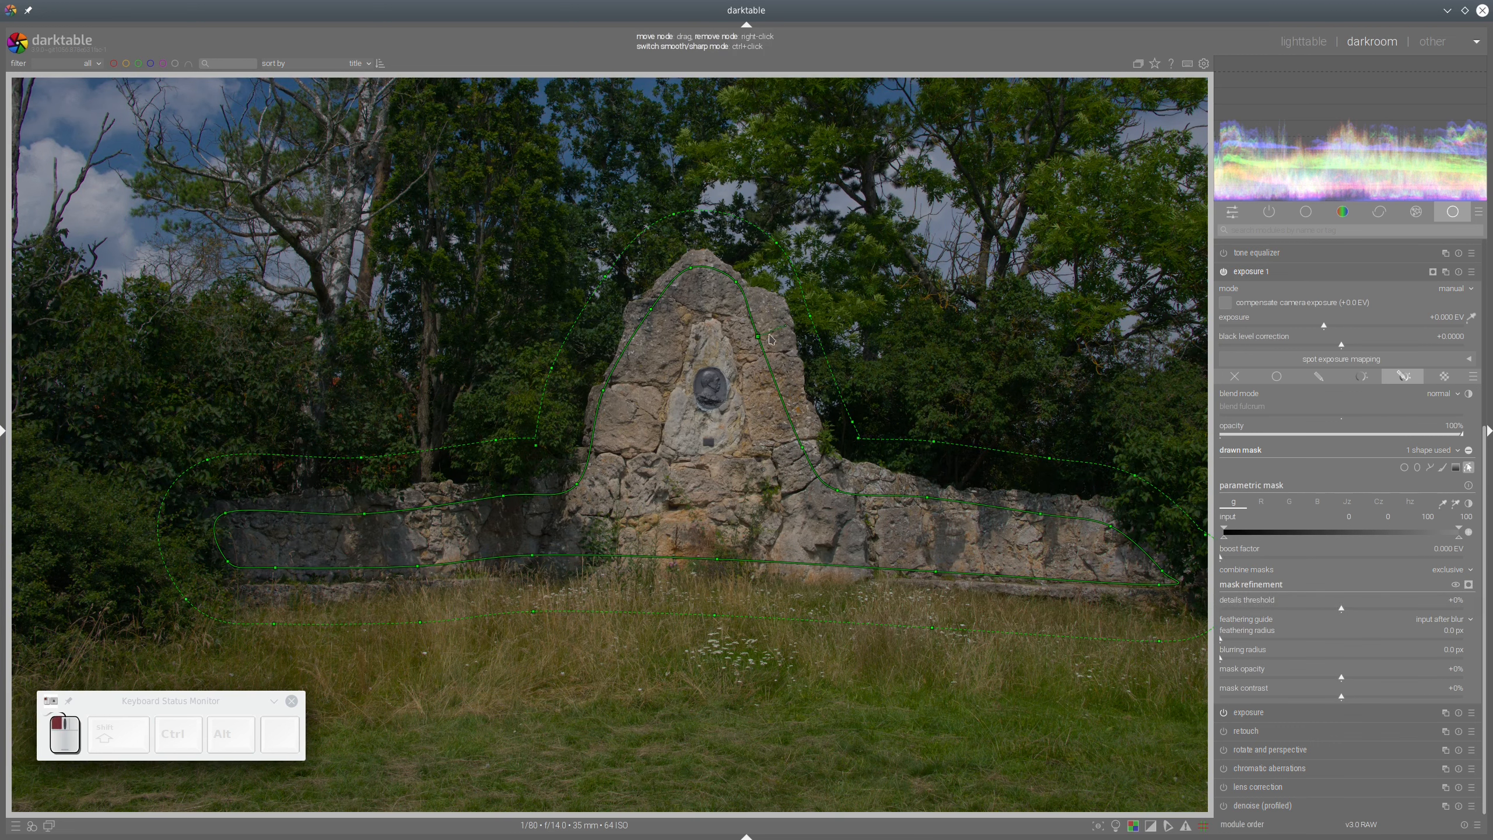
drag(772, 339, 774, 327)
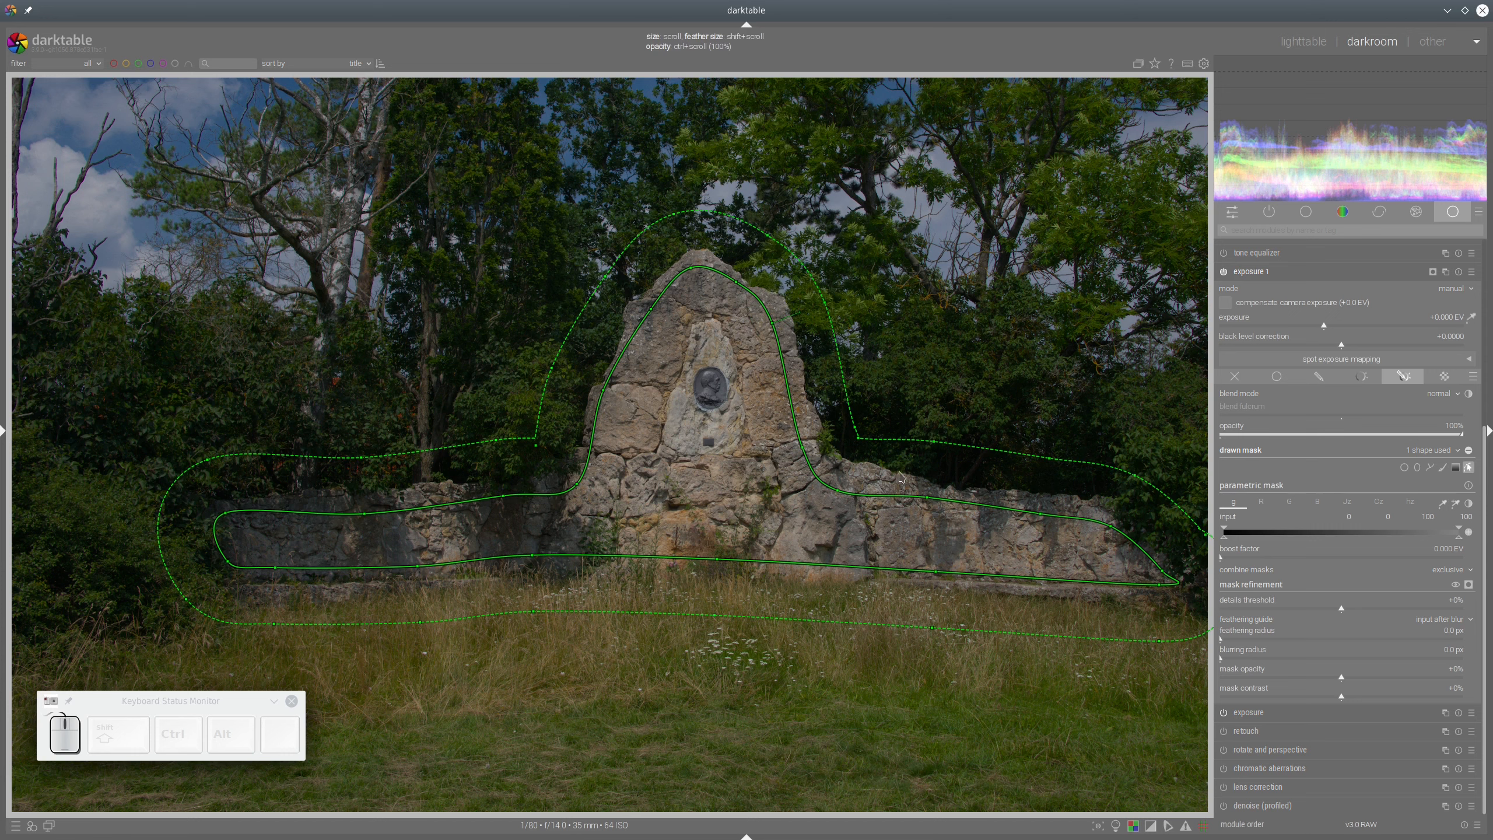
drag(736, 282, 732, 287)
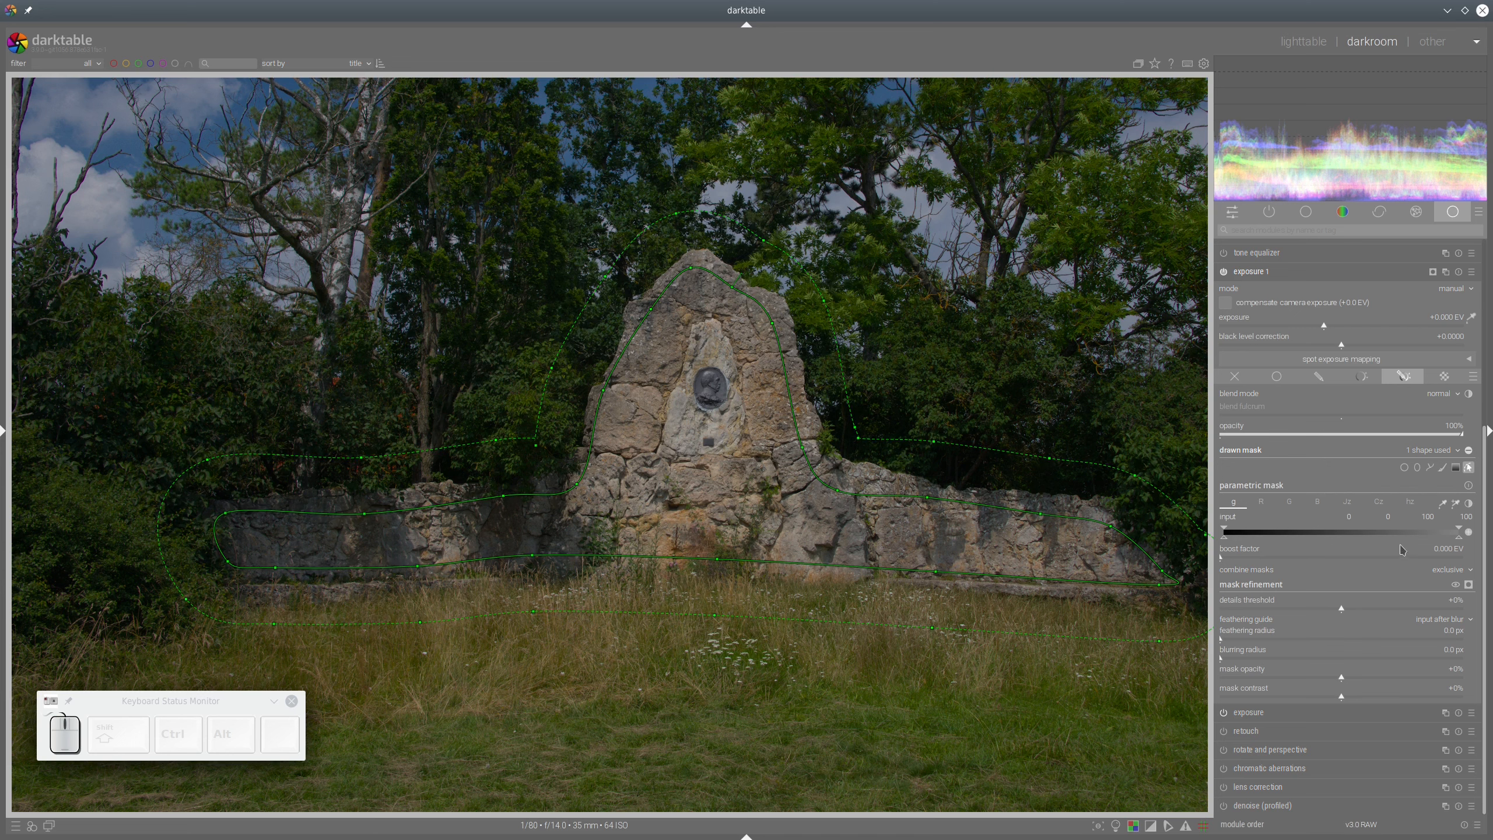
- Display the mask overlay and set the mask's feathering radius to about 99 px
click(1468, 586)
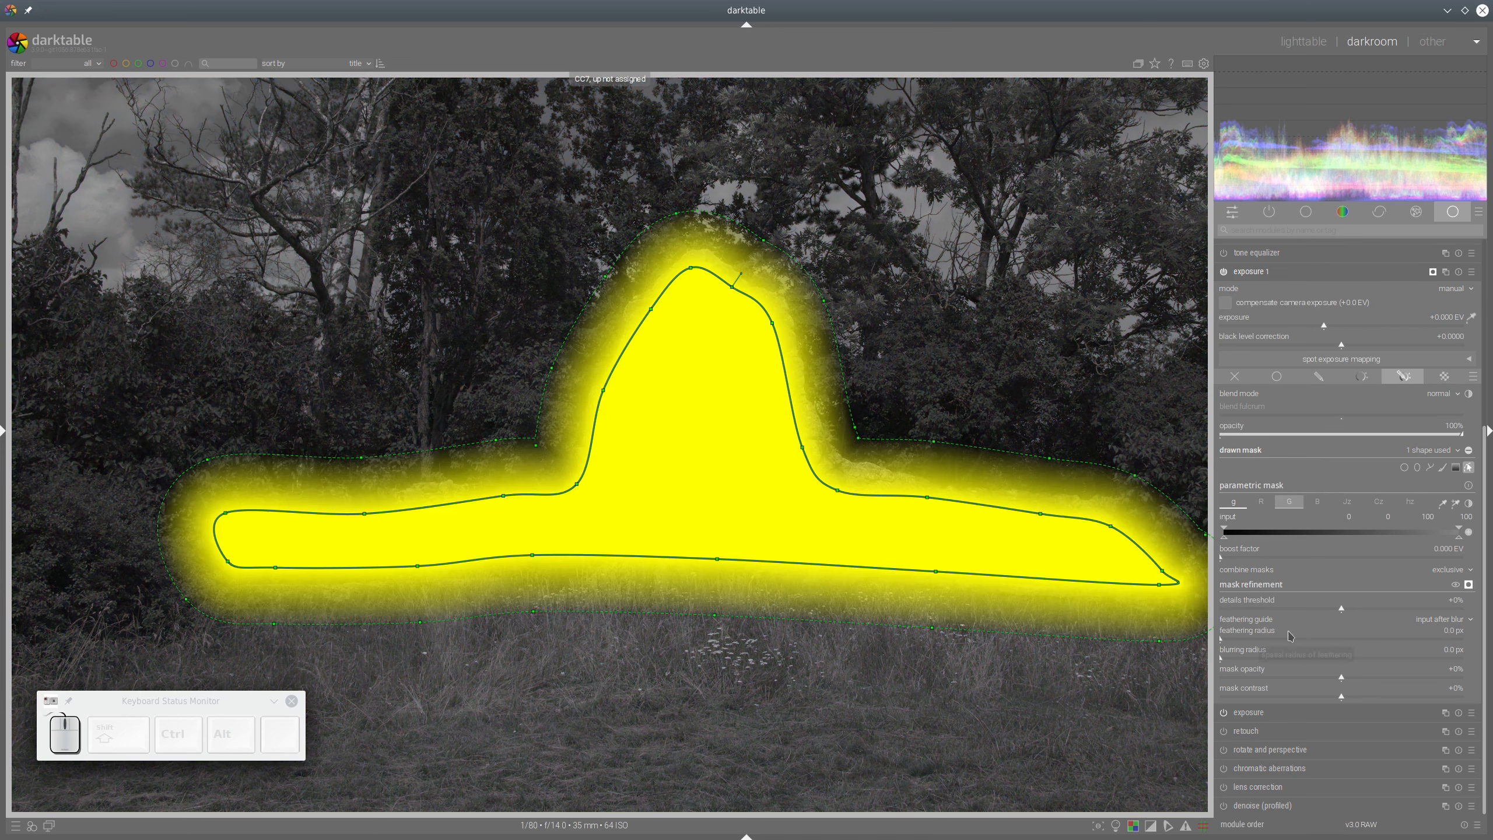
drag(1300, 644, 1316, 646)
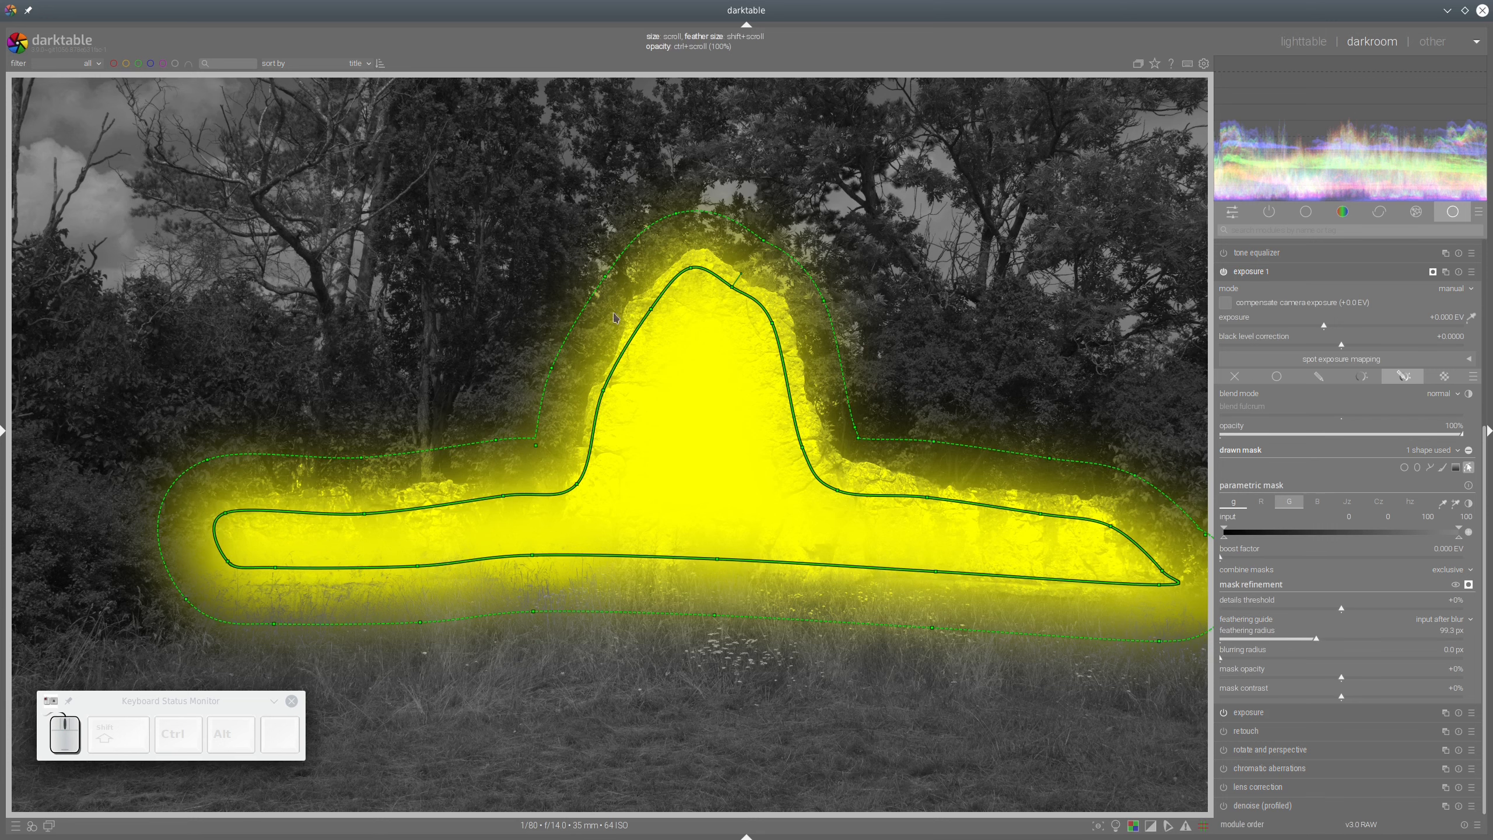
- Reposition the two path nodes along the upper edge of the wall left of the monument
click(365, 515)
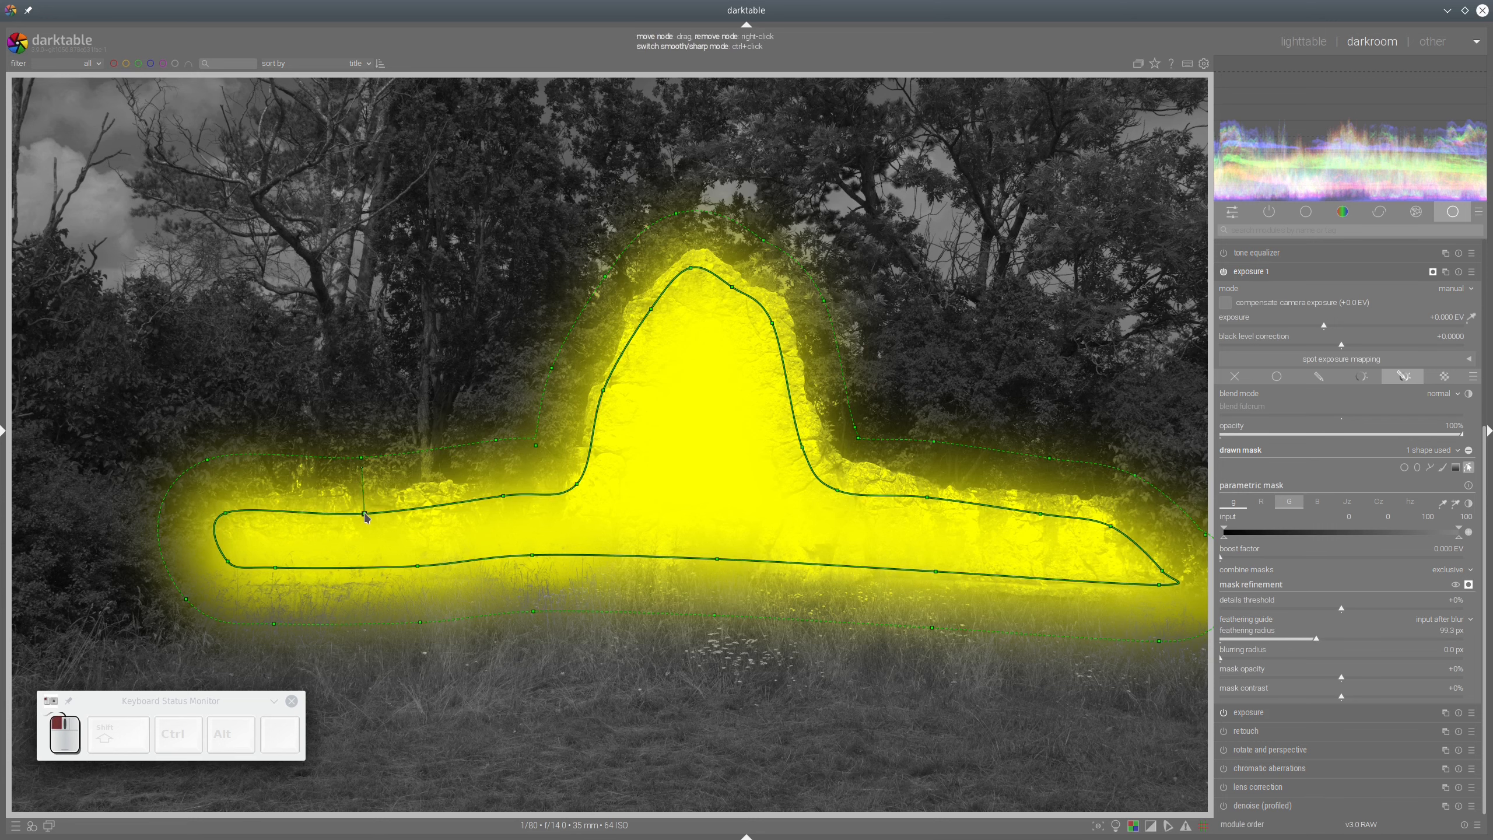
drag(364, 515, 365, 509)
click(503, 497)
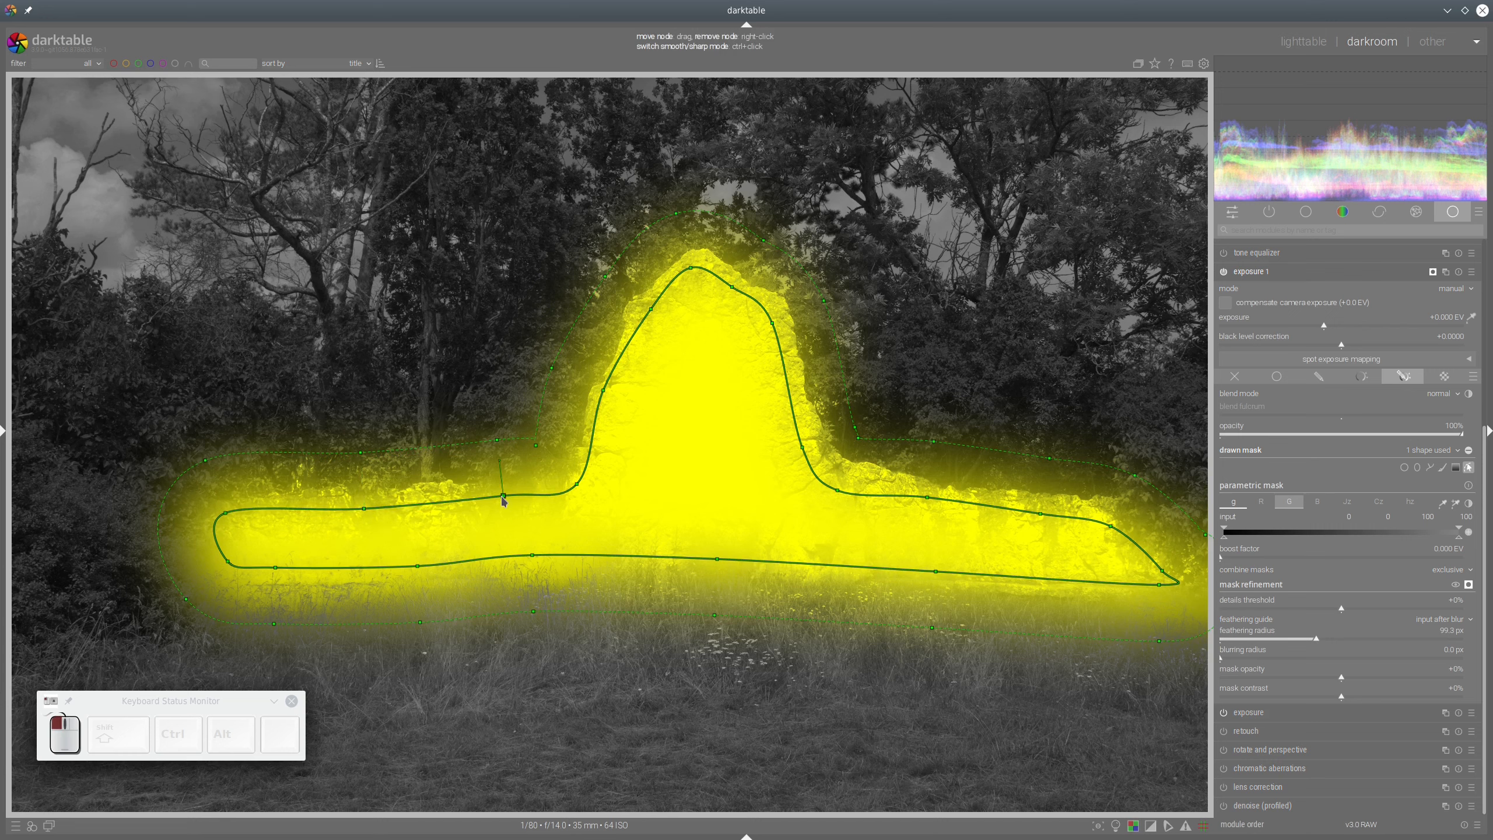
drag(504, 501, 503, 504)
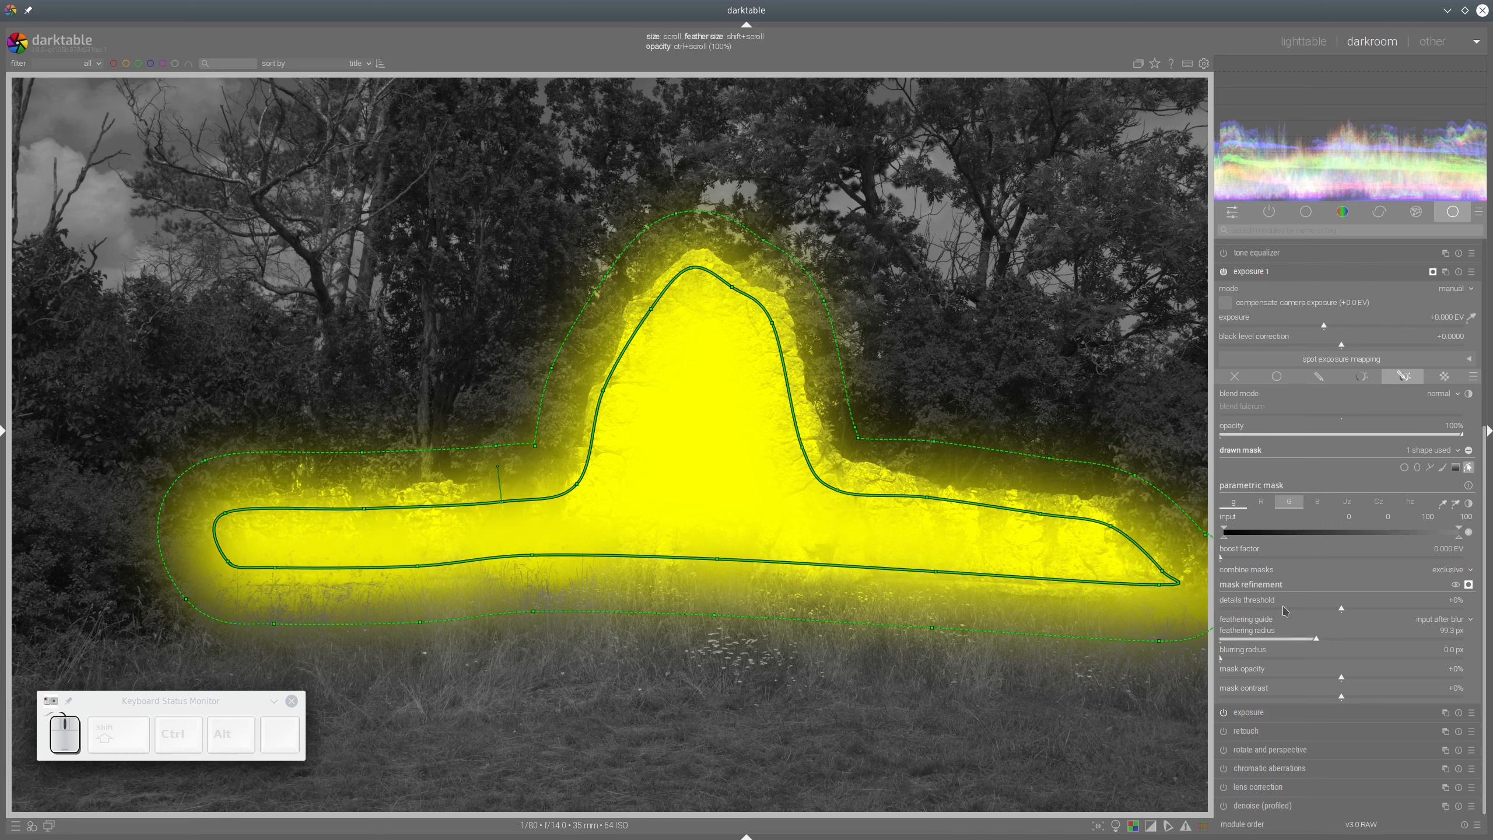
- Set the mask's feathering radius to about 119 px and the mask contrast to +48%
click(1335, 641)
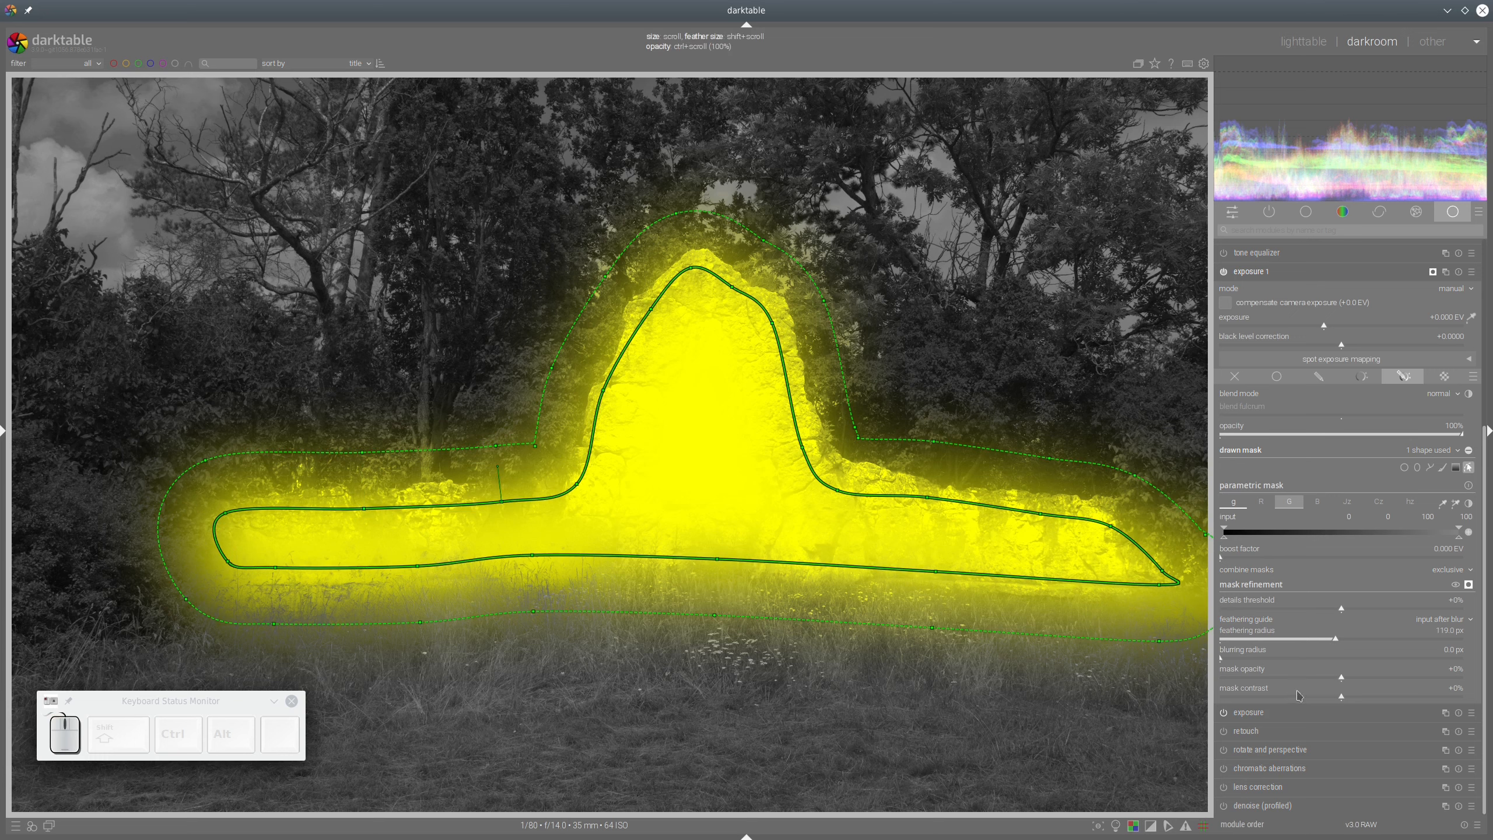
click(1402, 698)
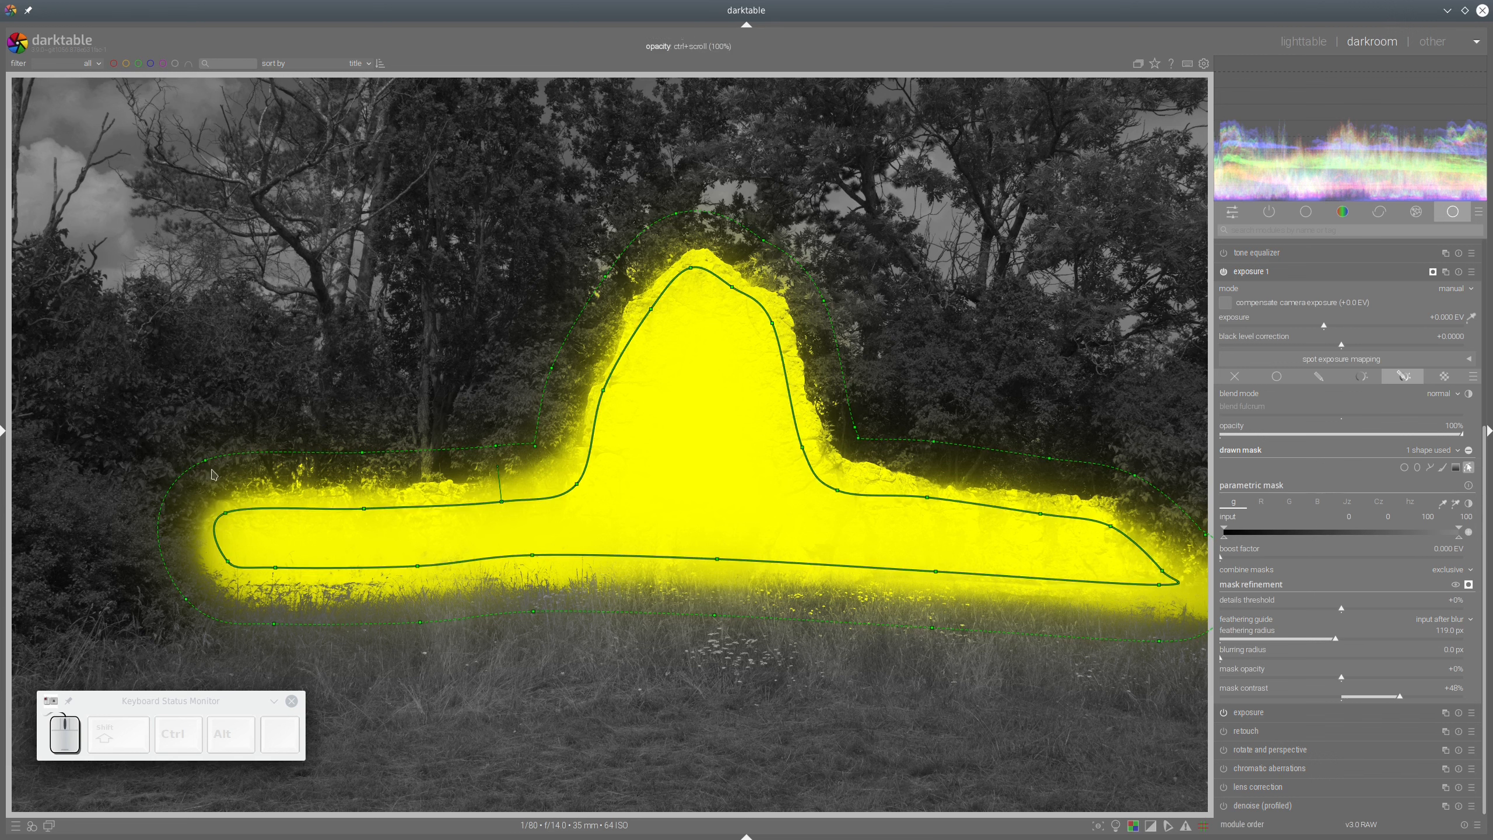
- Reposition the path node at the upper corner of the wall's left end and tighten the feather border around it
click(226, 517)
drag(225, 513, 227, 515)
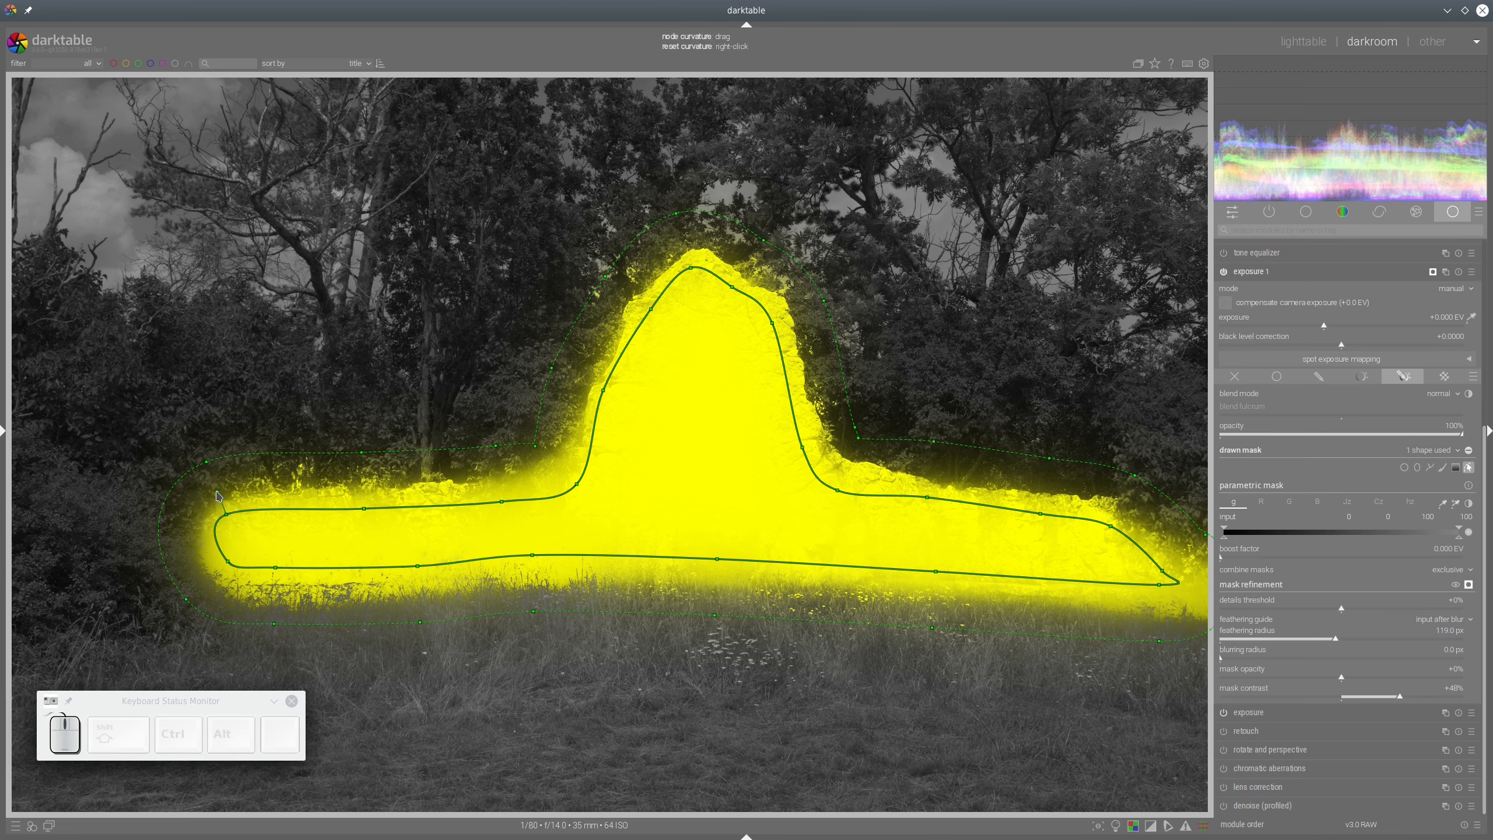
mouse_move(218, 496)
mouse_down()
mouse_move(196, 433)
mouse_move(151, 468)
mouse_move(155, 454)
mouse_move(214, 508)
mouse_up()
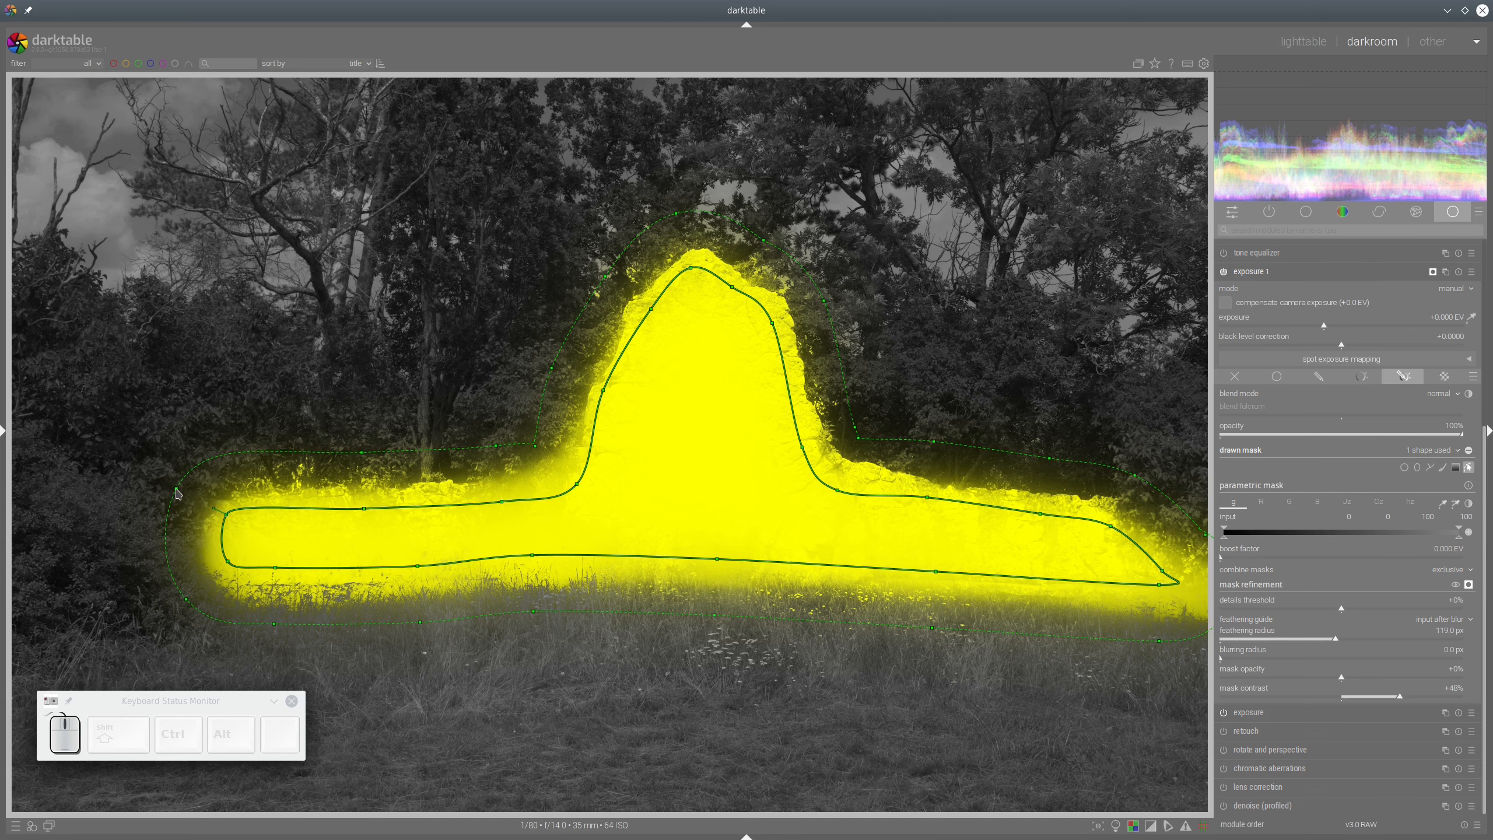
drag(178, 493, 196, 502)
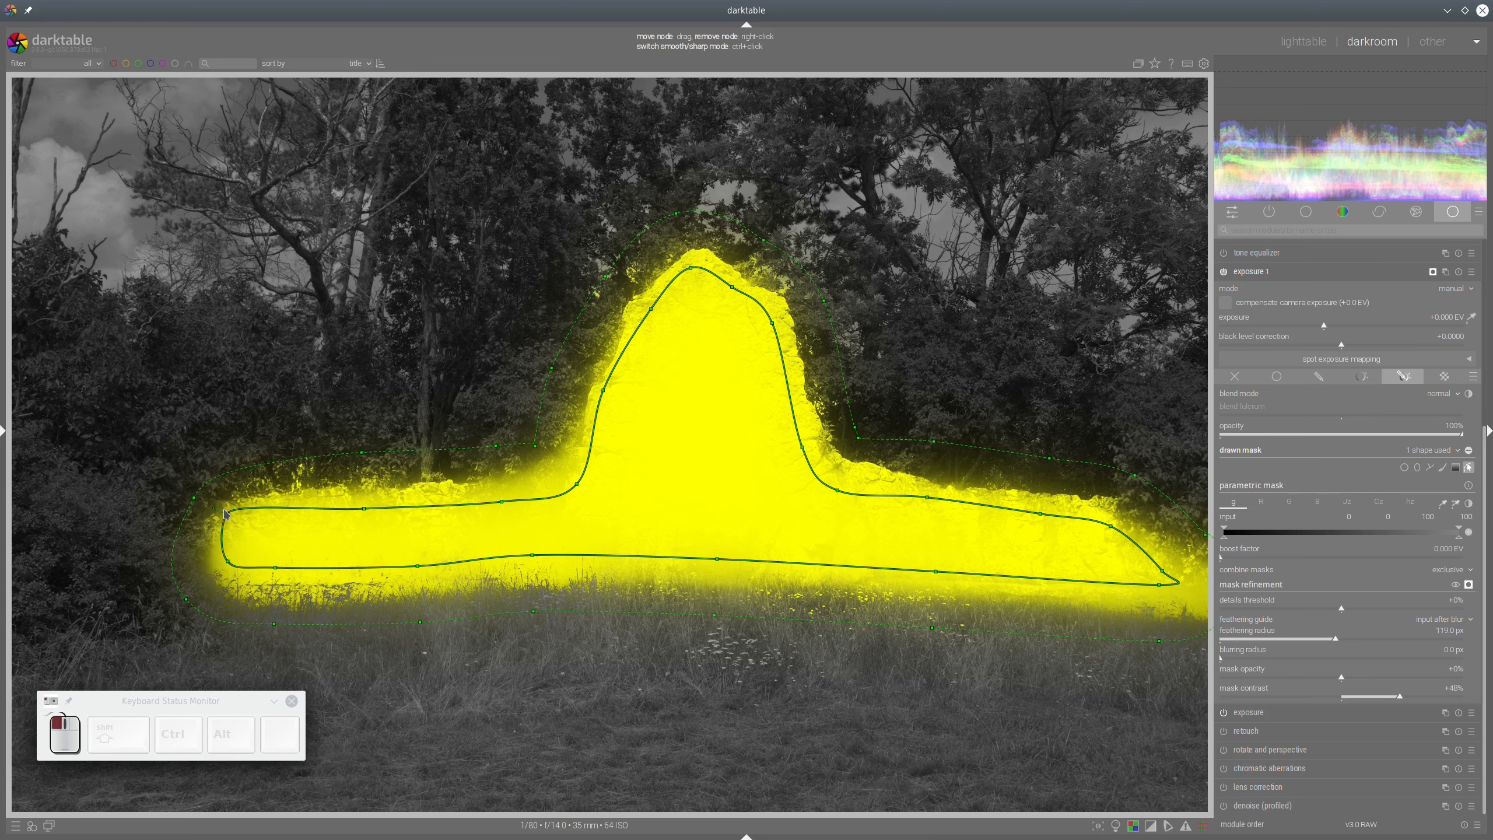
drag(226, 513, 192, 493)
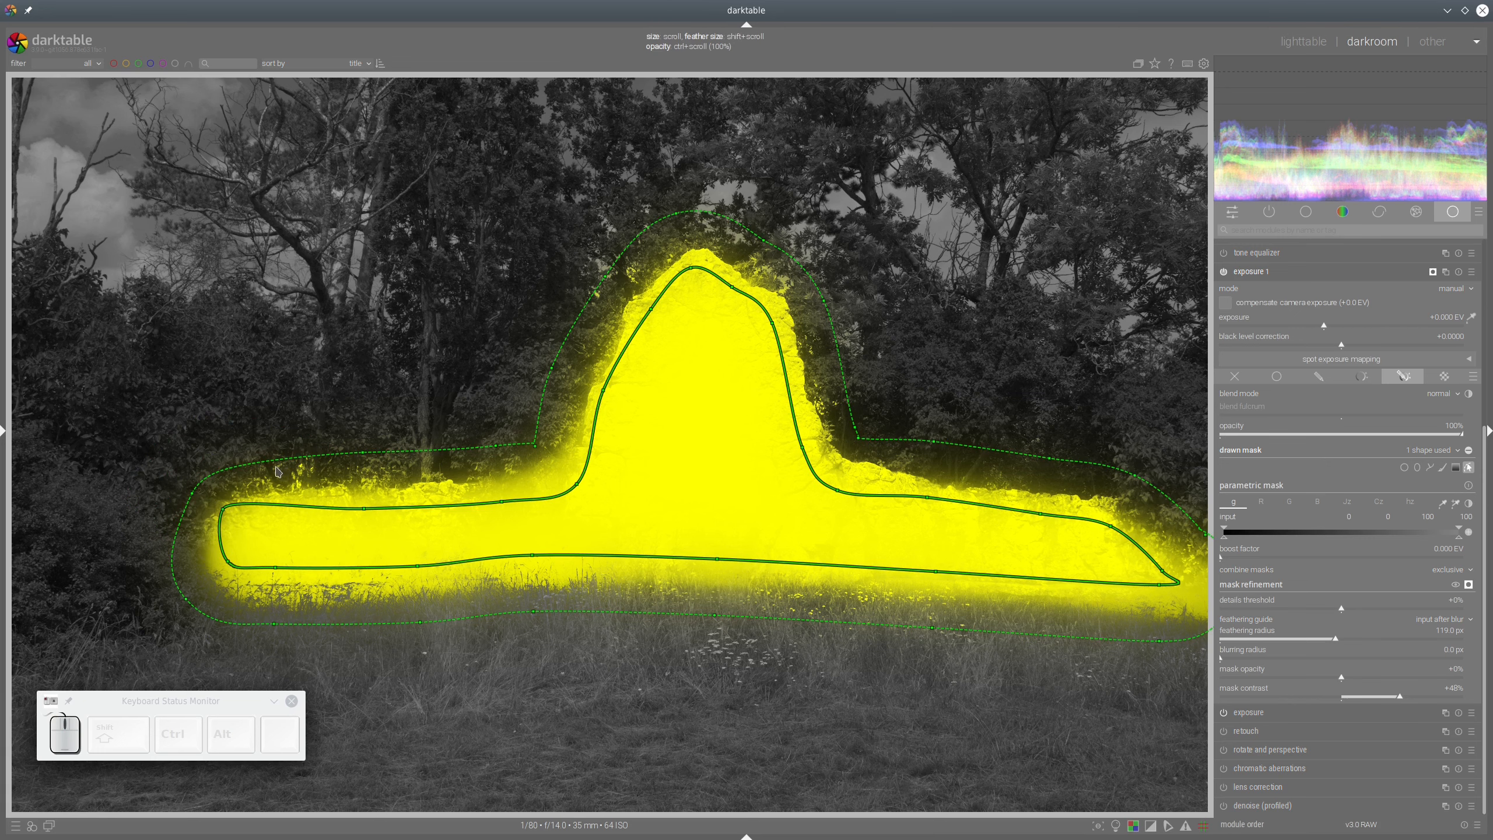
key(shift+F11)
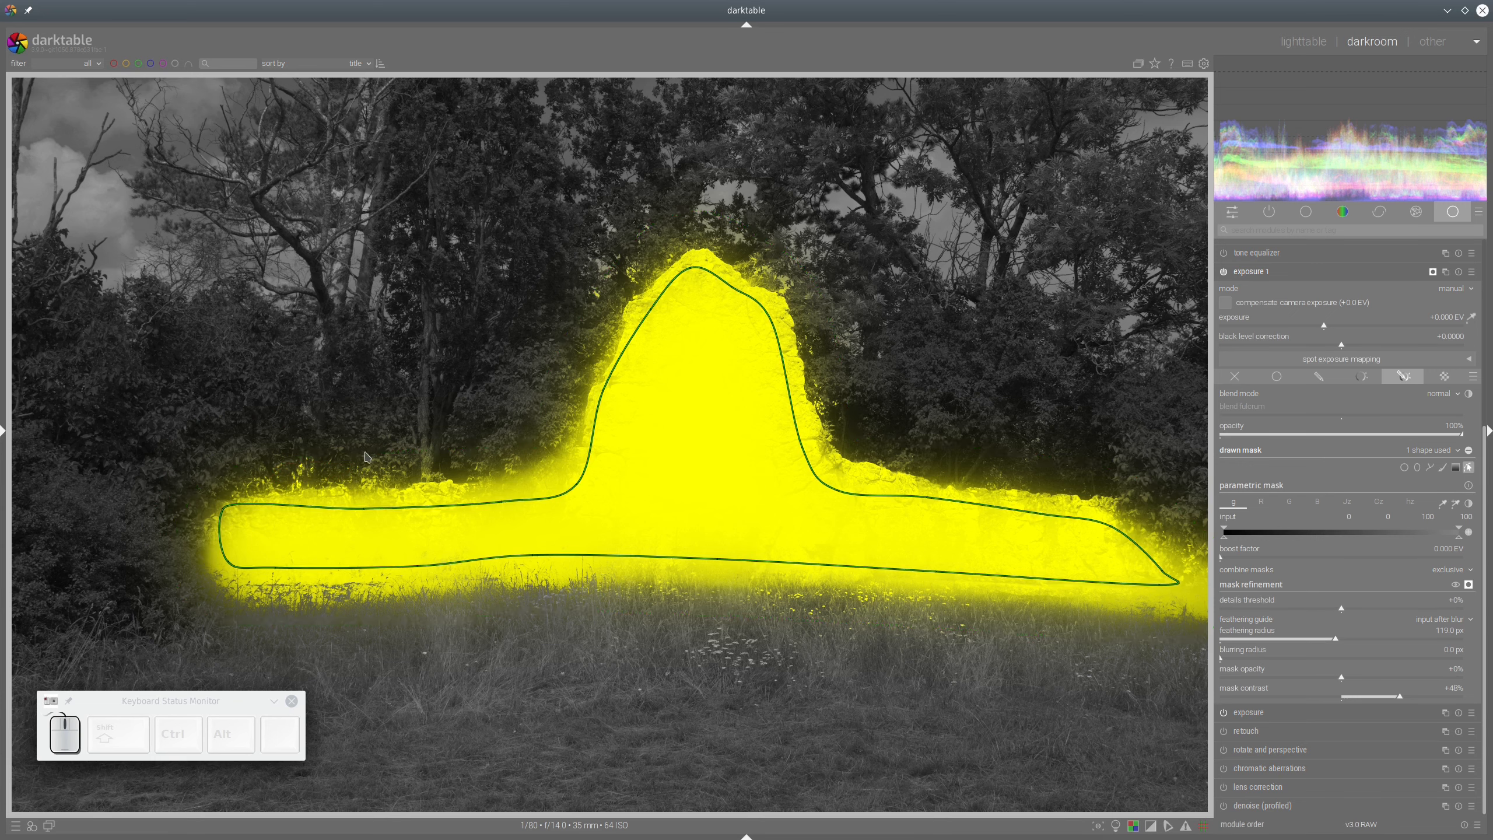
drag(363, 456, 363, 478)
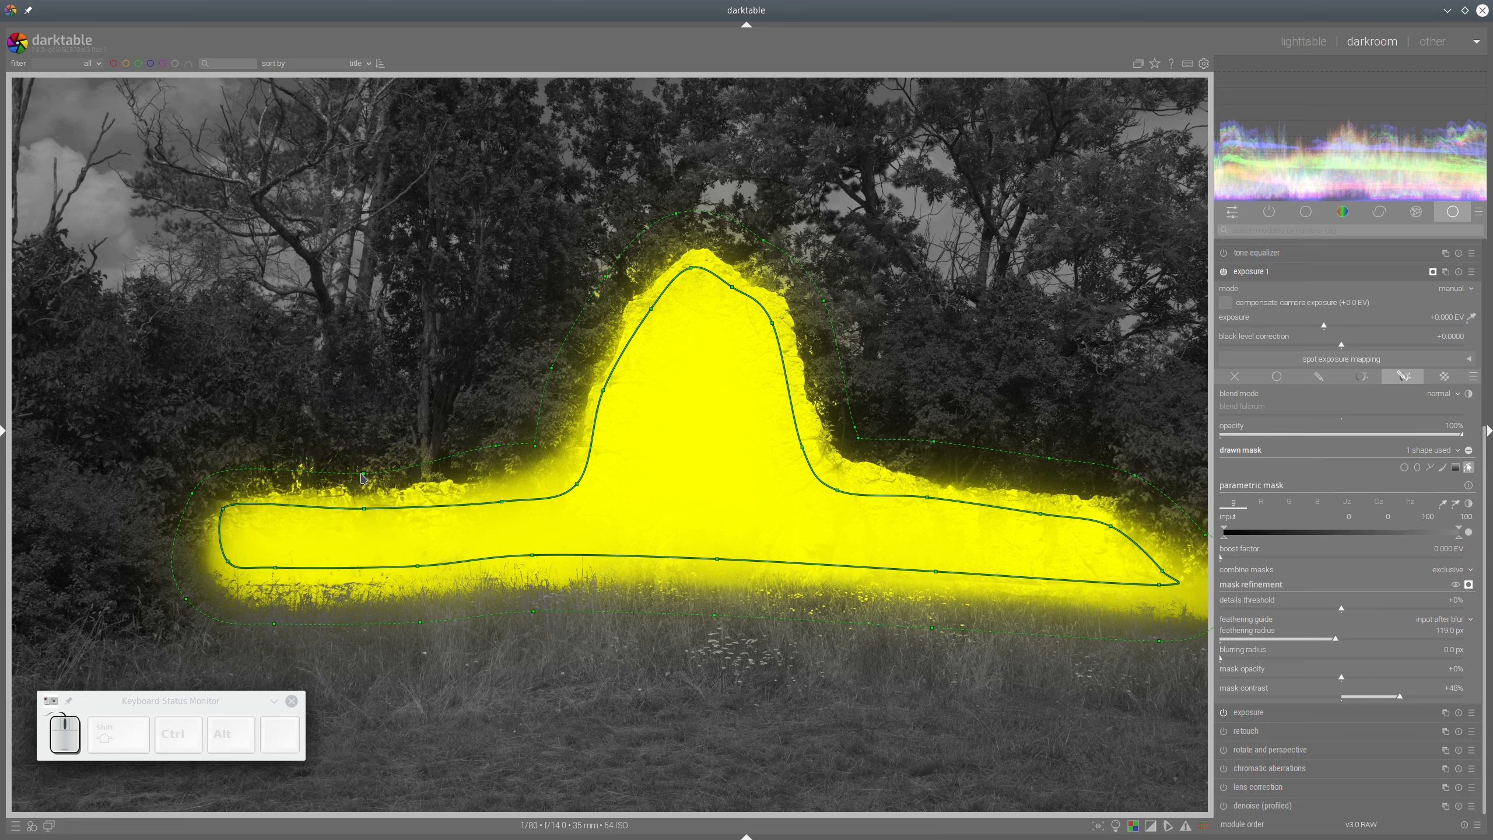
drag(224, 509, 237, 517)
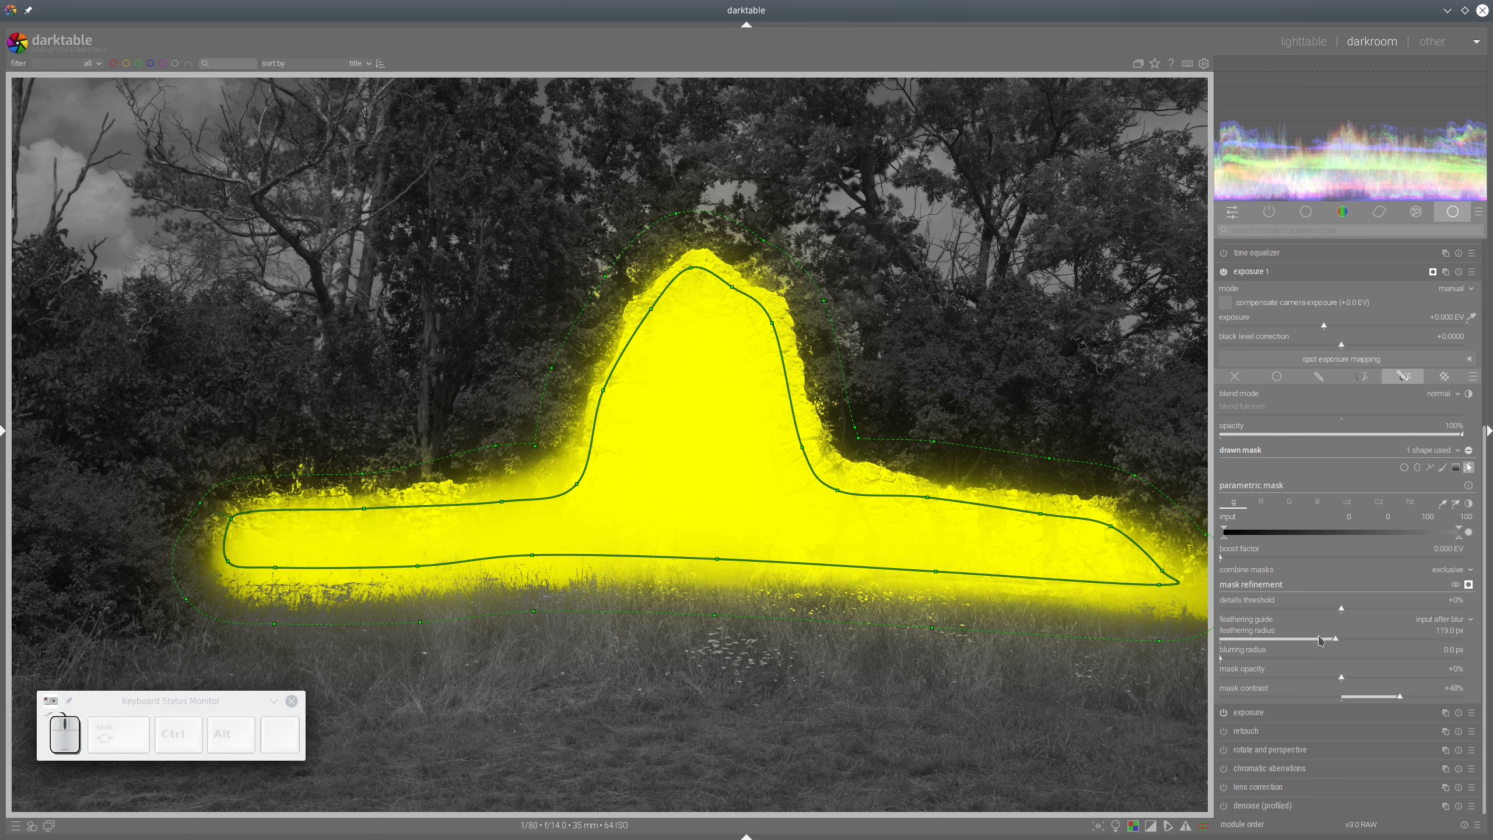
- Set the mask's feathering radius to about 88 px and the mask contrast to +56%
click(1293, 645)
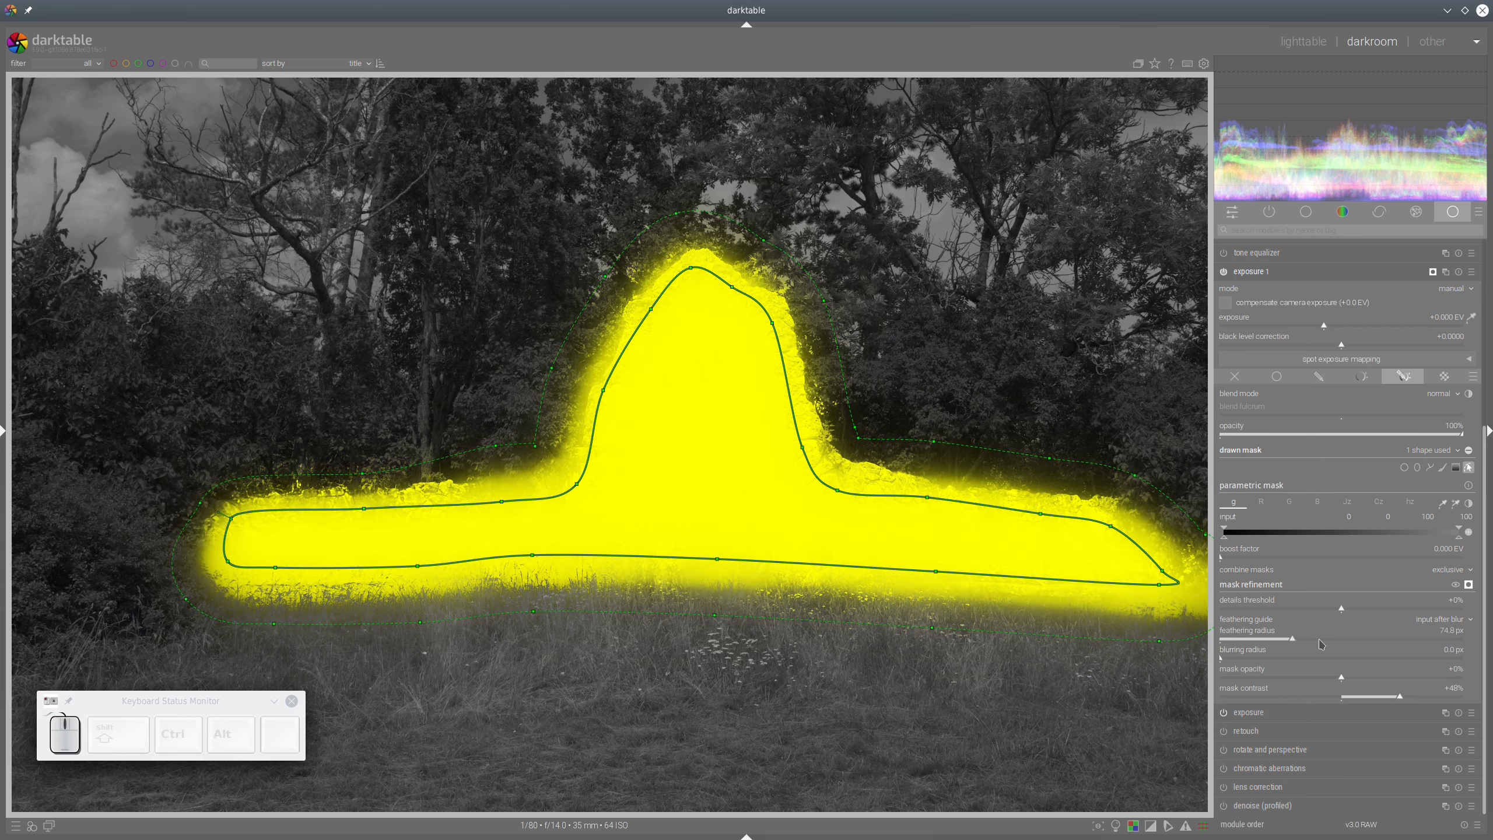
click(1306, 643)
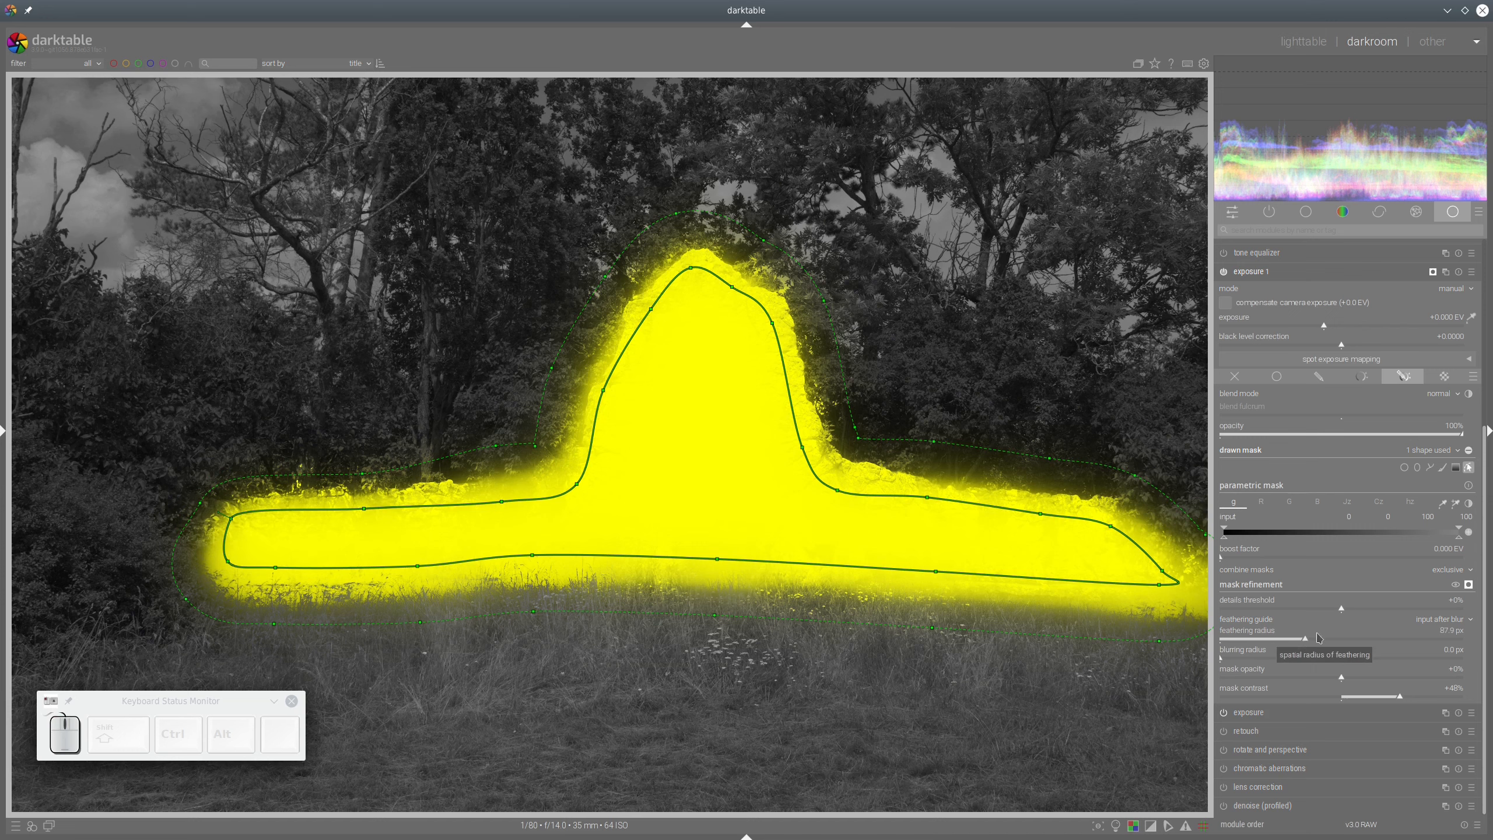
click(1422, 699)
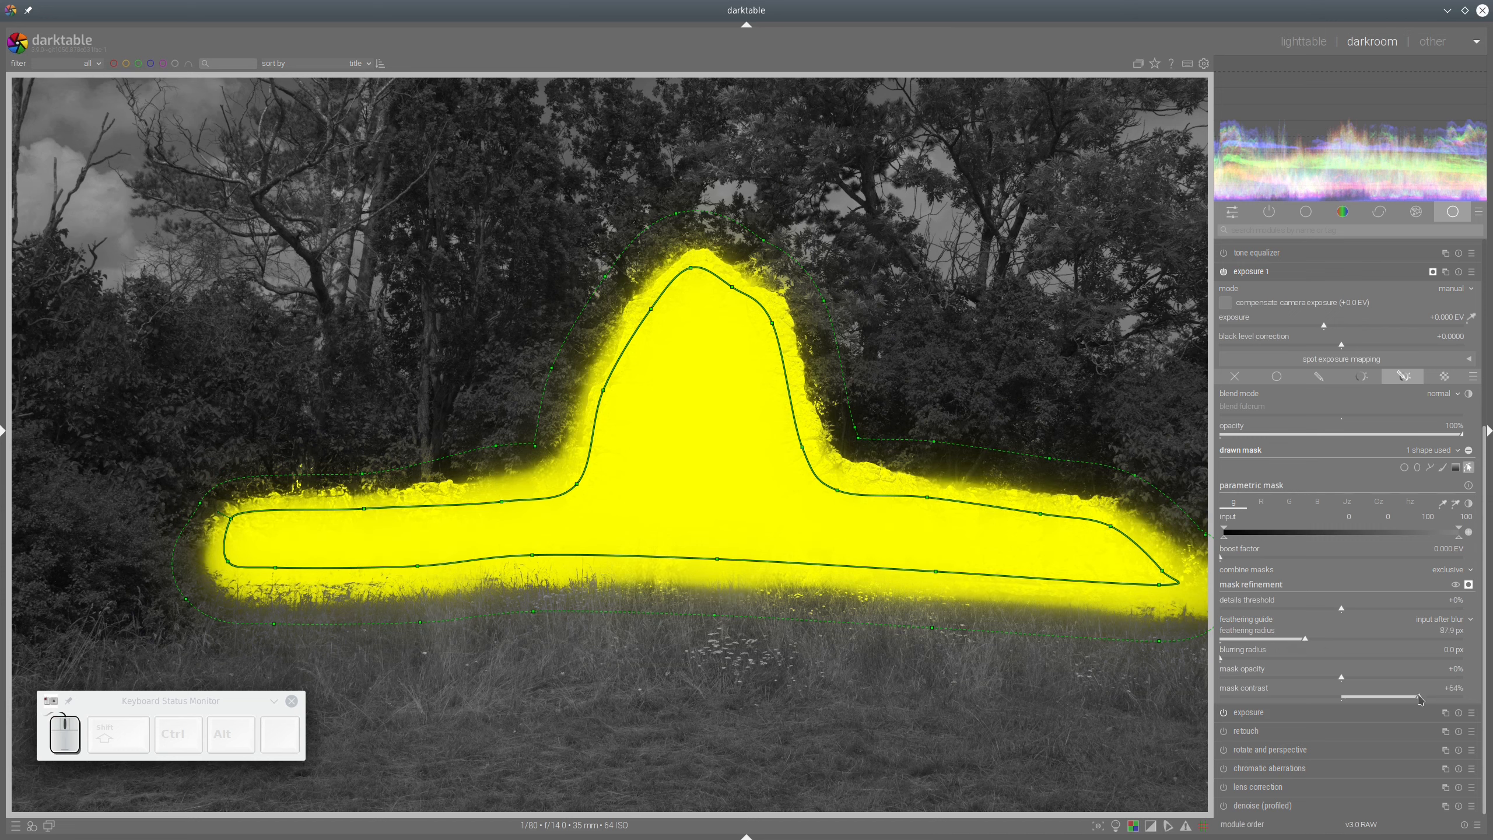
click(1411, 701)
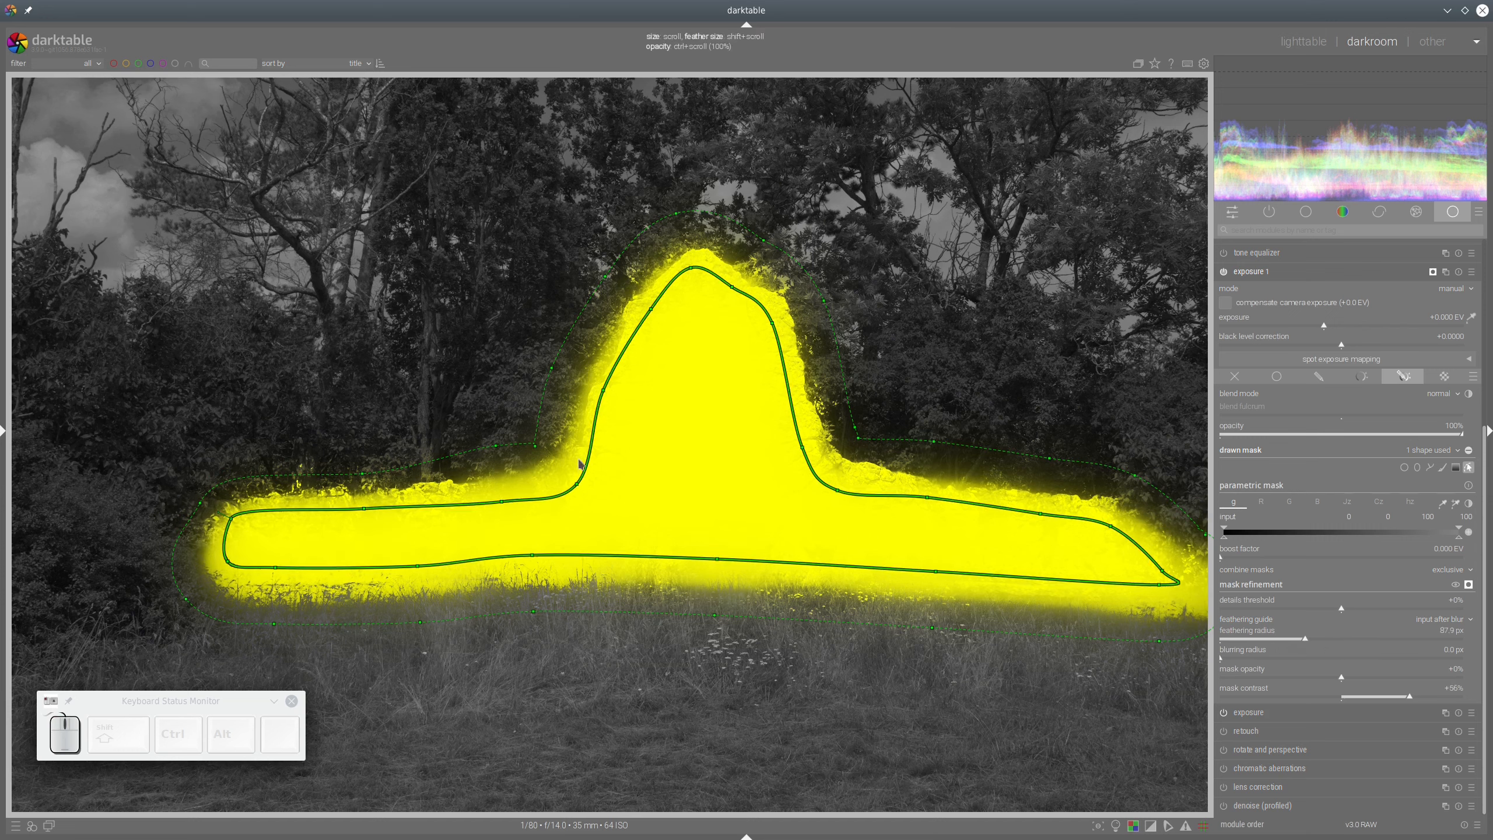
- Move the path node where the left wall meets the monument inward and pull the feather border there closer to the stone
click(503, 501)
drag(496, 446, 493, 458)
drag(578, 484, 551, 454)
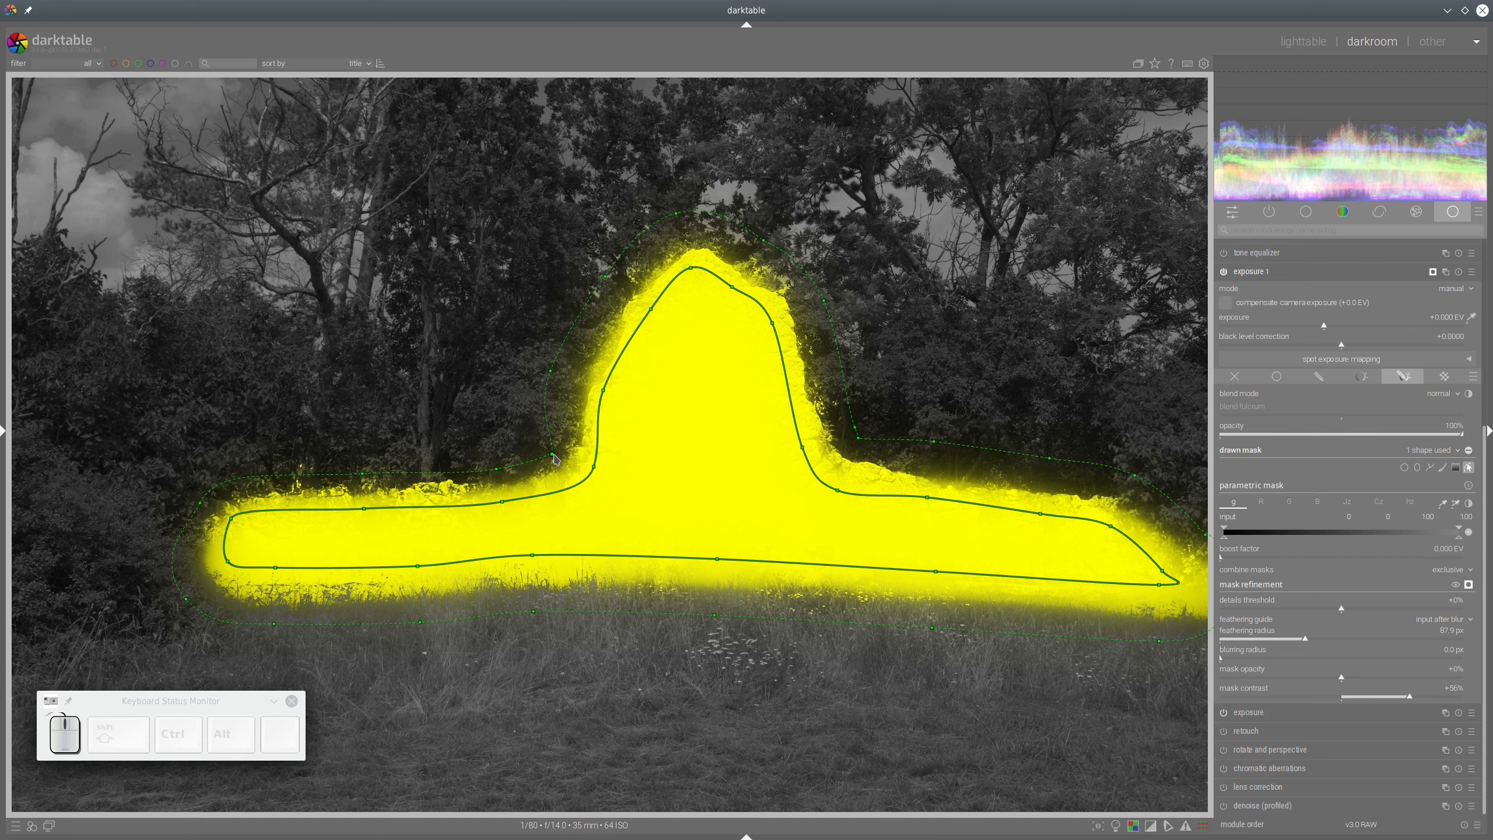
drag(554, 458, 555, 458)
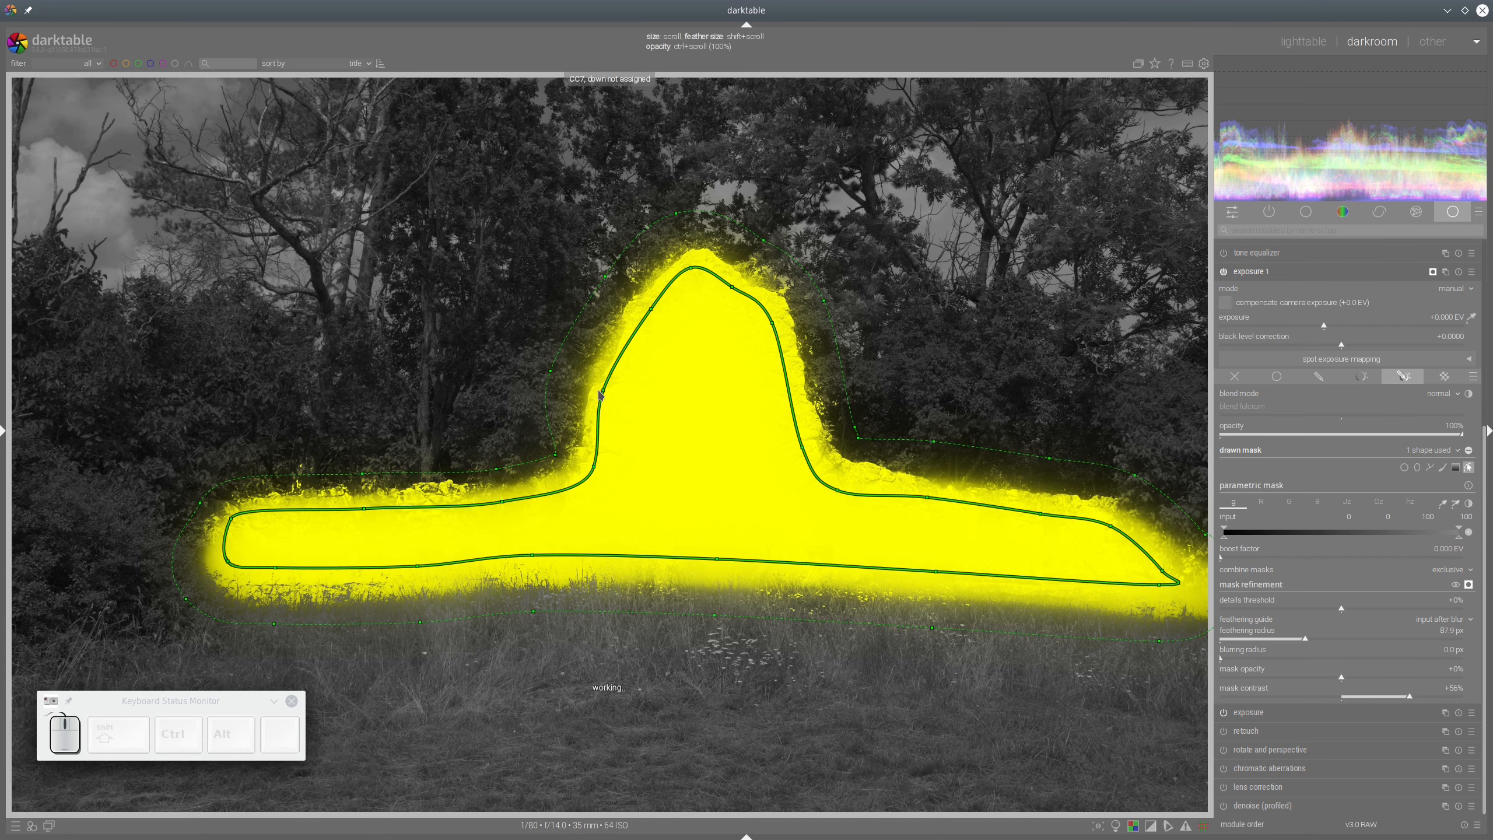
- Pull the feather border closer to the monument along its left side, peak and upper right side
click(603, 390)
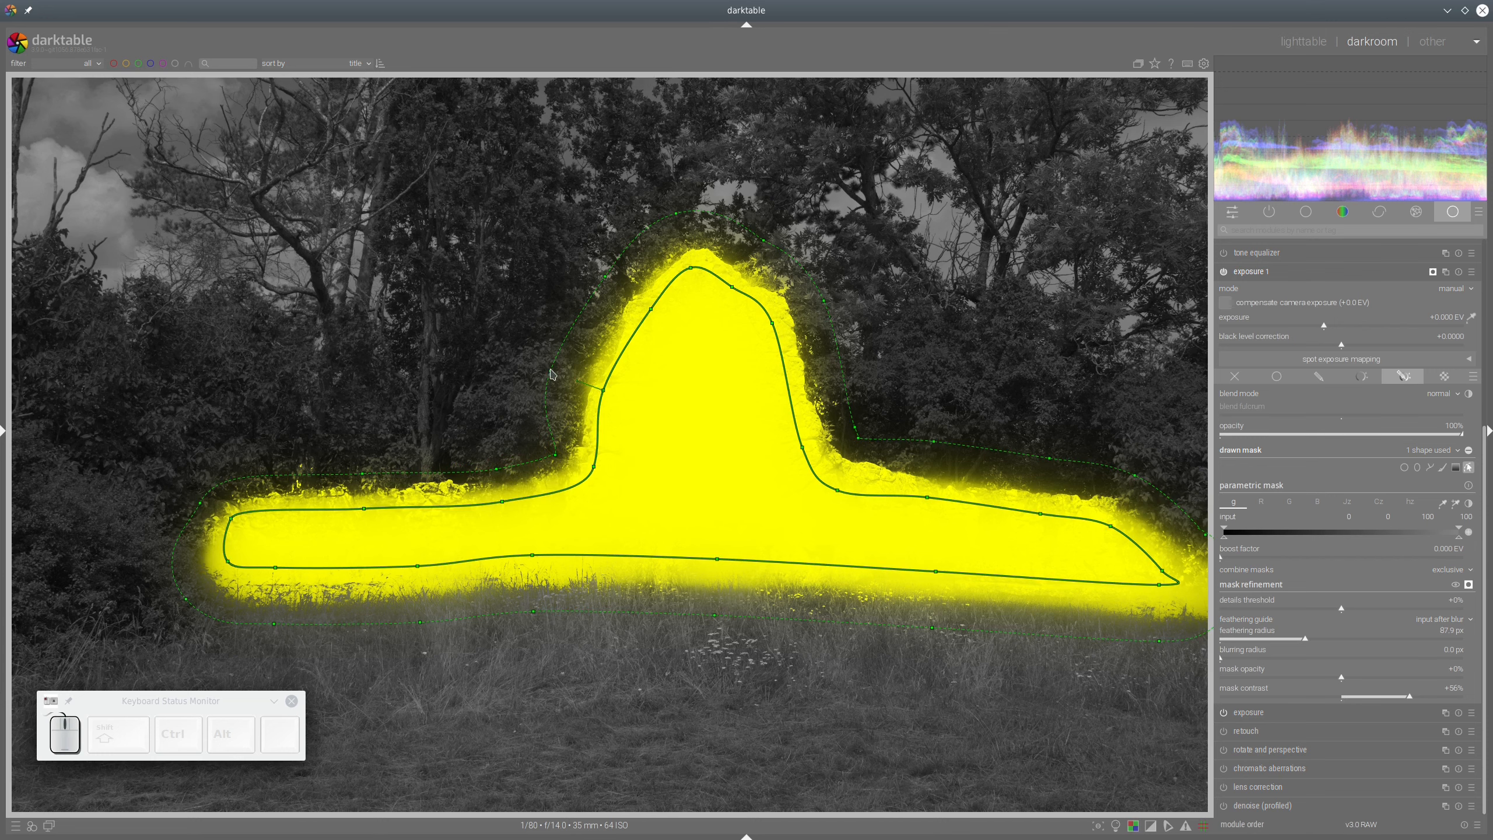
drag(551, 370, 568, 377)
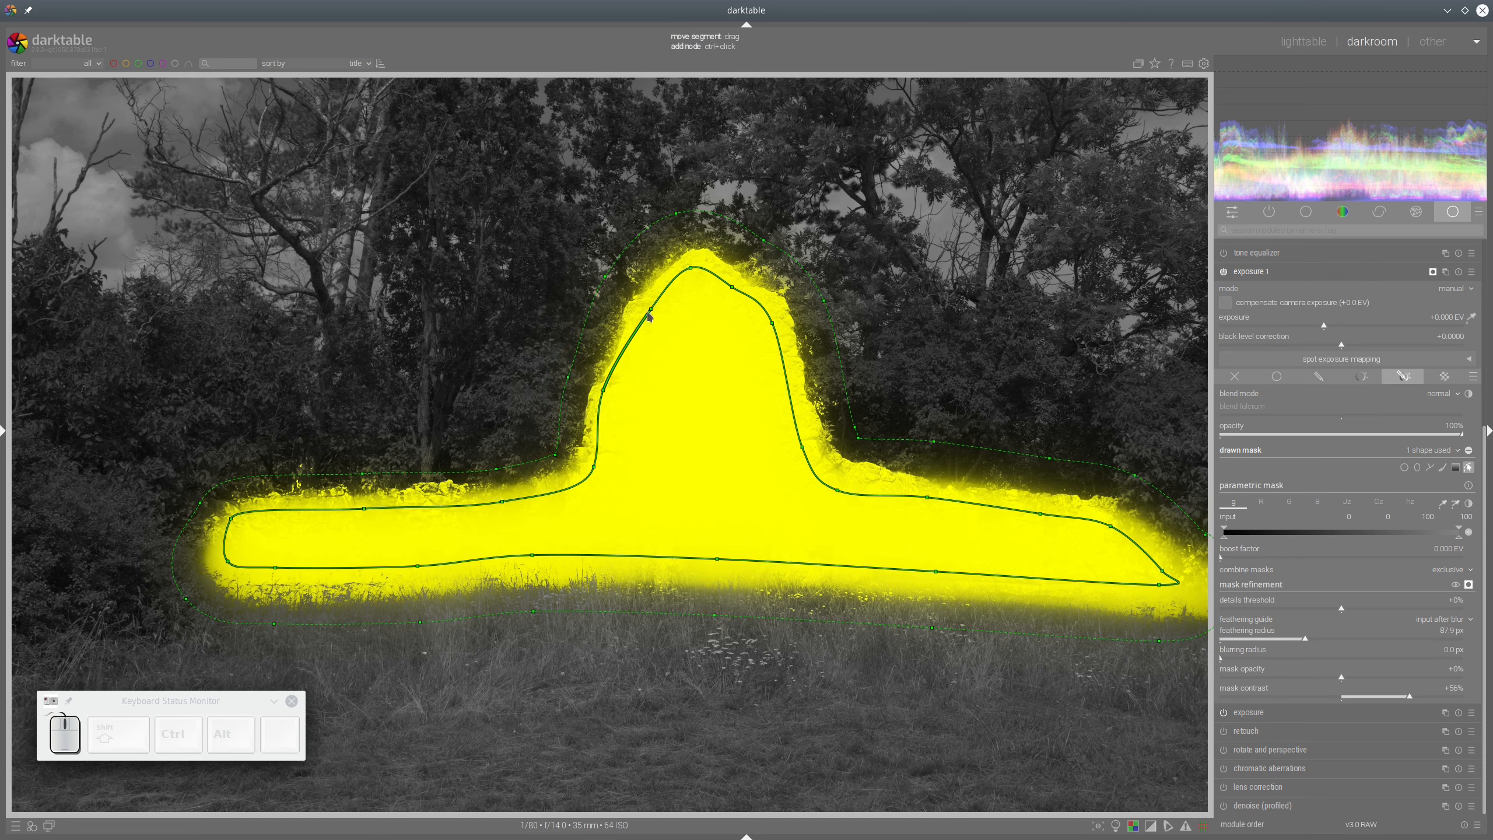
drag(605, 276, 614, 282)
drag(694, 219, 756, 253)
drag(824, 301, 813, 310)
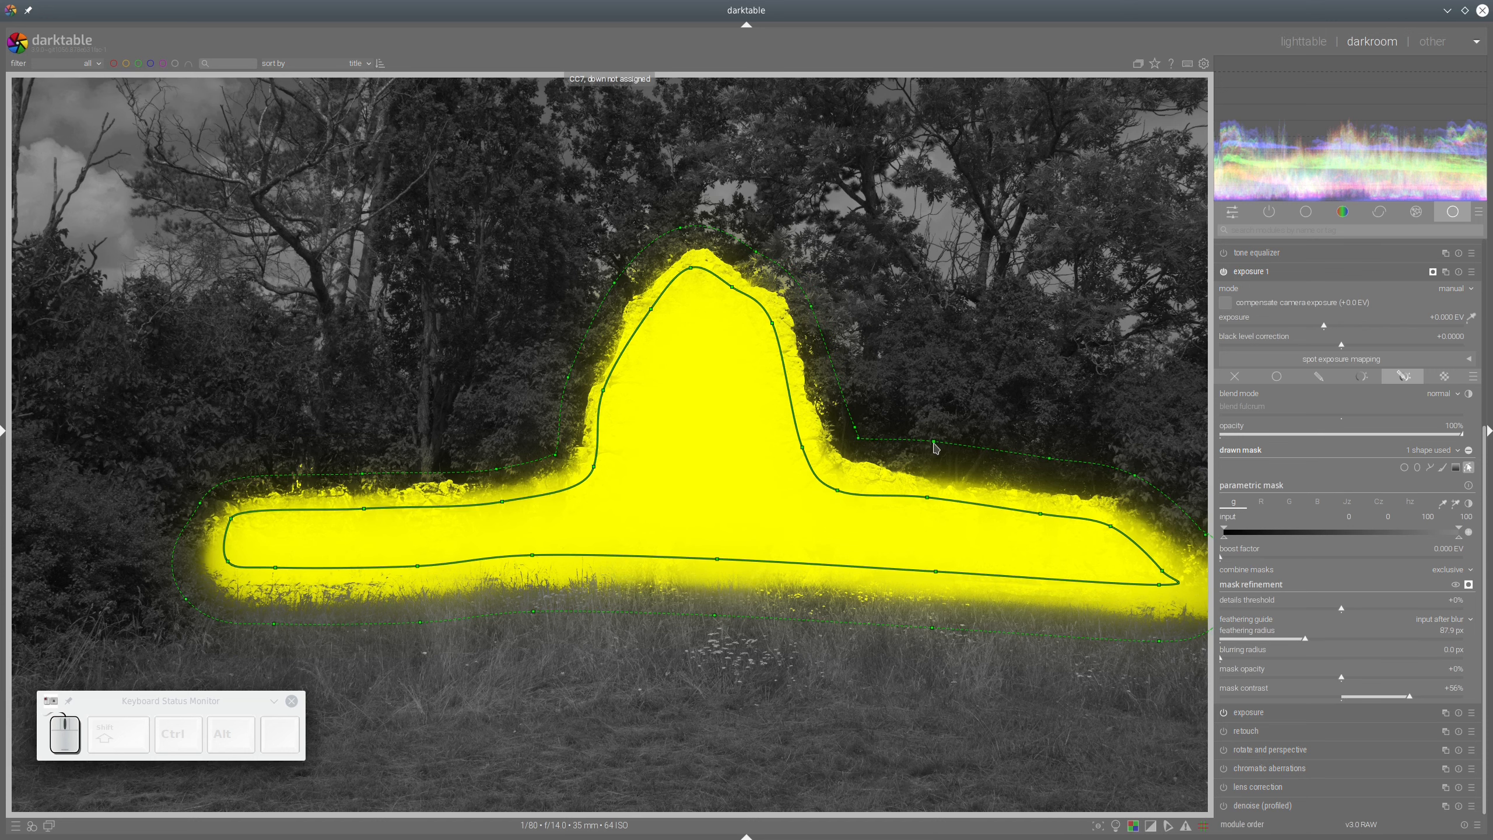
- Lower the feather border along the upper edge of the wall right of the monument
drag(931, 443, 932, 463)
drag(1052, 466, 1123, 491)
click(1120, 400)
- Reposition the path nodes at the wall's right end so the mask outline follows the end of the stone
drag(1120, 404, 945, 362)
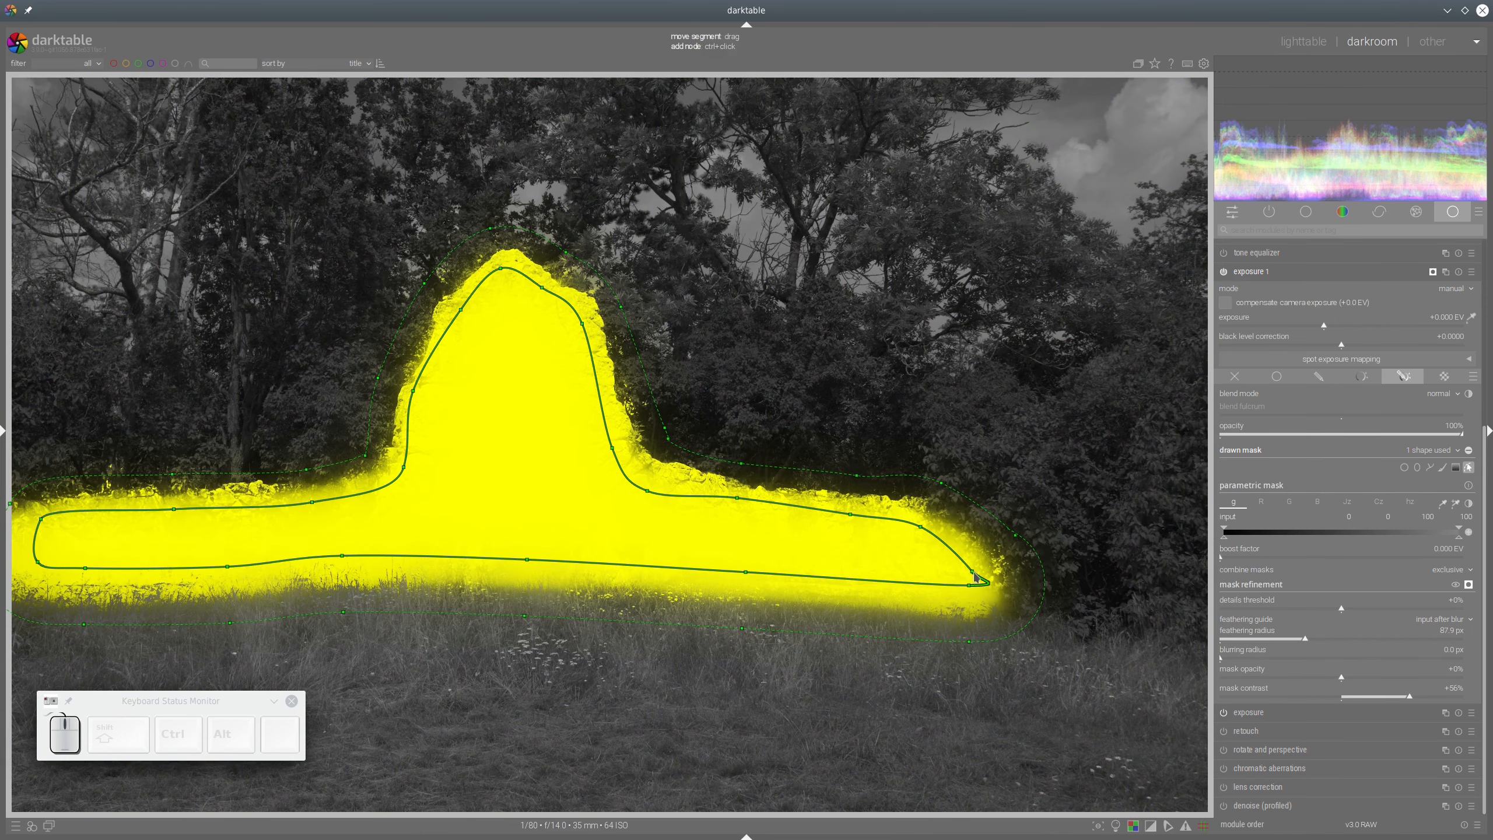
drag(974, 576, 990, 530)
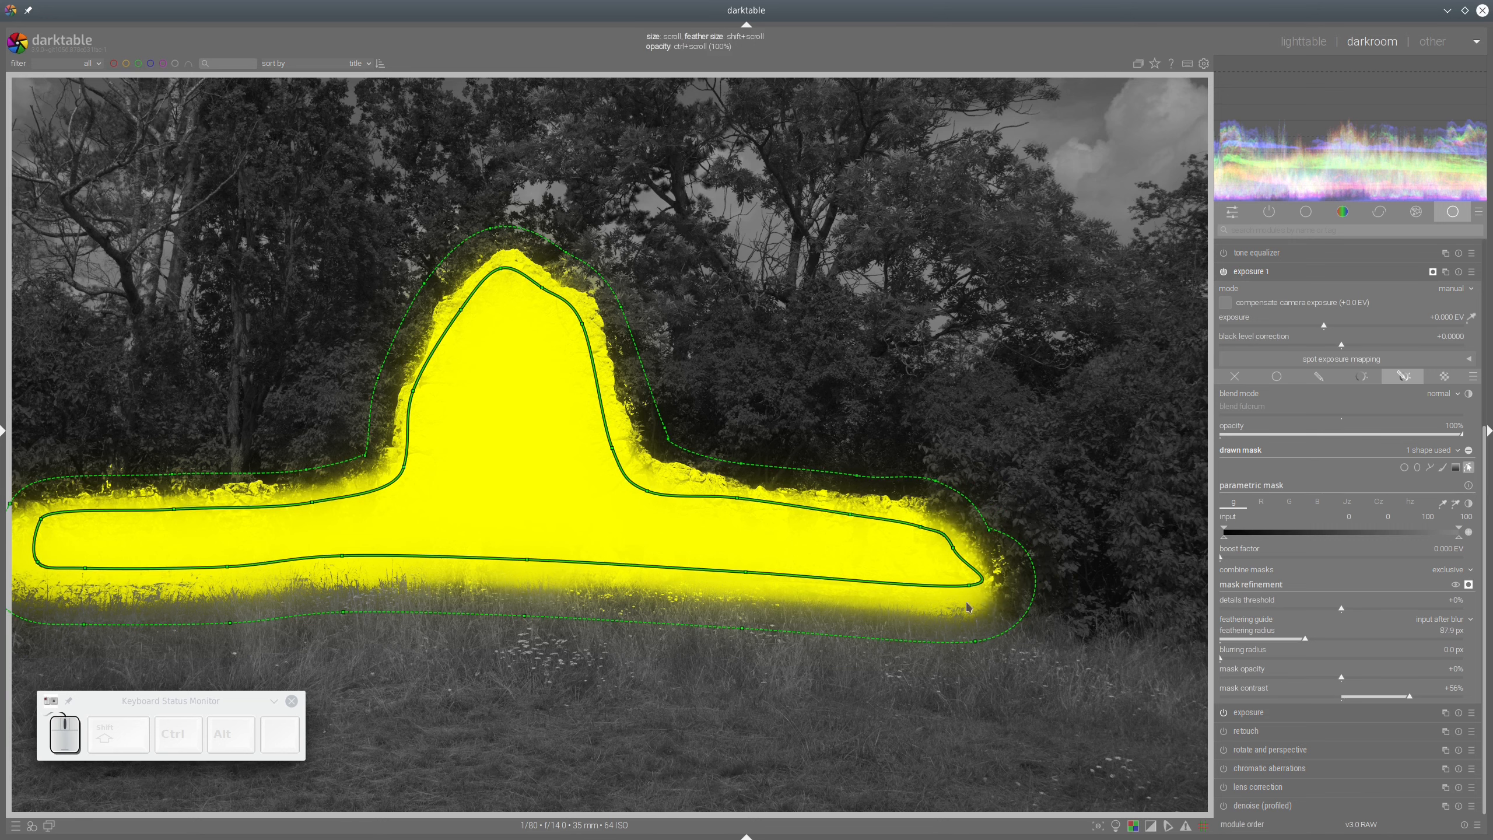
drag(970, 585, 944, 584)
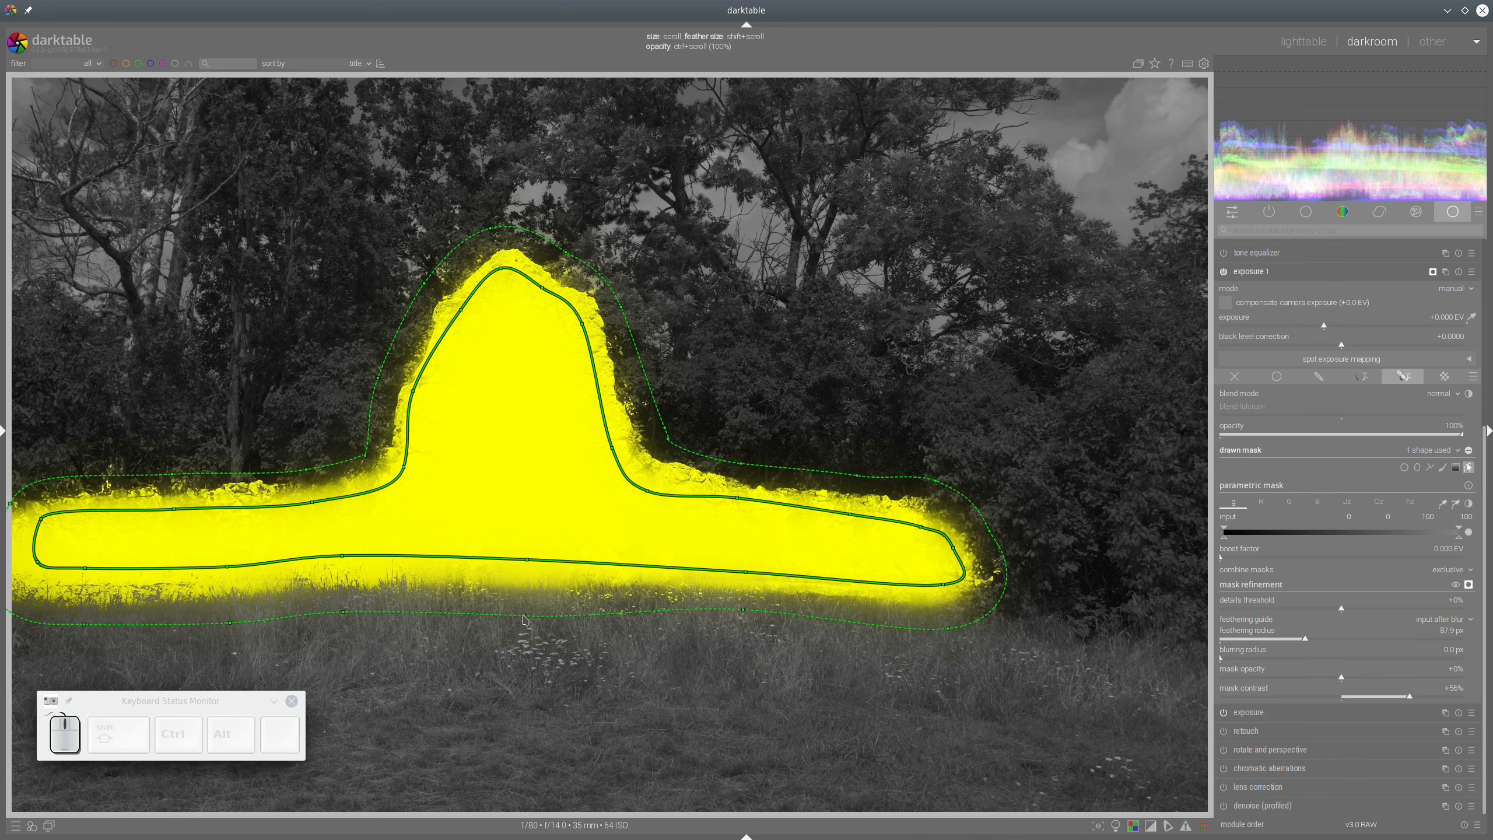
- Raise the feather border along the base of the monument and left wall, and tighten it at the lower left corner
drag(523, 616, 524, 600)
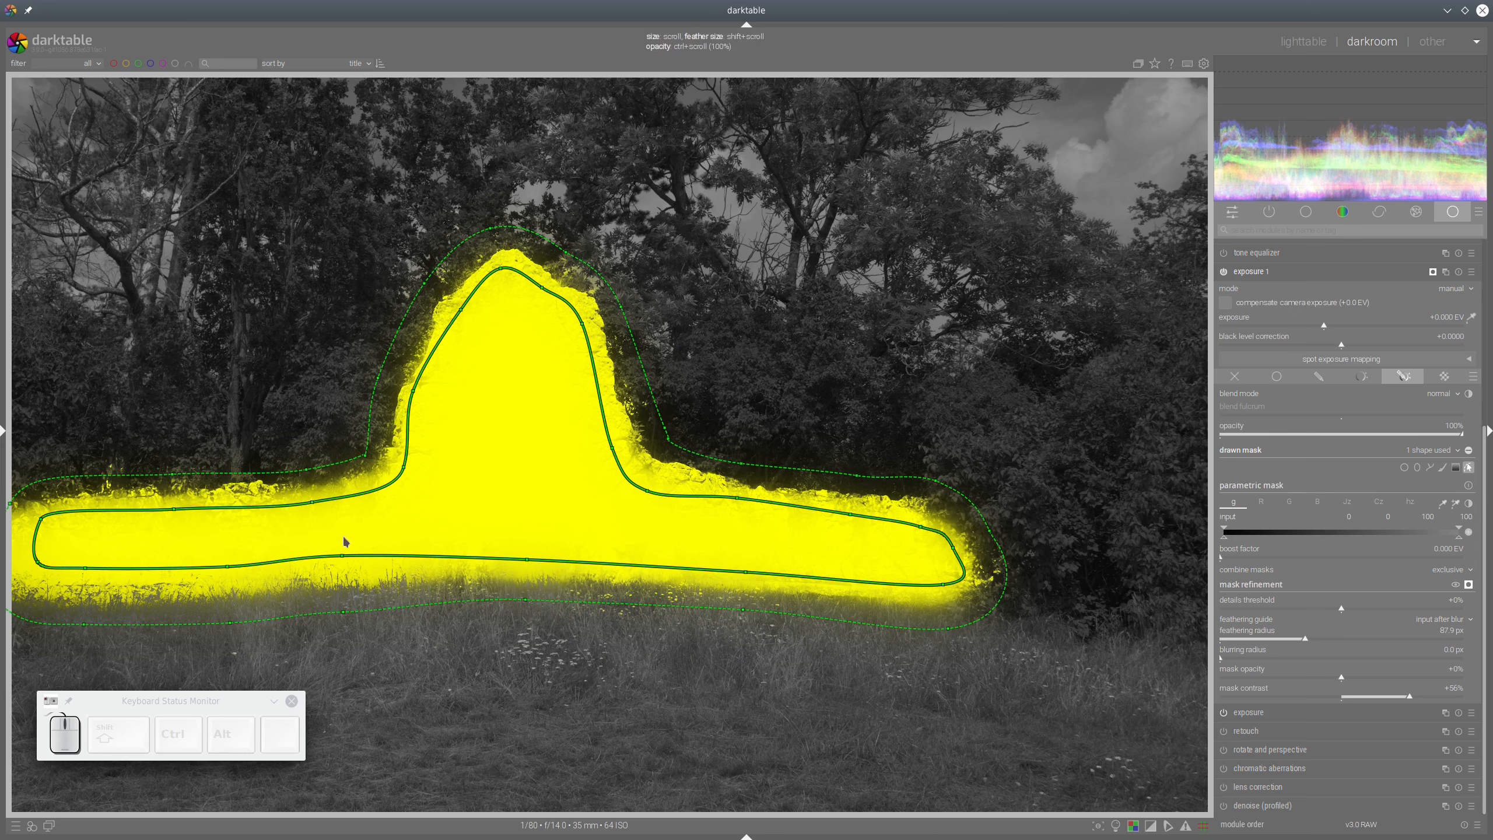
drag(124, 388, 623, 512)
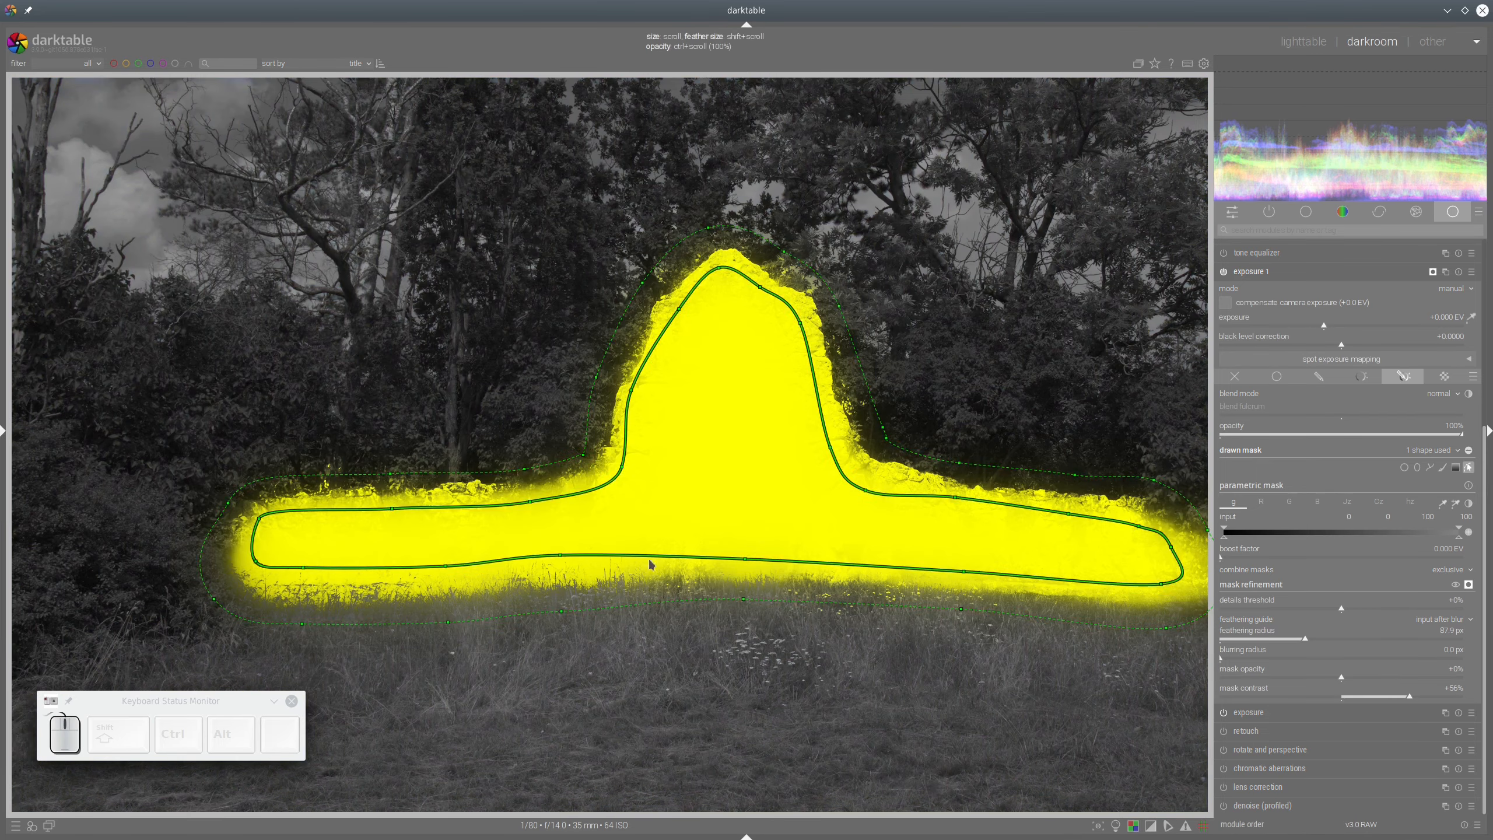
drag(561, 612, 561, 598)
click(450, 625)
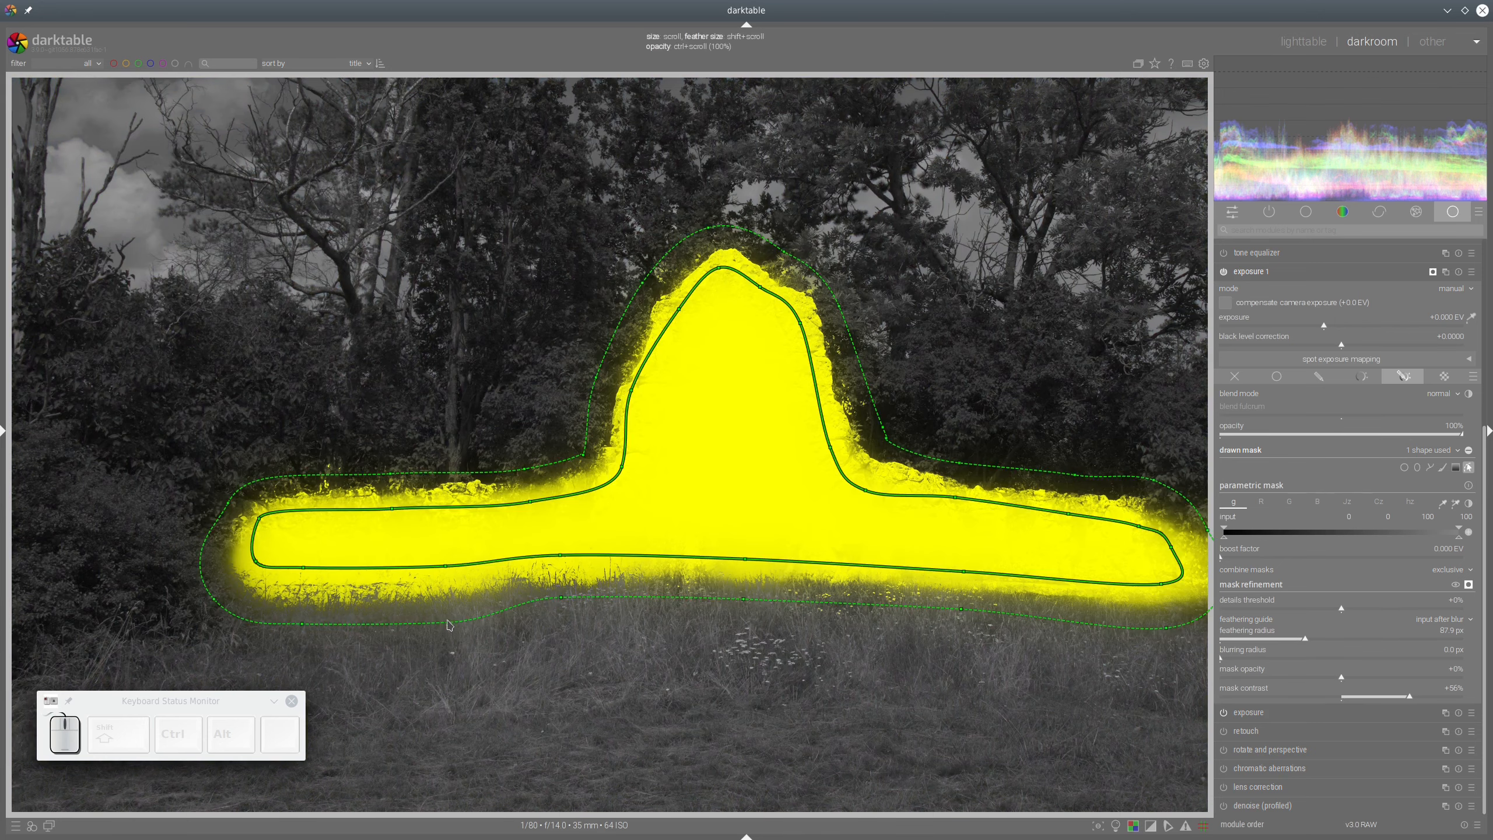
drag(449, 626, 343, 624)
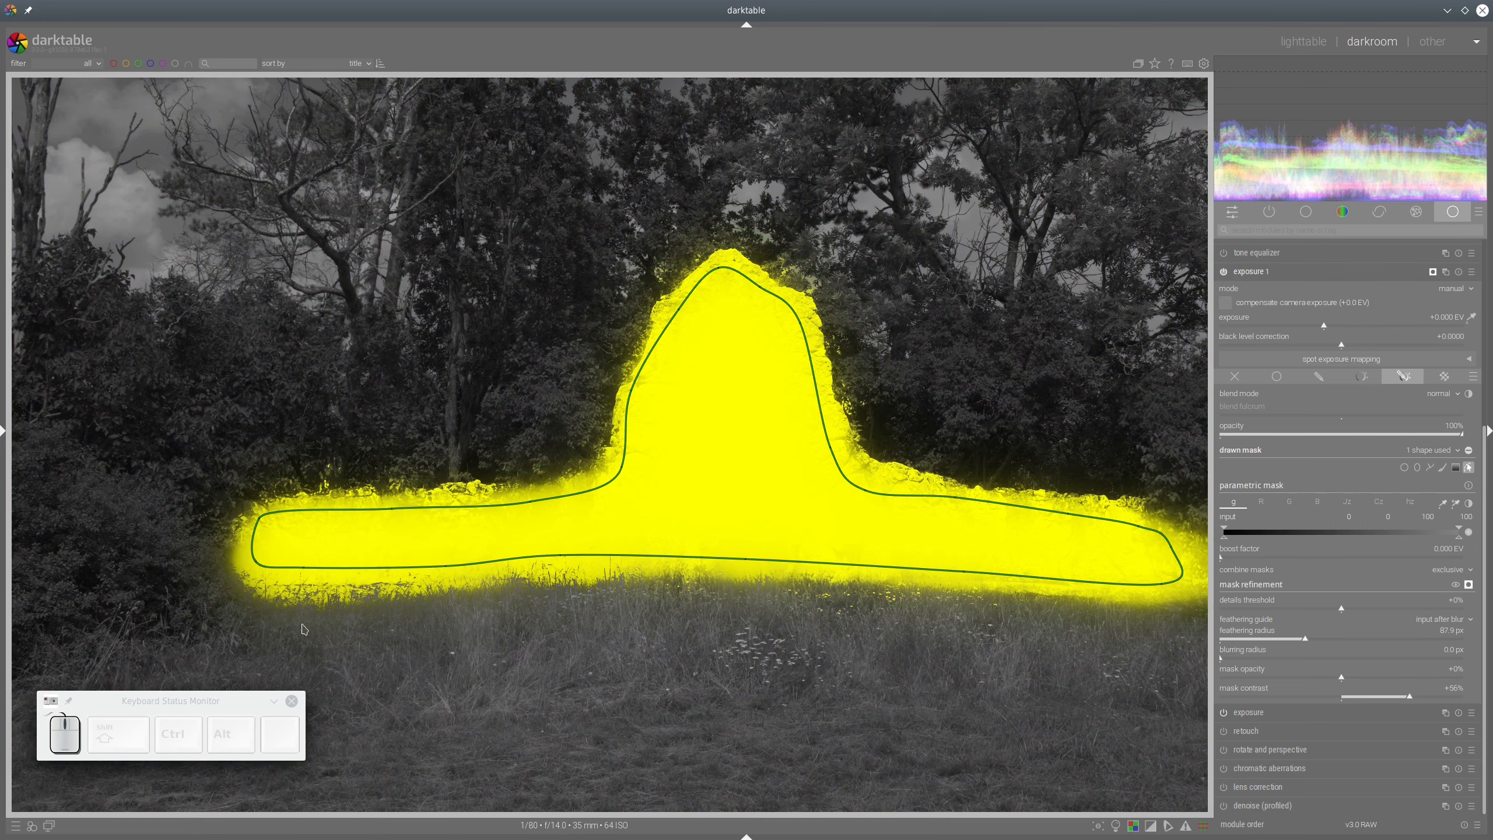
drag(306, 622, 304, 619)
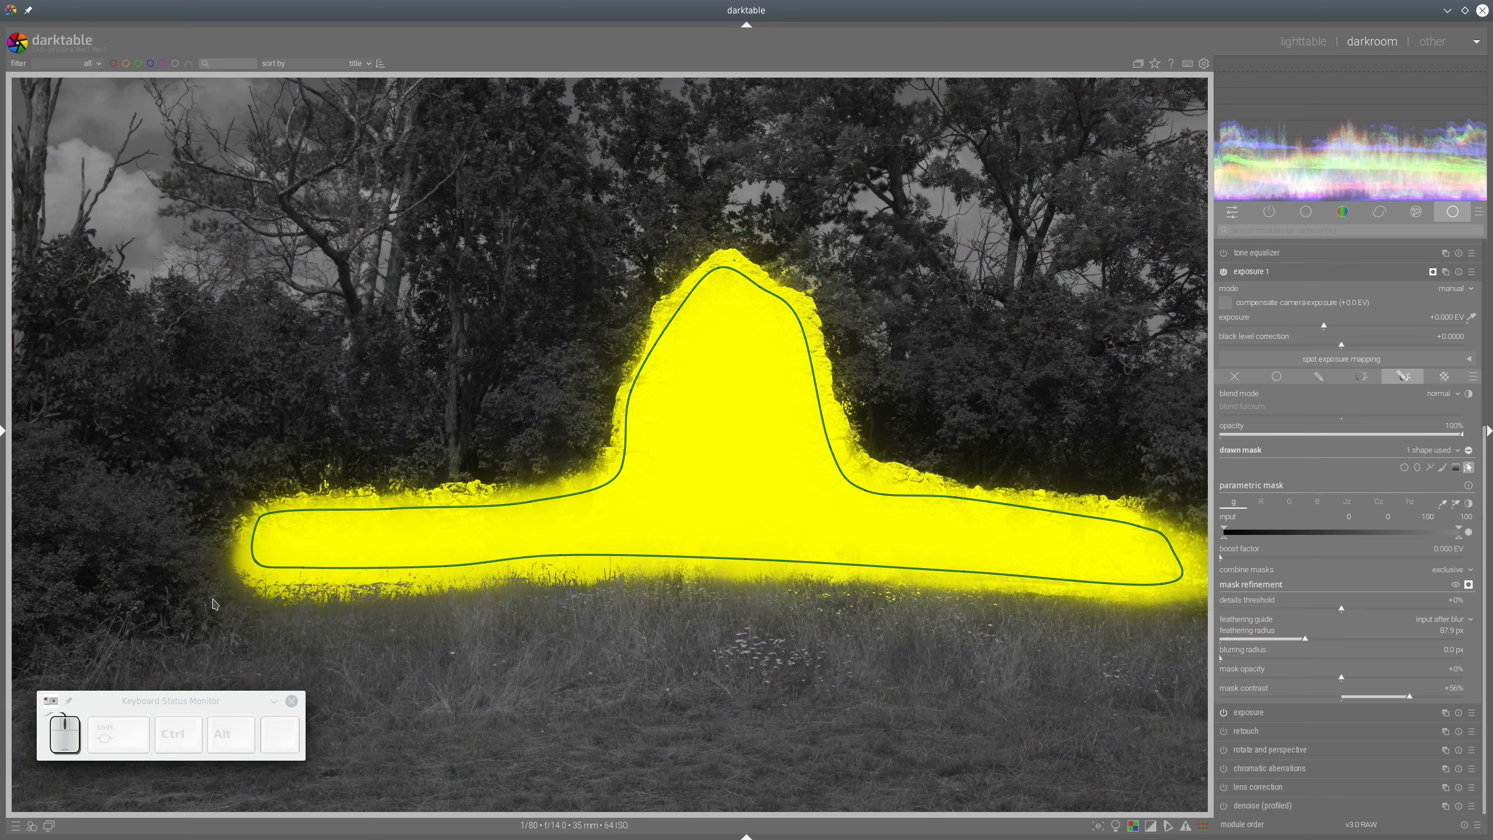
drag(215, 600, 230, 598)
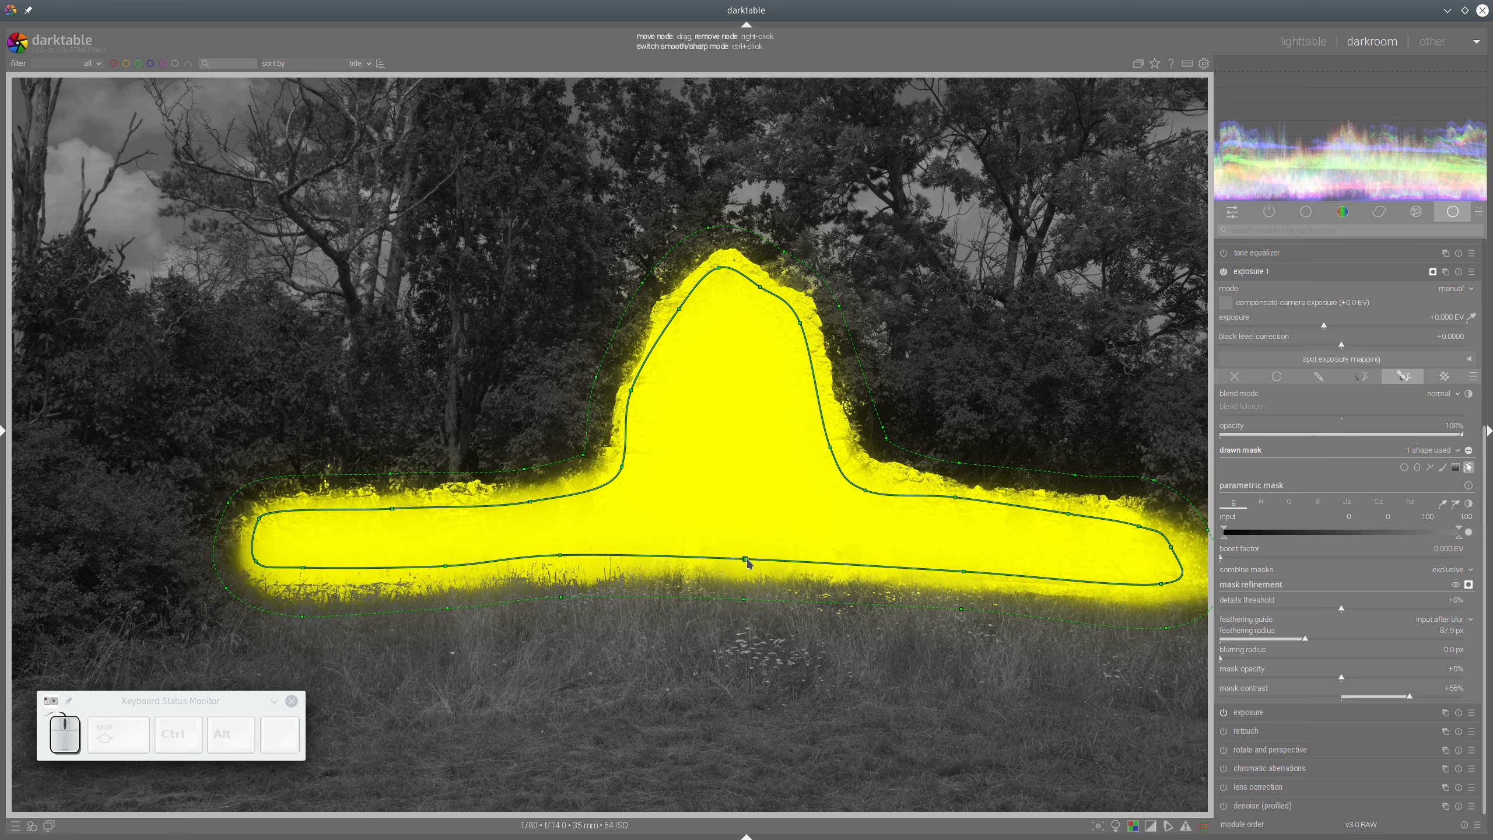
- Move the path nodes along the mask's lower edge upward, away from the grass below the monument and right wall
drag(746, 559, 746, 556)
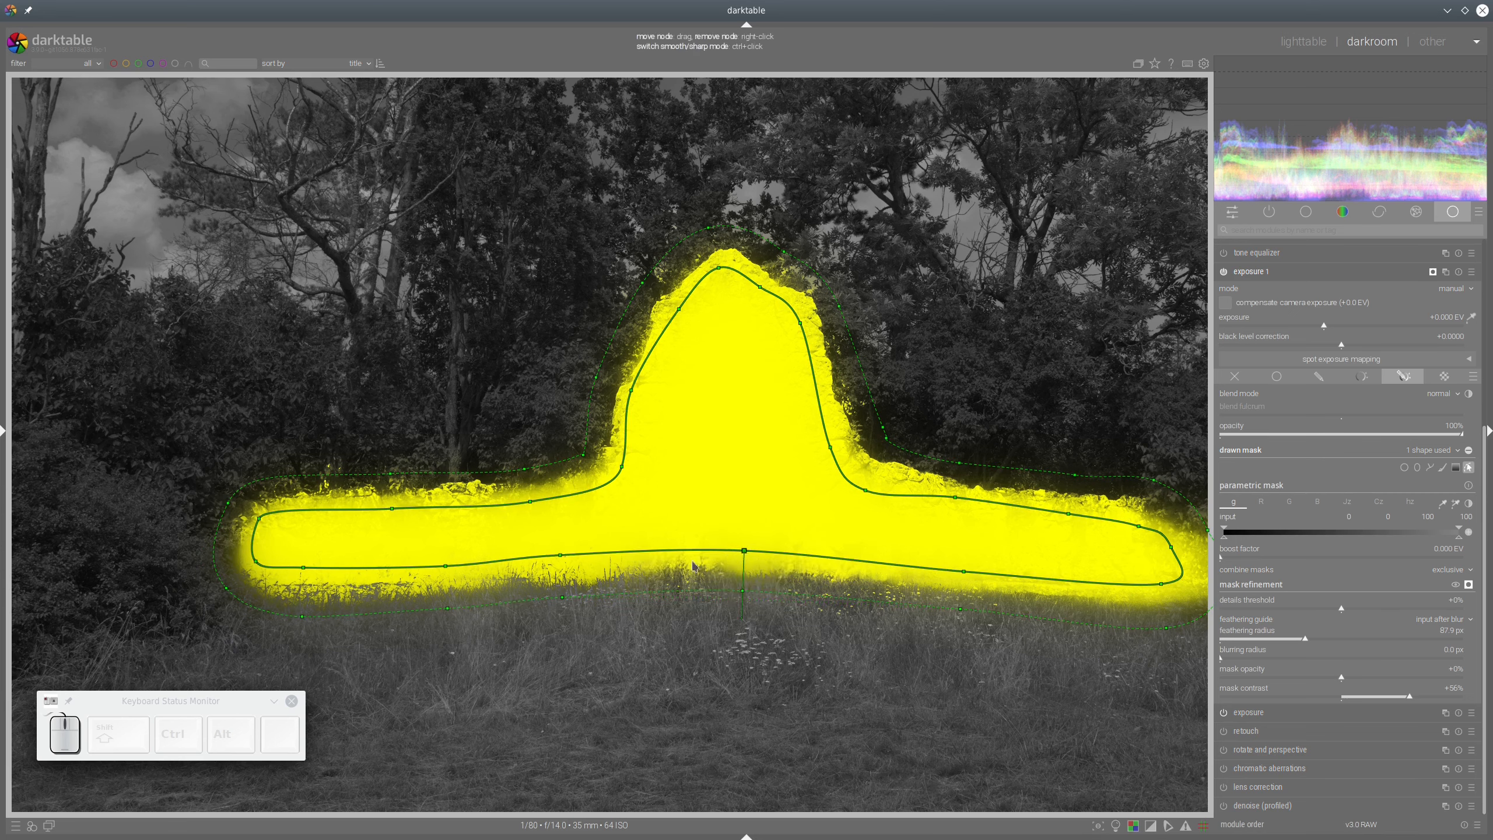
drag(561, 556, 563, 550)
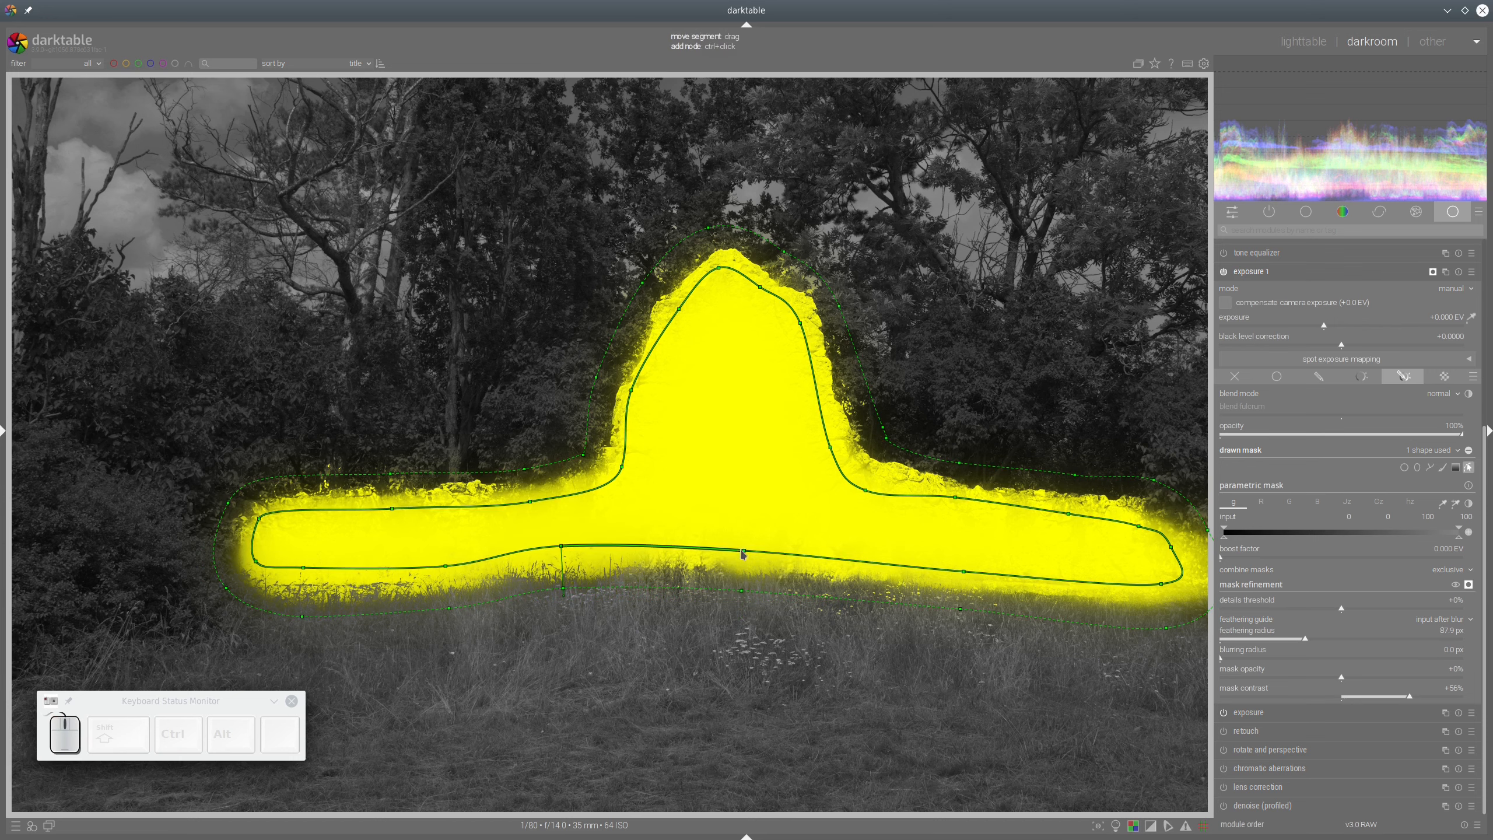
drag(743, 552, 754, 542)
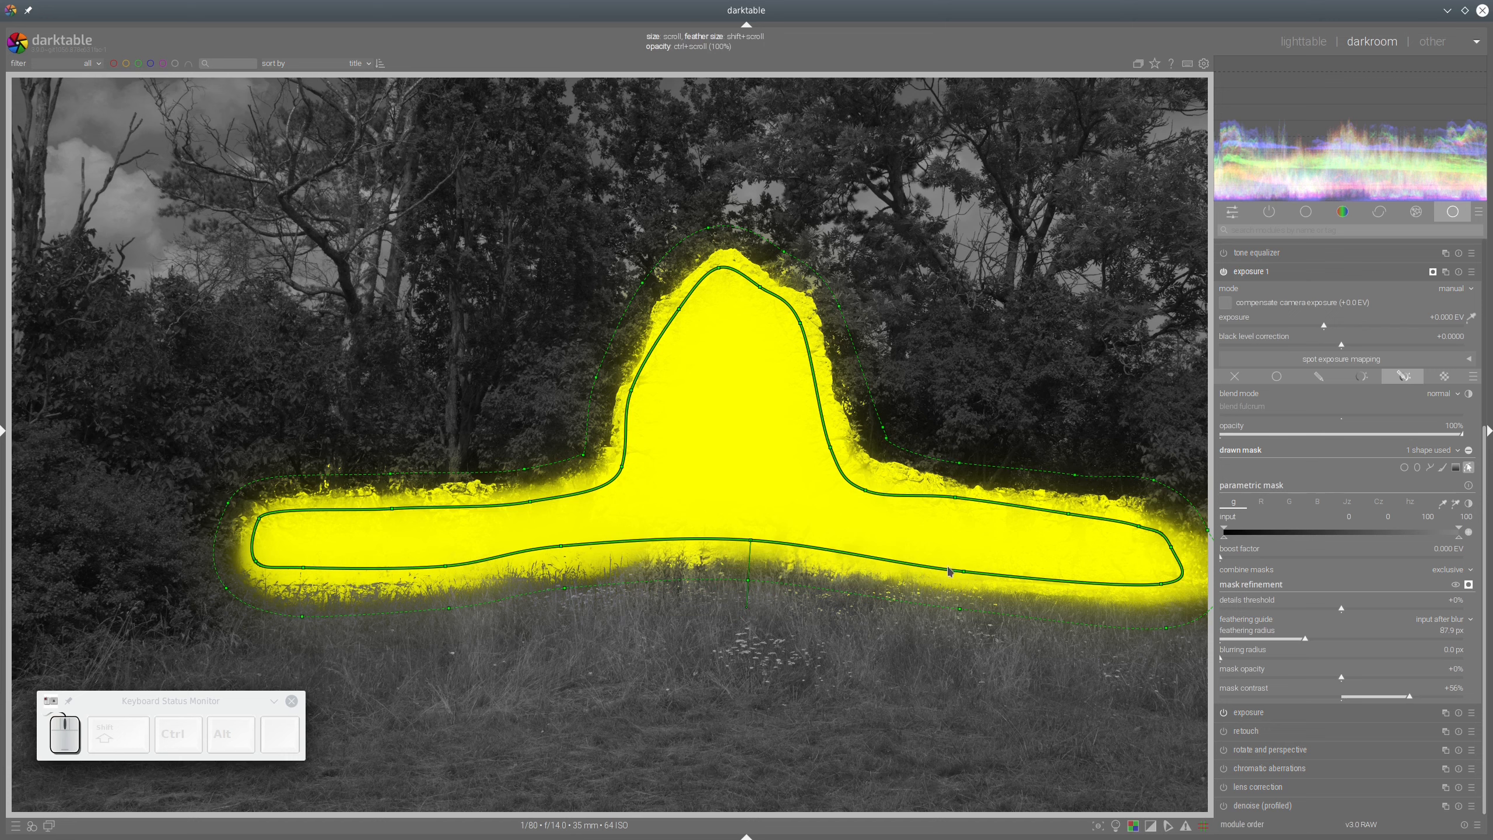
drag(965, 576, 970, 571)
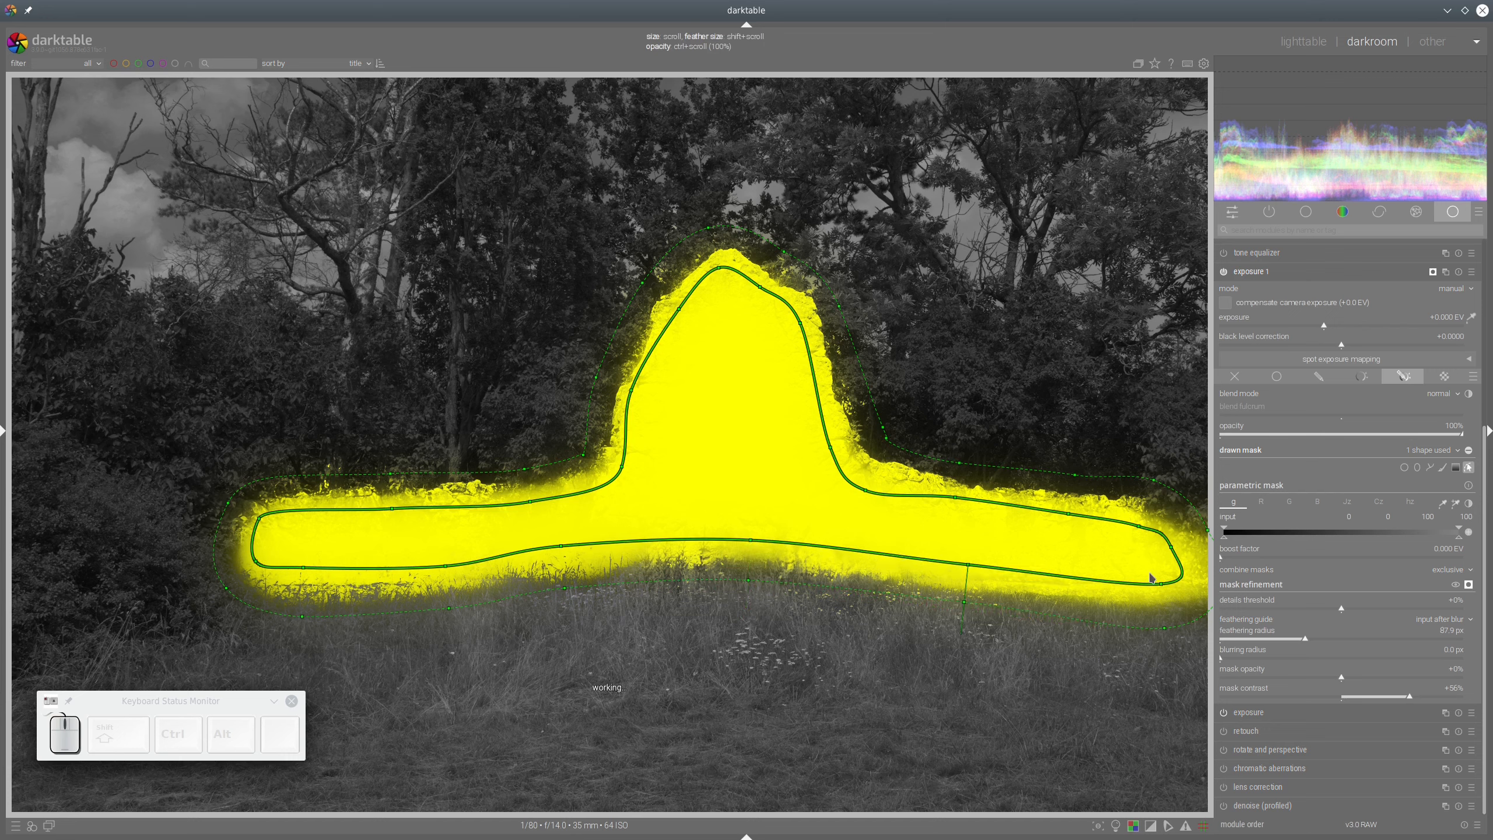
- Refine the path nodes and feather border at the lower right end of the wall, and hide the mask overlay
drag(1163, 587, 1162, 548)
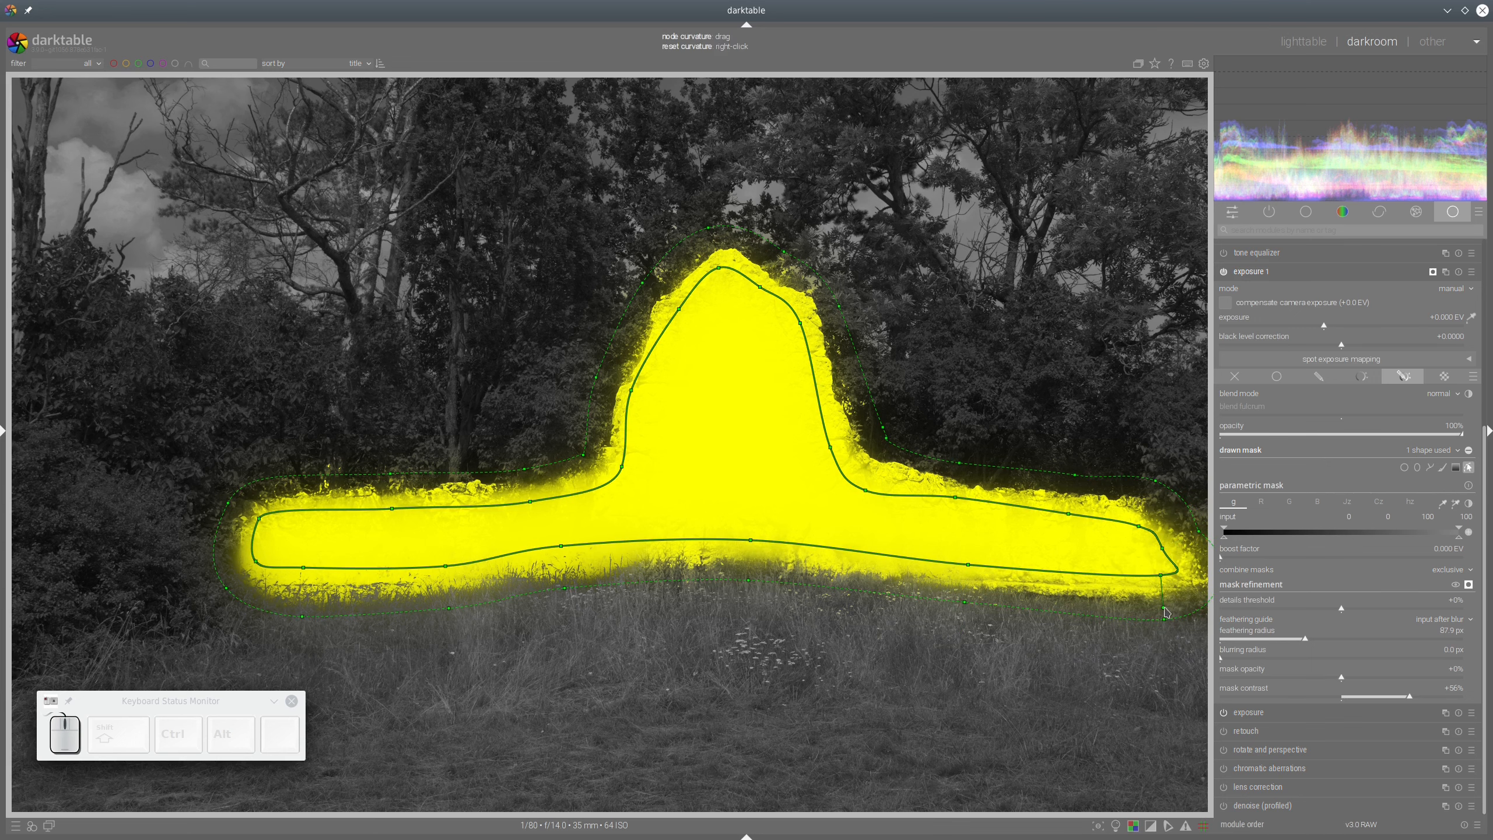
drag(1167, 612, 1172, 603)
click(1163, 551)
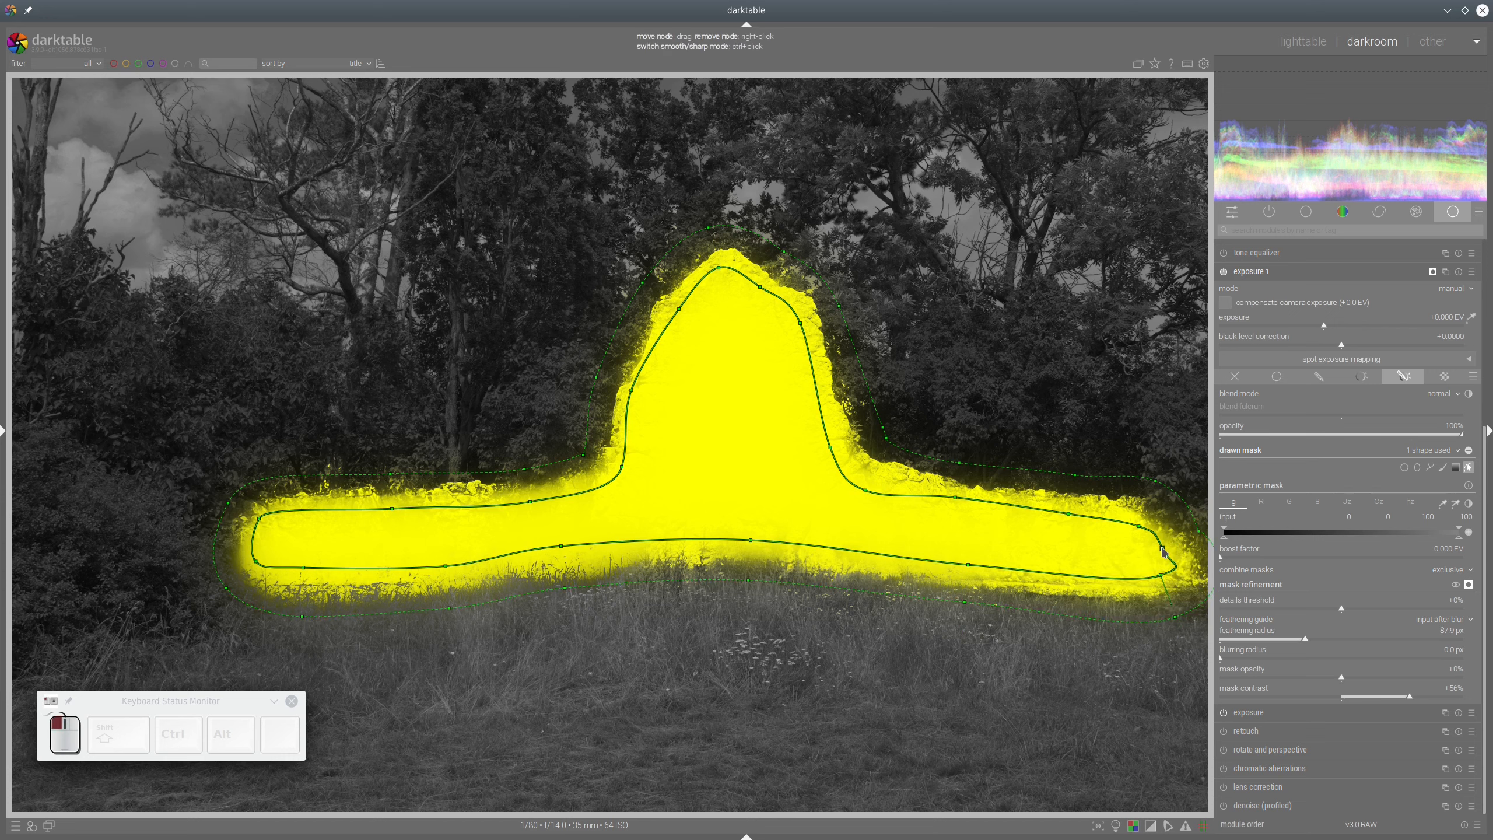
drag(1162, 548, 1167, 546)
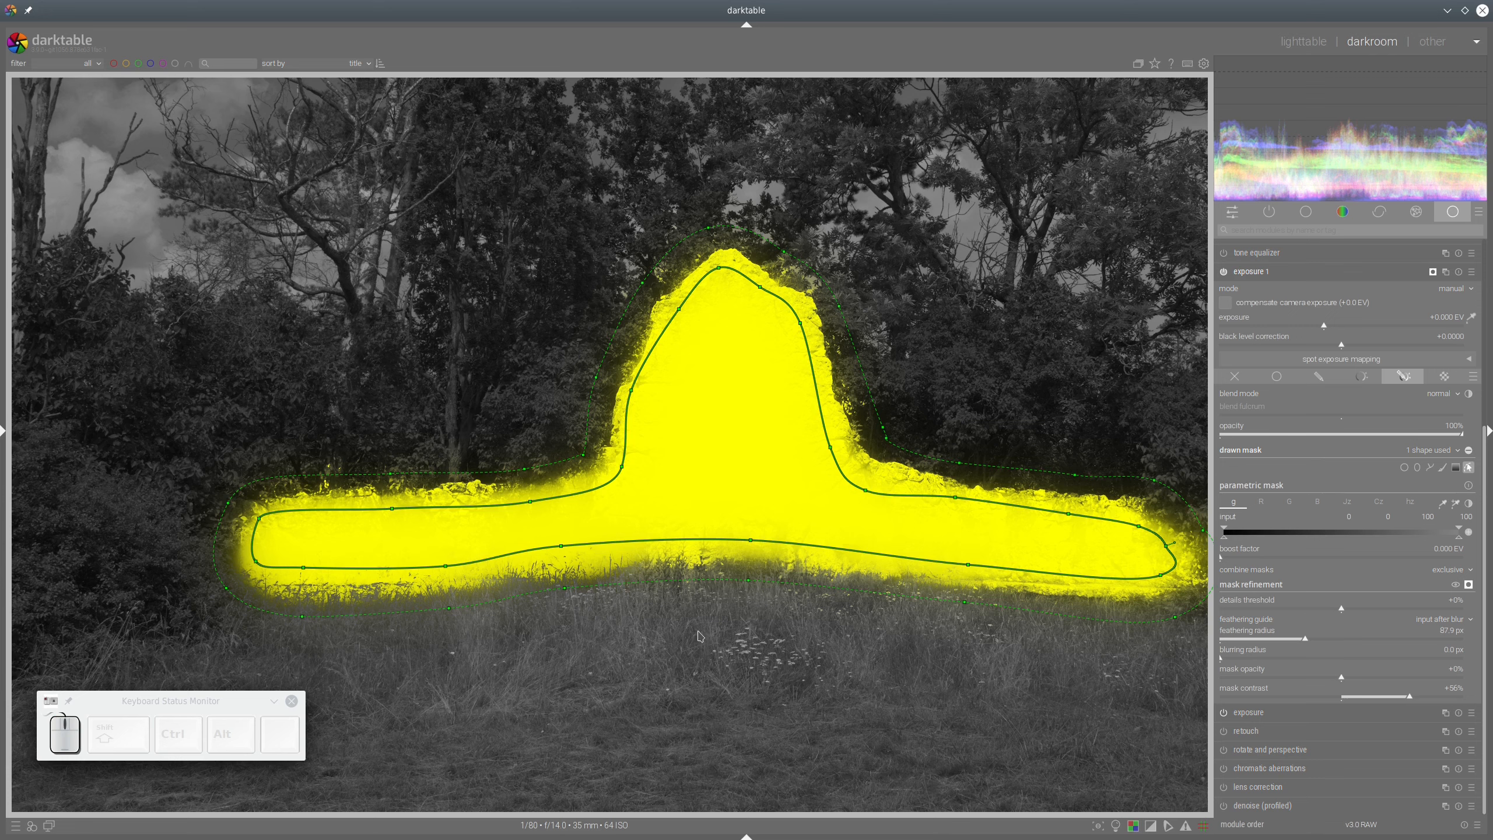
click(1469, 584)
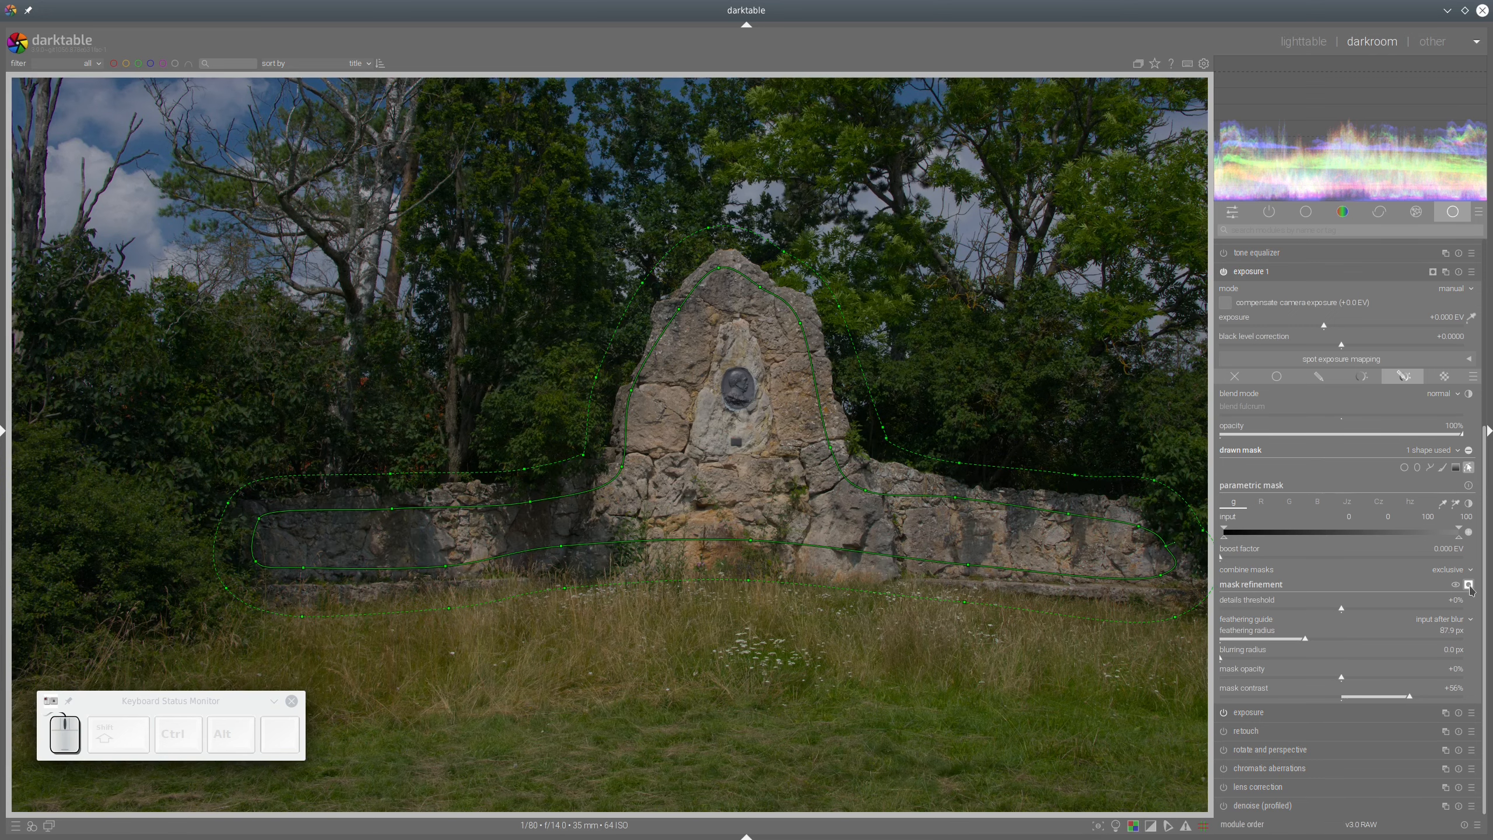
- Raise the masked exposure instance to about +1.13 EV to brighten the monument, and hide the path outline
click(1469, 467)
drag(1335, 326, 1363, 327)
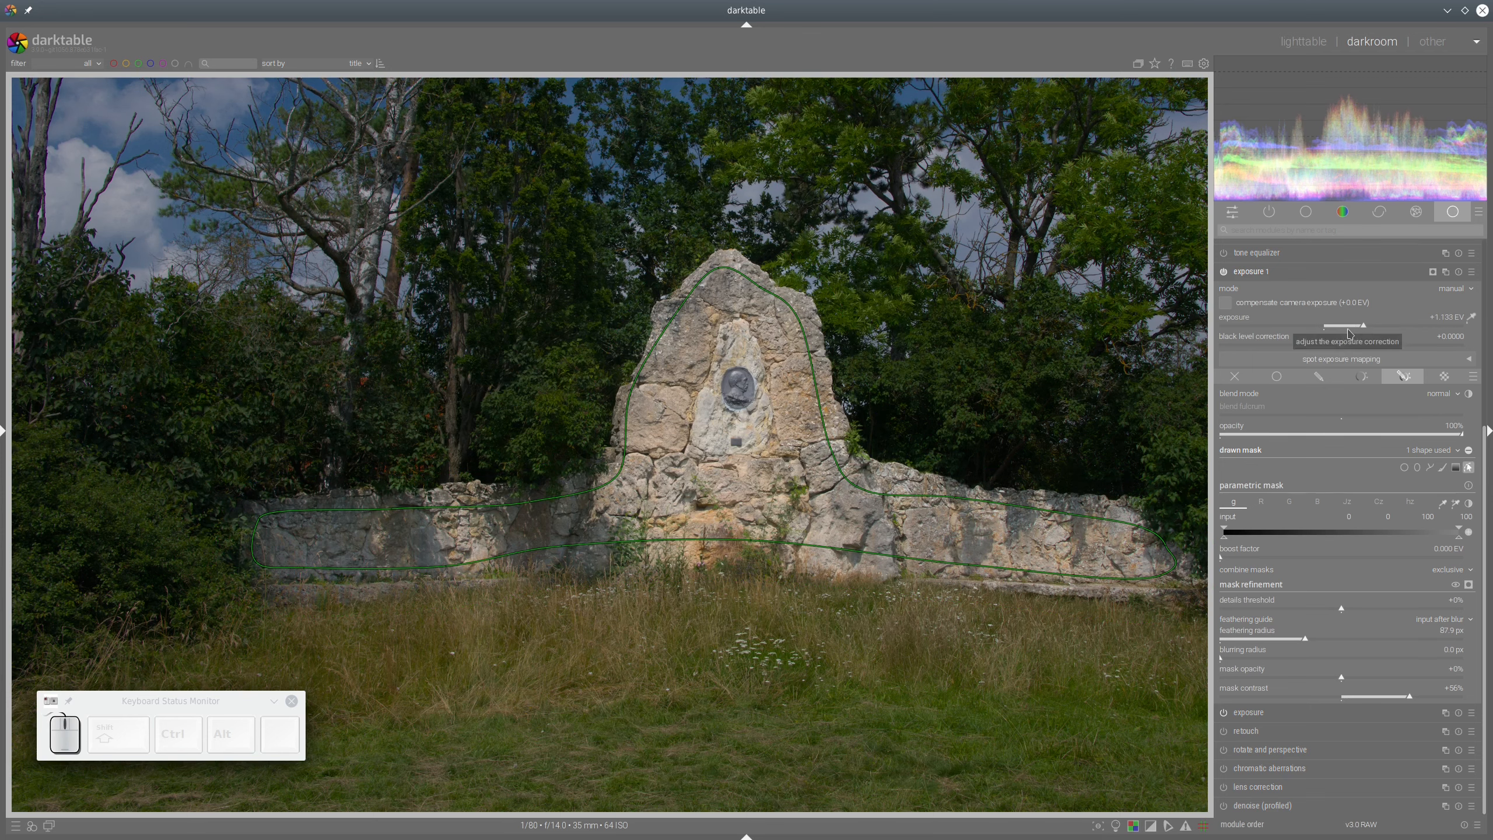
ctrl+scroll(991, 360, down, 3)
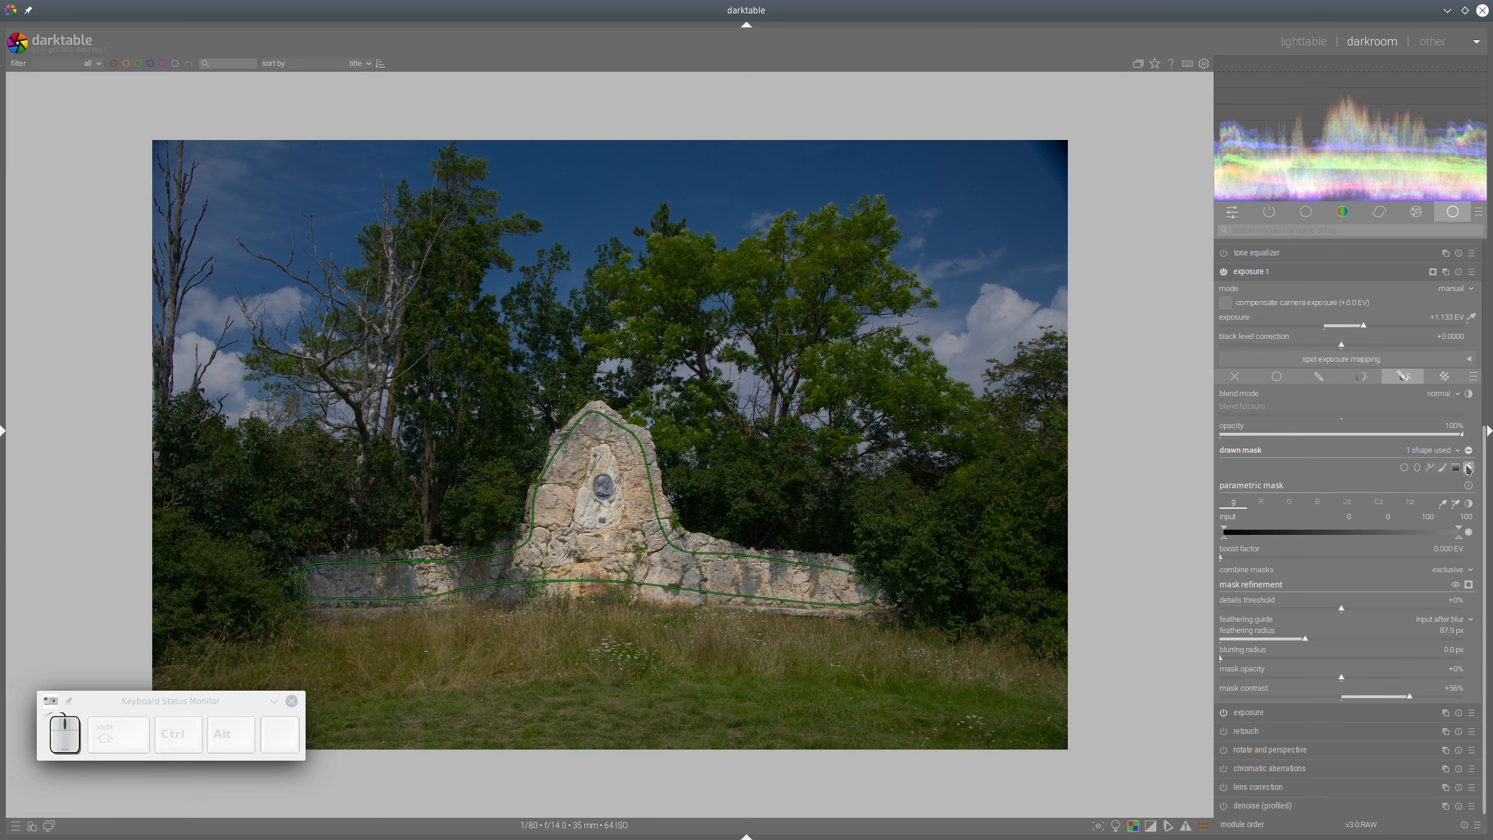
click(1469, 469)
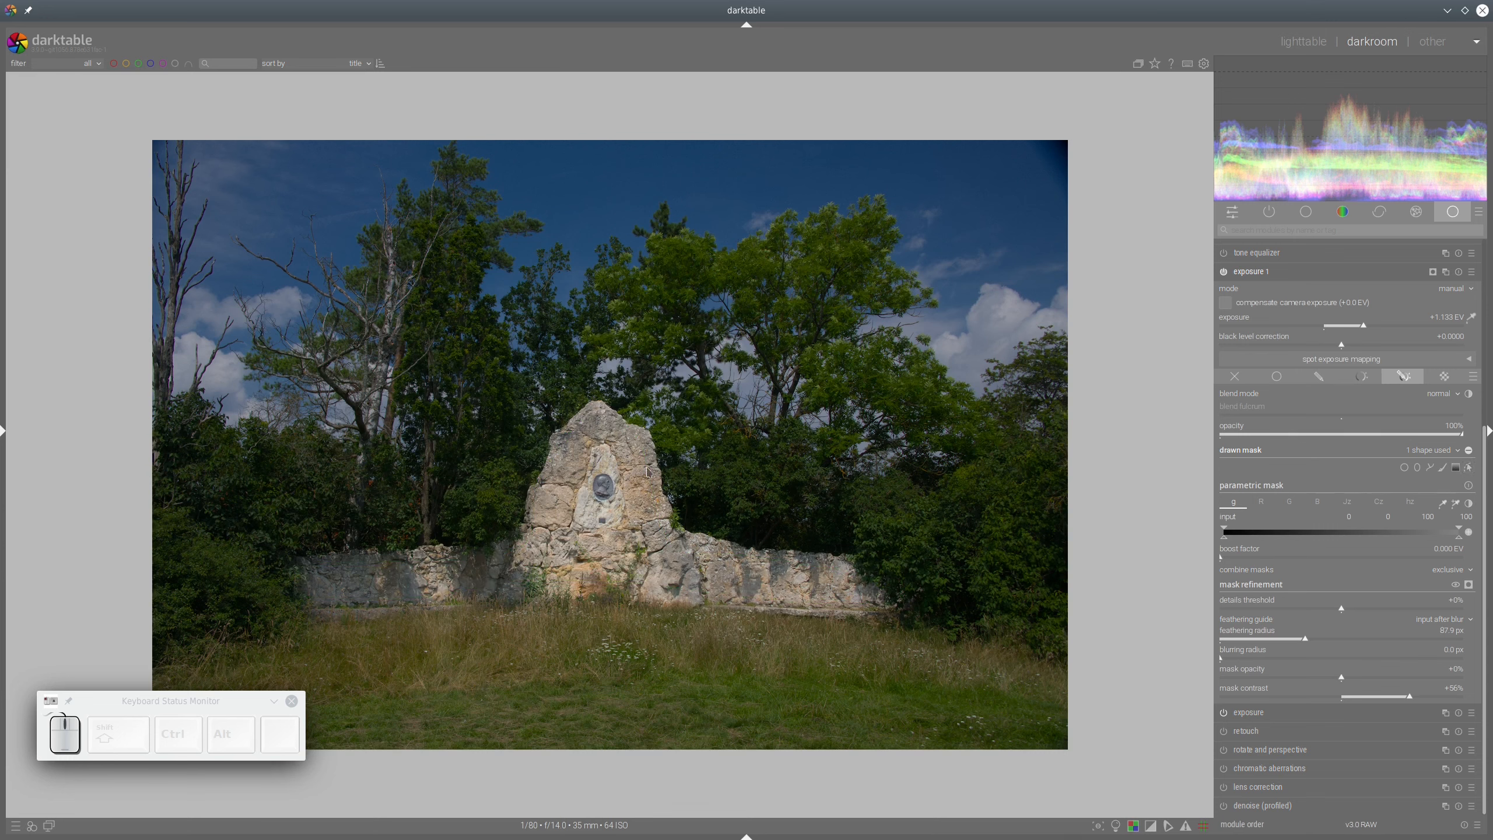
- Examine the brightened monument and both walls up close to check how the mask blends with the surroundings
scroll(742, 542, up, 3)
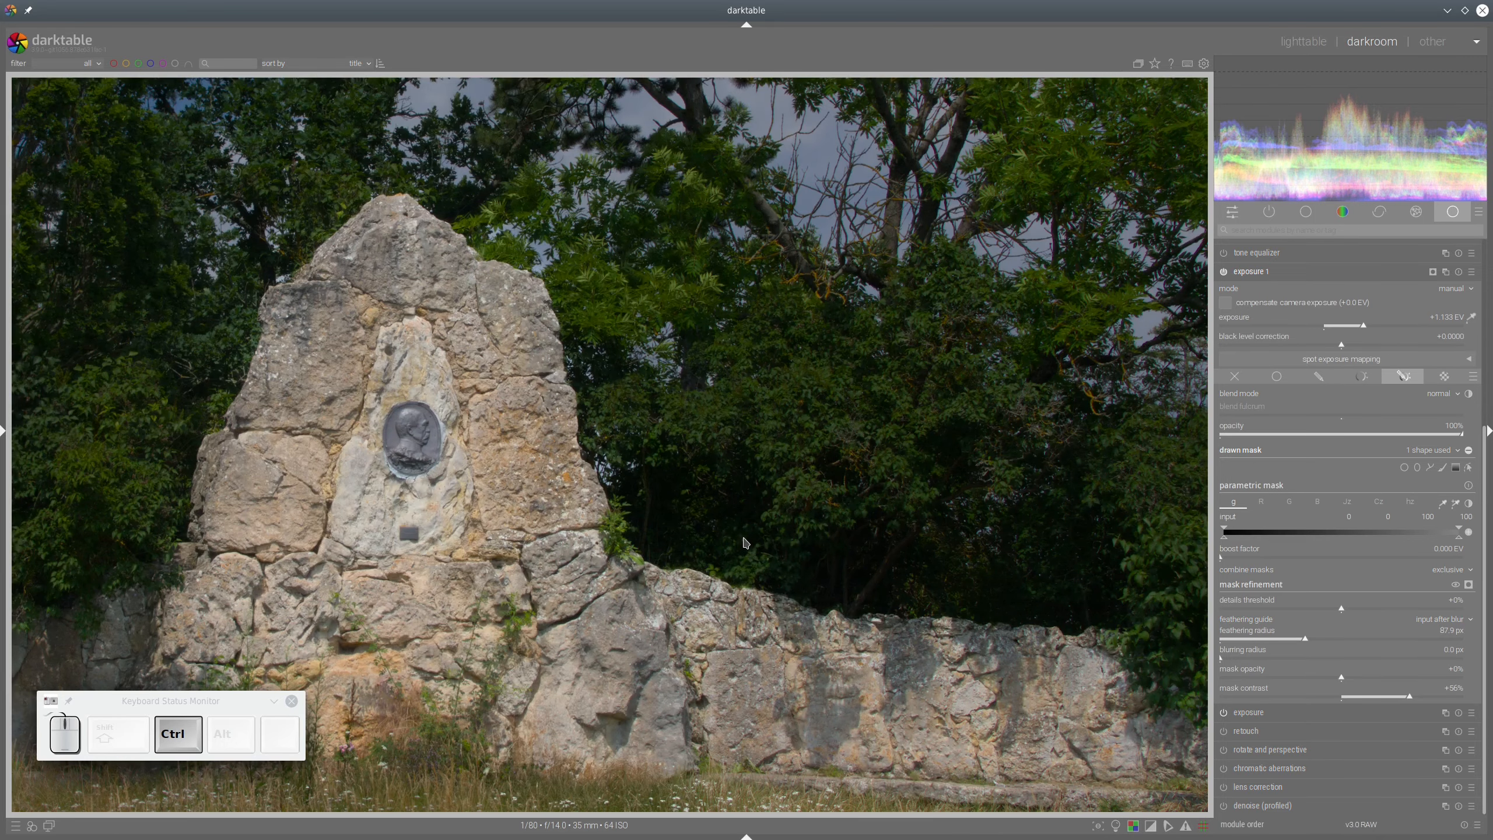
drag(304, 419, 757, 275)
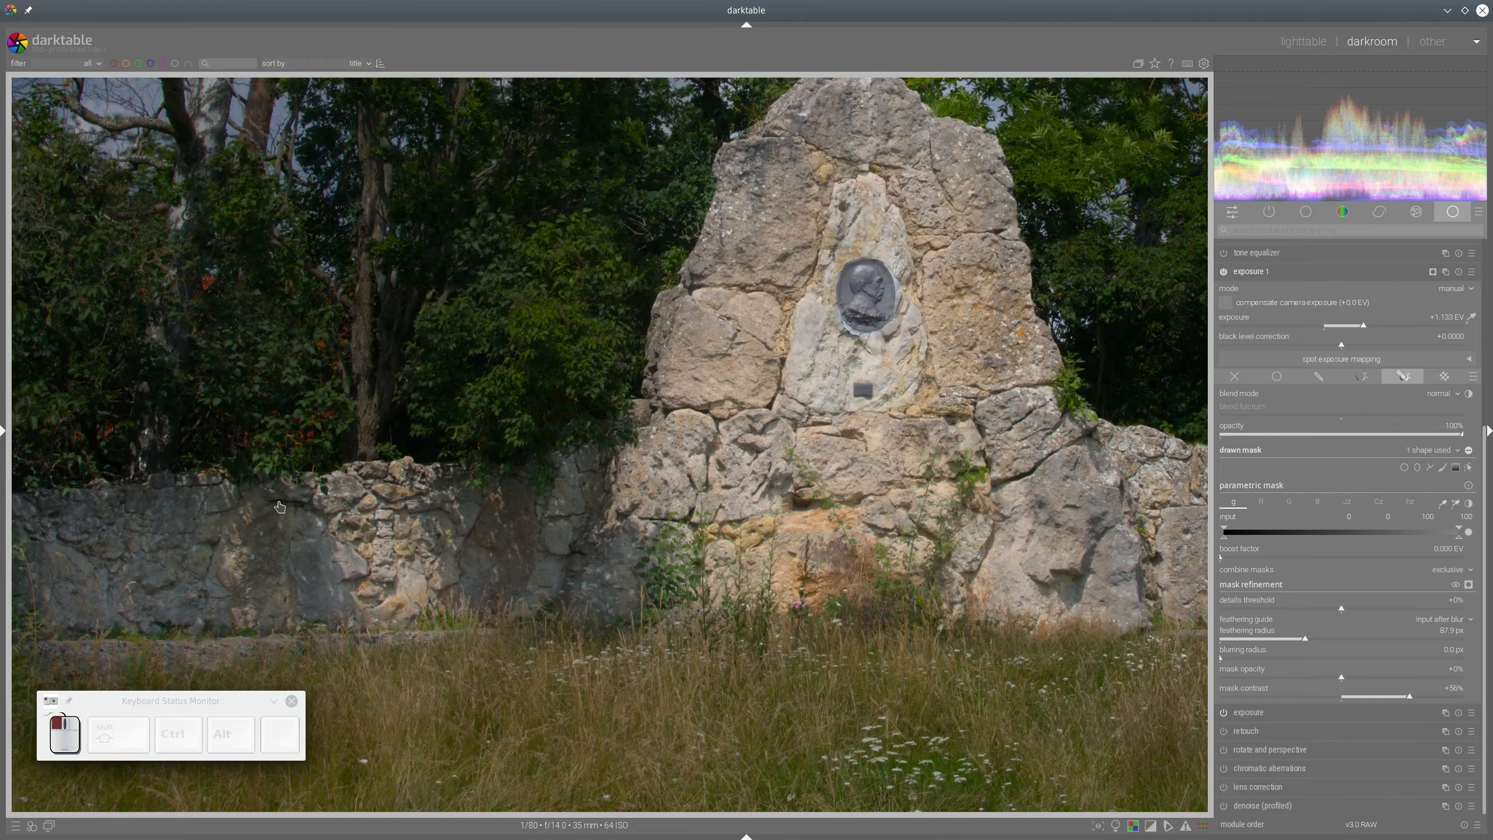
scroll(280, 506, up, 3)
drag(662, 503, 590, 422)
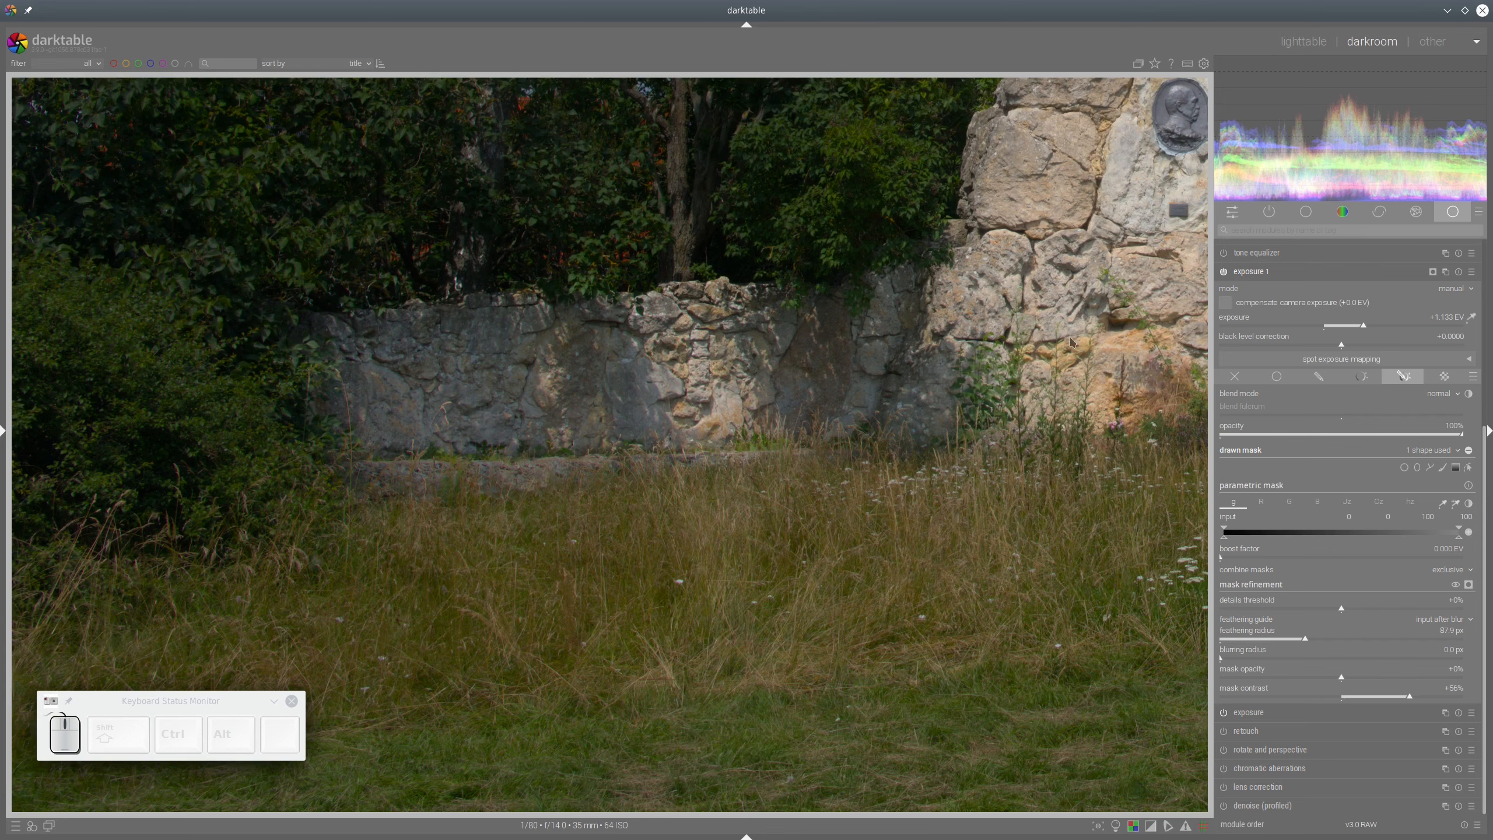
drag(1028, 367, 559, 328)
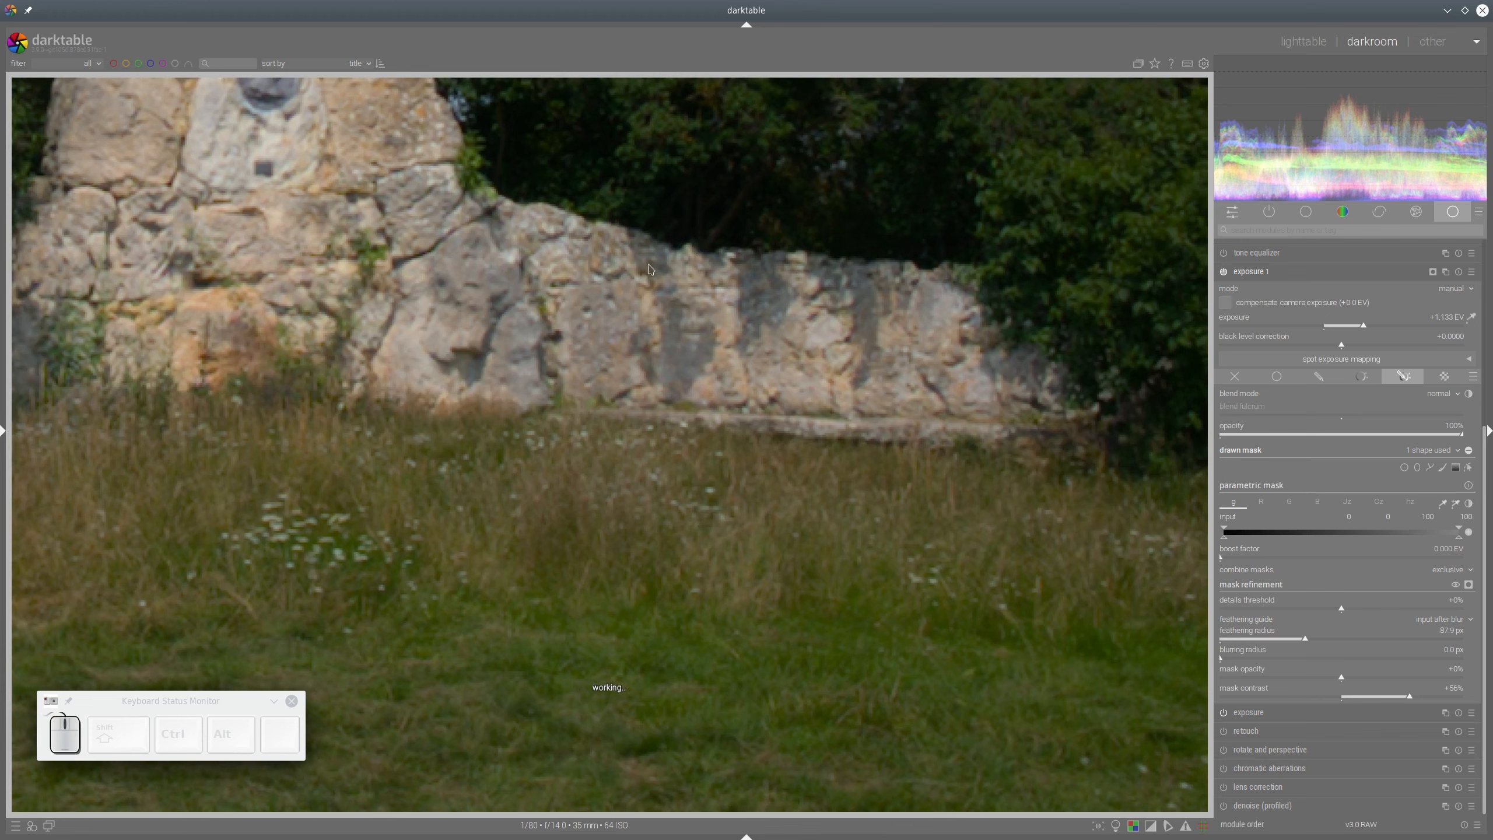
scroll(513, 308, down, 2)
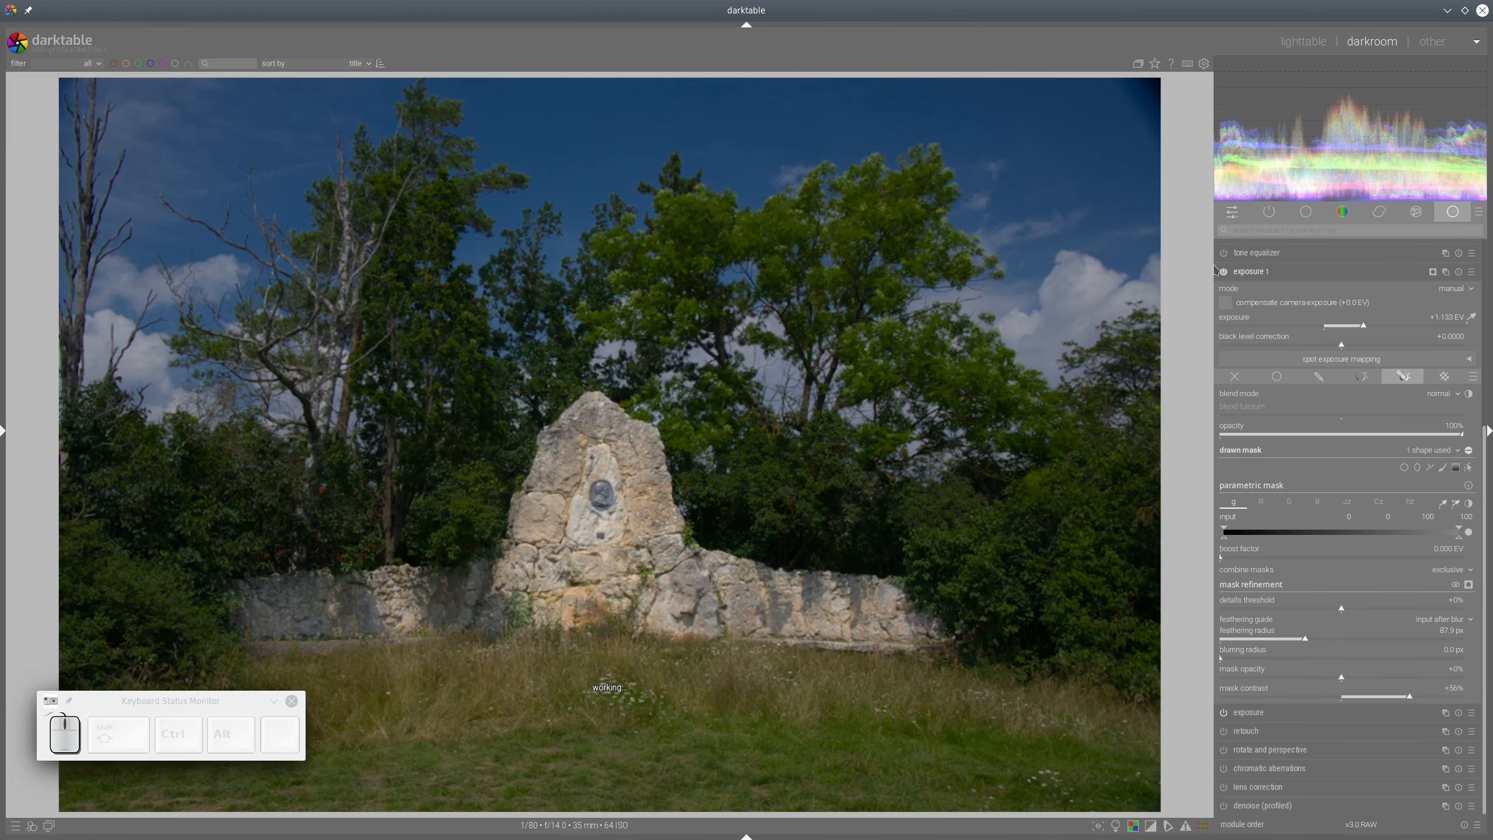
- In color balance rgb, set chroma to +25.95% globally, +20.95% shadows and +18.10% mid-tones; raise highlights chroma and brilliance, and lower global brilliance
click(1271, 273)
click(1268, 360)
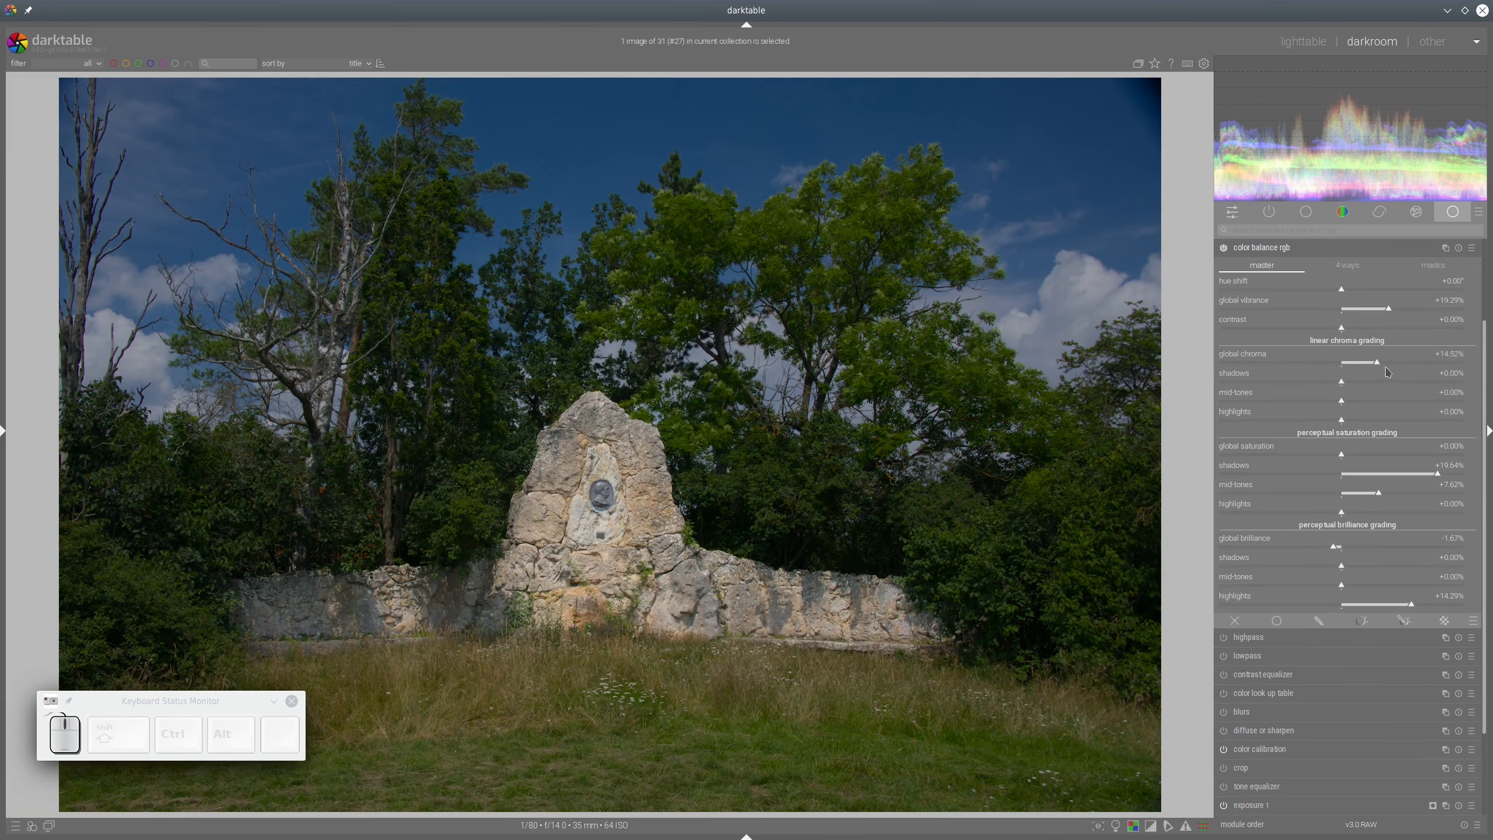
click(1365, 404)
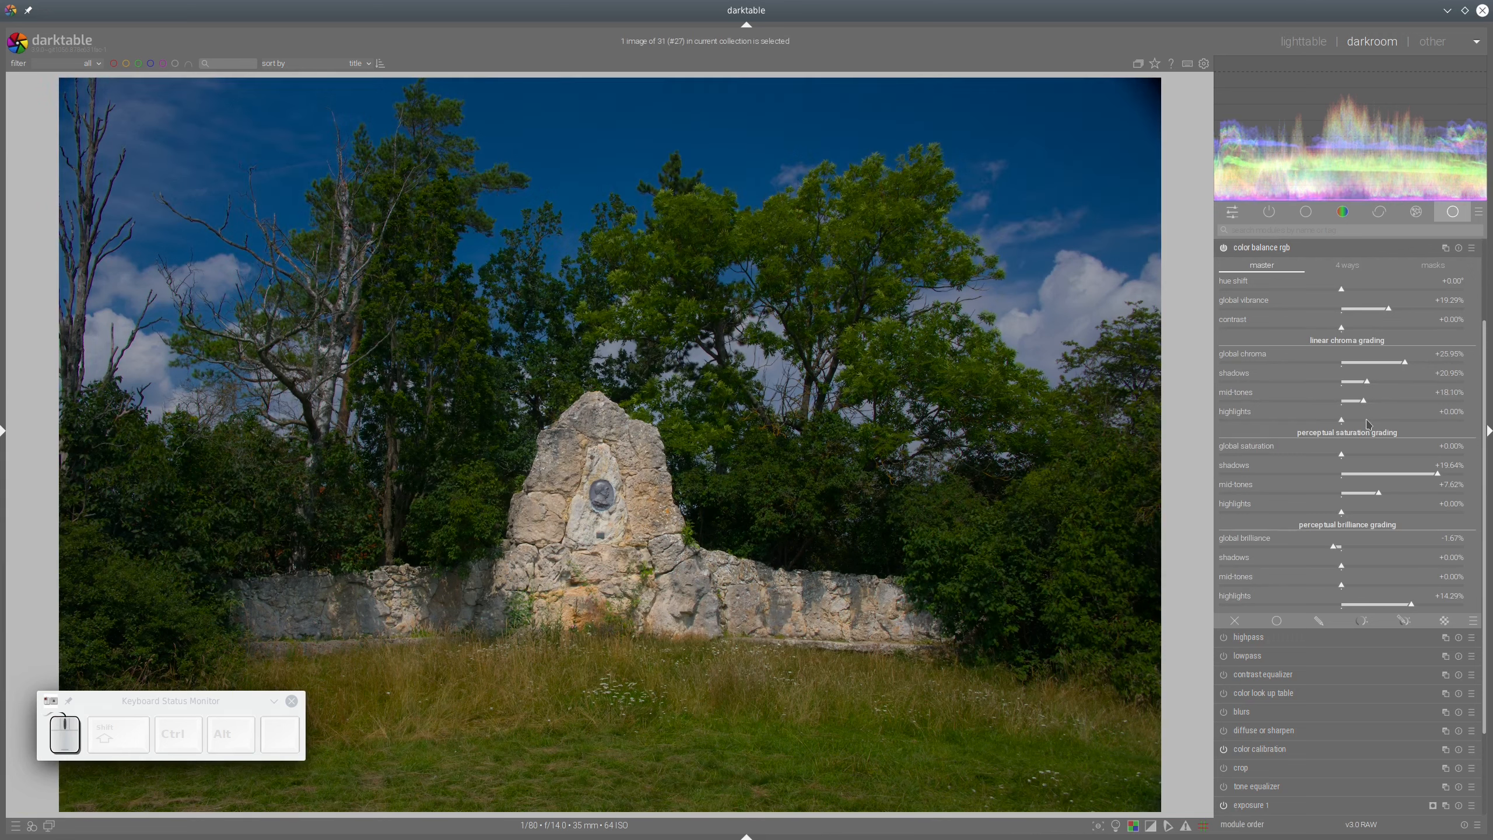
click(1351, 420)
click(1323, 548)
click(1434, 606)
click(1286, 258)
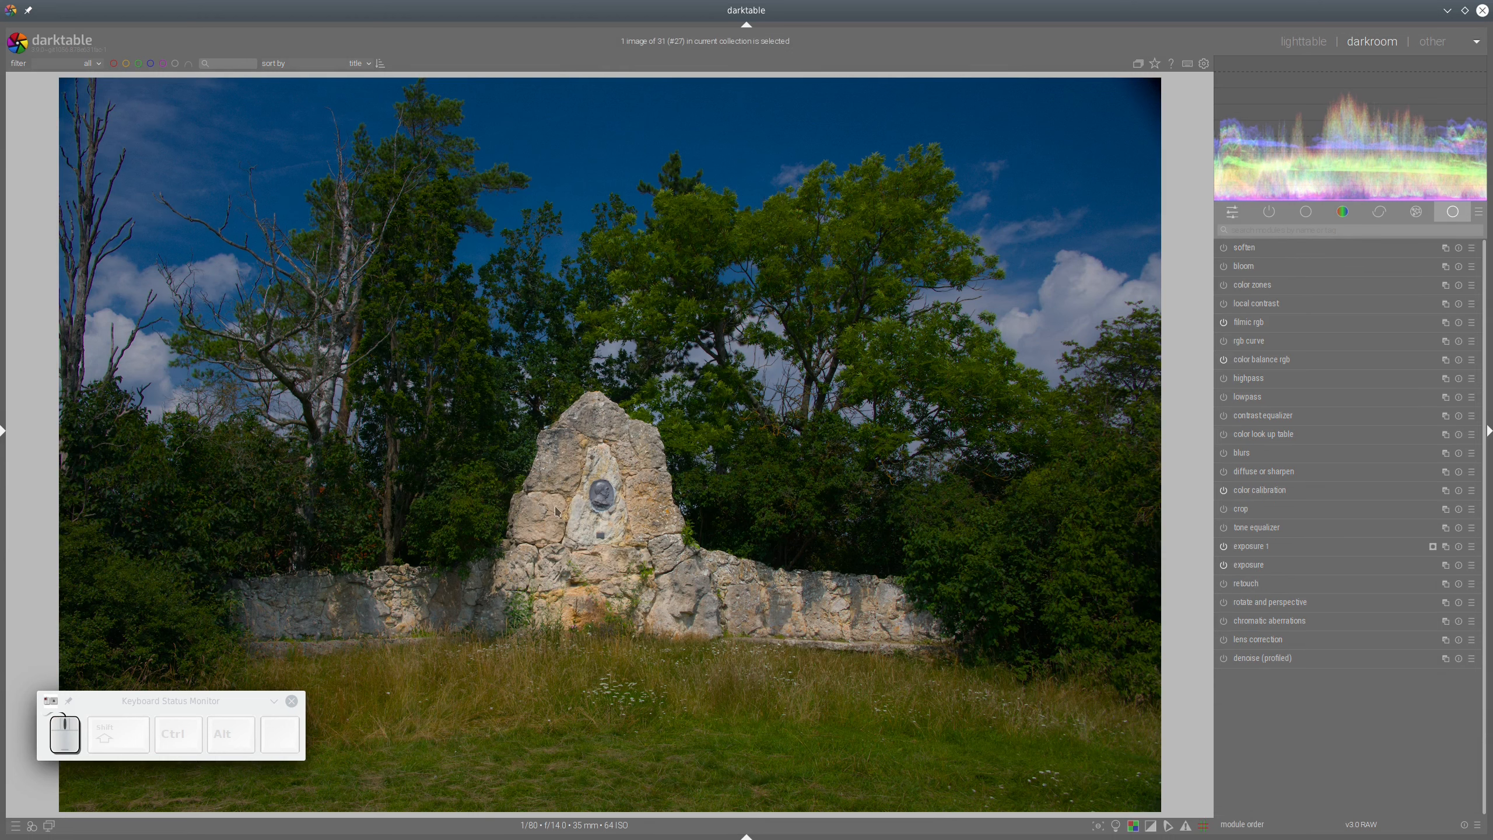
- Compare the monument photo with the masked exposure instance switched off and on
click(1225, 547)
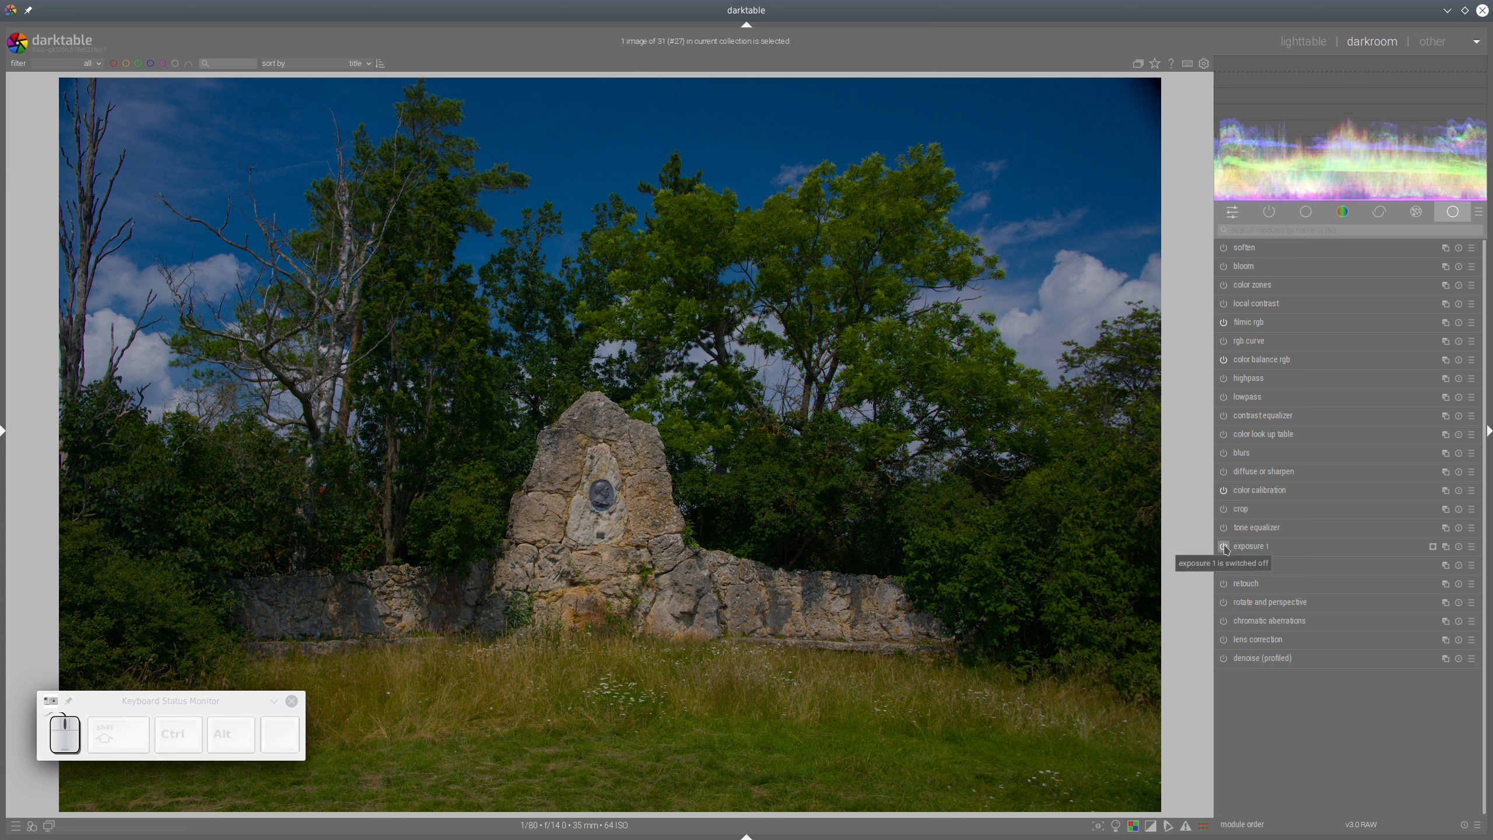
click(1225, 547)
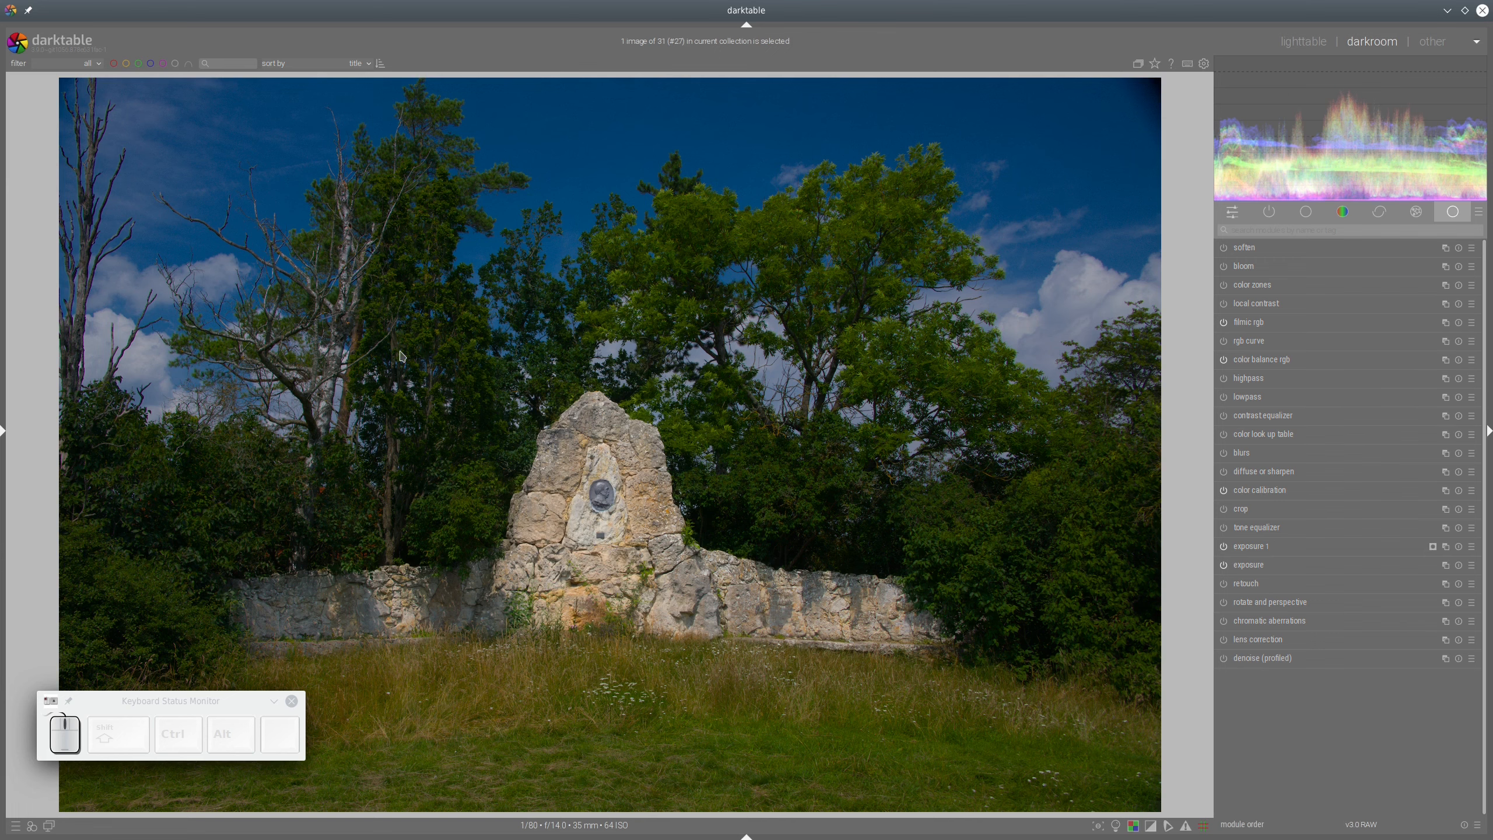
- Take a snapshot of the color calibration history state, compare it with the finished edit, and clear the snapshot
click(3, 433)
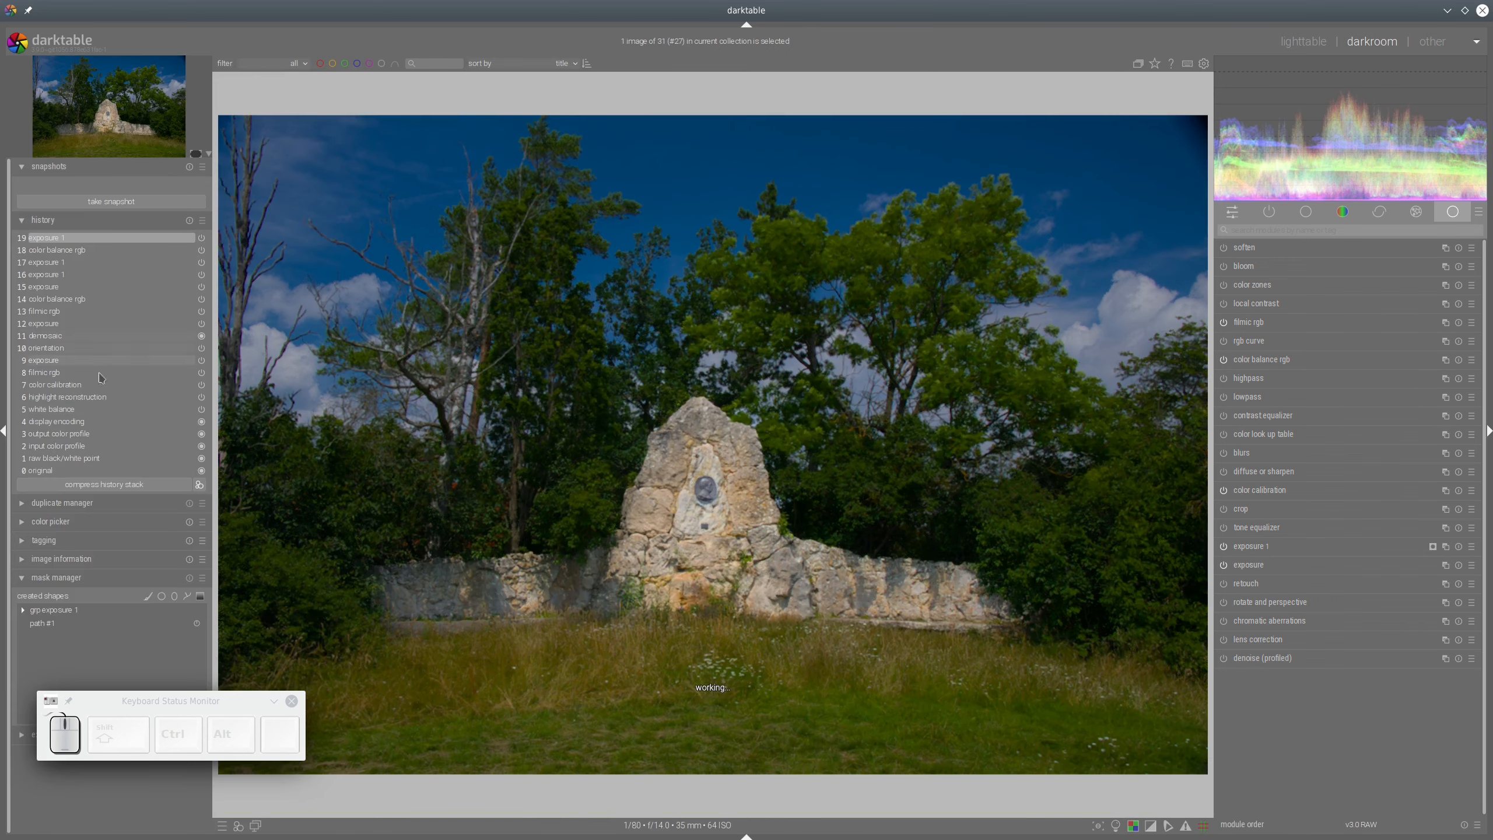
click(67, 386)
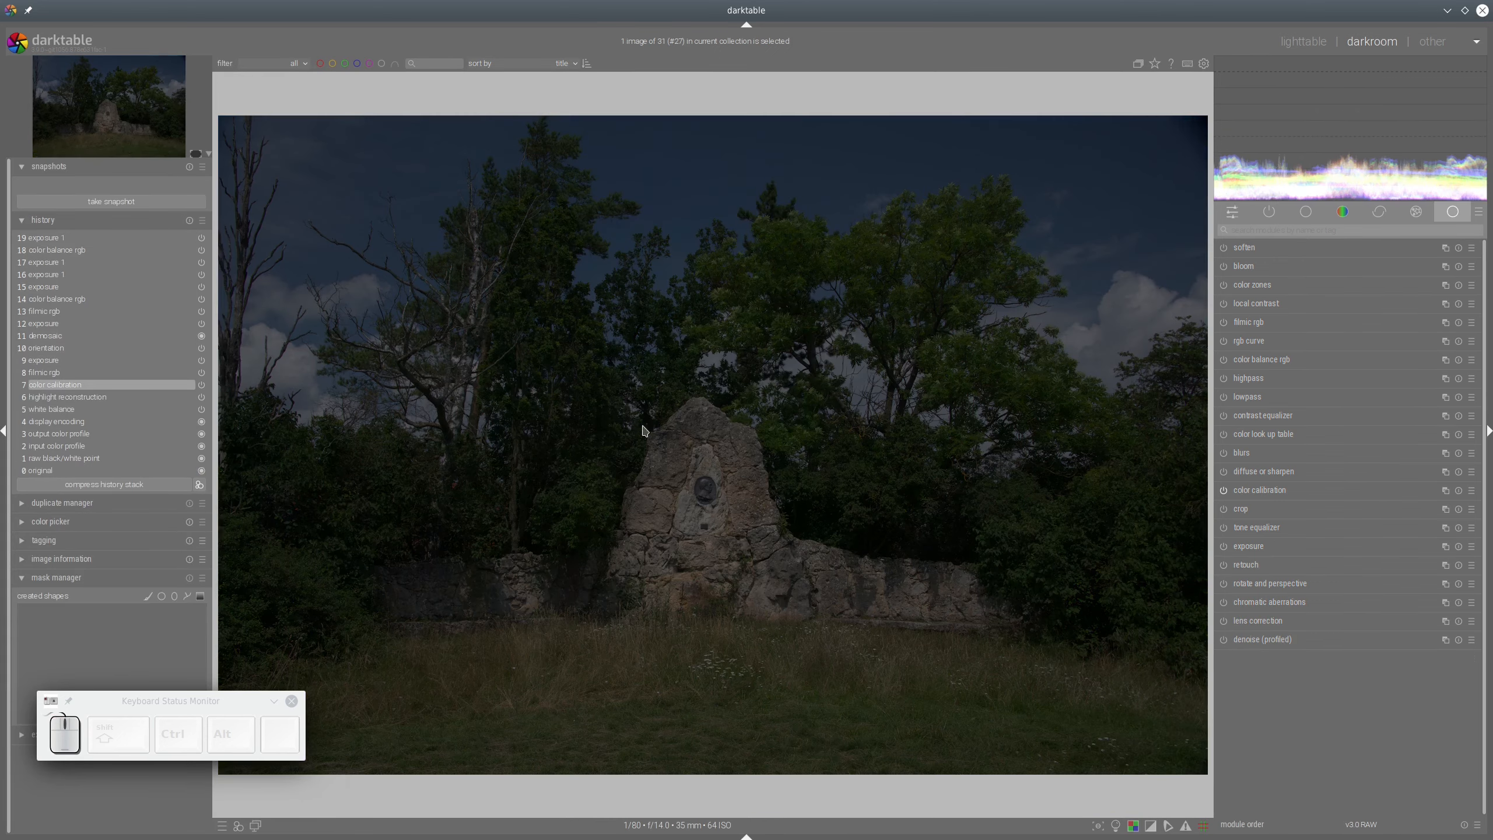
click(121, 203)
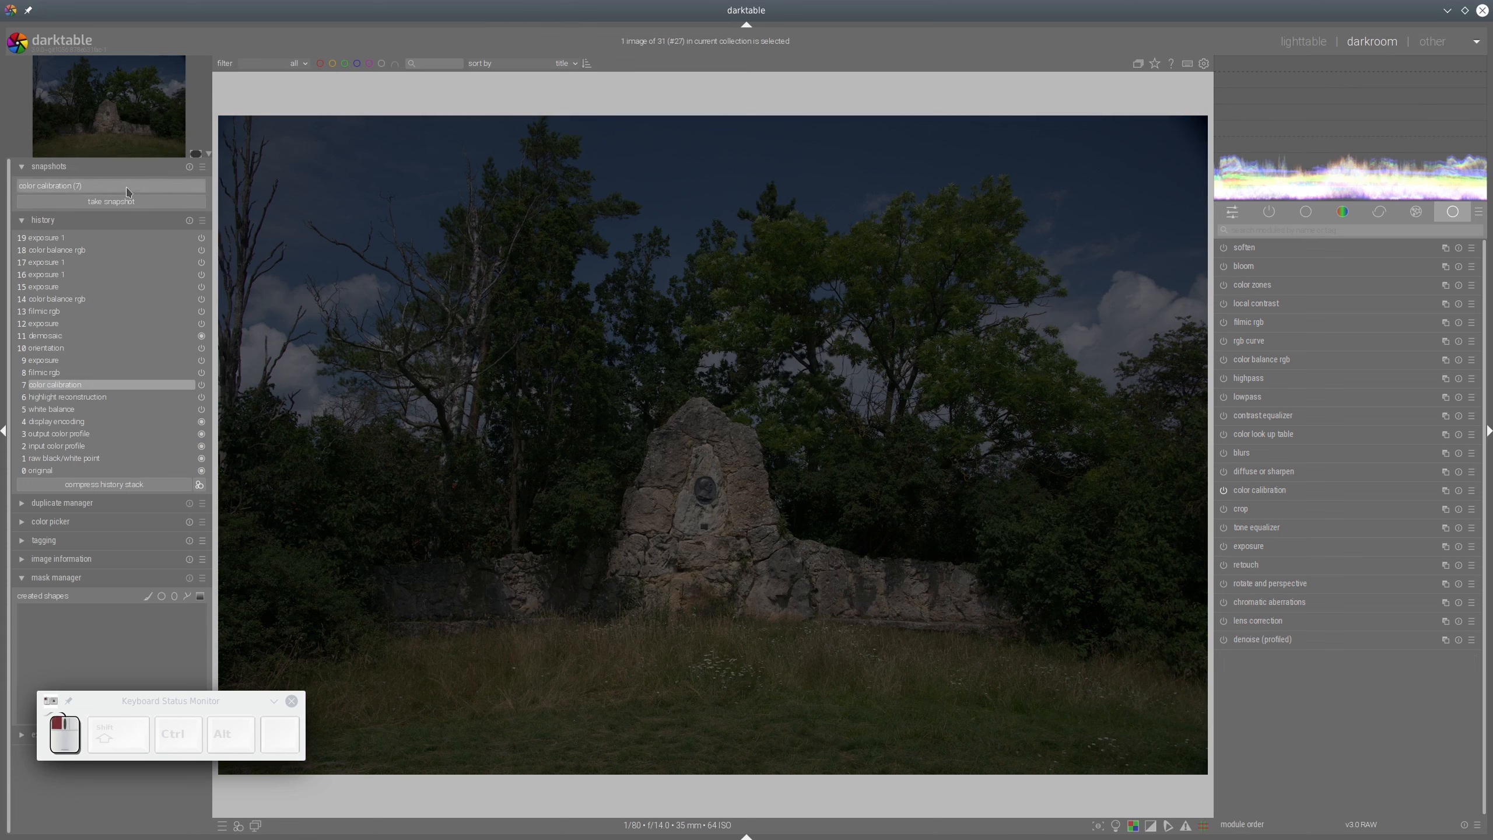
click(67, 239)
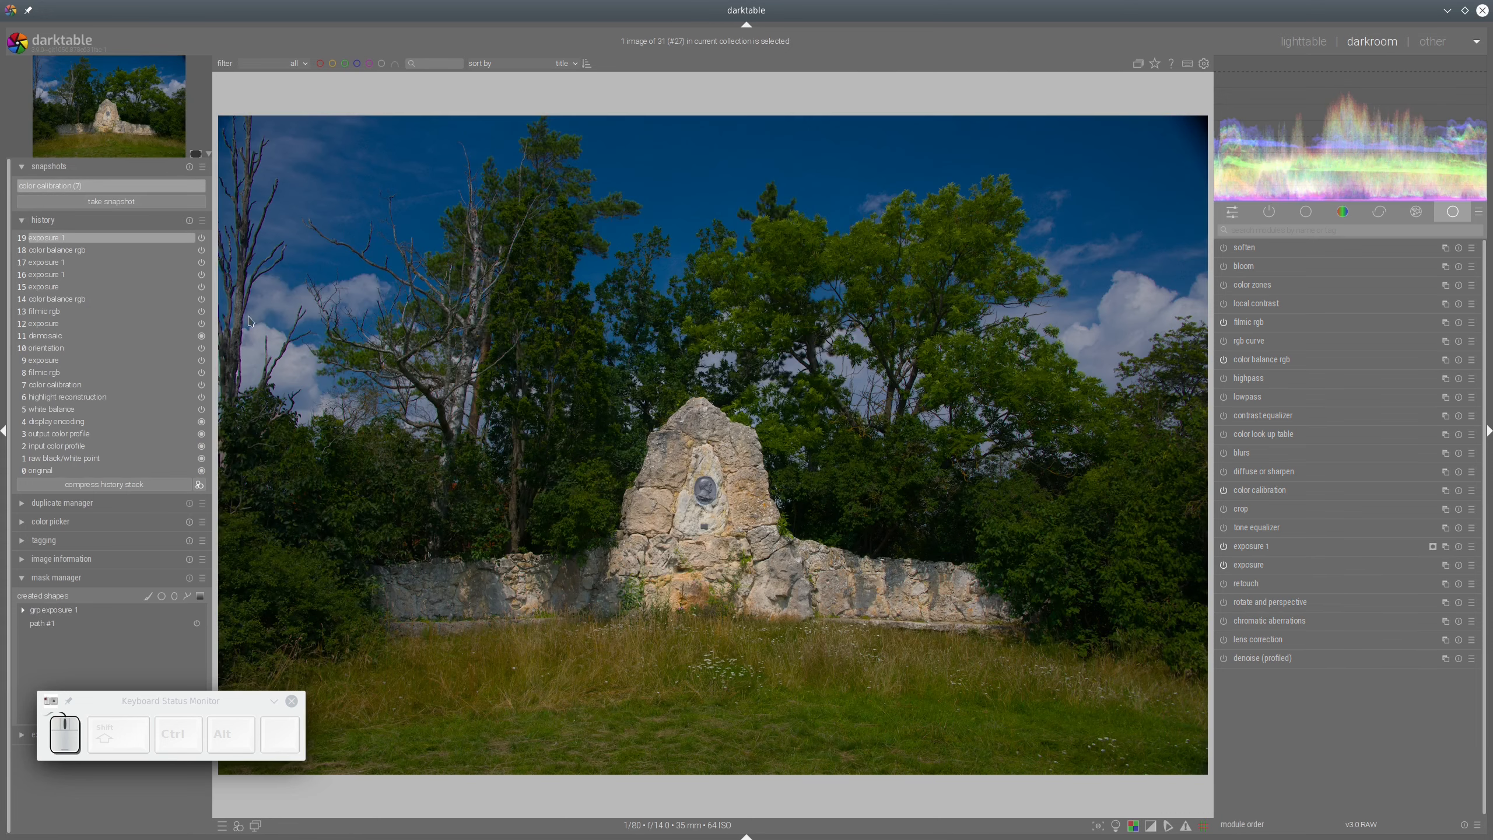
drag(265, 277, 219, 406)
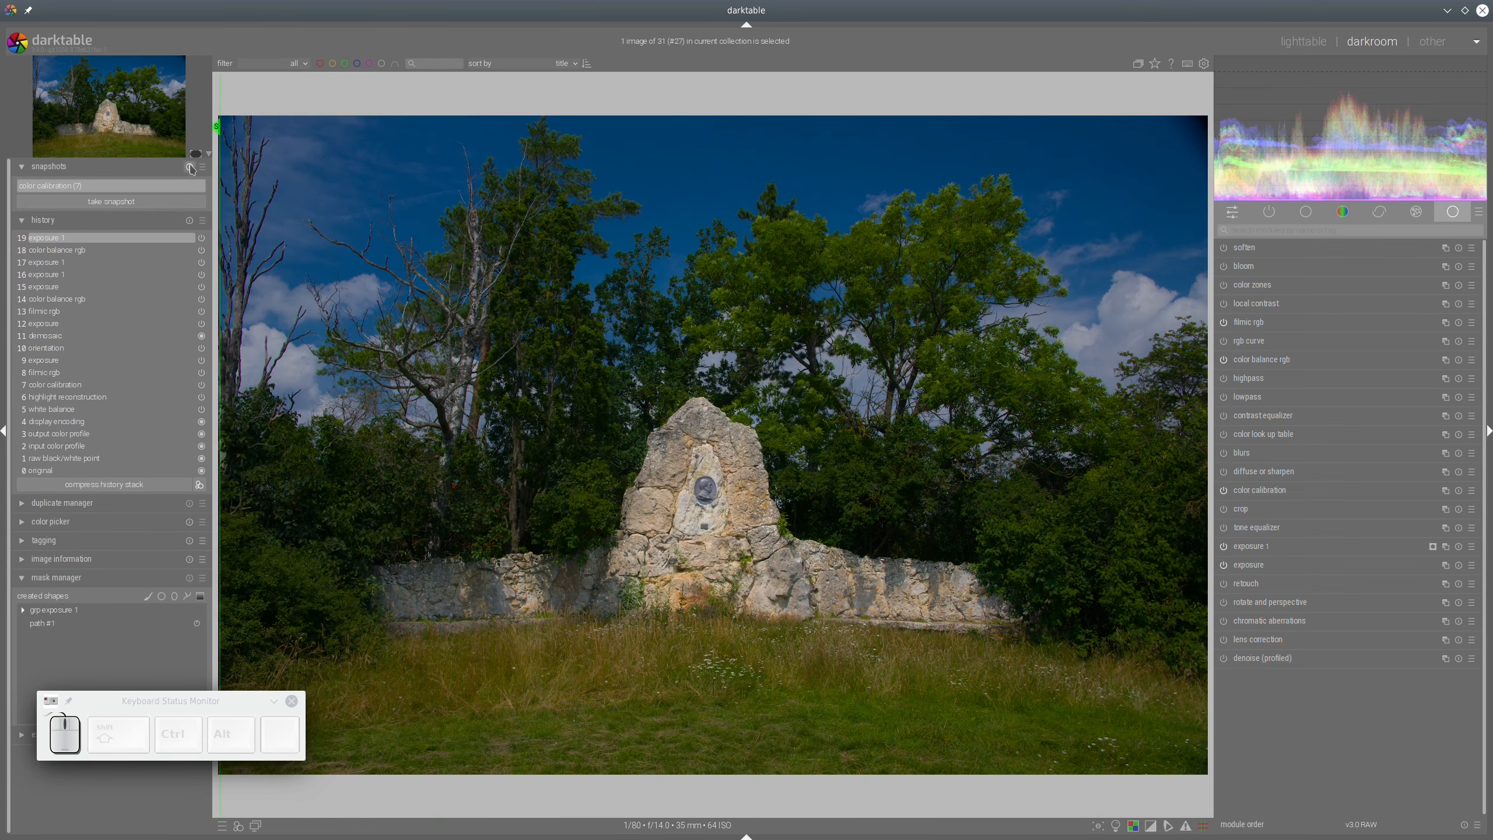
click(190, 169)
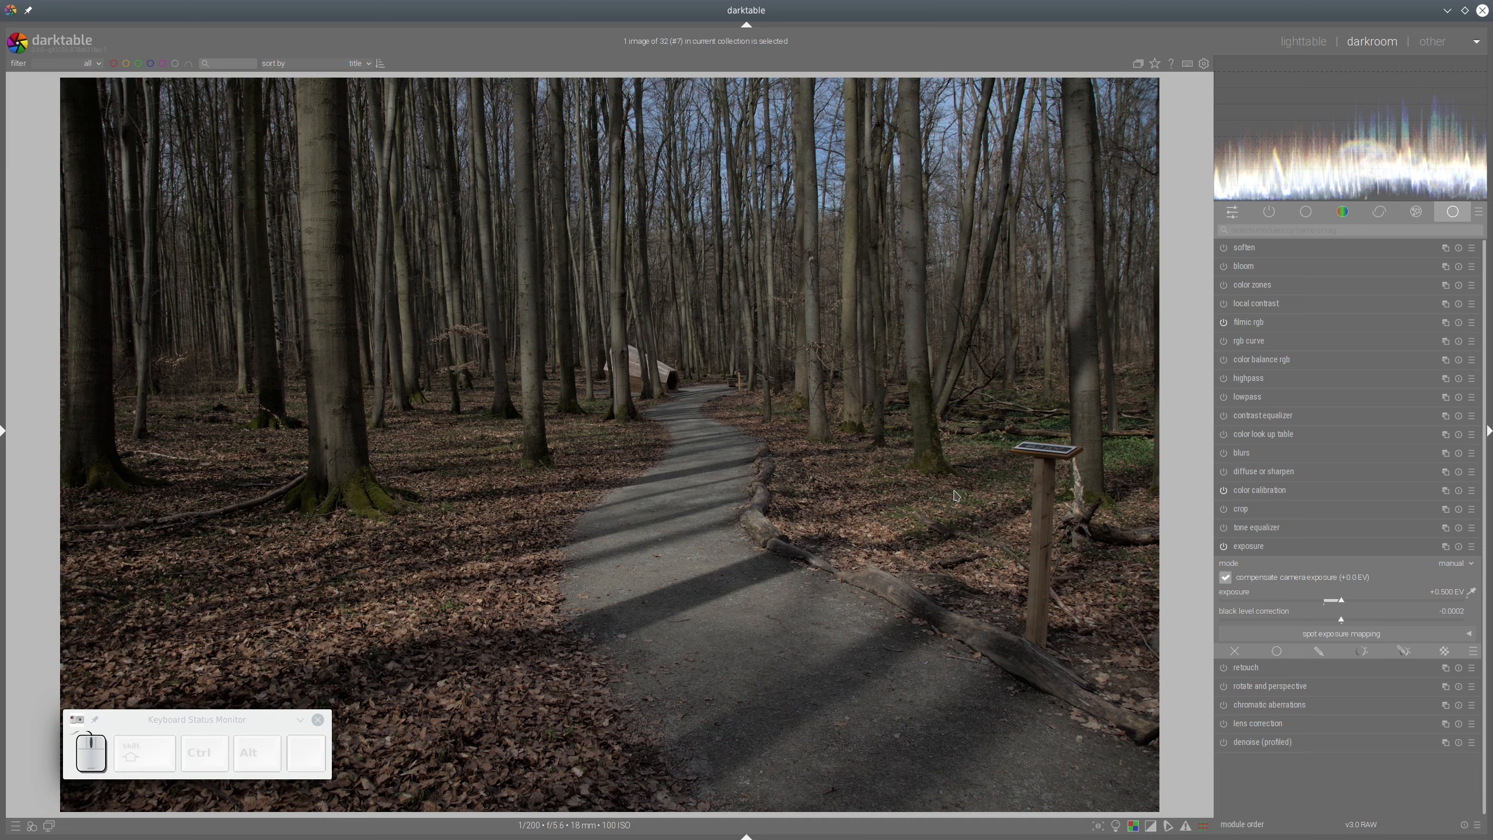
- Set the exposure of the forest path photo to +1.400 EV
click(1389, 600)
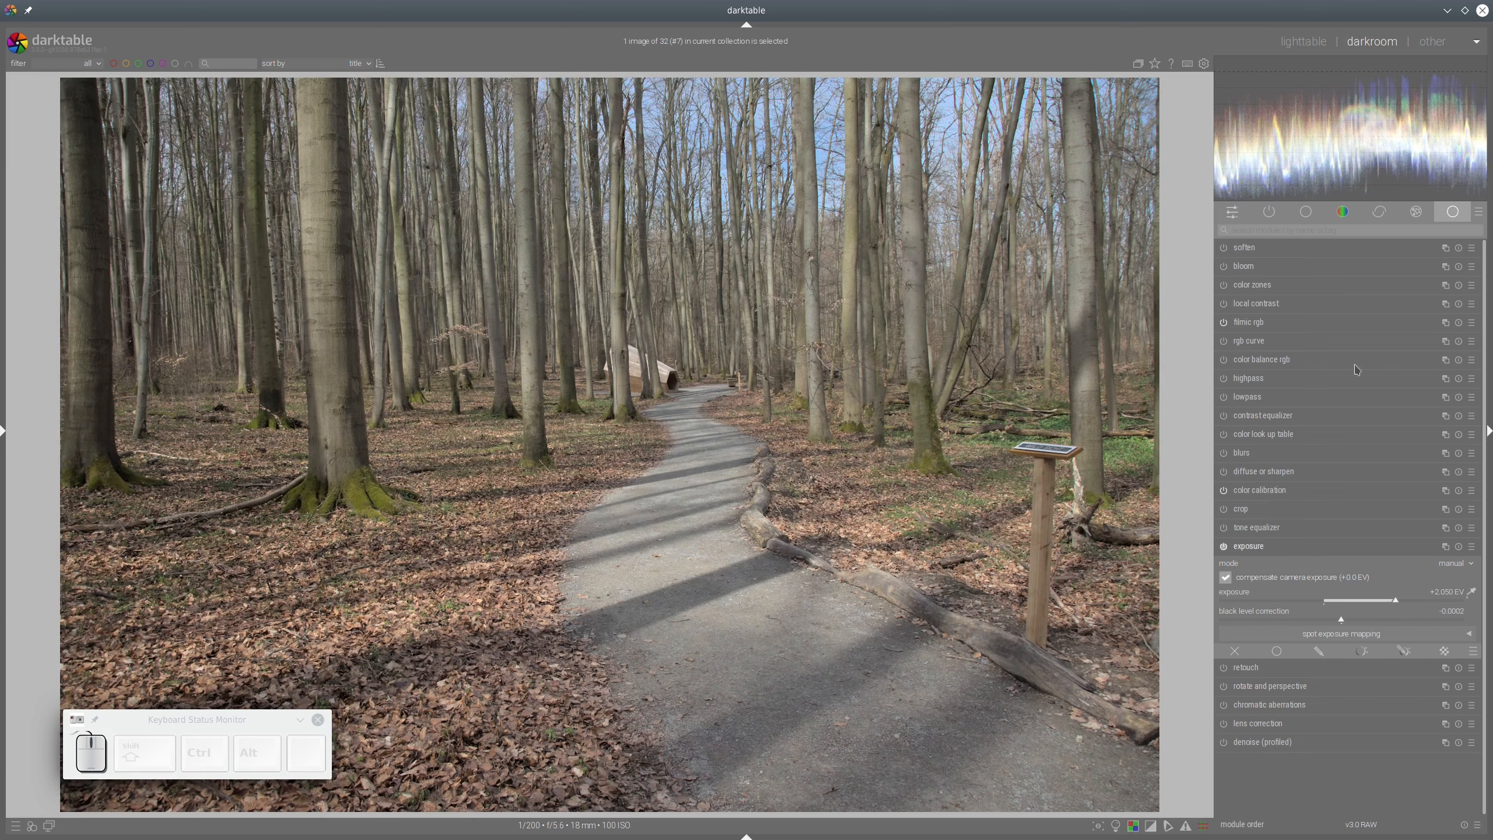
click(1374, 603)
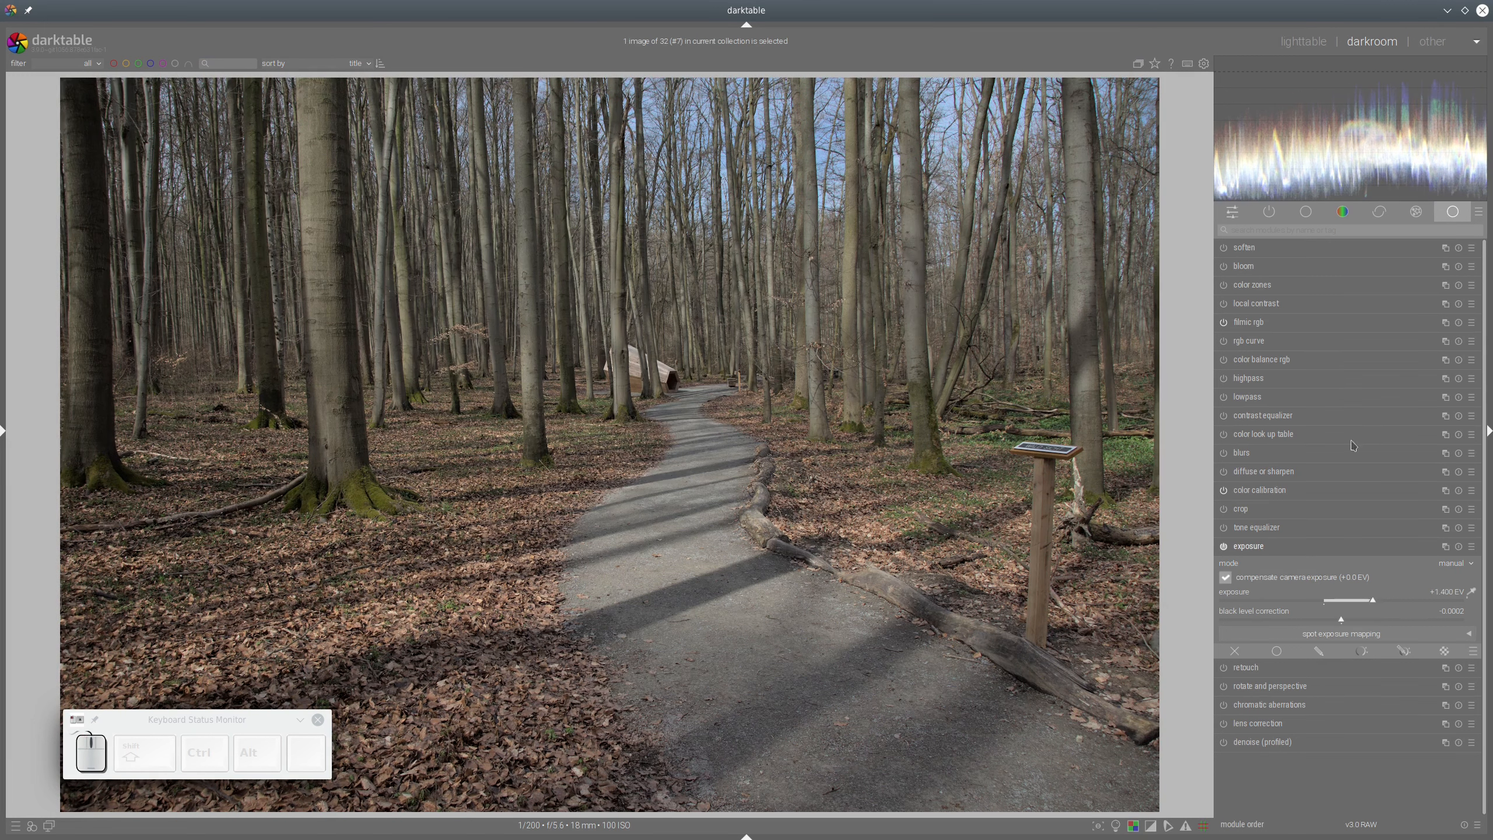
- In filmic rgb, lower the look contrast to 0.881 and shift the scene's black relative exposure further down
click(1251, 325)
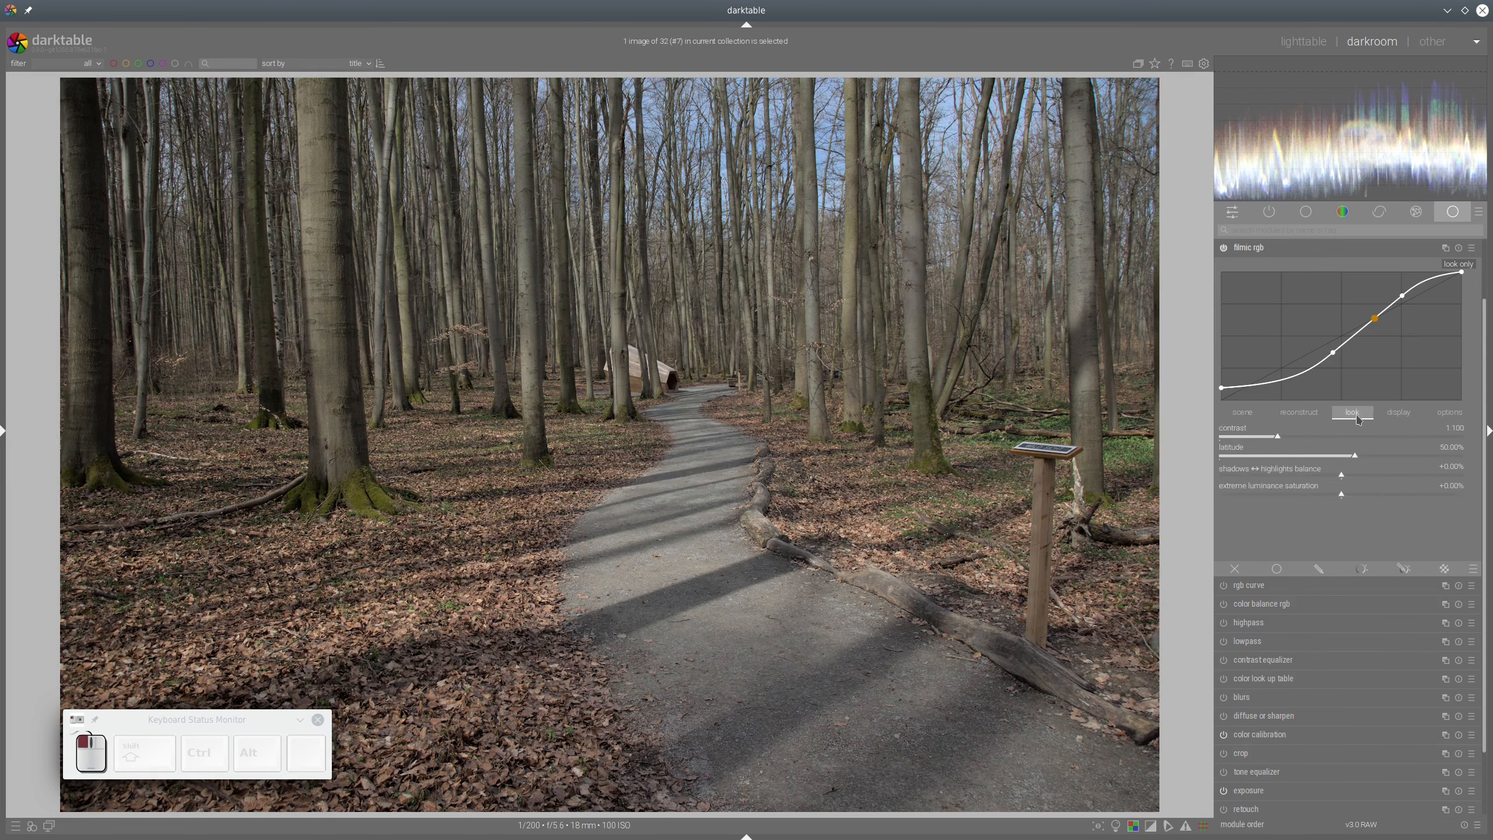
click(1255, 440)
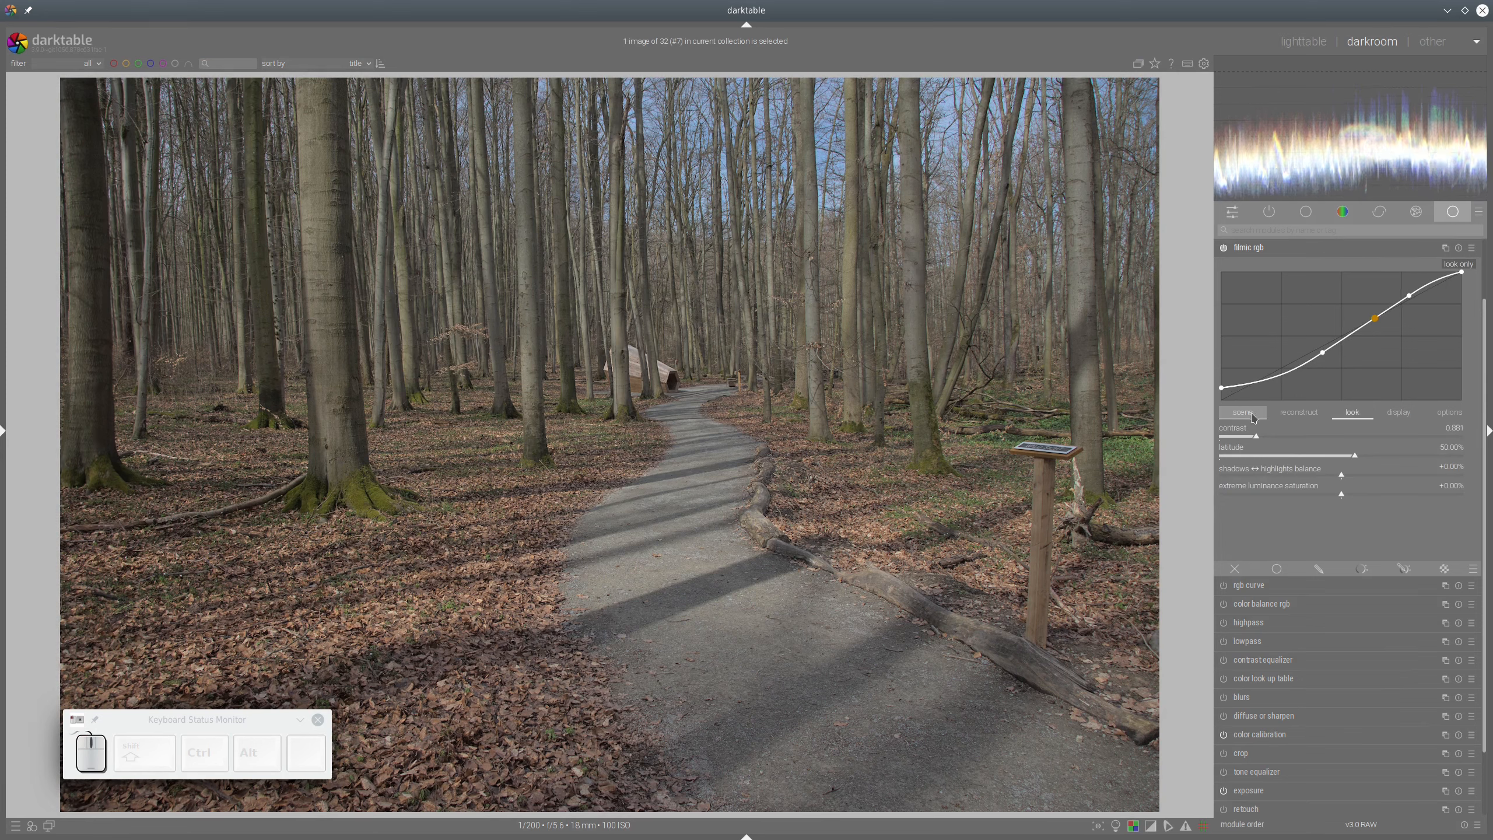
click(1252, 414)
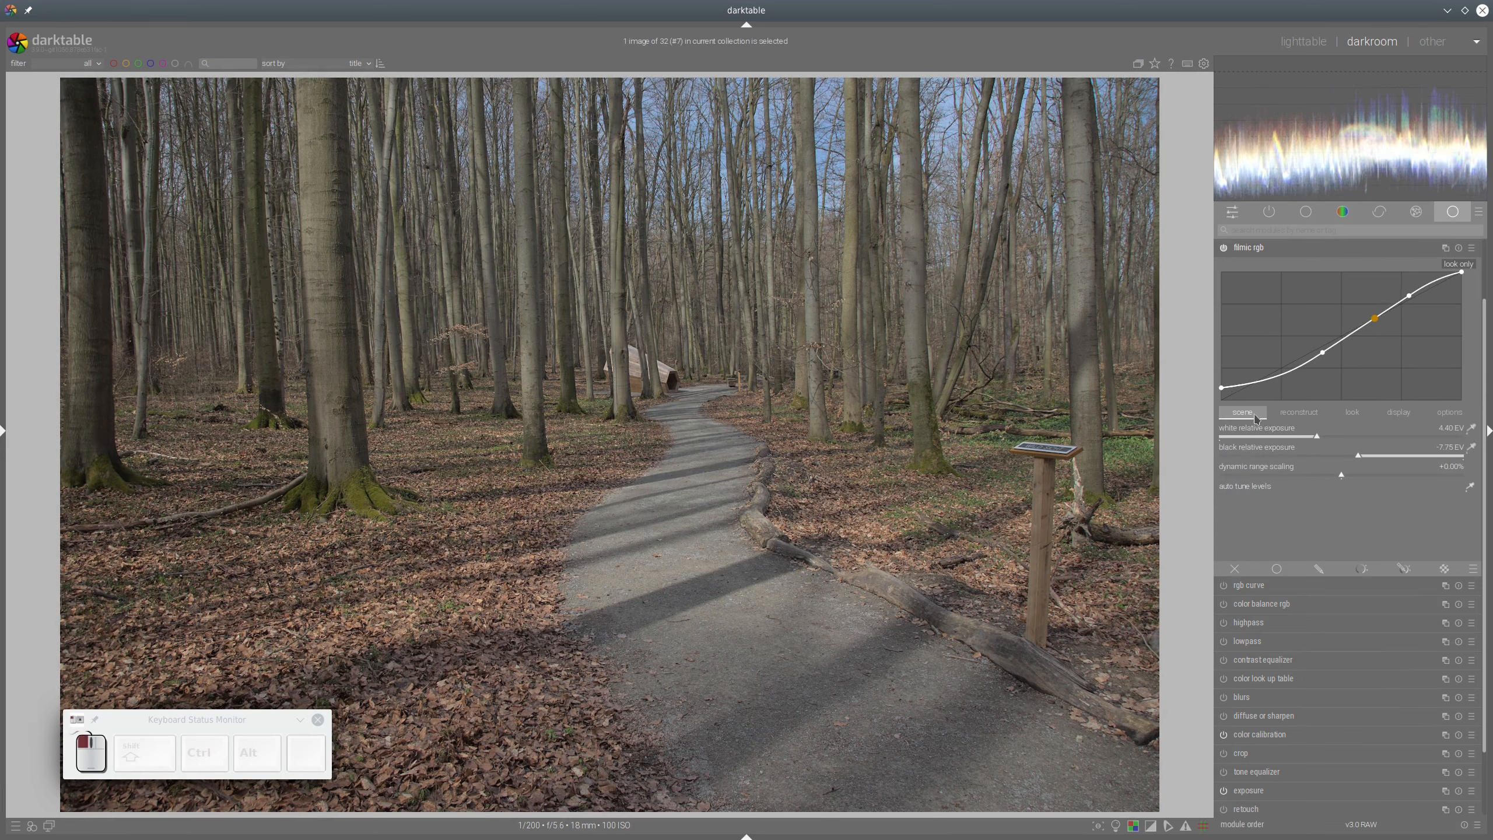
click(1283, 456)
click(1272, 247)
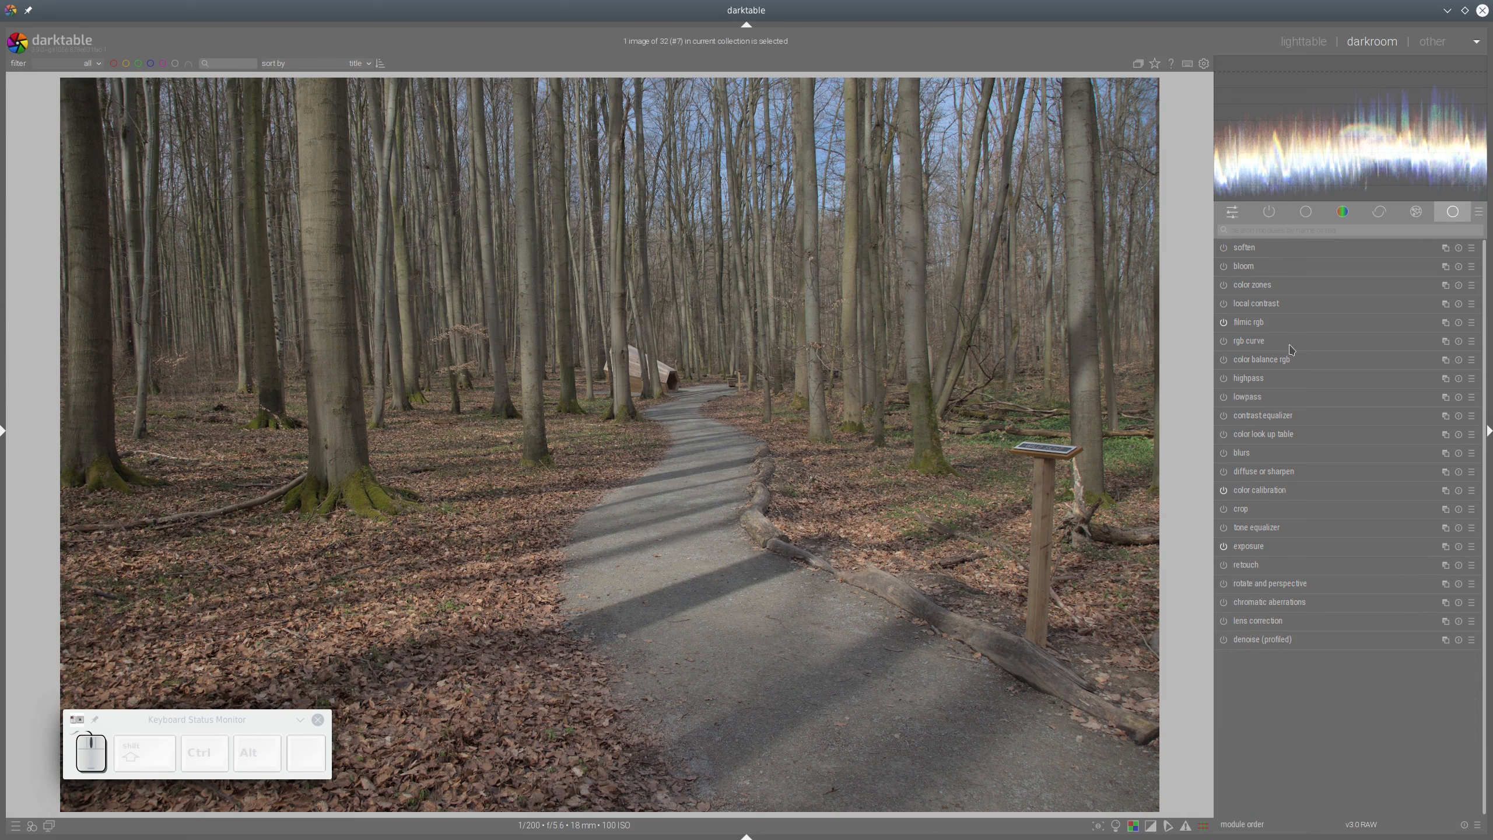
- In color balance rgb, set global vibrance to +21.67% and perceptual saturation to +20.83% for shadows and +9.64% for mid-tones
click(1260, 363)
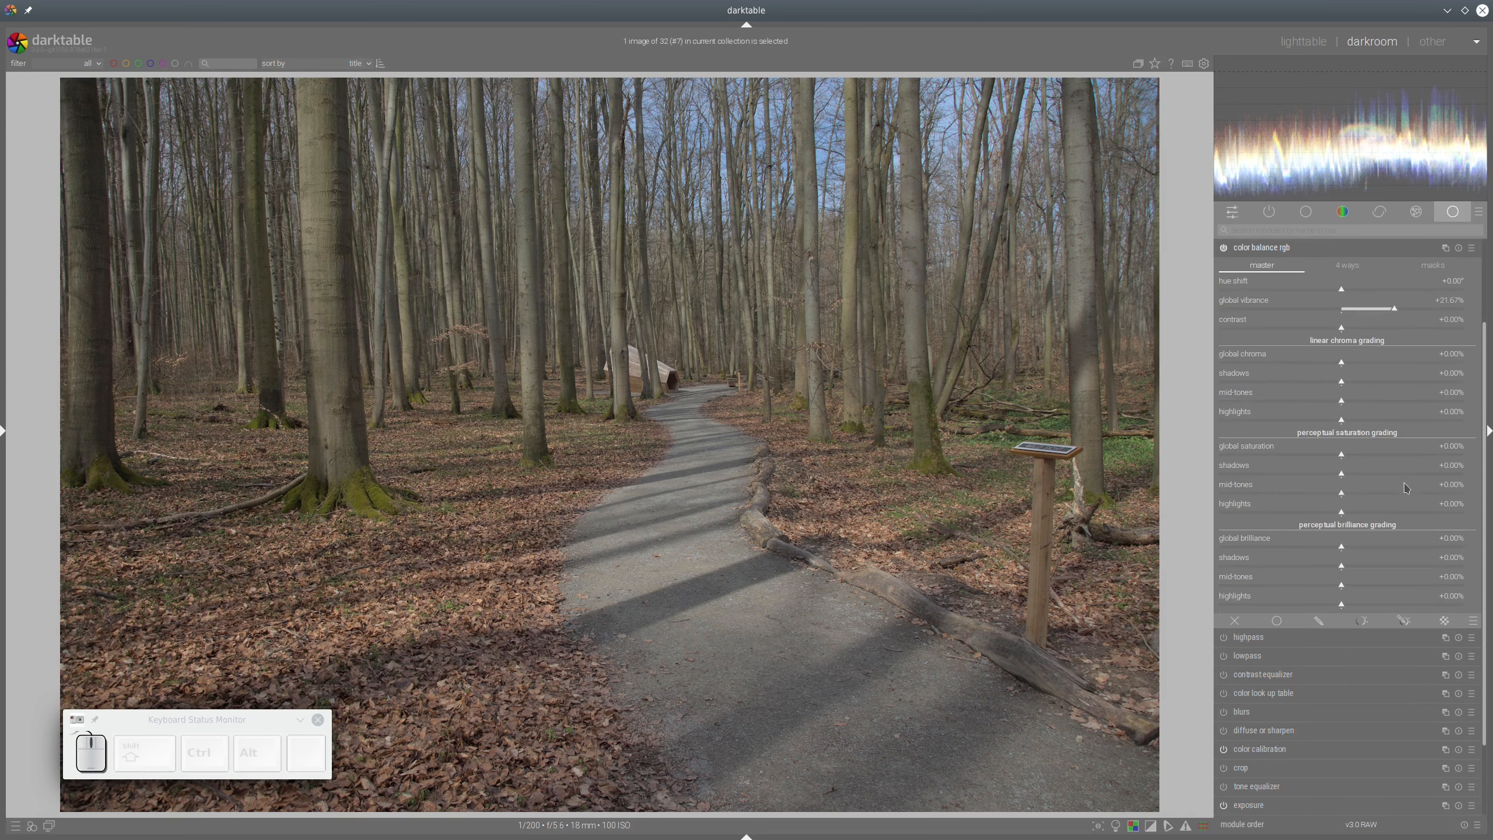
click(1443, 476)
click(1387, 492)
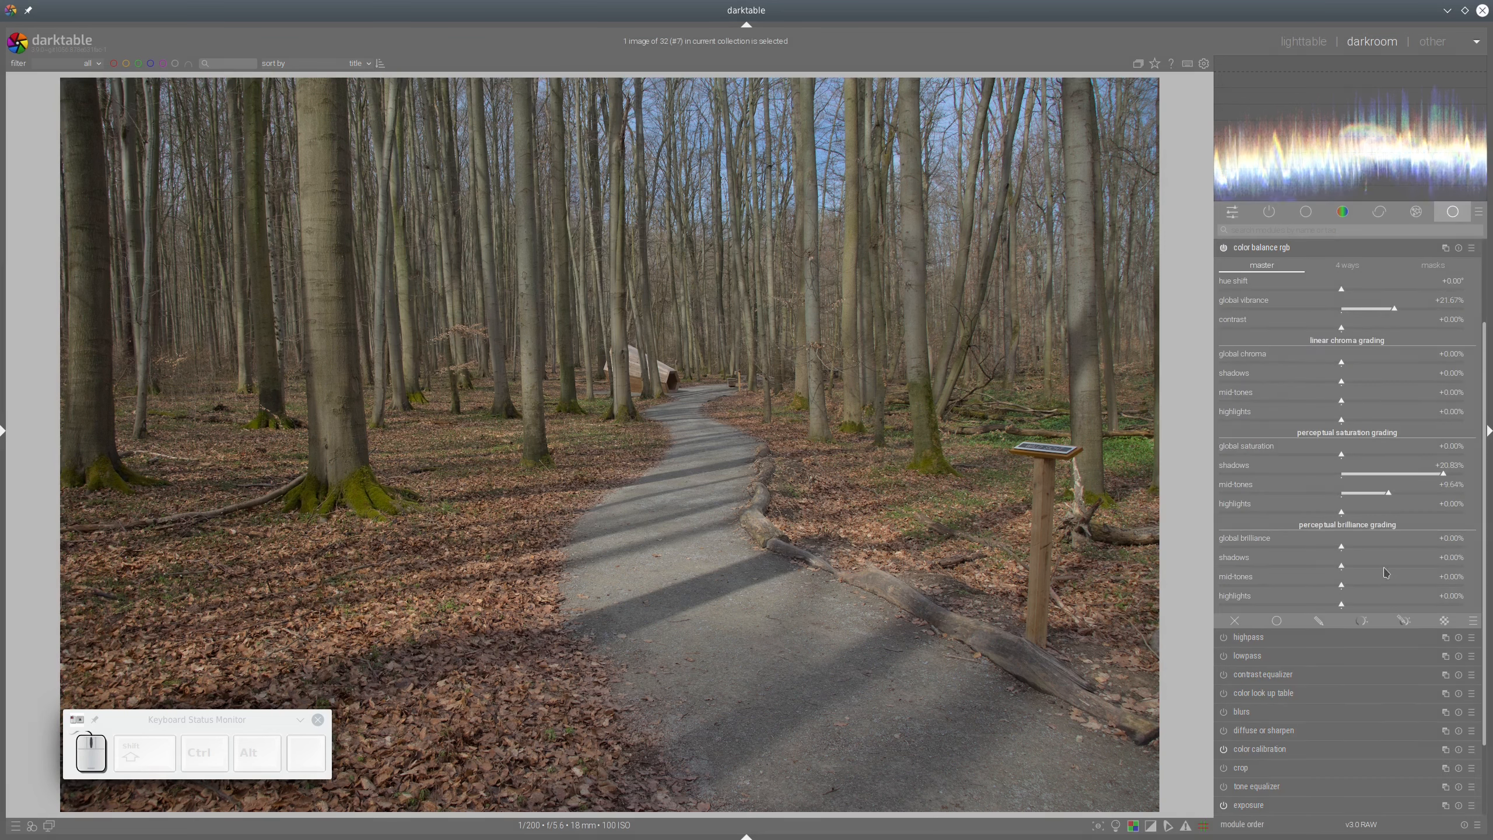
- Set highlights brilliance to +12.38%, global brilliance to -6.19% and global chroma to +27.38%, and raise chroma in shadows, mid-tones and highlights
click(1402, 605)
click(1311, 546)
click(1407, 363)
click(1364, 382)
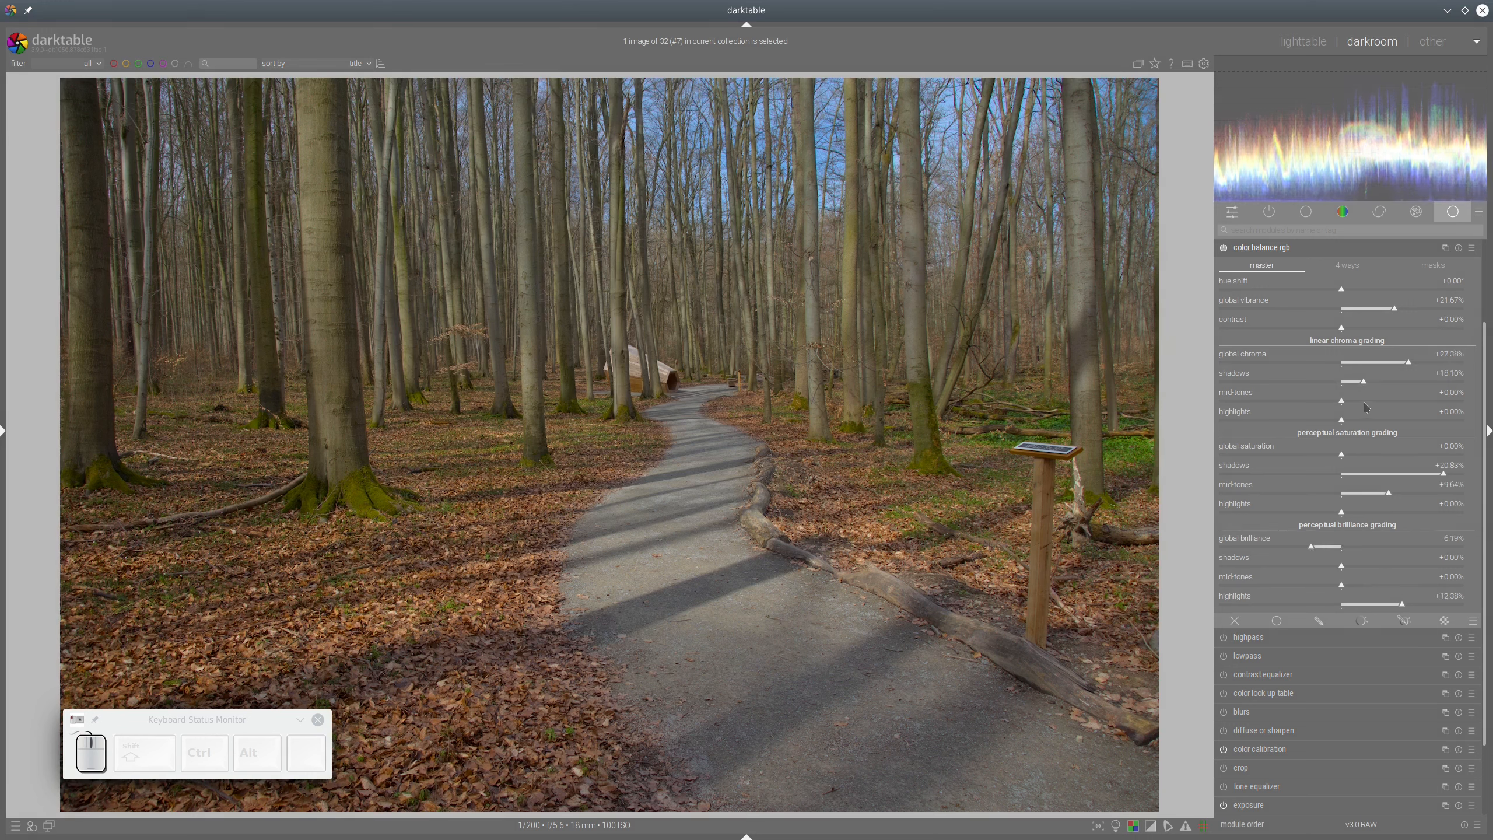
click(1376, 382)
click(1361, 400)
click(1360, 420)
- In the 4 ways grading, set the highlights gain luminance to +27.38% and the power luminance to -4.17%
click(1344, 267)
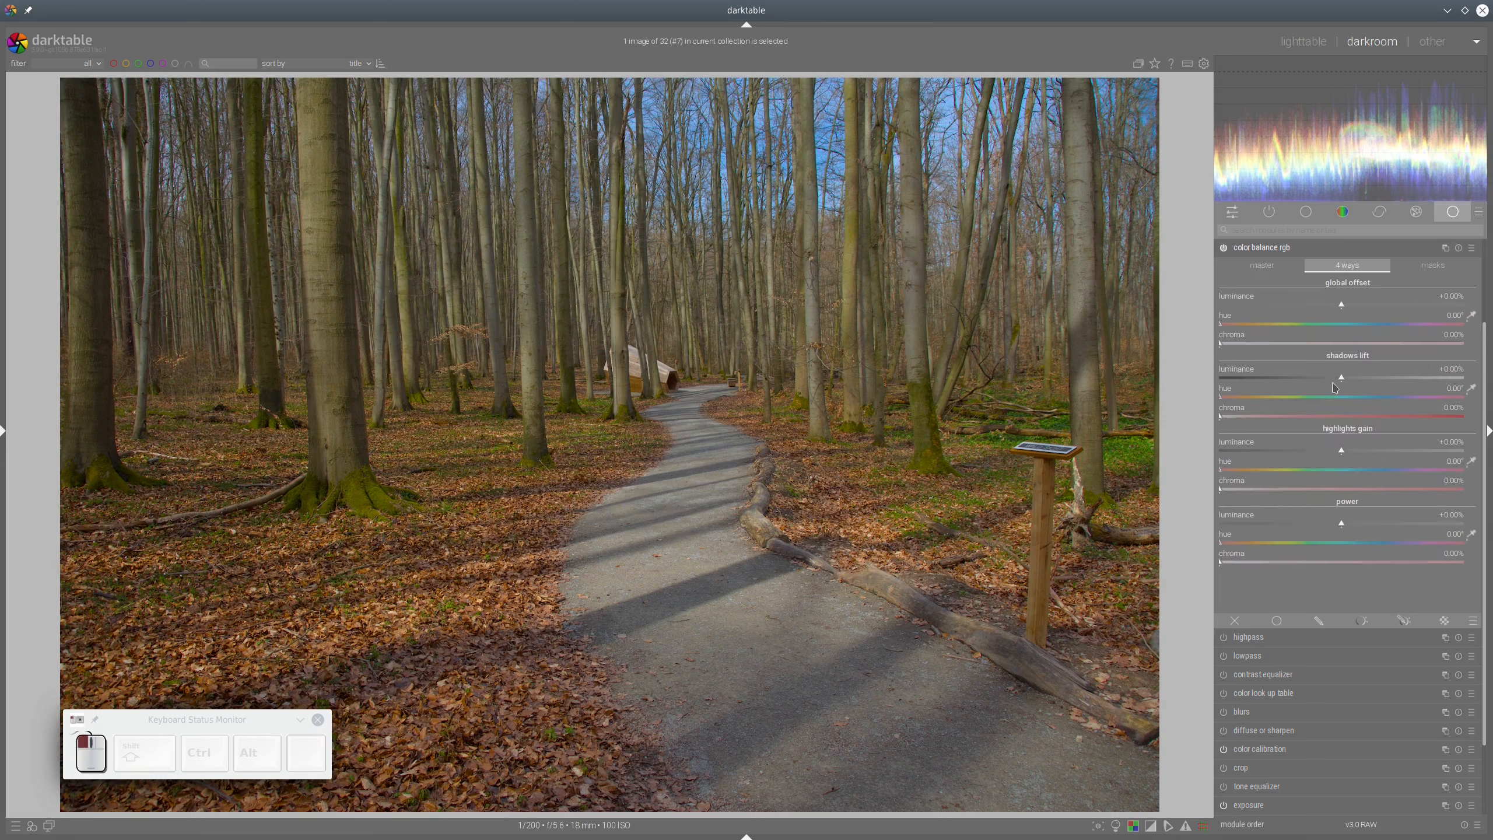
click(1409, 452)
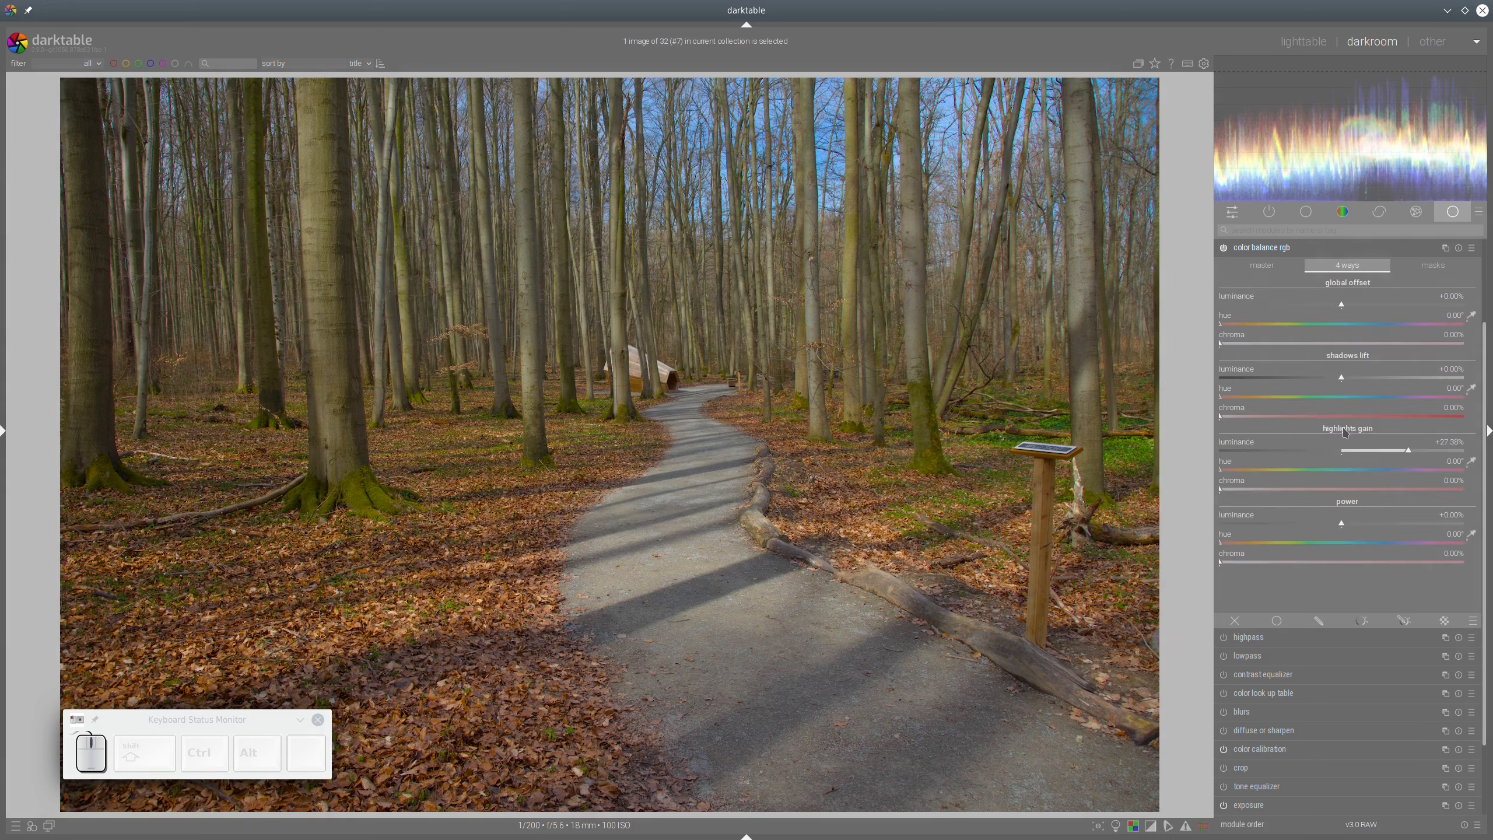
click(1330, 523)
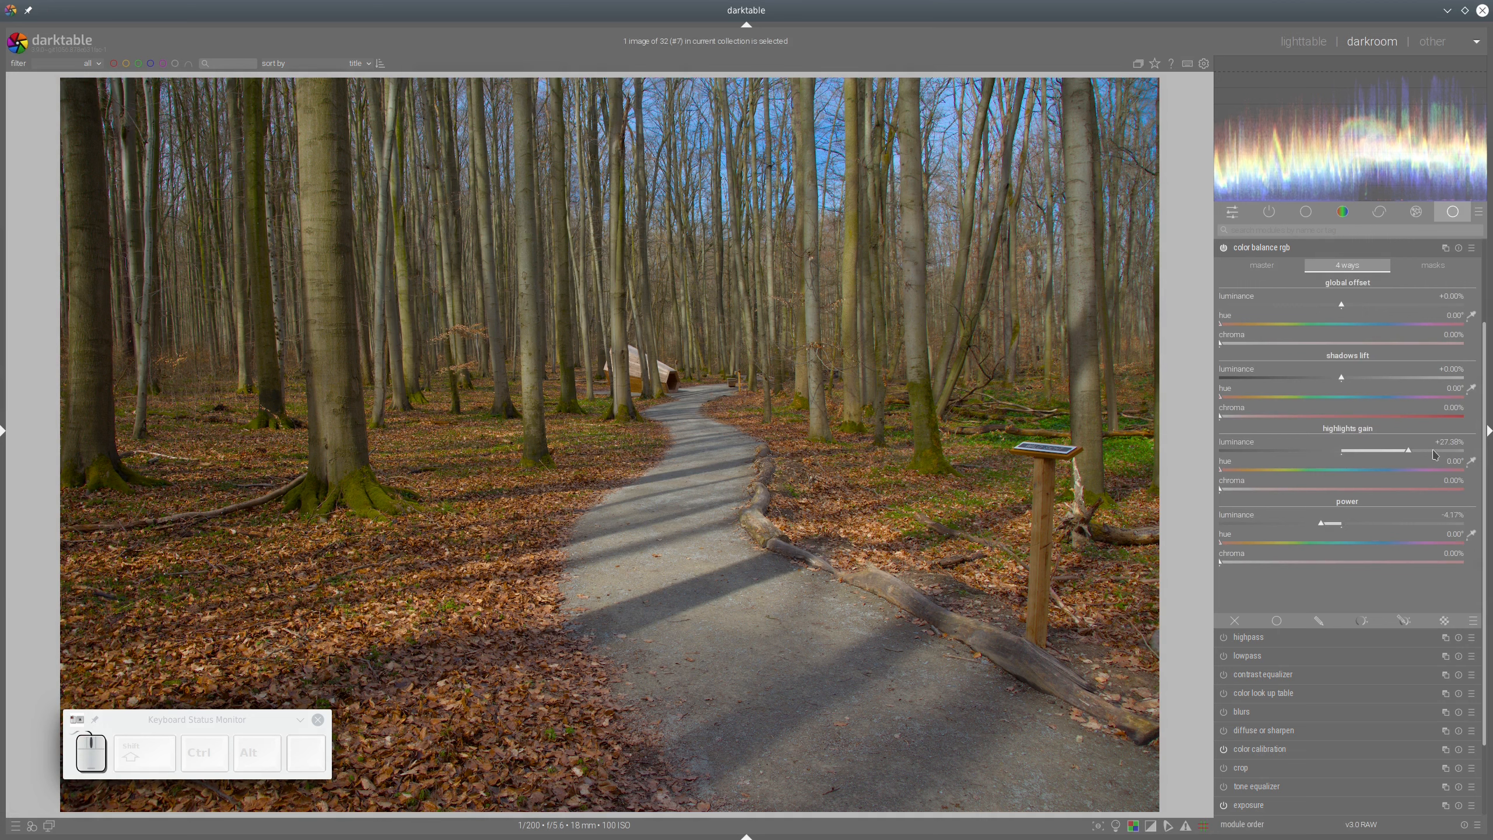
click(1295, 248)
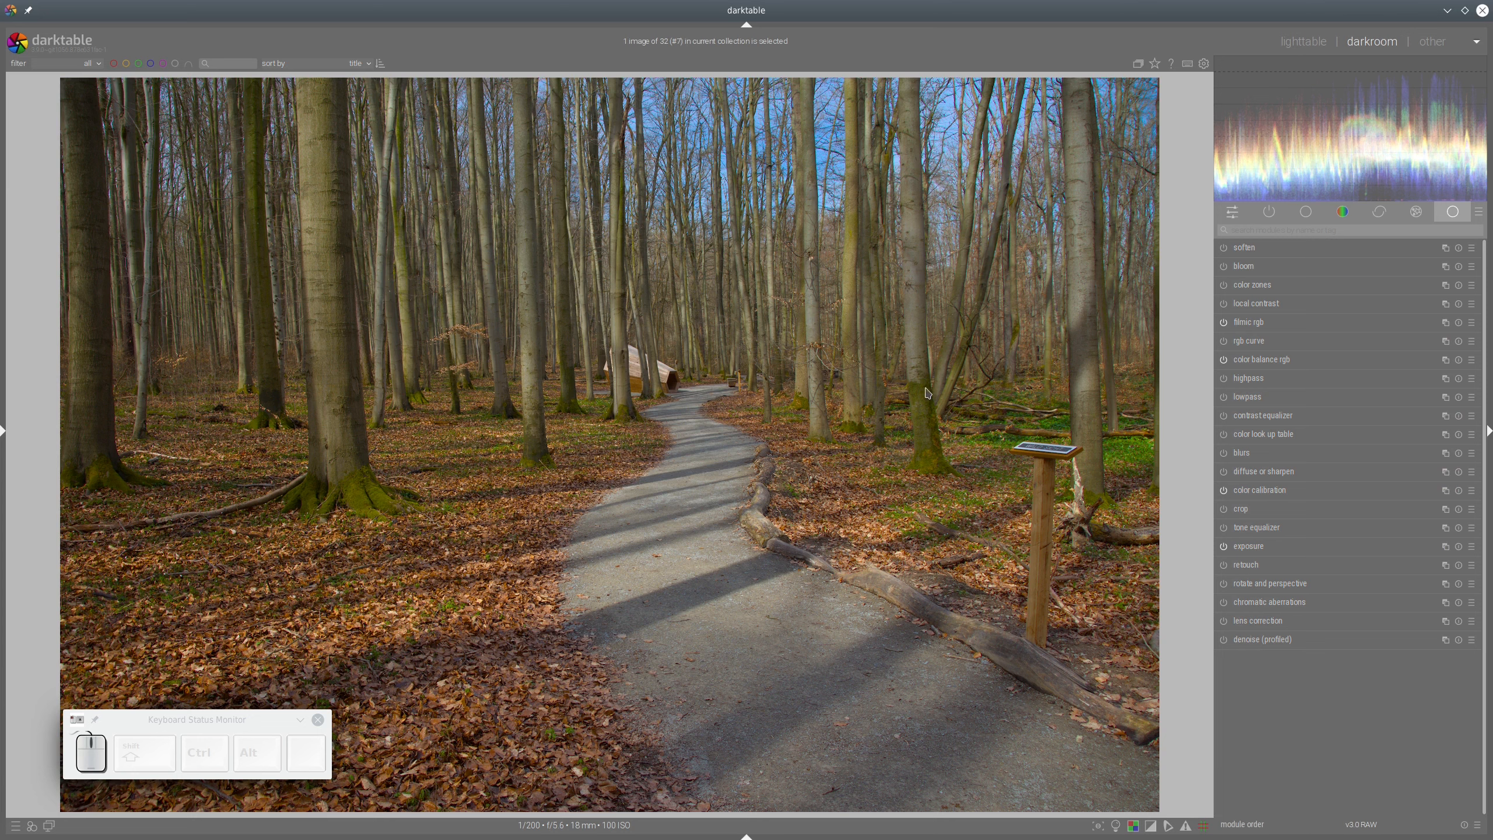
- Create a new instance of the exposure module and enable a combined drawn and parametric mask on it
click(1445, 547)
click(1406, 568)
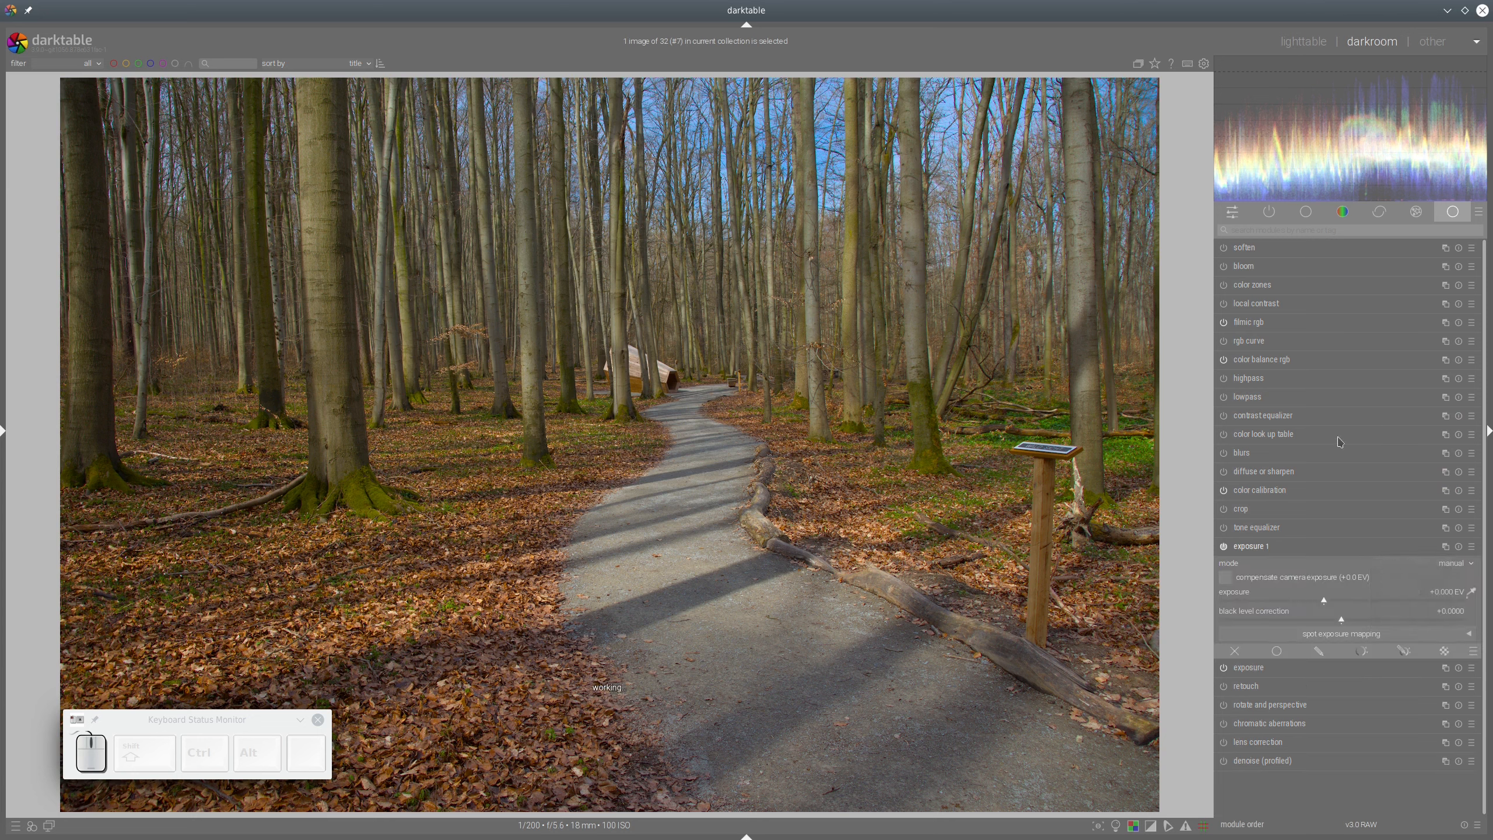
click(1405, 651)
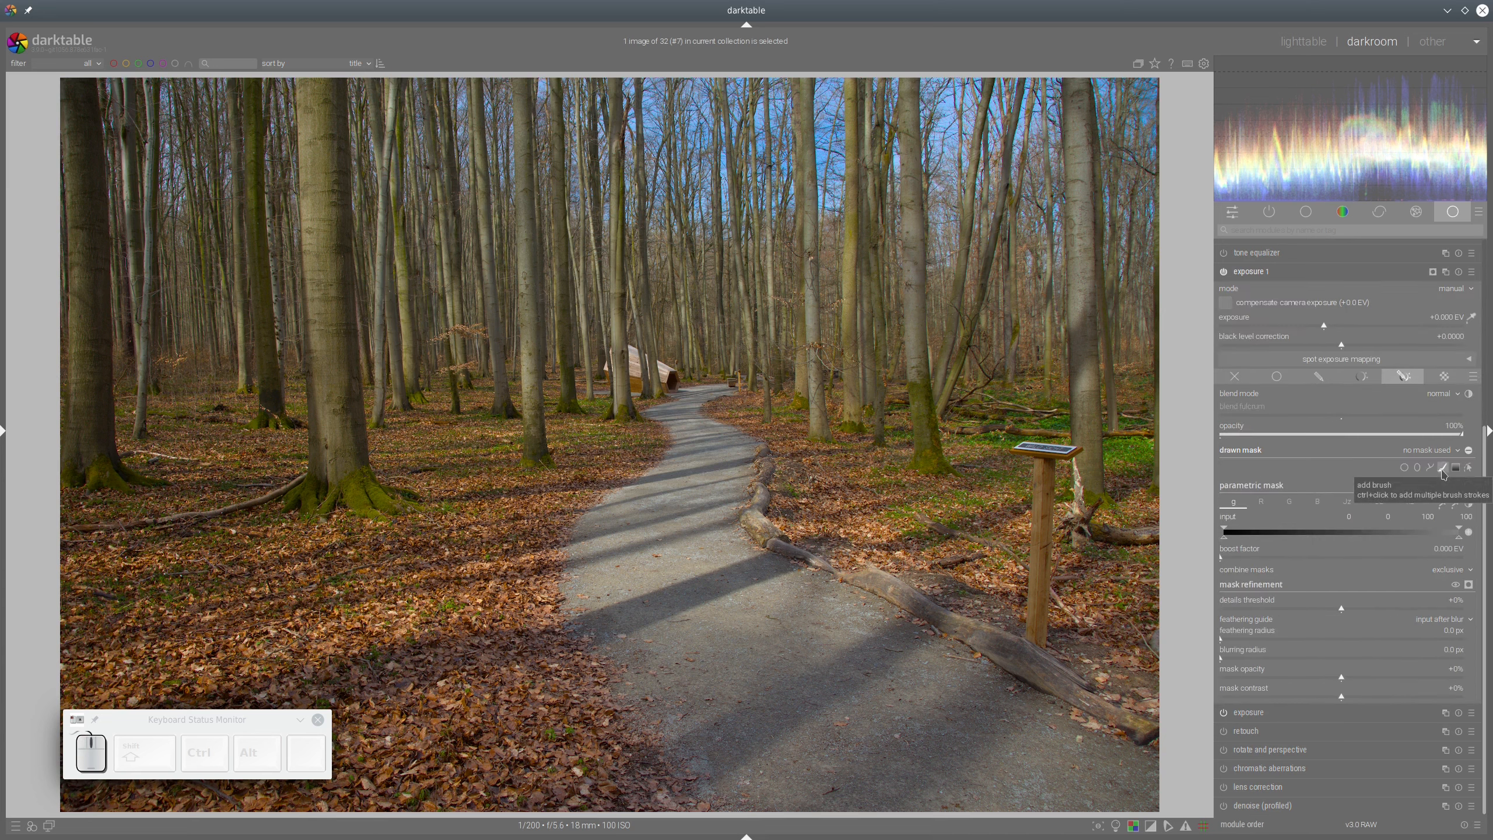
- Activate the drawn mask brush and reduce its size and hardness to suit the narrow far end of the path
click(1444, 469)
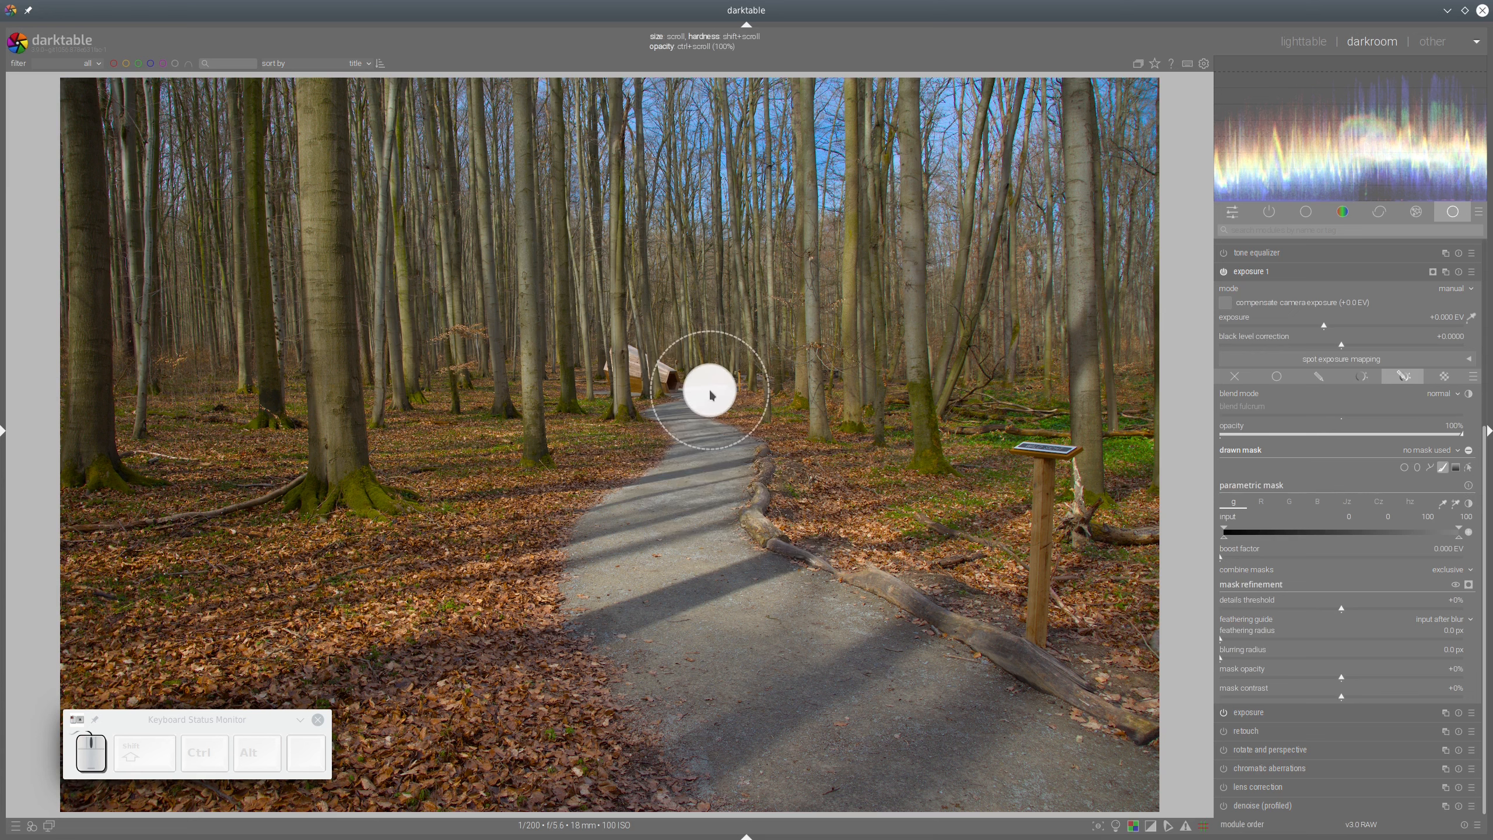
scroll(712, 394, down, 20)
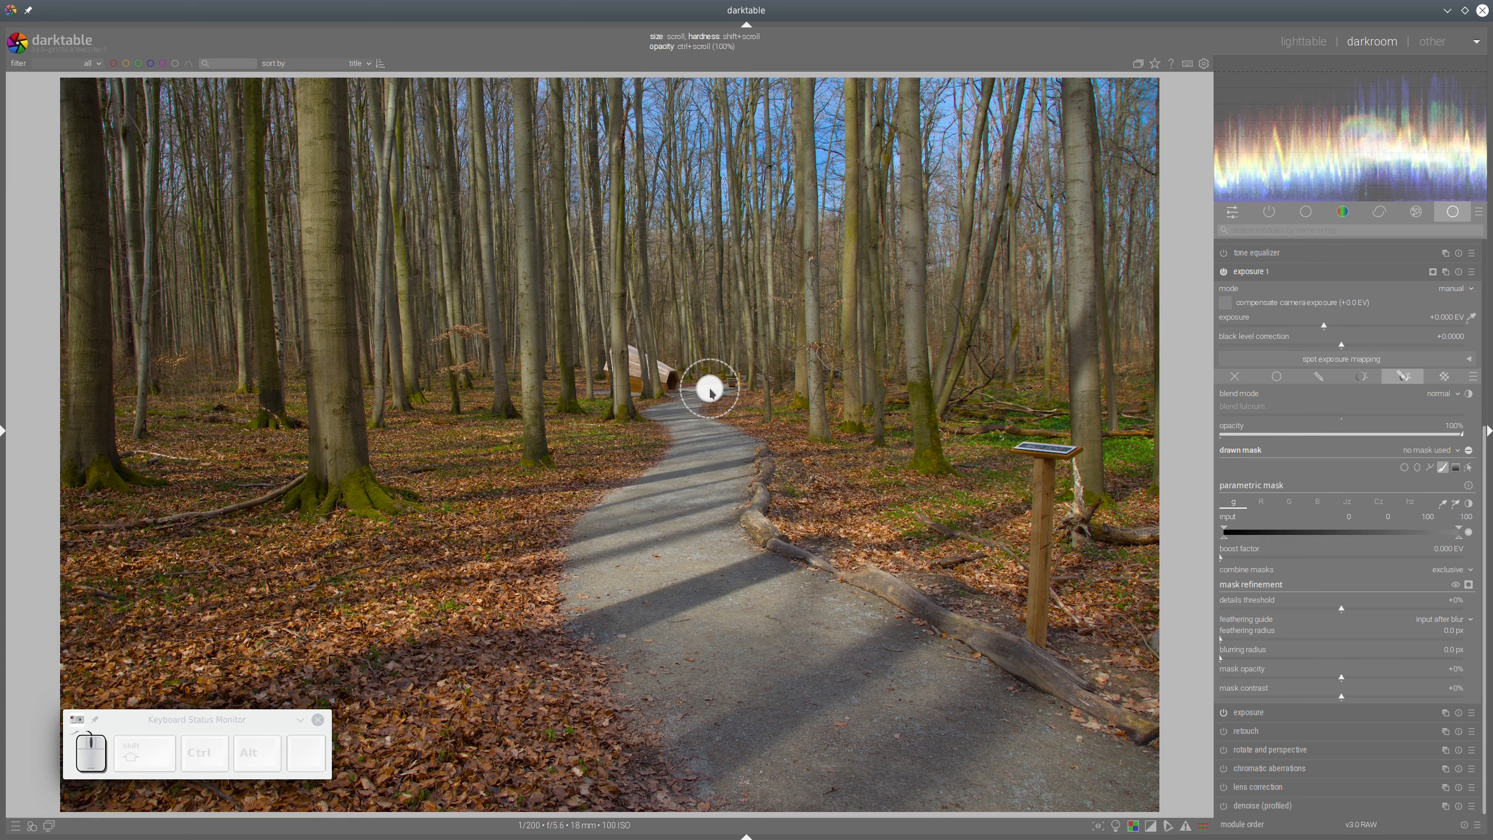
scroll(712, 393, down, 3)
scroll(711, 393, down, 1)
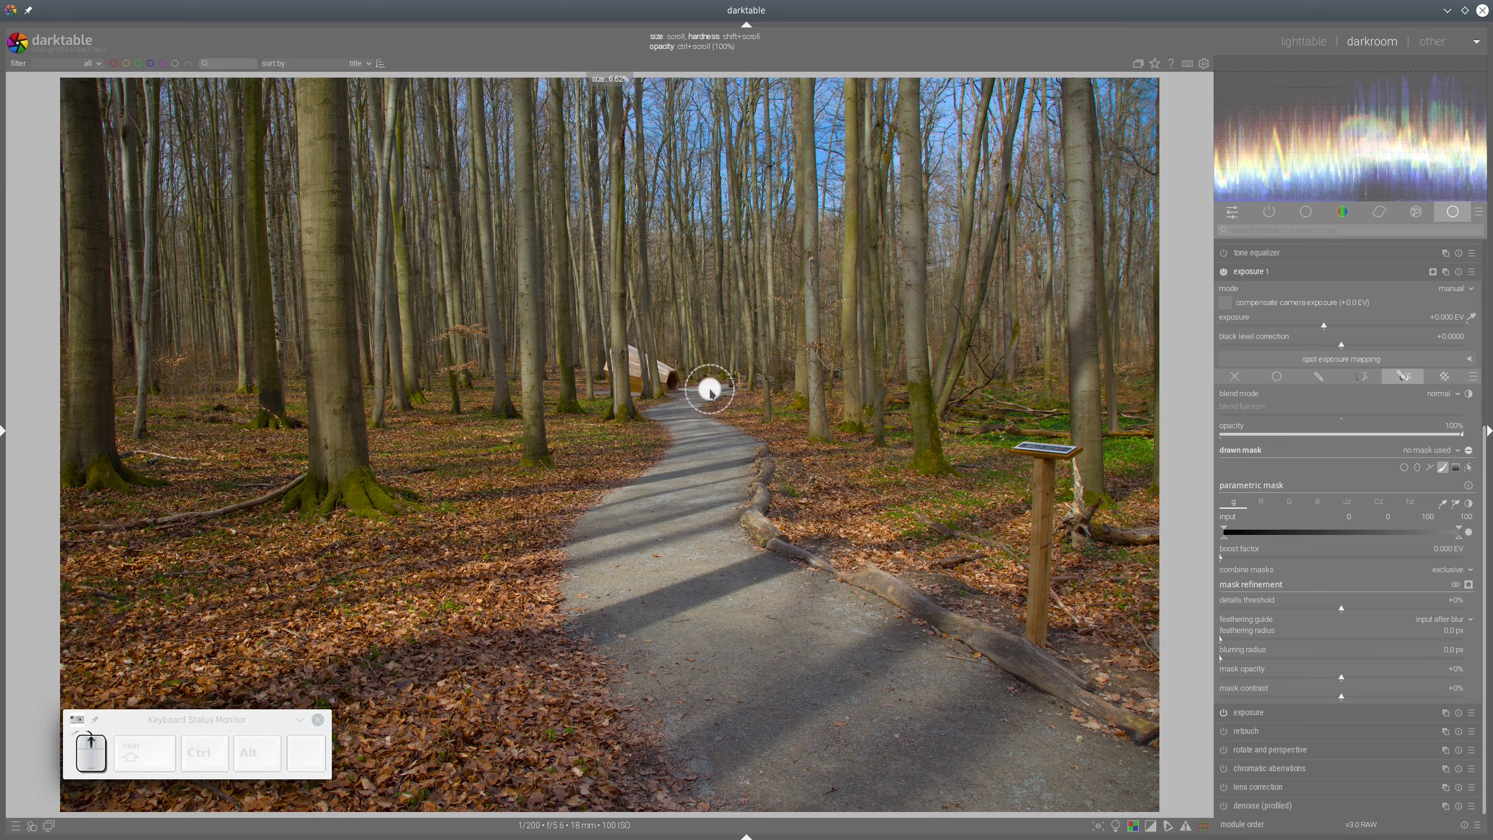
scroll(712, 393, up, 16)
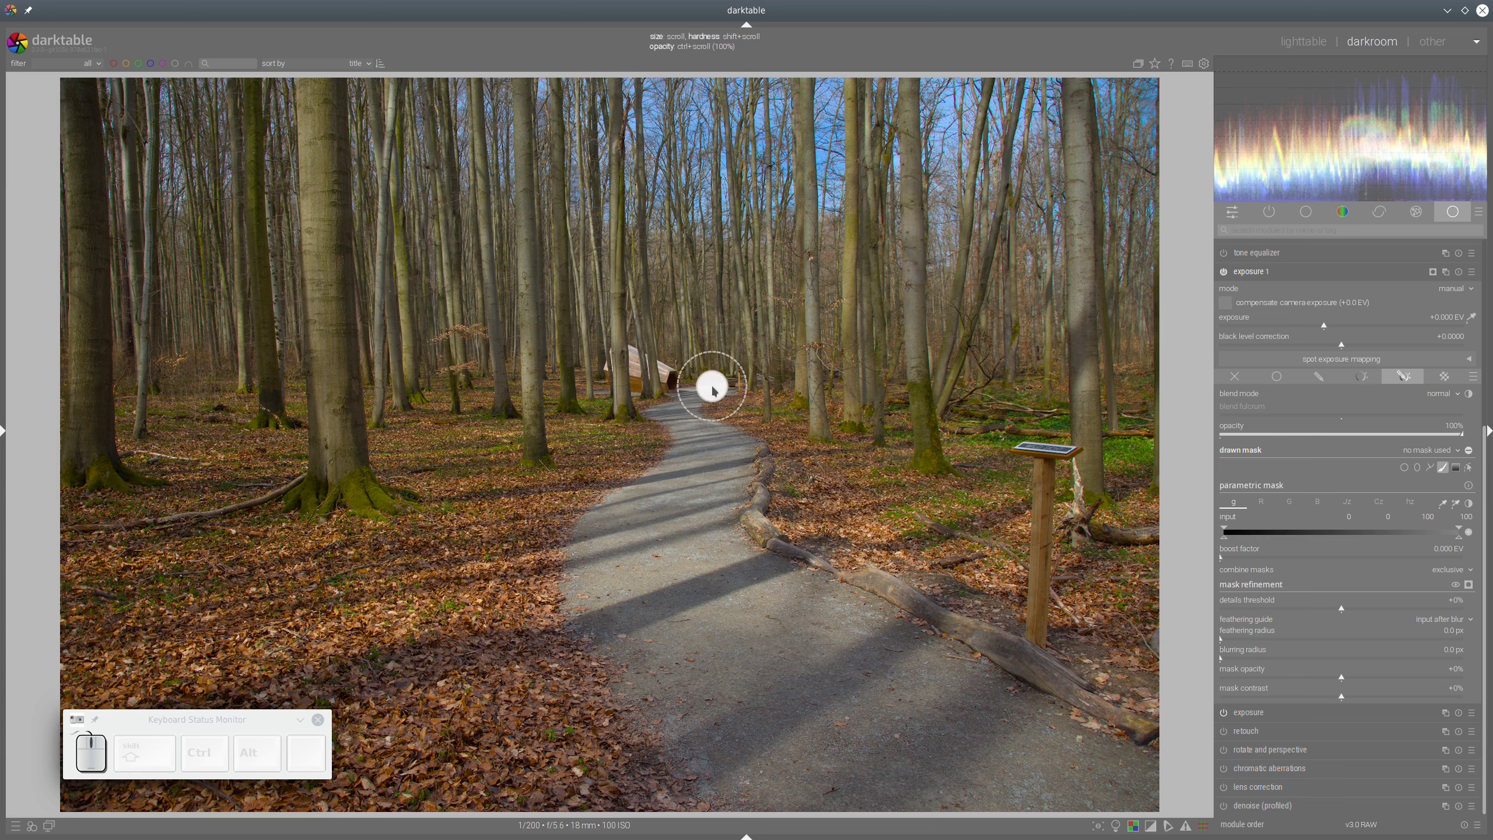
shift+scroll(711, 391, up, 1)
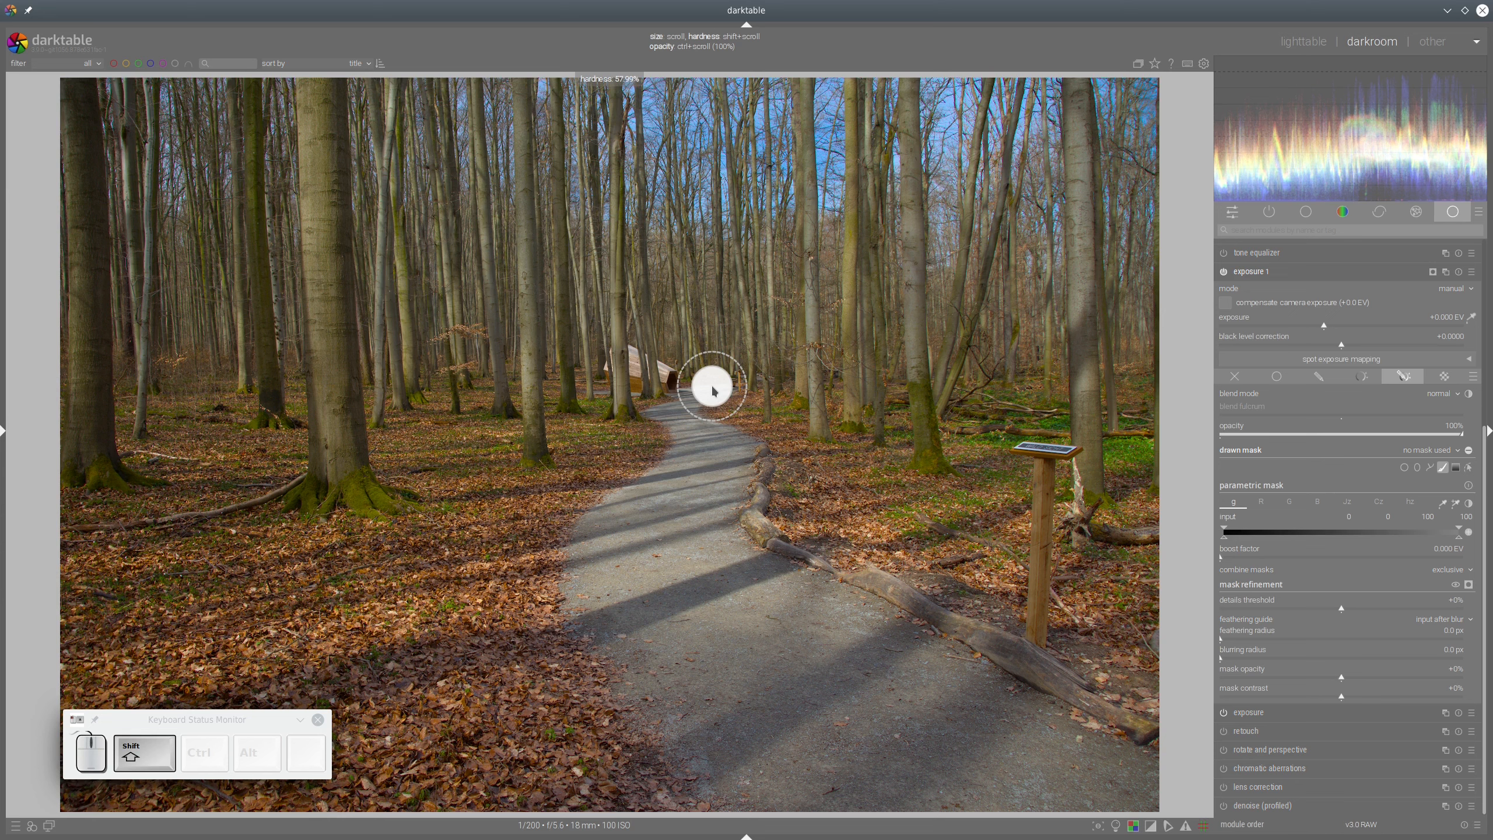
shift+scroll(713, 390, up, 2)
shift+scroll(713, 391, down, 4)
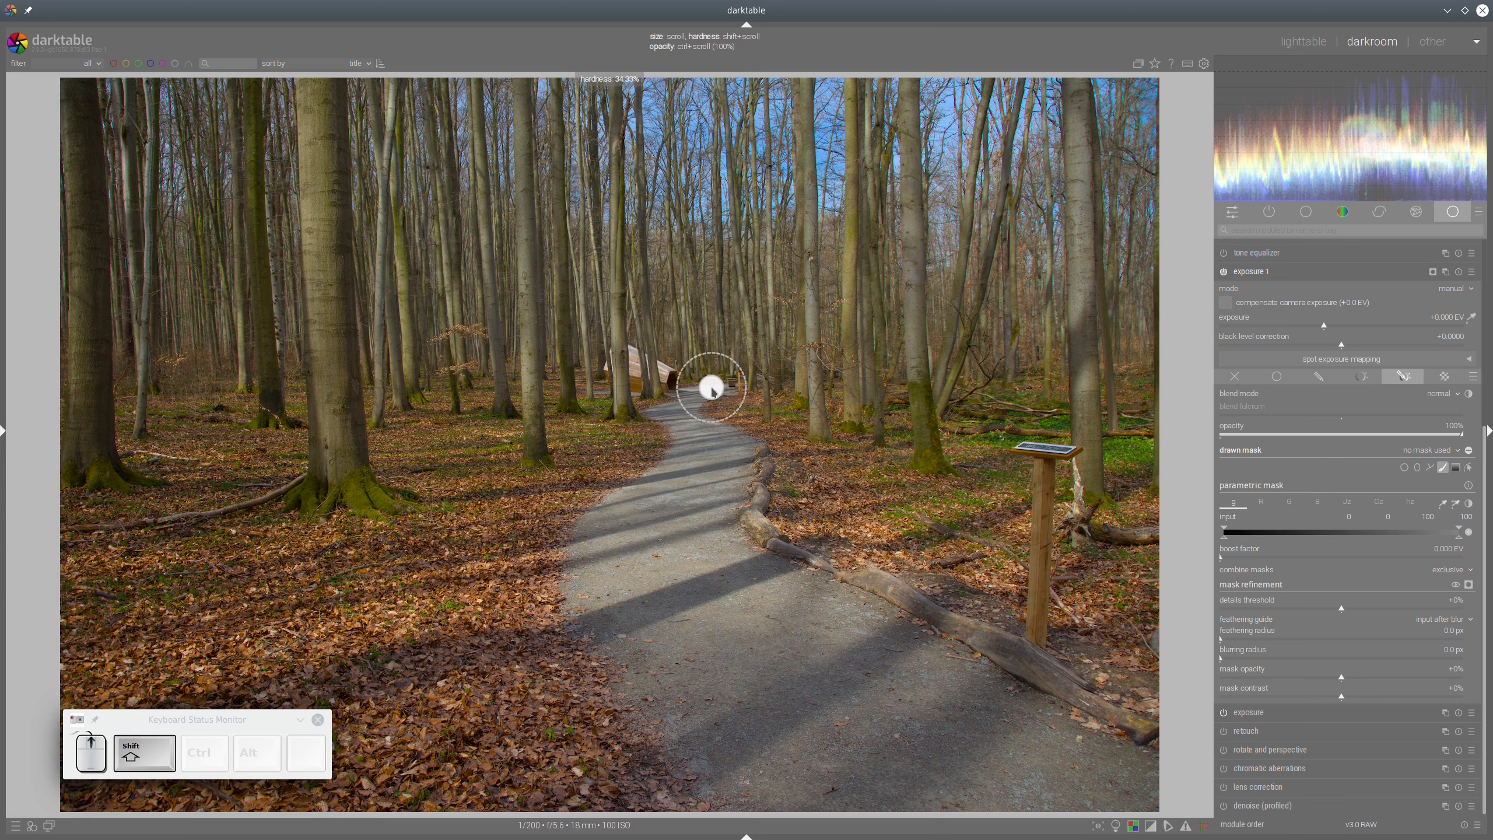
shift+scroll(713, 390, up, 1)
scroll(713, 391, down, 5)
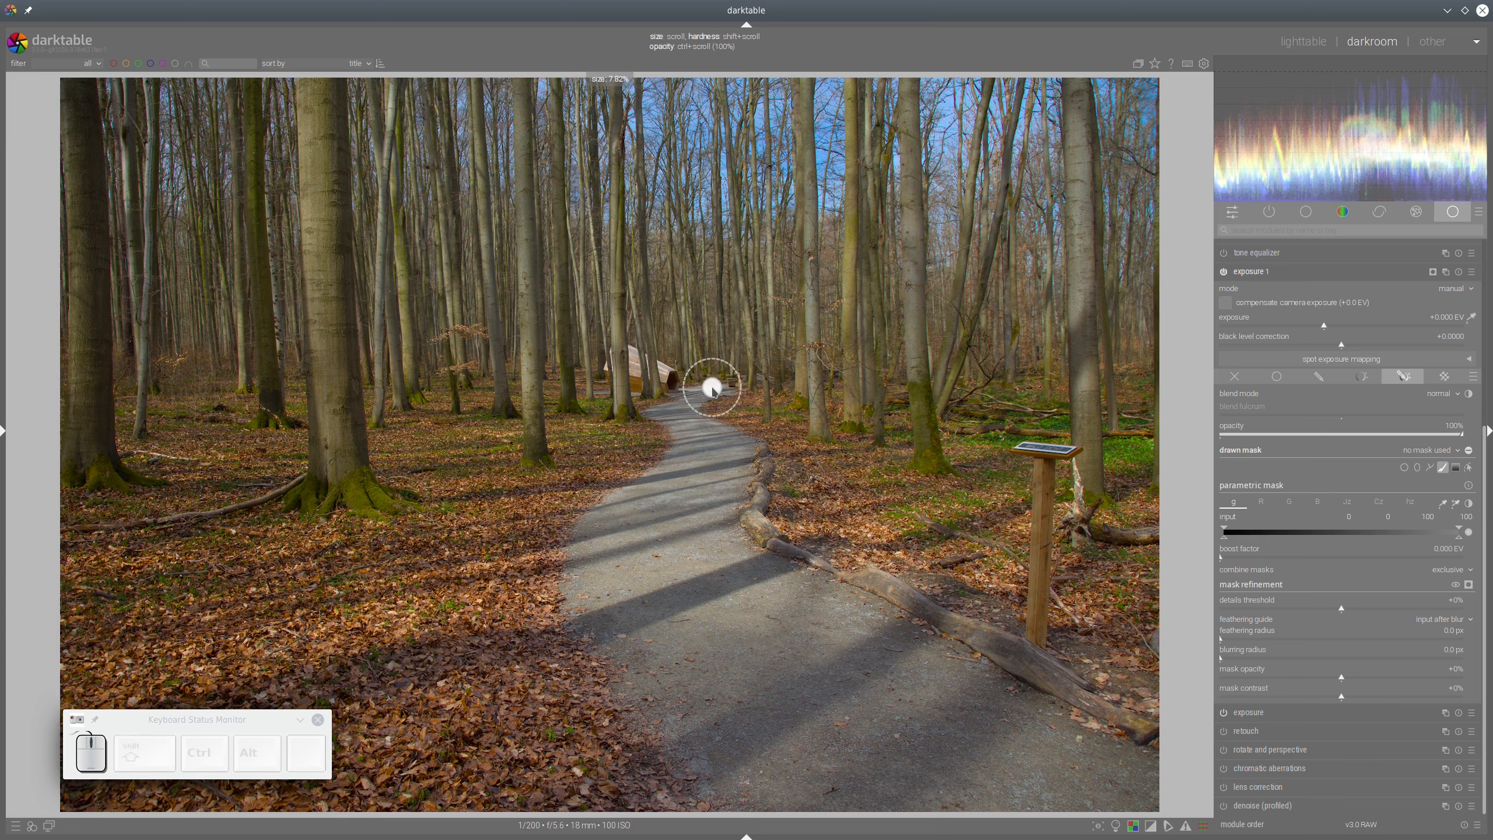
scroll(713, 391, down, 1)
- Try a freehand brush stroke along the forest path down to the foreground, and remove that shape again
mouse_move(723, 392)
mouse_down()
mouse_move(684, 407)
mouse_move(725, 489)
mouse_move(662, 540)
mouse_move(715, 628)
mouse_move(912, 798)
mouse_up()
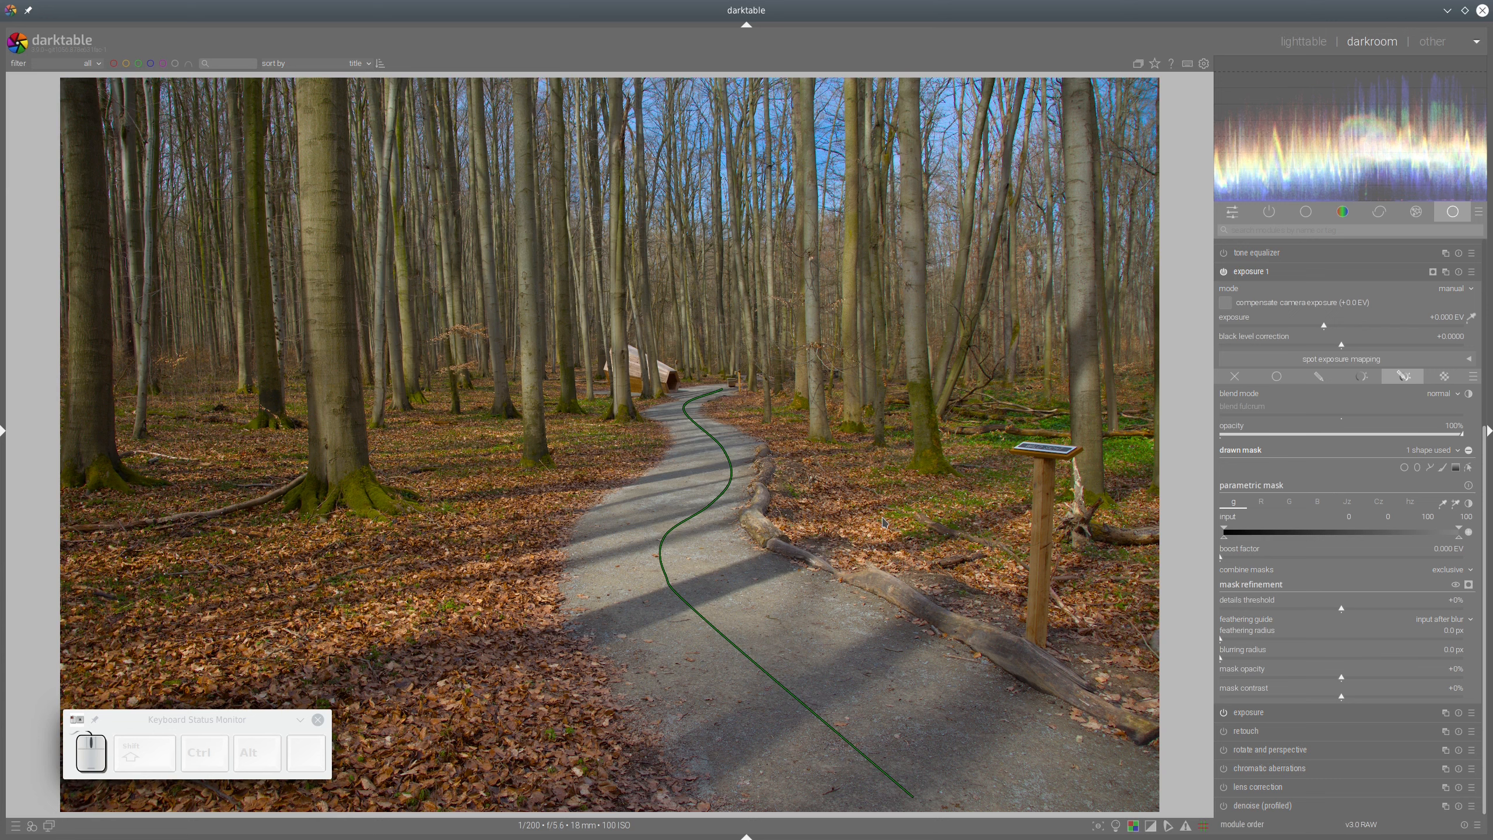
mouse_move(731, 465)
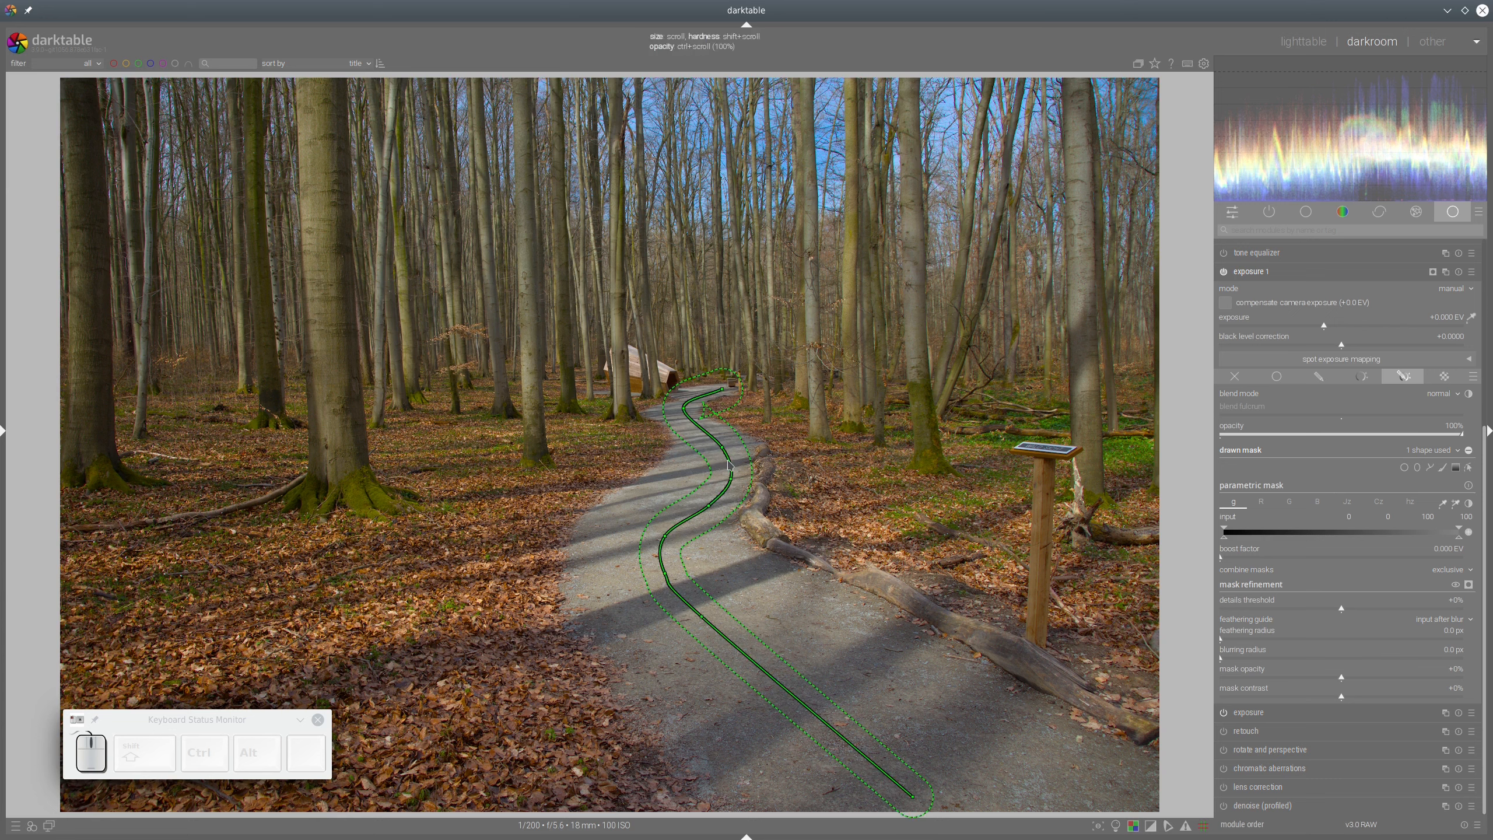
right_click(729, 465)
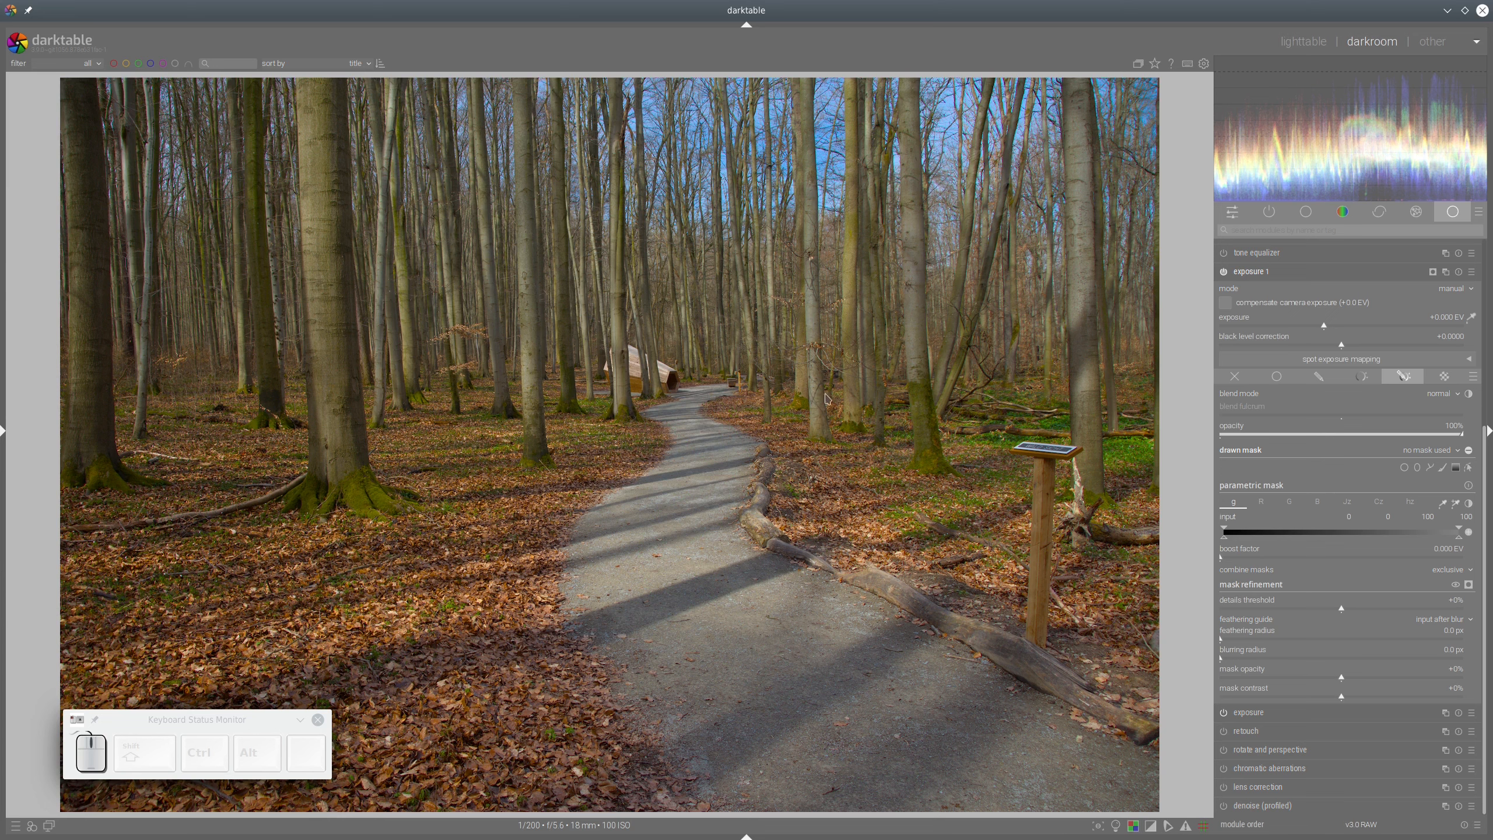
- Create a straight brush shape from the path's far end and place its end node beyond the photo's lower edge
click(1443, 467)
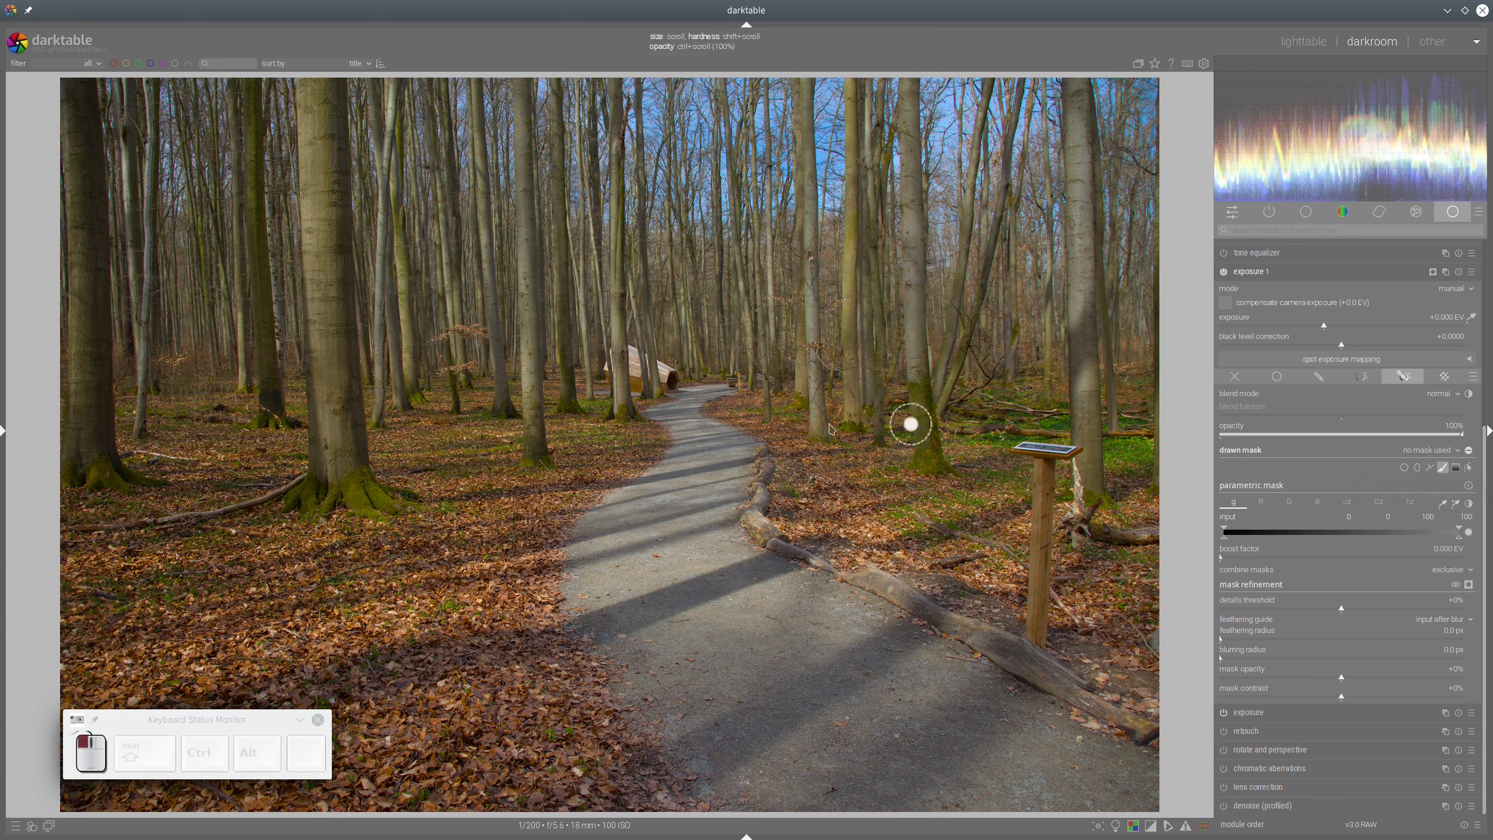
click(716, 392)
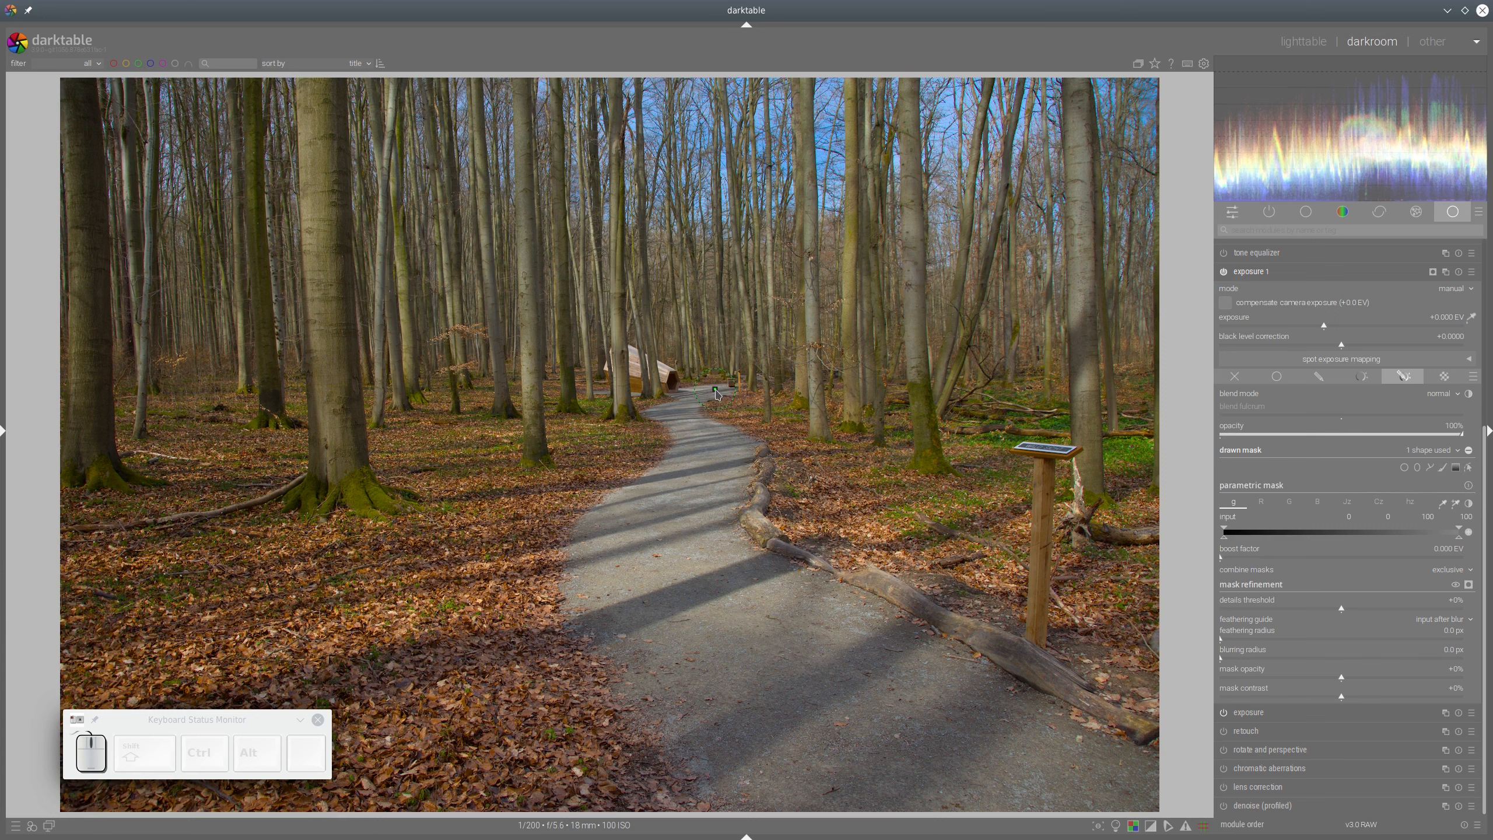
mouse_move(718, 395)
mouse_down()
mouse_move(790, 727)
mouse_move(835, 791)
mouse_move(897, 838)
mouse_up()
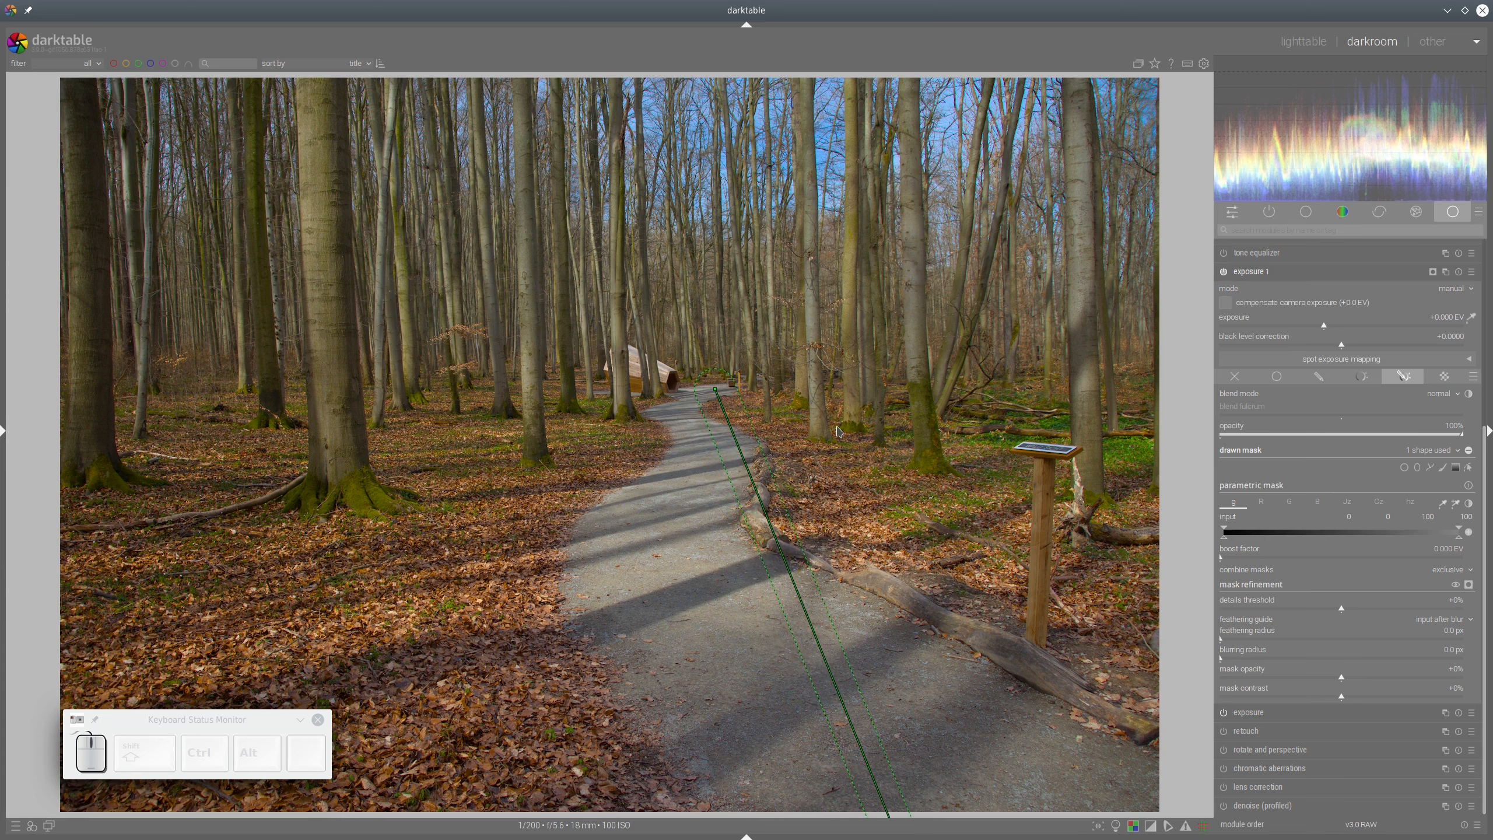
scroll(839, 432, down, 1)
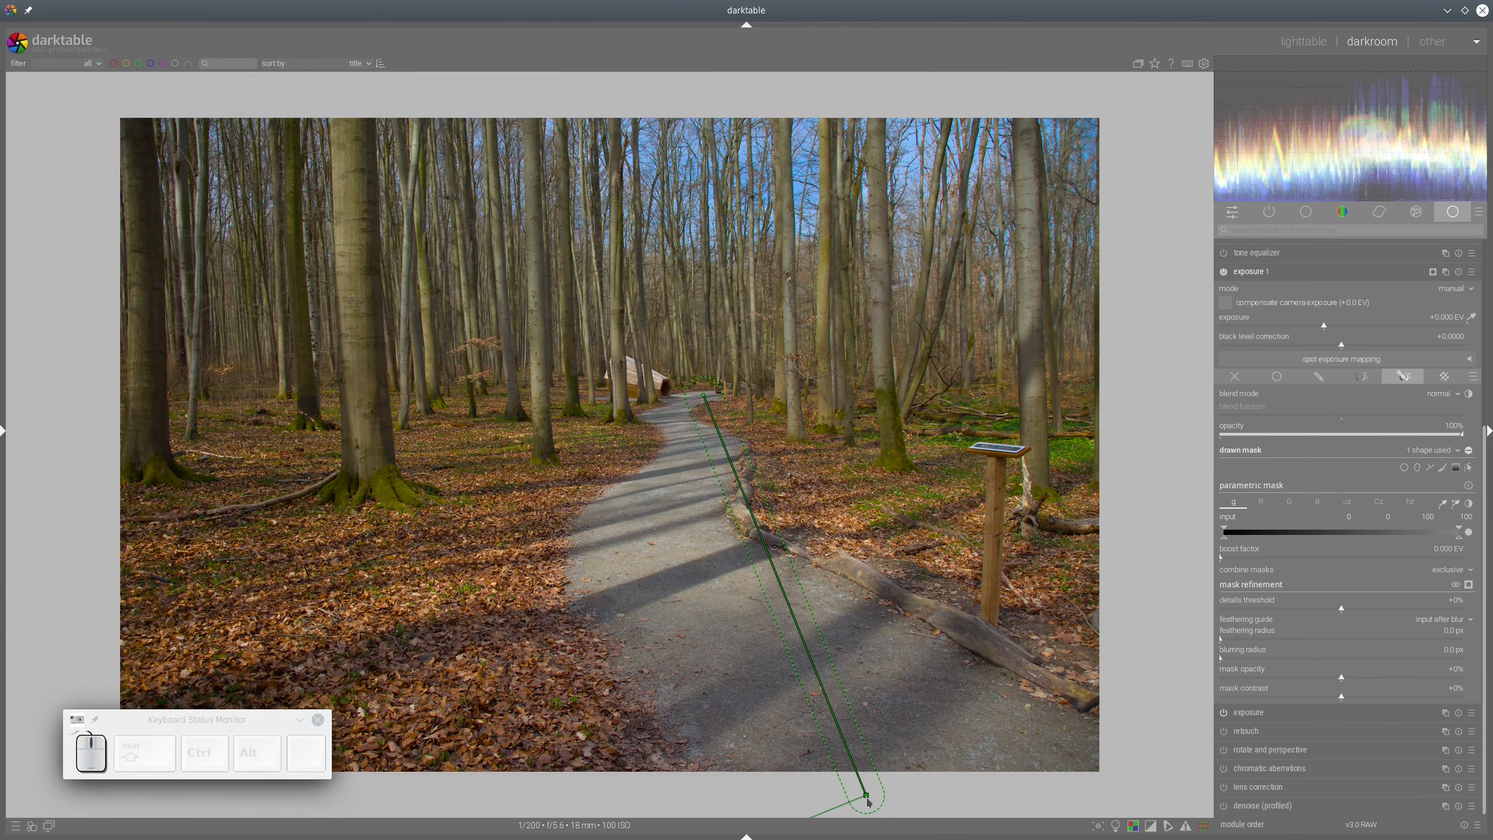
drag(869, 801, 936, 801)
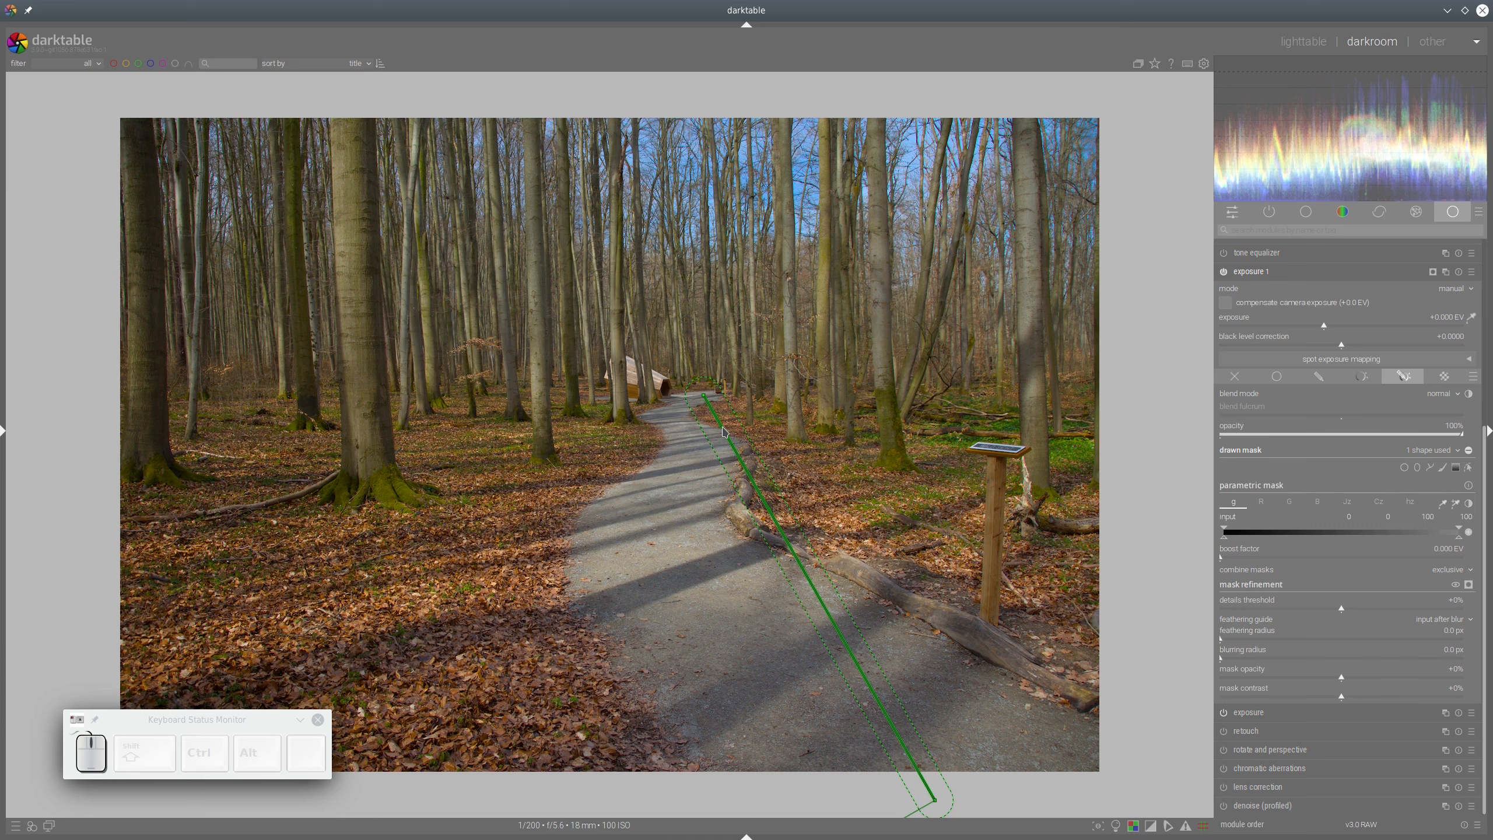
- Add three nodes to the brush line and move them so the stroke follows the bends of the path
key(ctrl)
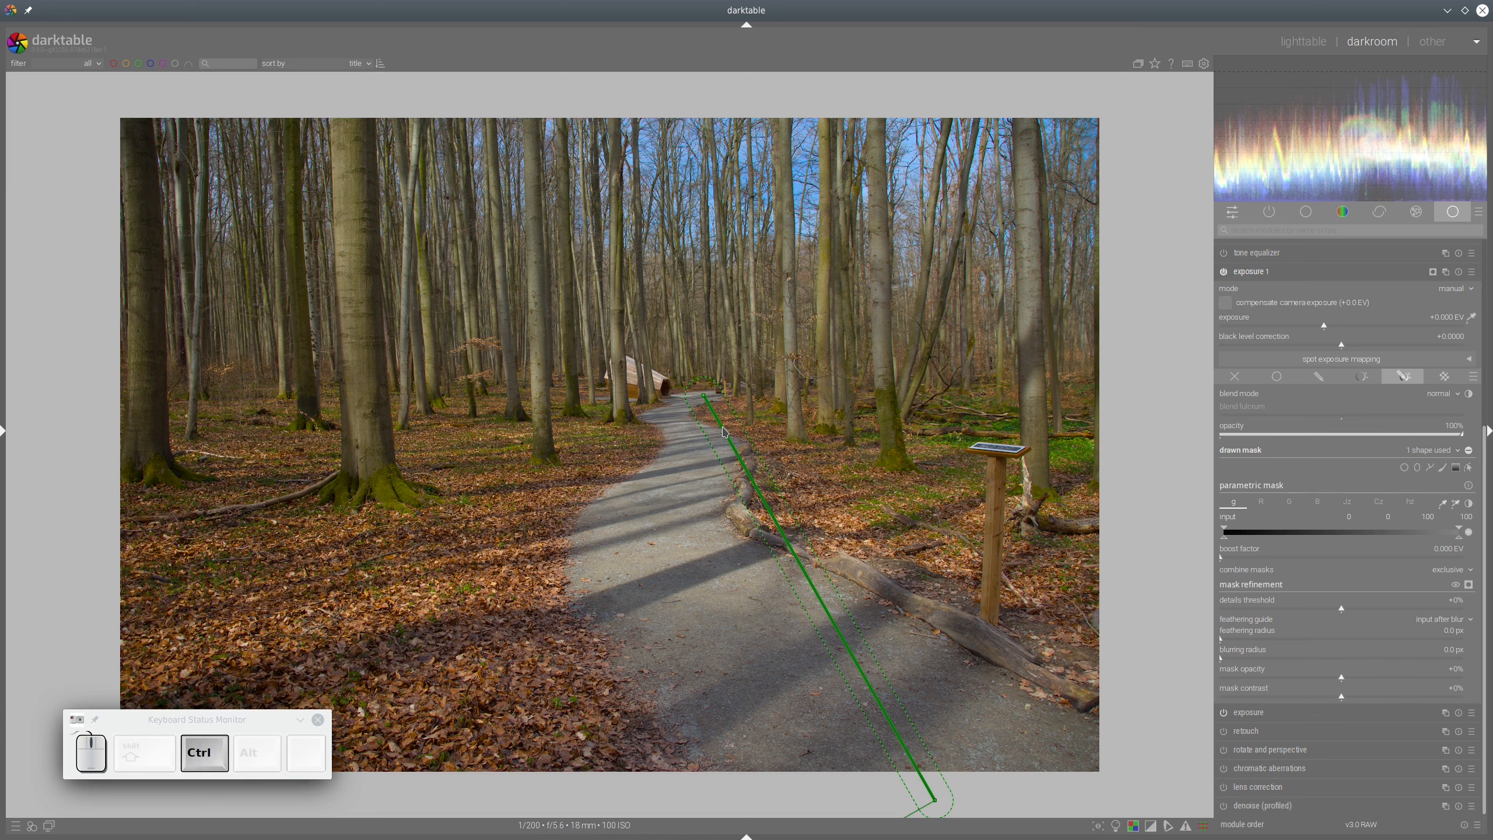
drag(725, 432, 691, 453)
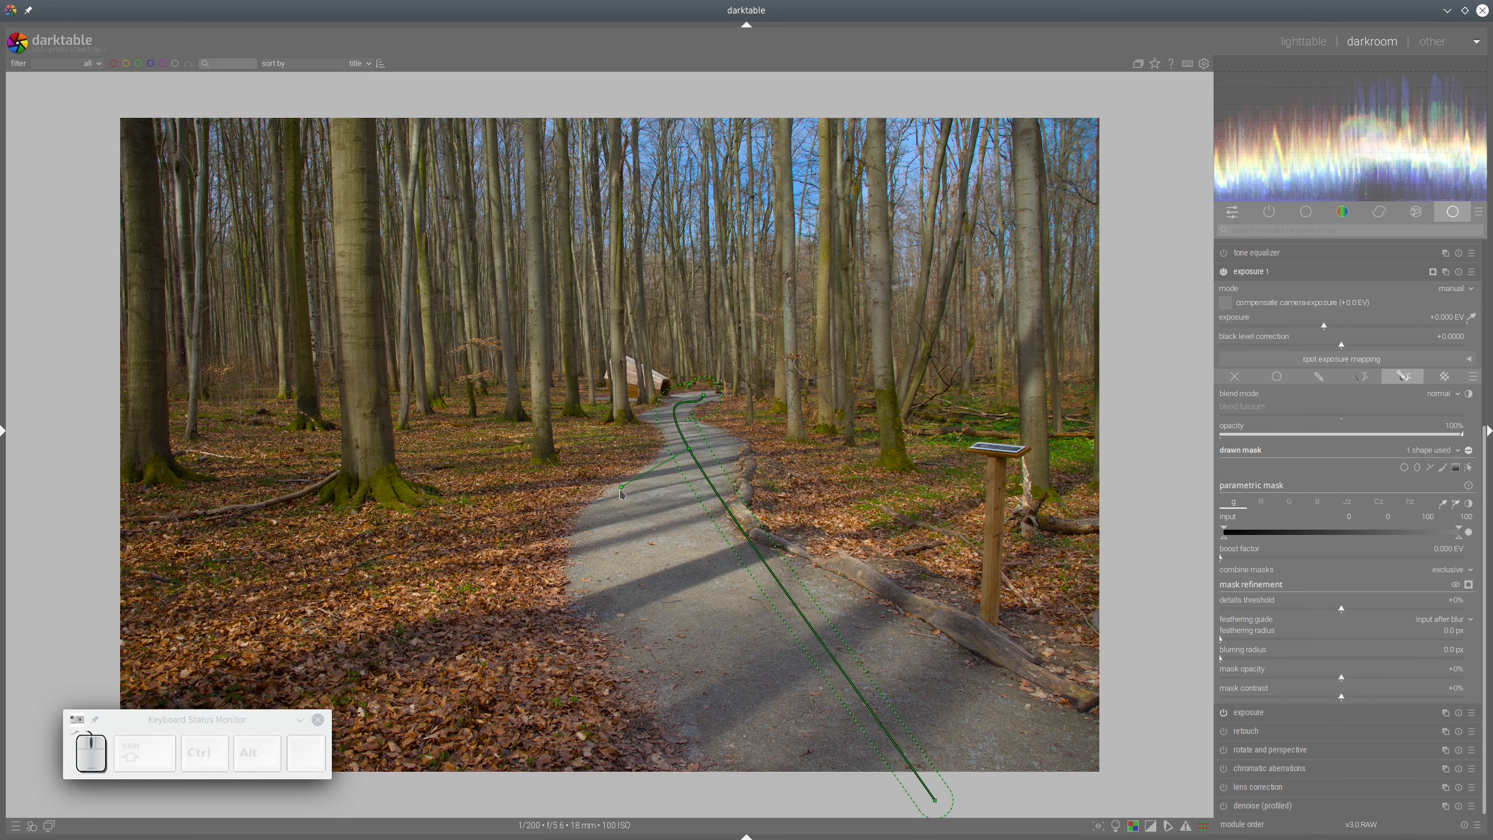
mouse_move(620, 489)
mouse_down()
mouse_move(667, 471)
mouse_move(677, 427)
mouse_move(630, 452)
mouse_move(675, 431)
mouse_move(665, 420)
mouse_up()
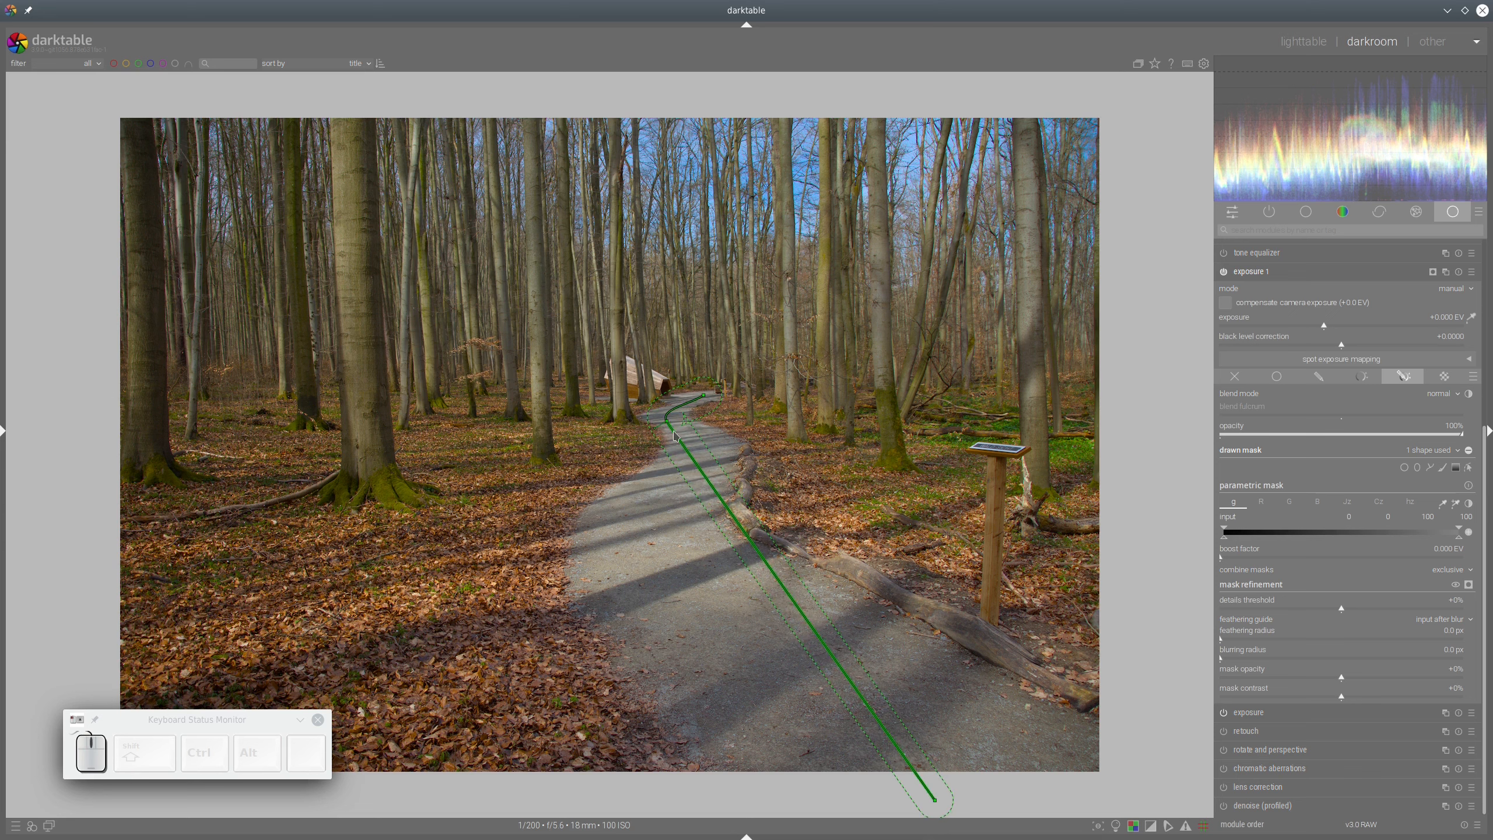
ctrl+click(705, 460)
mouse_move(706, 460)
mouse_down()
mouse_move(656, 506)
mouse_move(712, 452)
mouse_up()
mouse_move(751, 512)
ctrl+mouse_down()
mouse_move(665, 551)
mouse_move(668, 577)
mouse_move(618, 610)
mouse_move(668, 577)
mouse_move(646, 573)
ctrl+mouse_up()
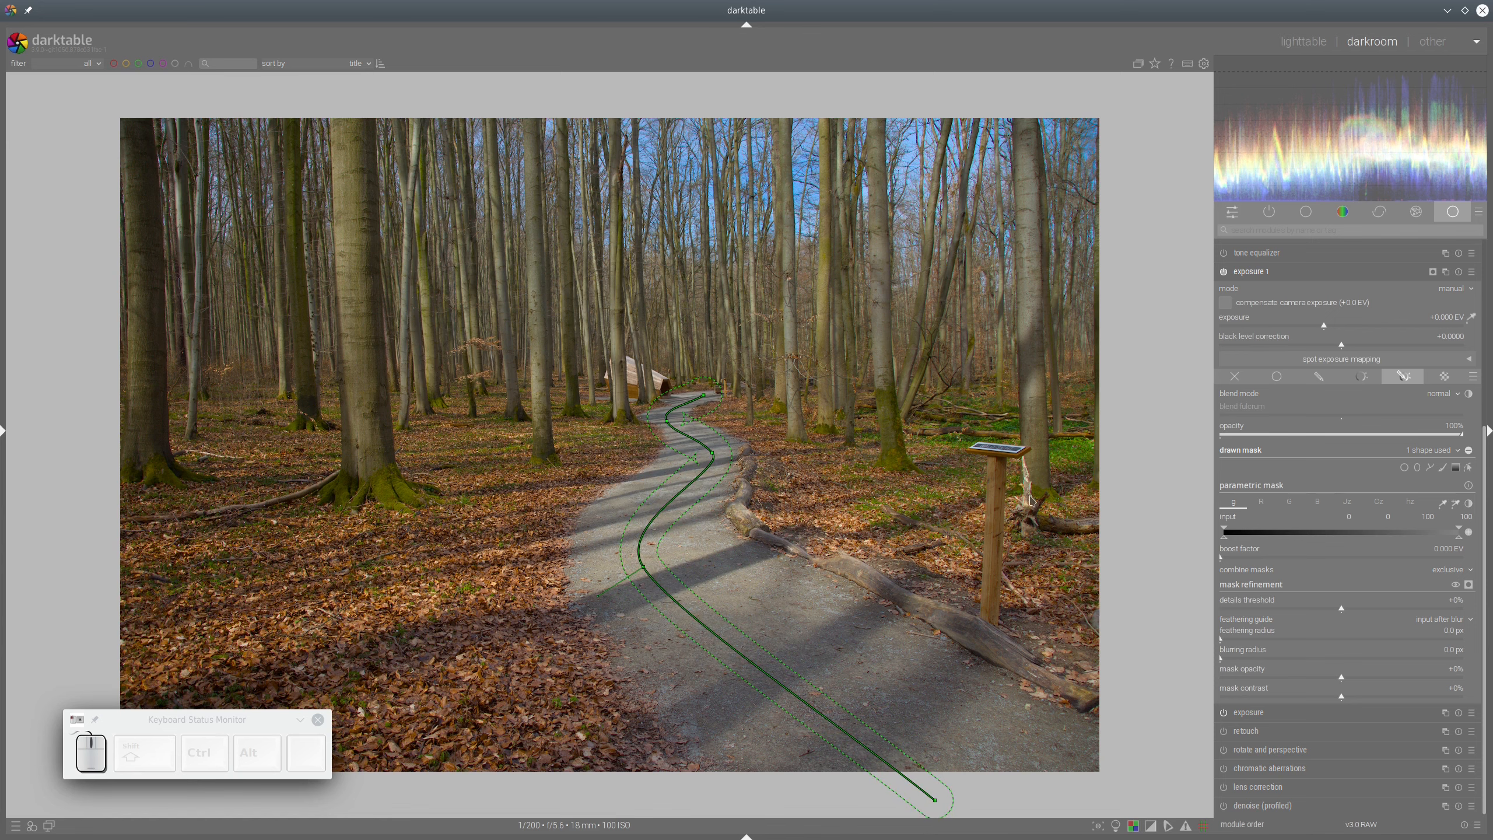
- Move the brush line's end node further outside the photo, beyond the lower edge
ctrl+scroll(929, 793, down, 1)
drag(855, 713, 897, 740)
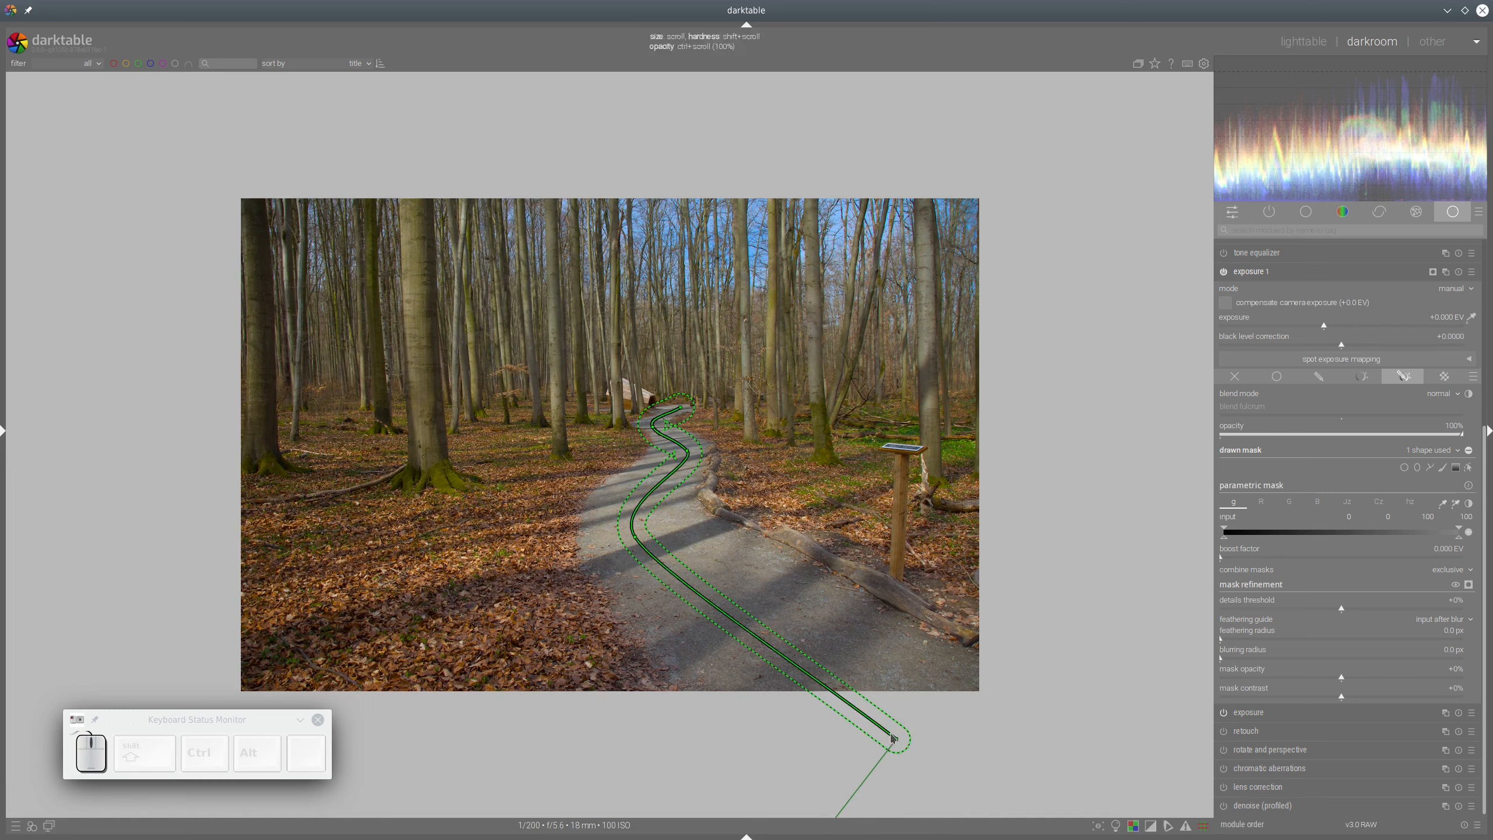
drag(898, 745, 900, 749)
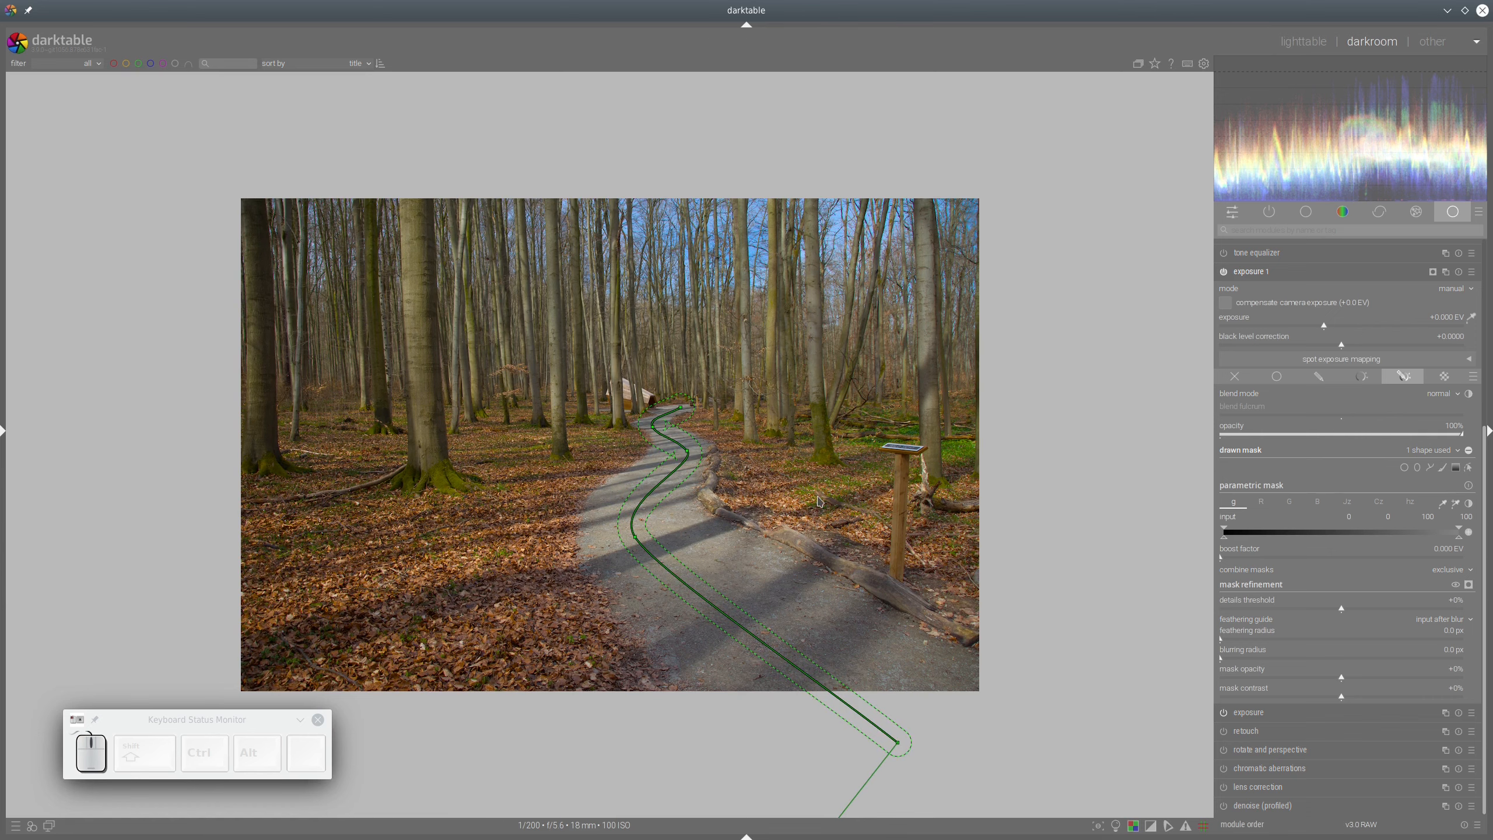
scroll(828, 503, up, 1)
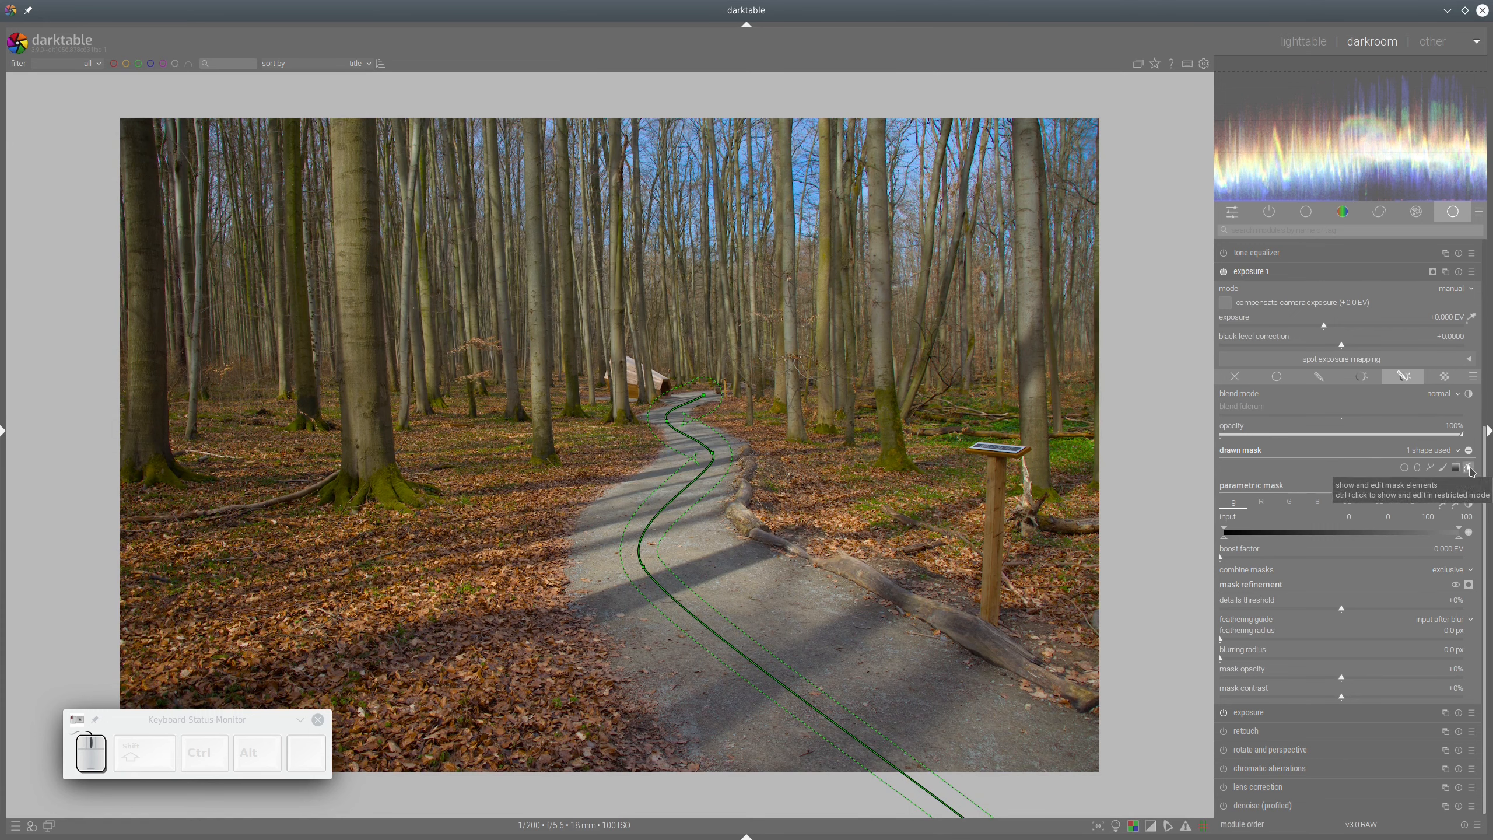
- Edit the mask in restricted mode with its overlay displayed, and widen the whole brush stroke over the path
ctrl+click(1470, 469)
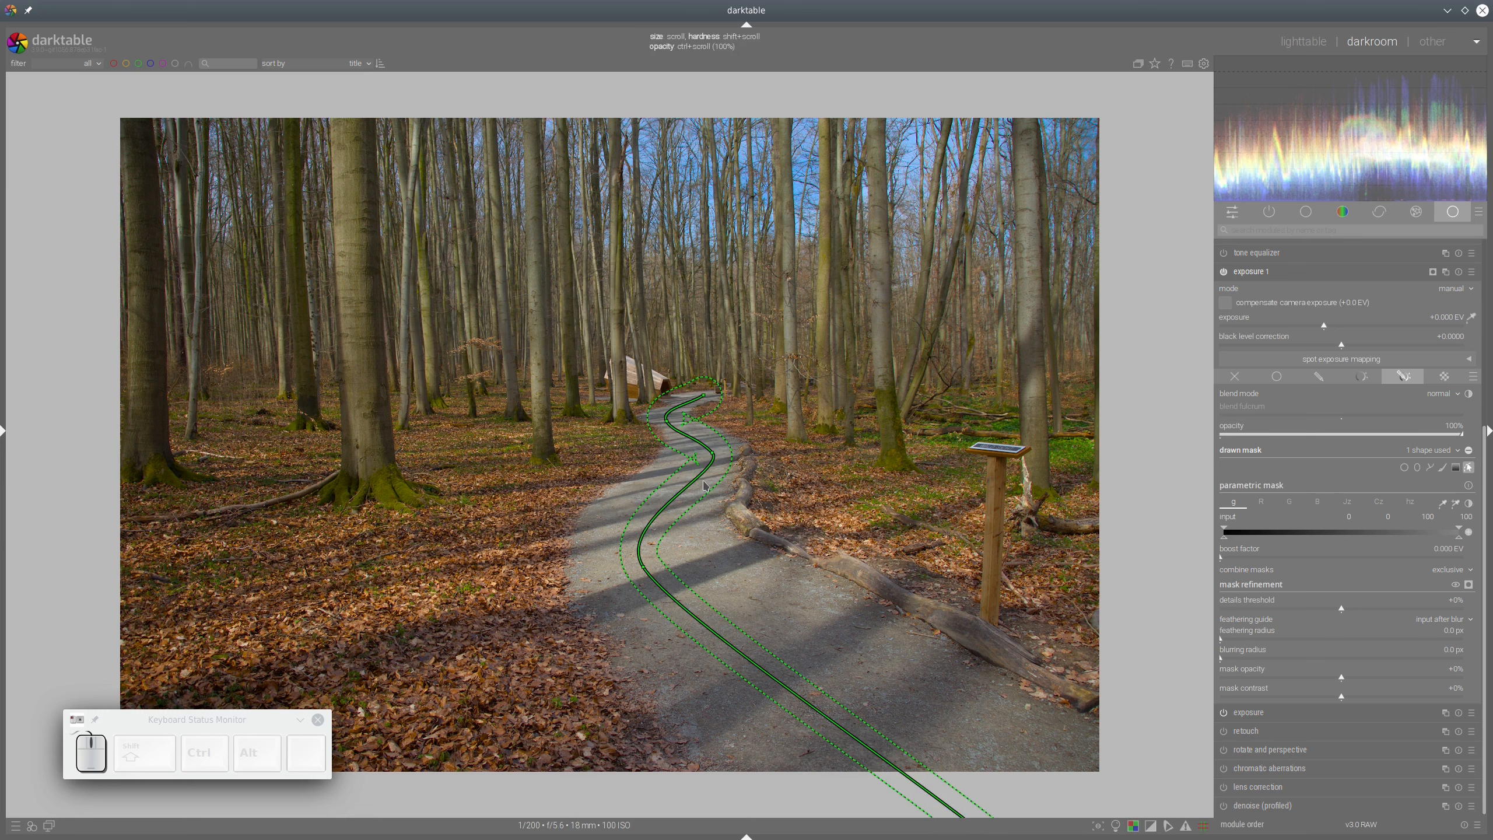
click(1469, 584)
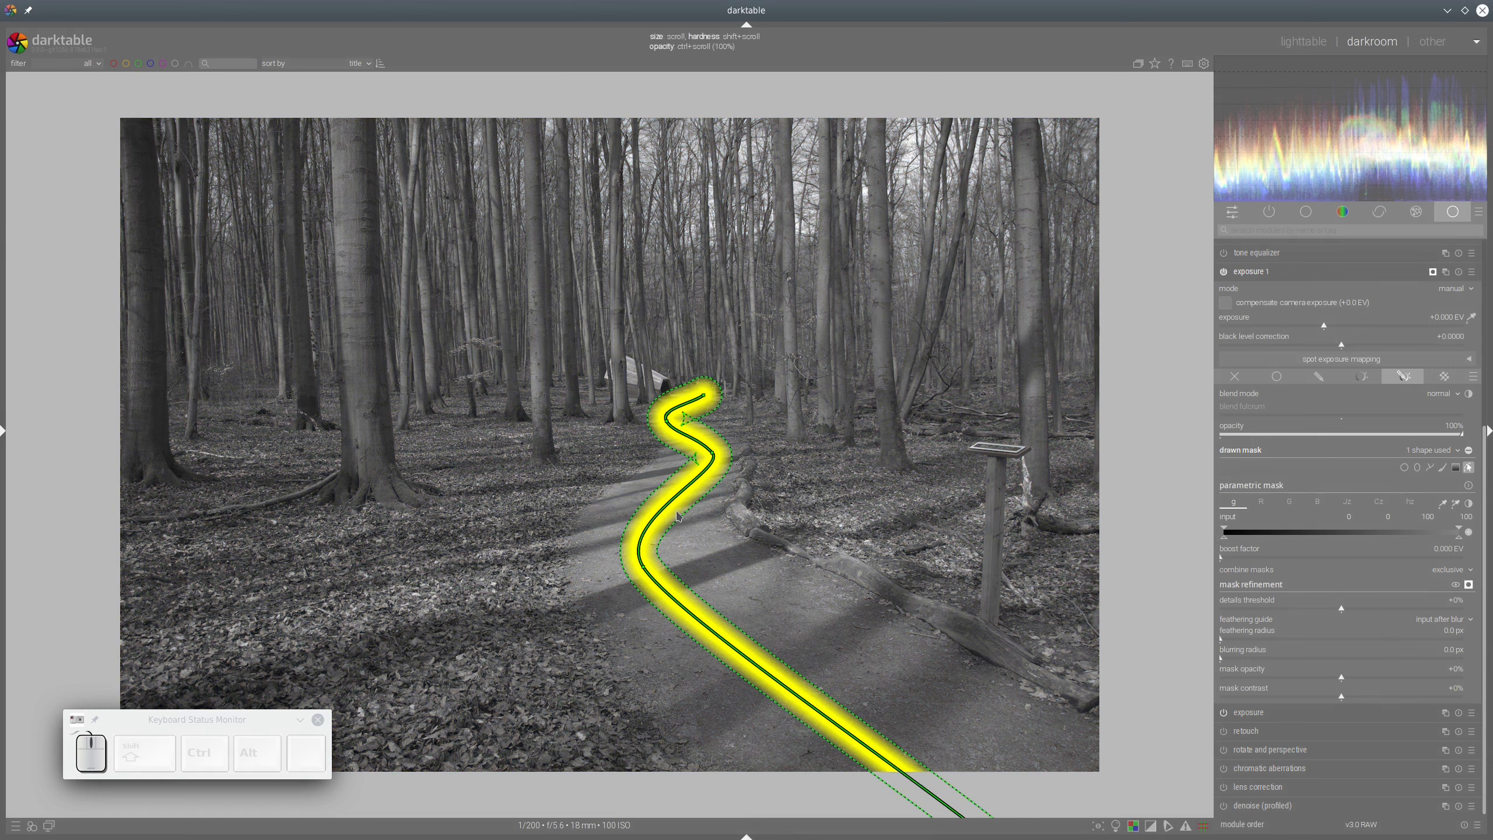
scroll(678, 516, up, 1)
scroll(678, 517, up, 2)
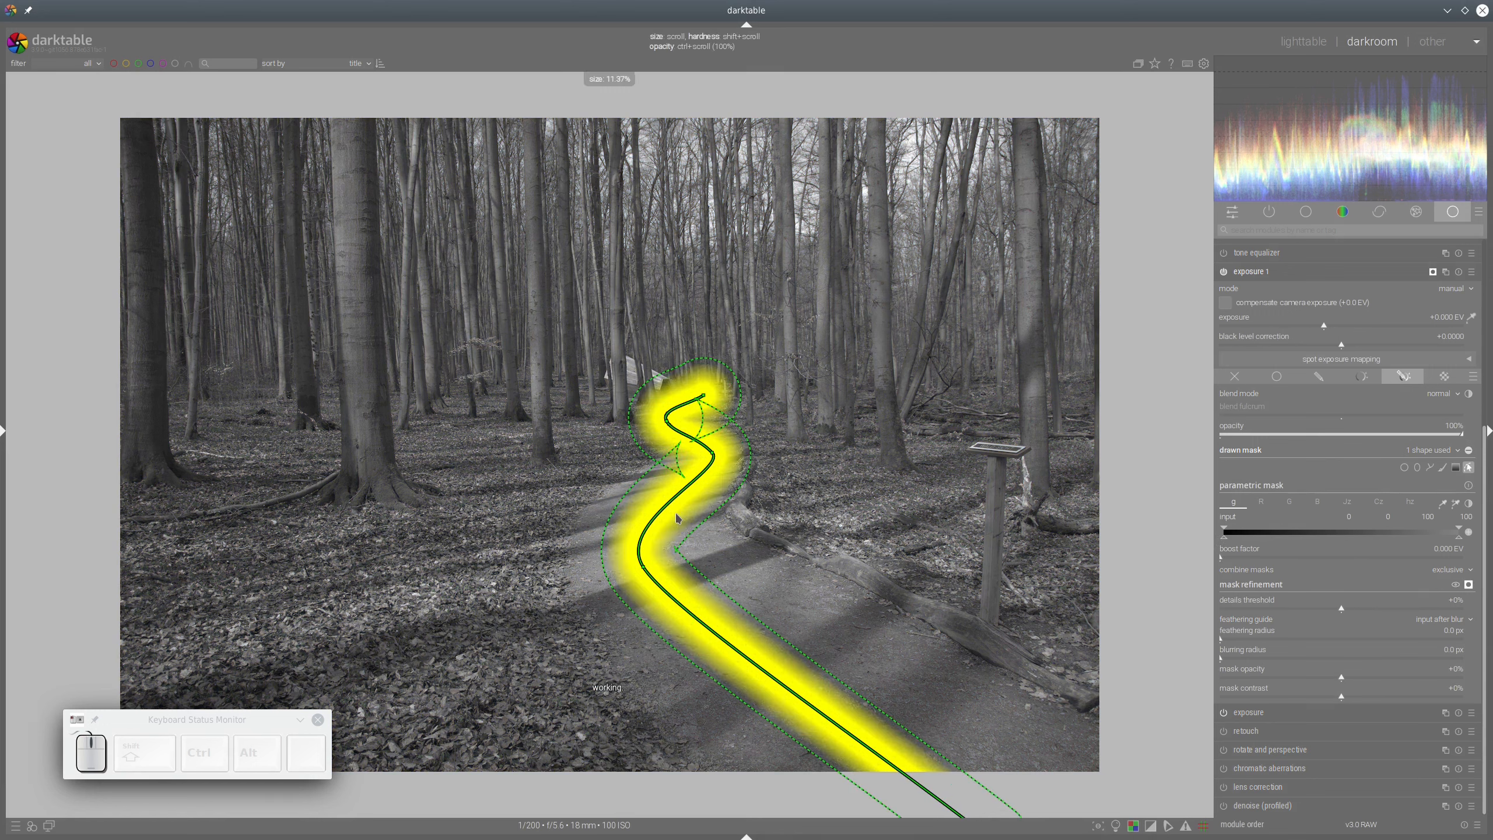
scroll(677, 516, down, 3)
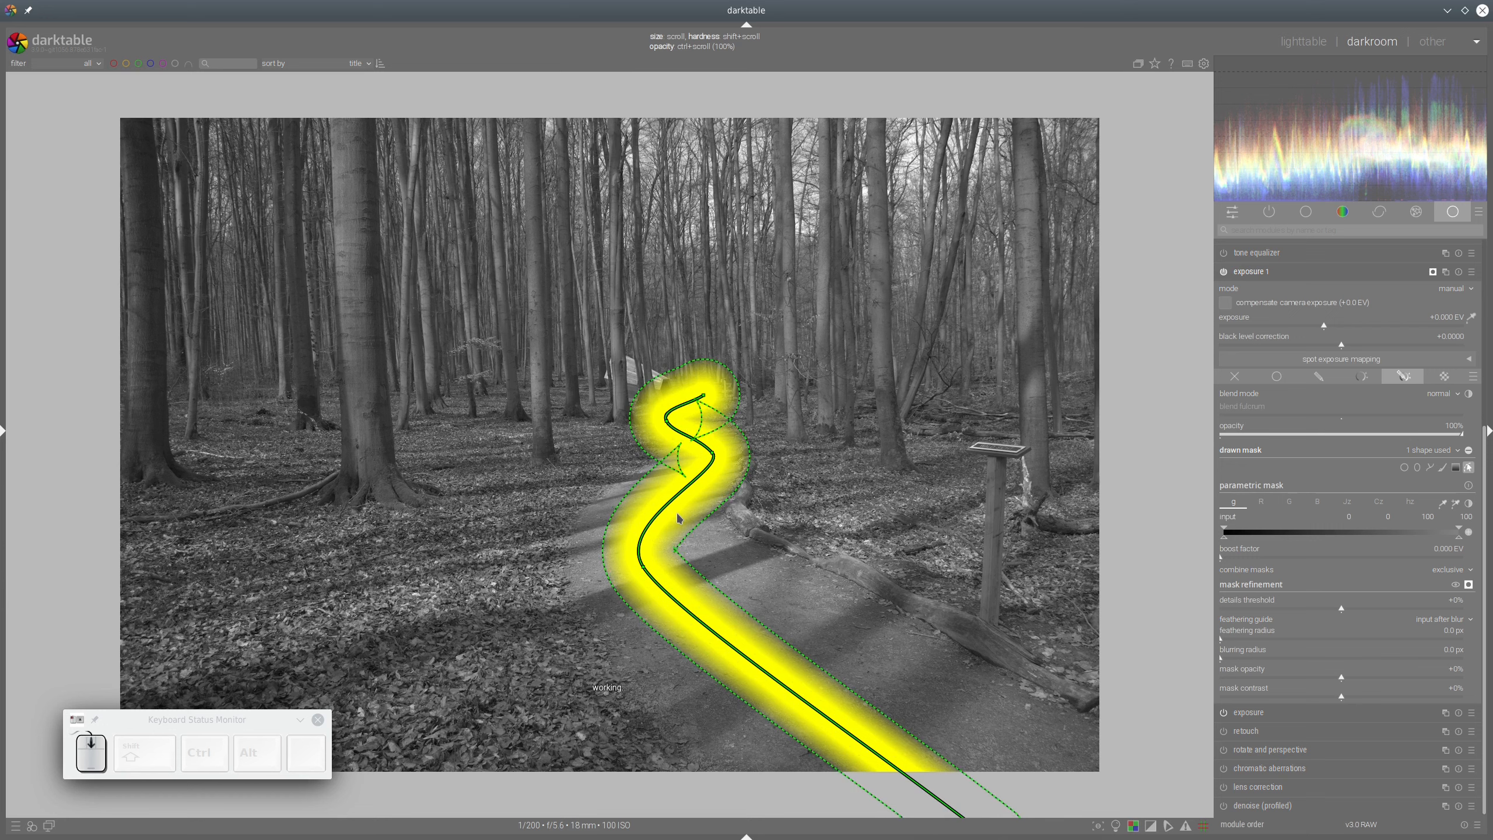
scroll(677, 511, up, 4)
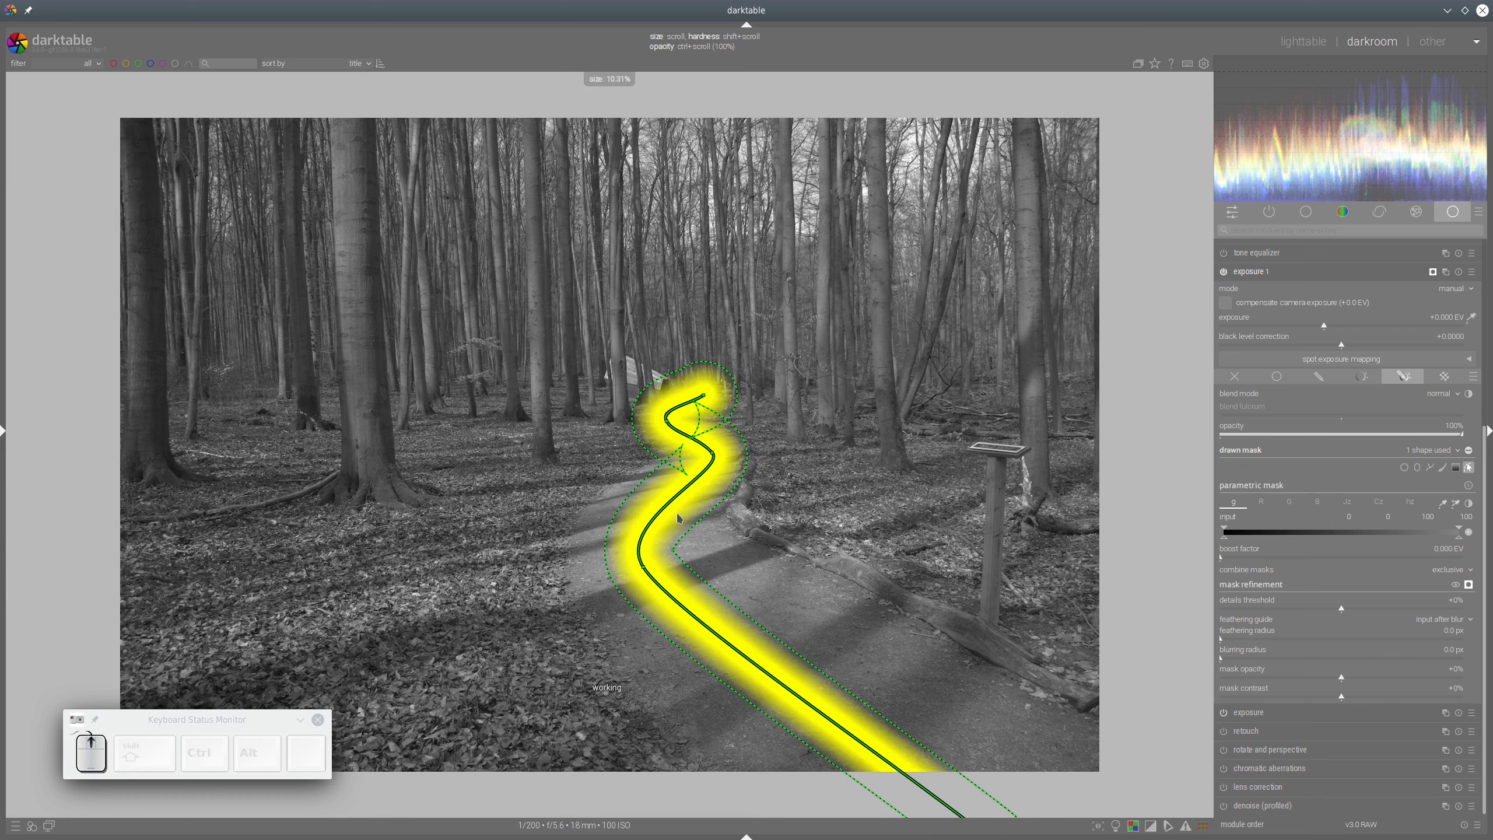
scroll(677, 511, down, 3)
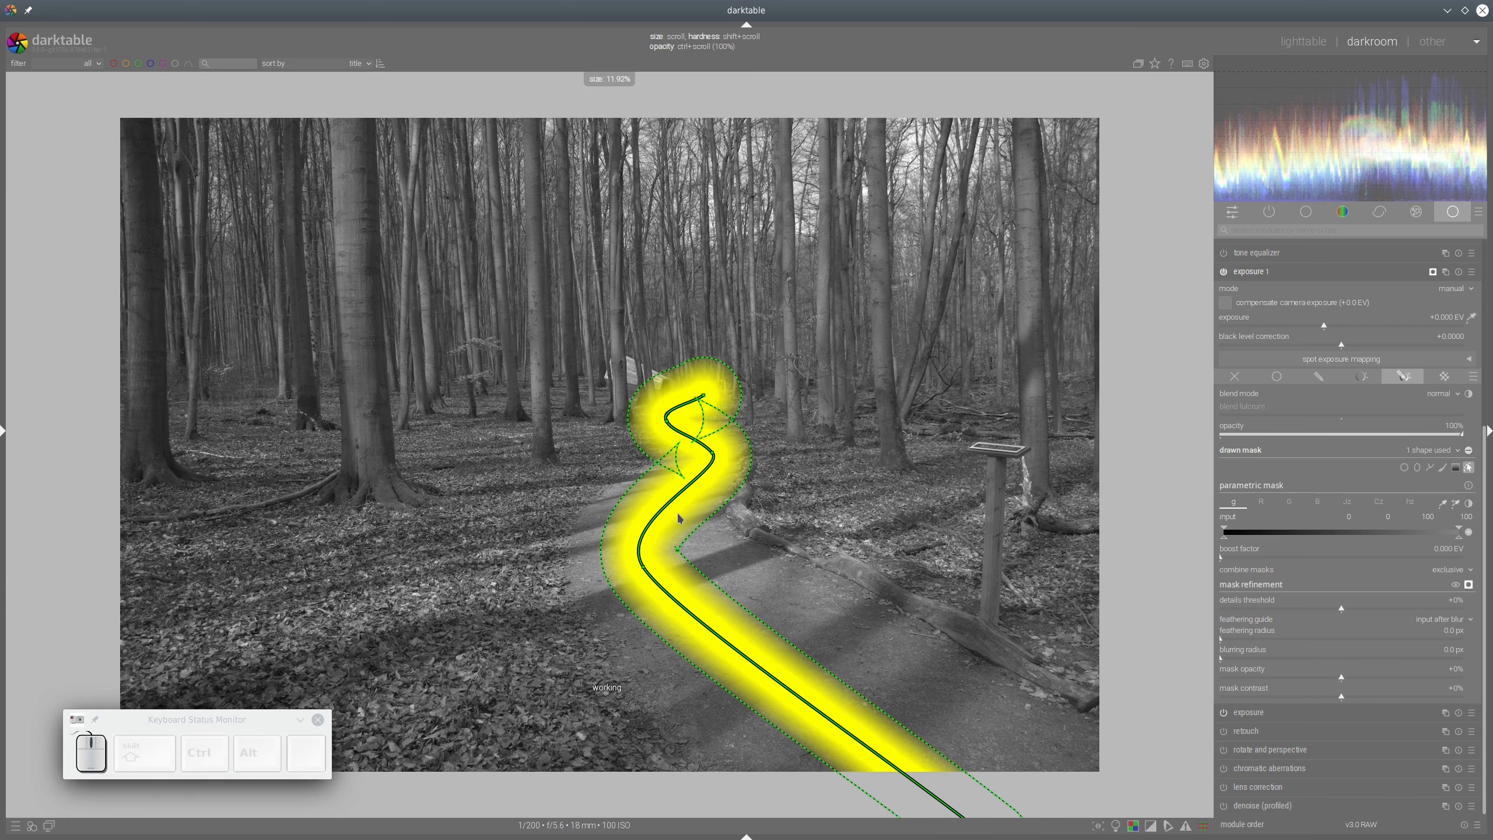
scroll(680, 518, down, 1)
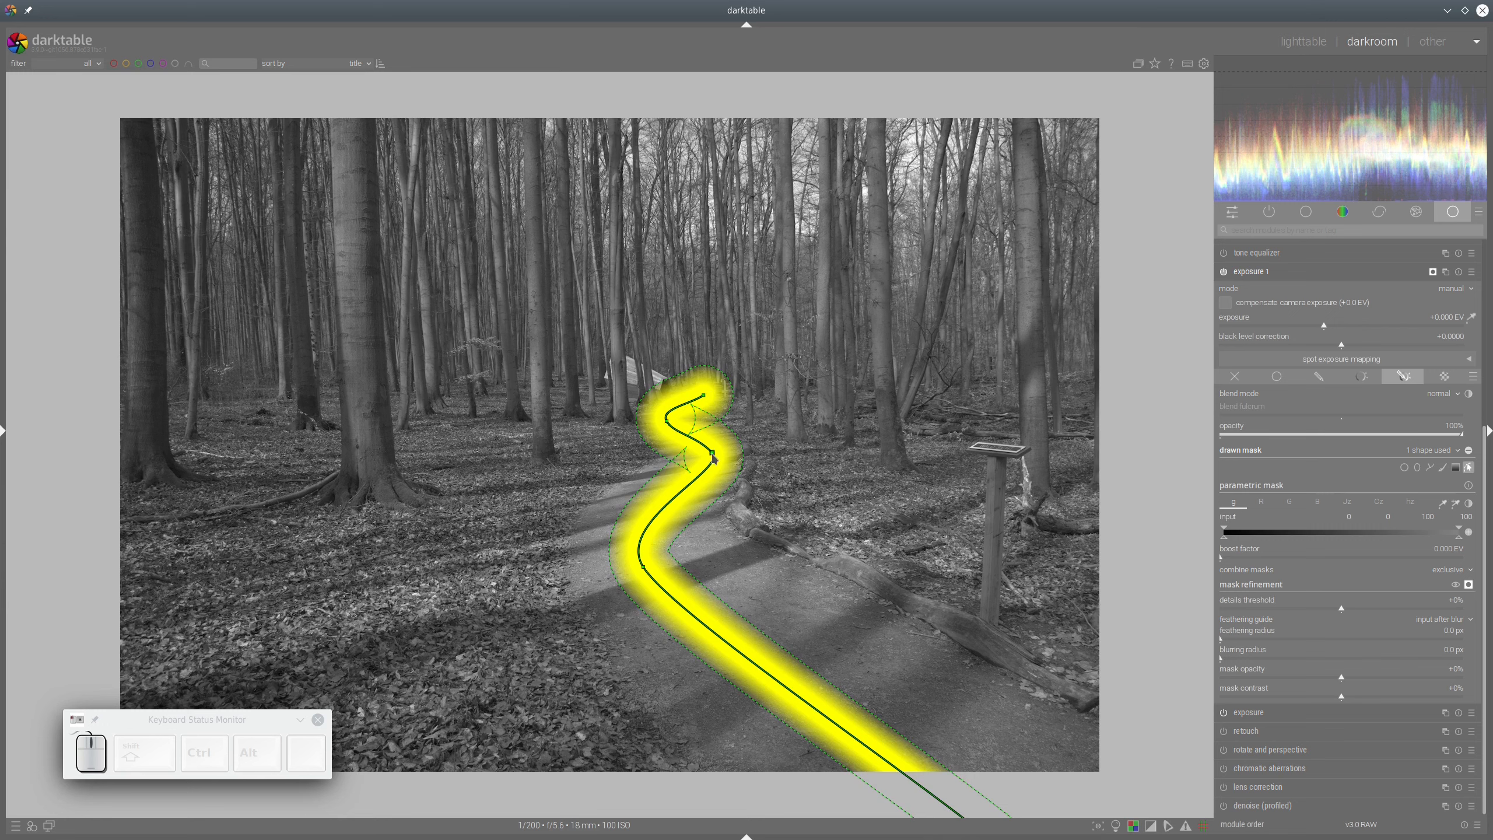
- Refine the mask with a feathering radius of 63.4 px and a mask contrast of +44%
click(1282, 641)
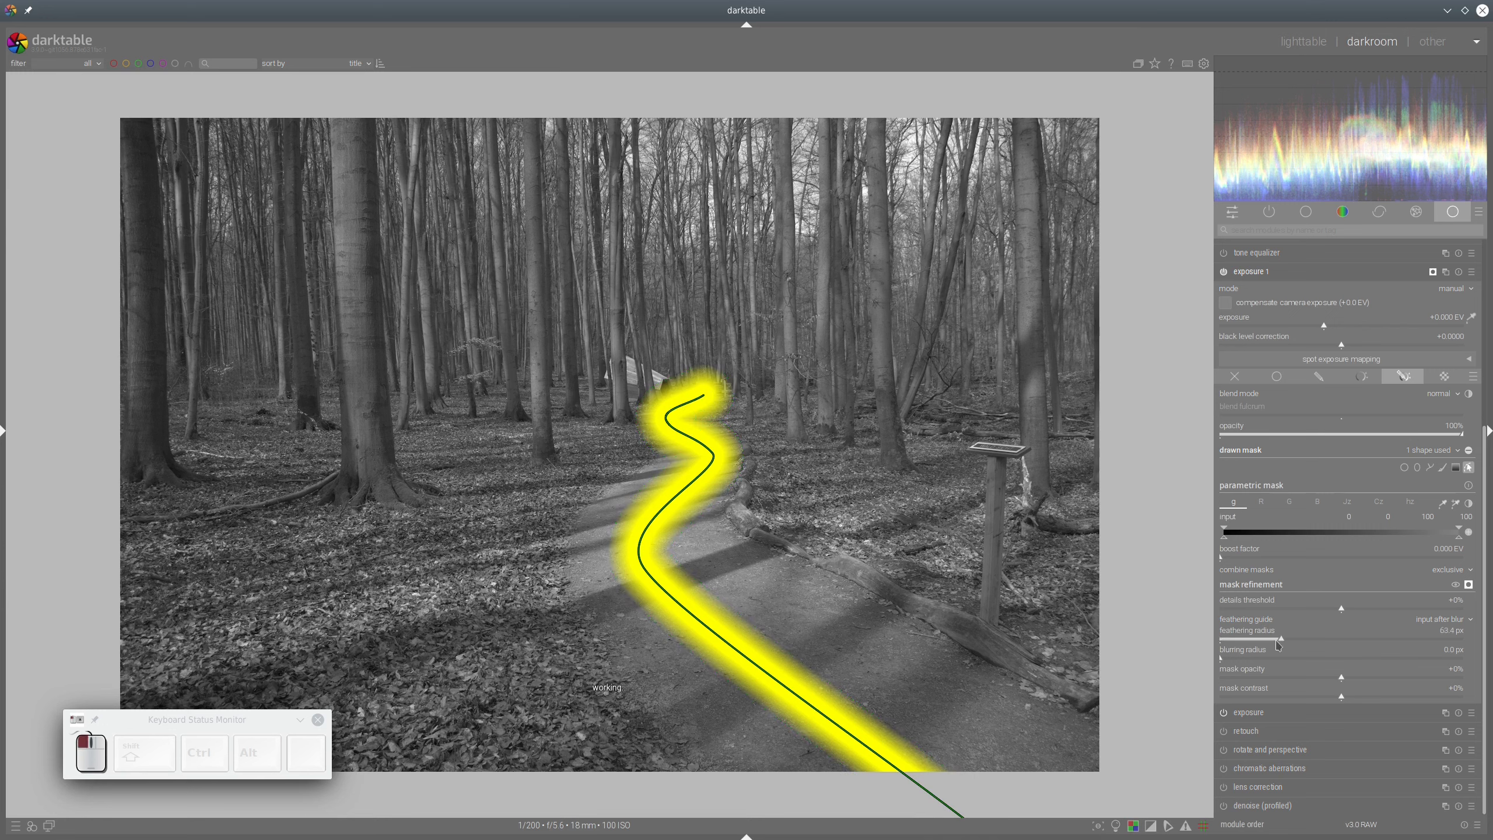
click(1397, 700)
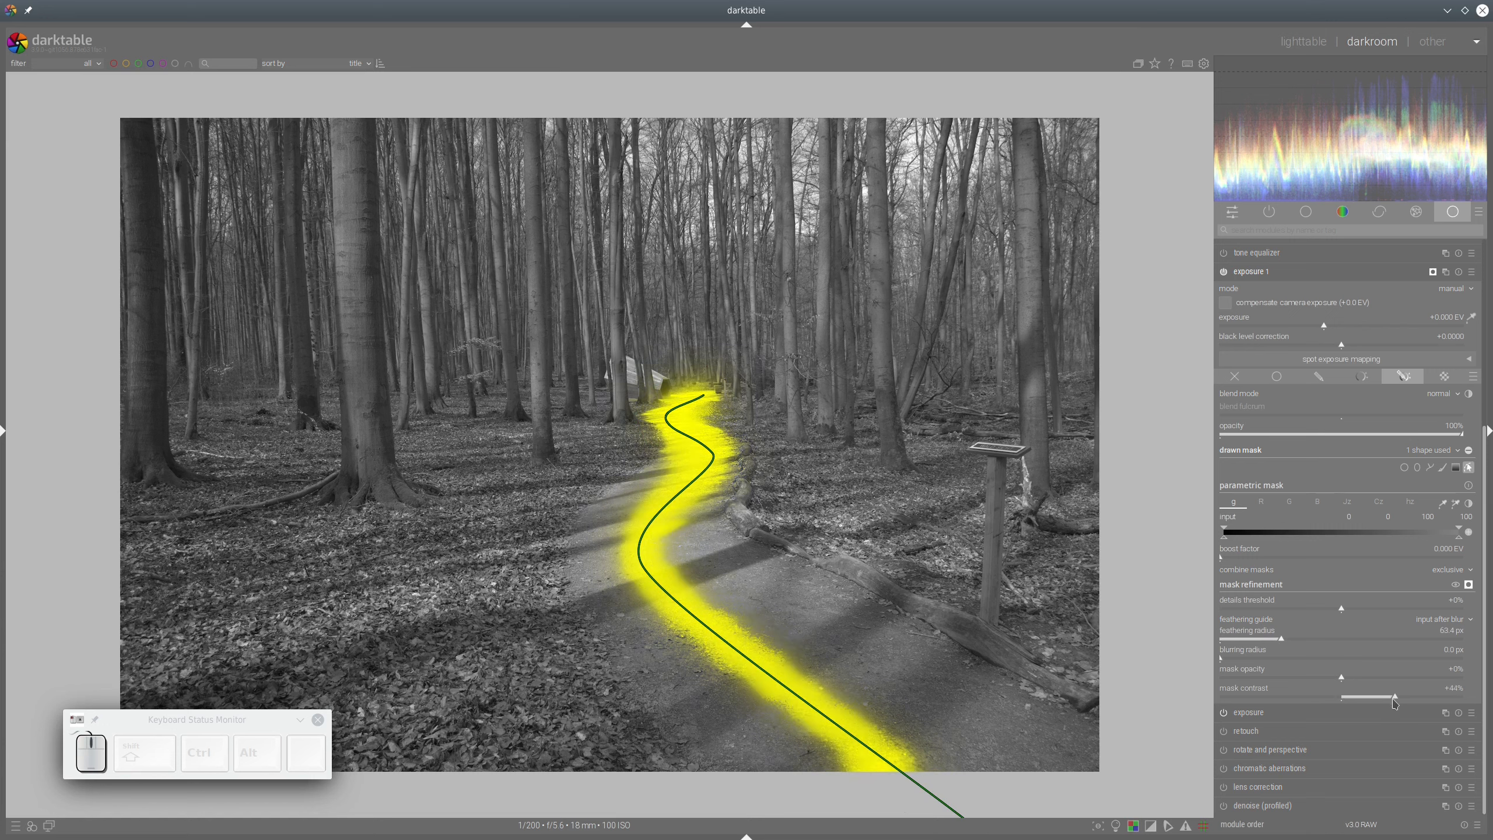
- Narrow the brush at the line's starting node, at the far end of the path
click(702, 396)
scroll(705, 400, down, 3)
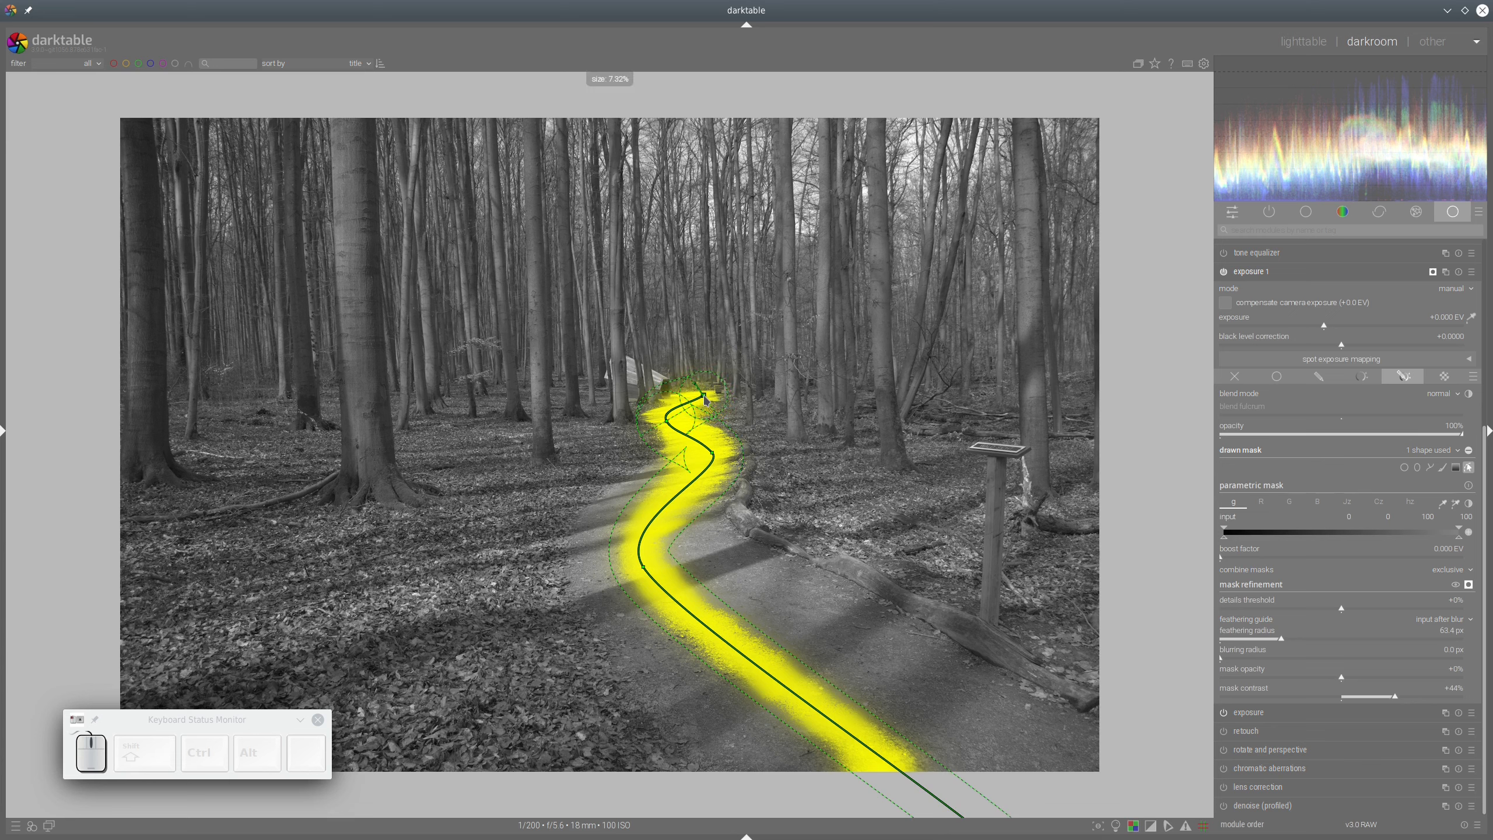
scroll(706, 400, down, 1)
scroll(705, 400, down, 1)
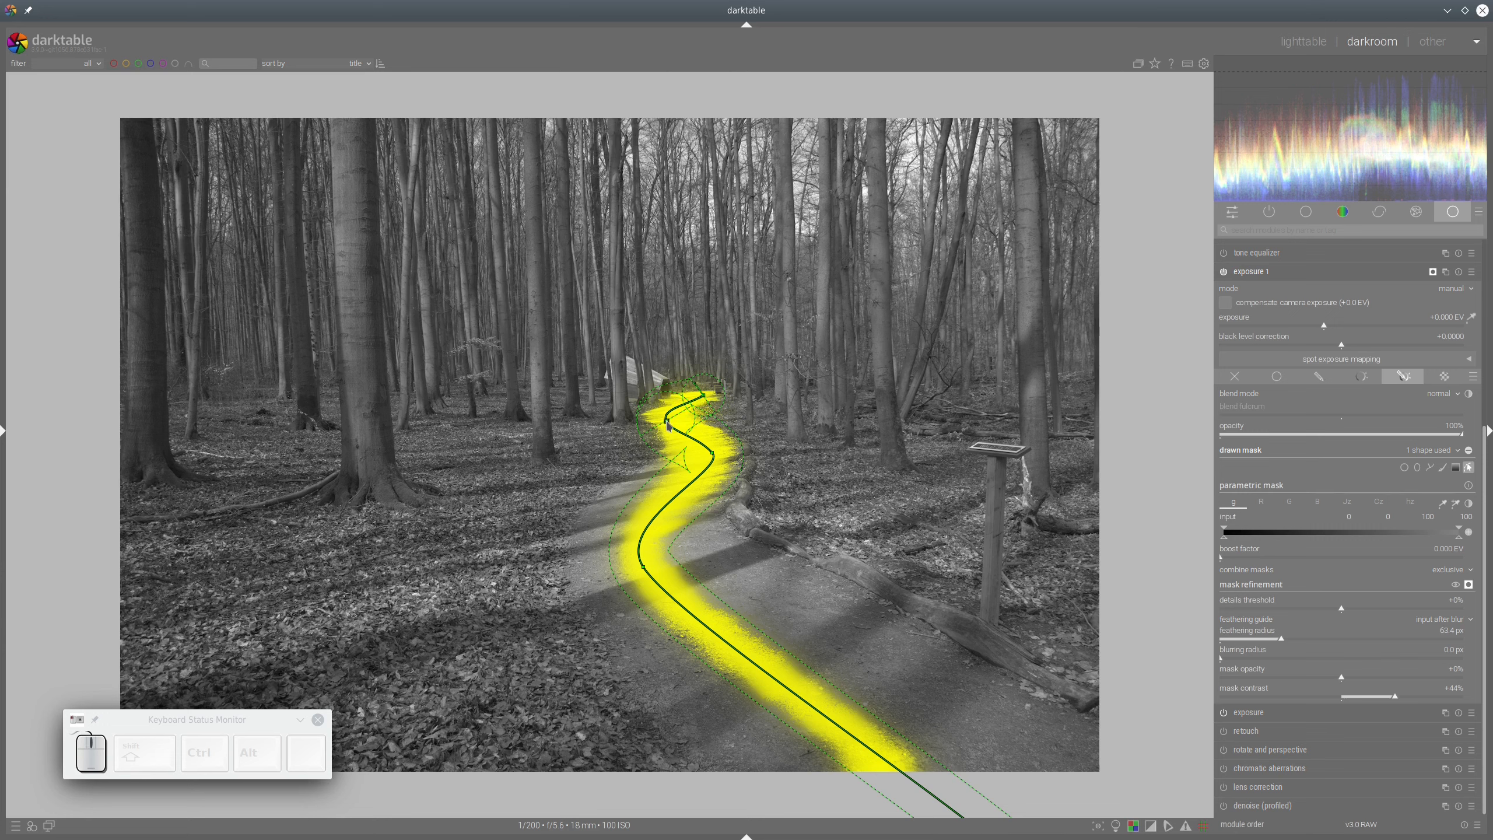
- Move the second brush node toward the middle of the distant path bend and widen the brush around it
drag(666, 420, 679, 426)
scroll(679, 426, up, 2)
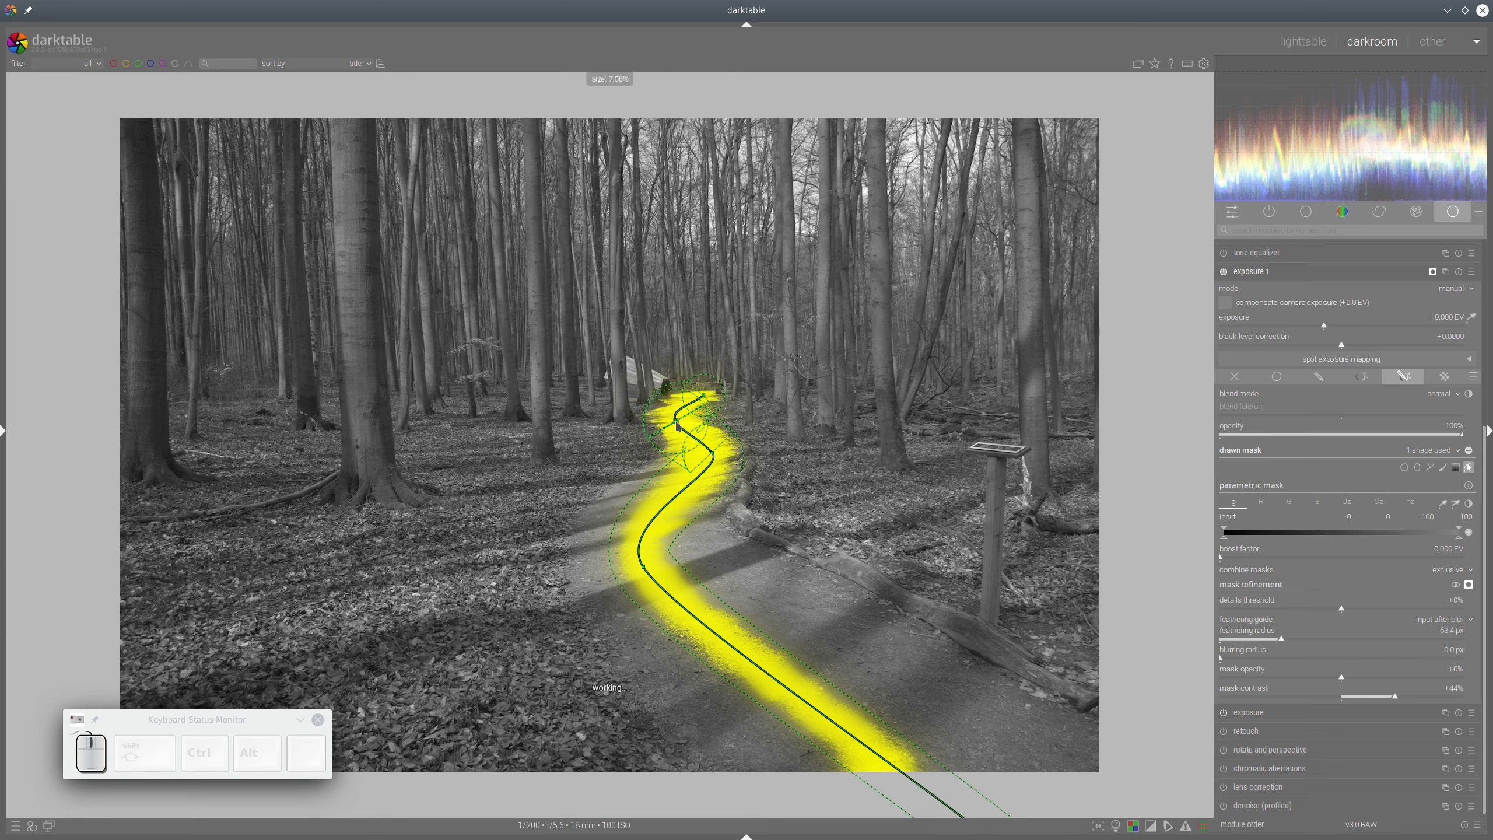
scroll(679, 426, up, 1)
scroll(679, 427, up, 1)
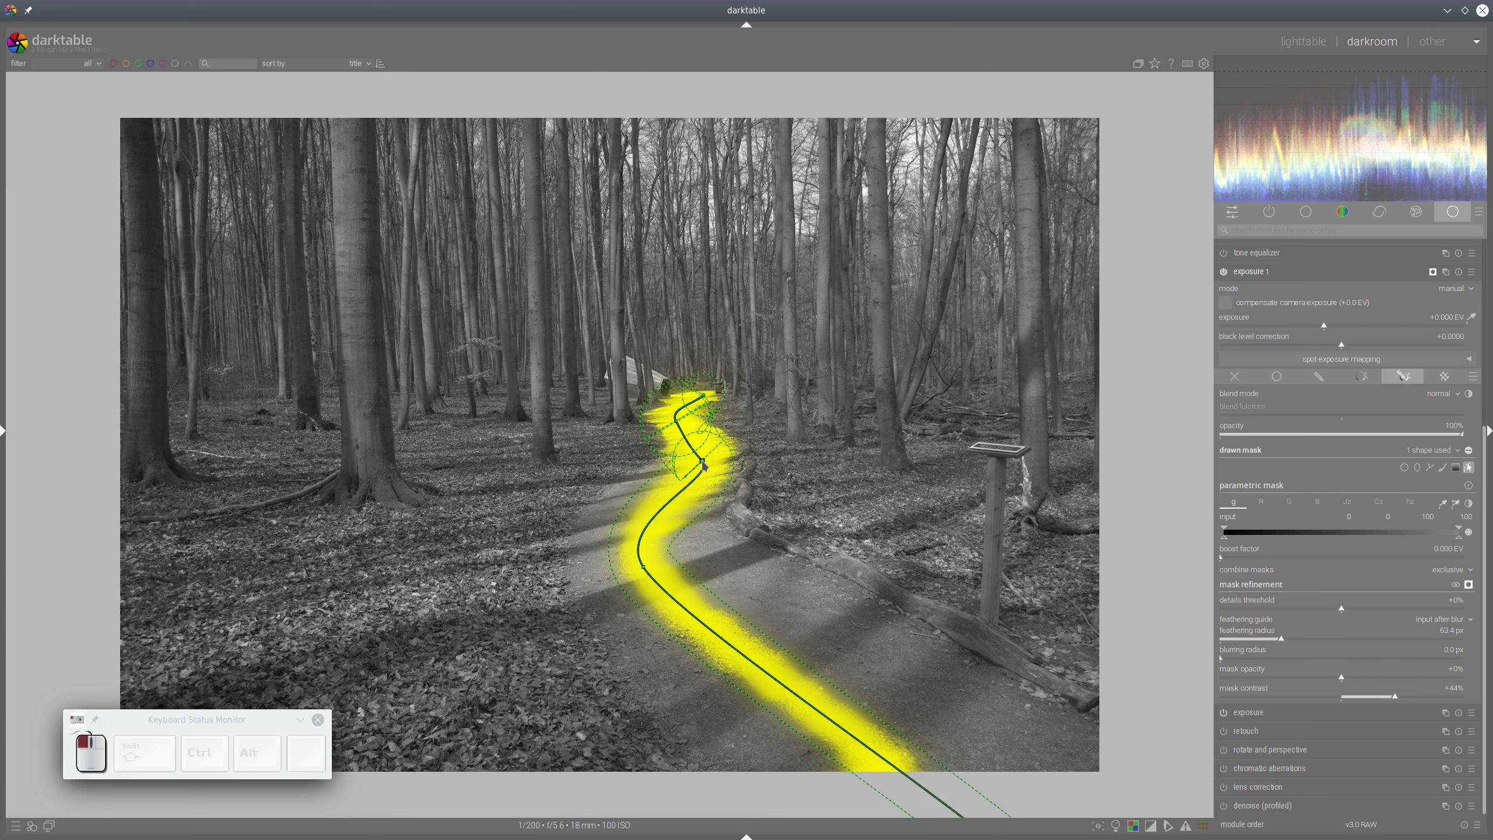
- Widen the brush at the third node and shift the node to center it on the path's middle bend
scroll(705, 466, up, 2)
scroll(704, 467, up, 2)
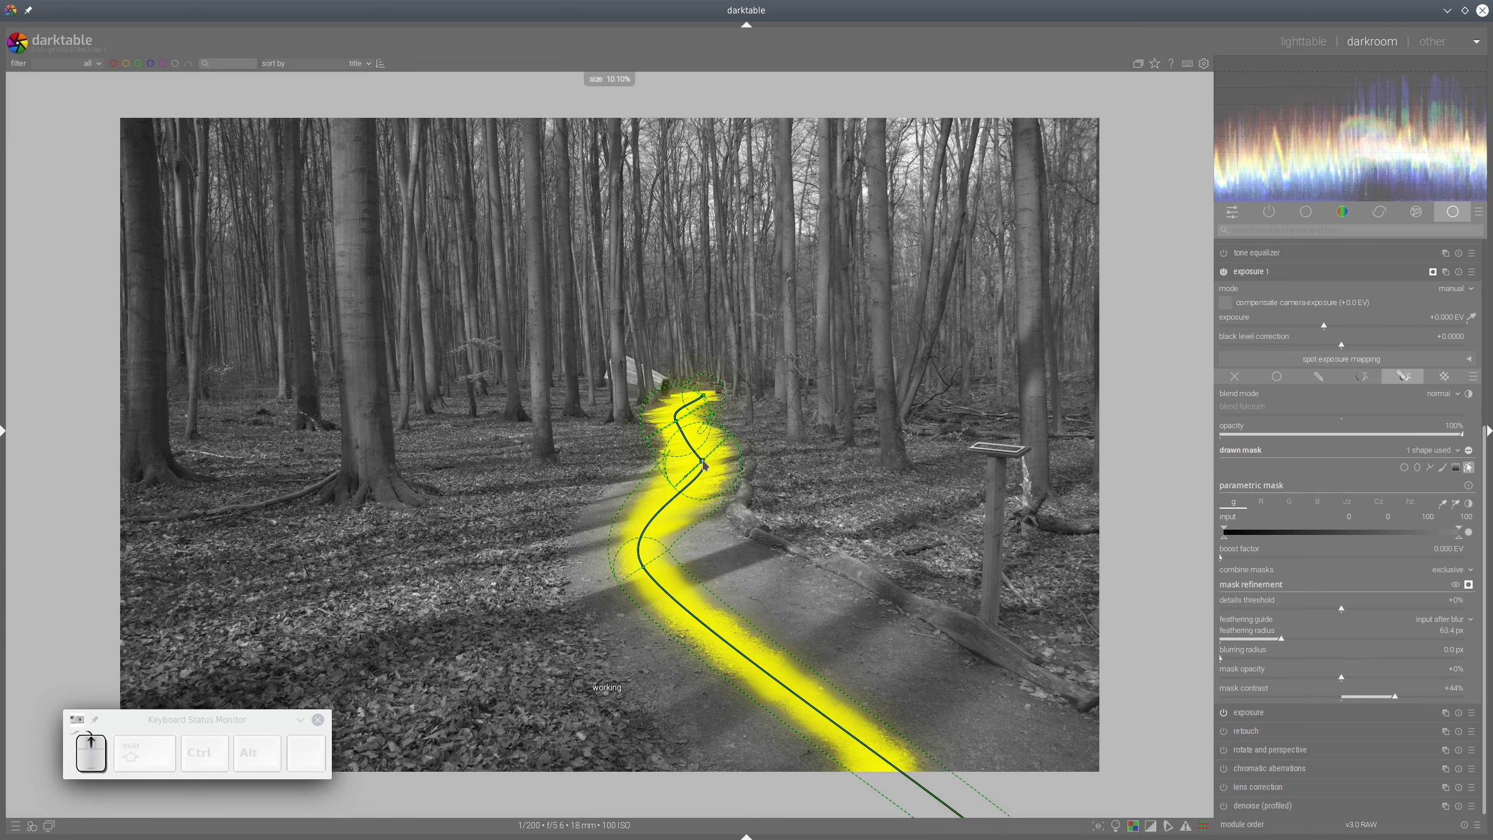
scroll(704, 467, up, 1)
click(704, 466)
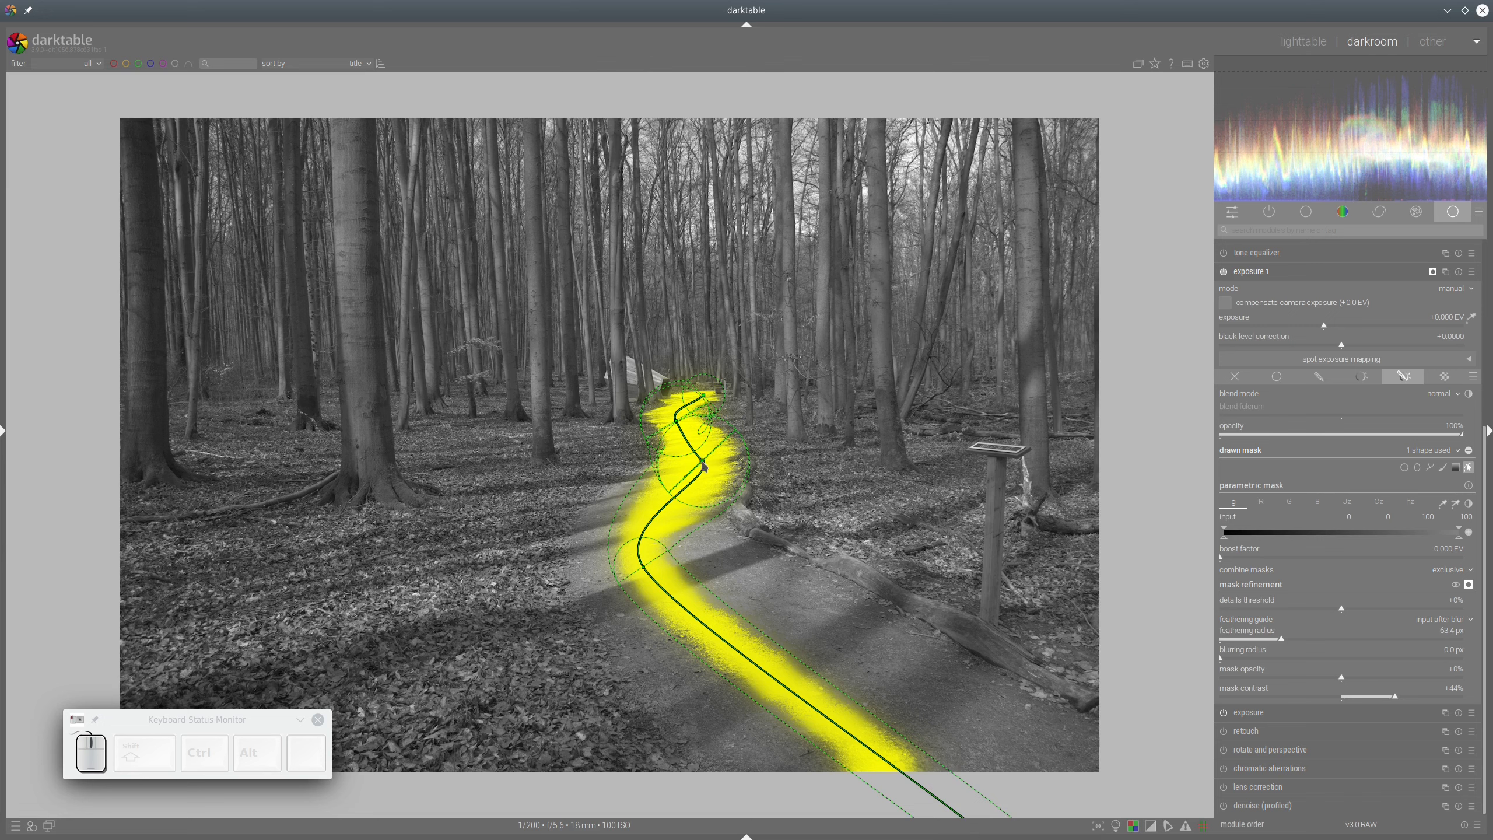
drag(704, 466, 708, 472)
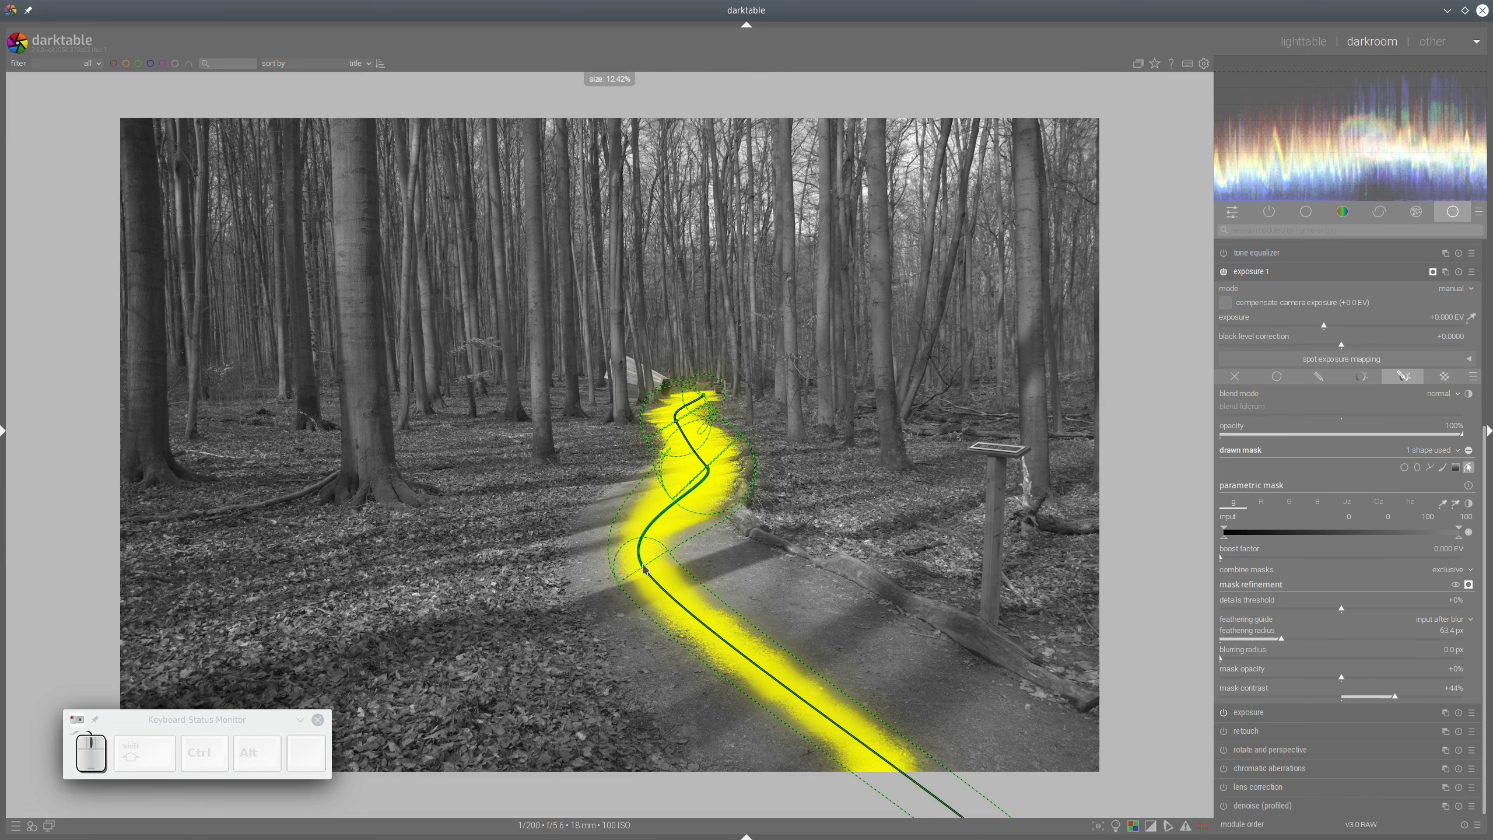
- Widen the brush at the large foreground bend to cover the path, and fine-tune the positions of that node and the middle bend's node
drag(644, 567, 641, 560)
scroll(641, 560, up, 2)
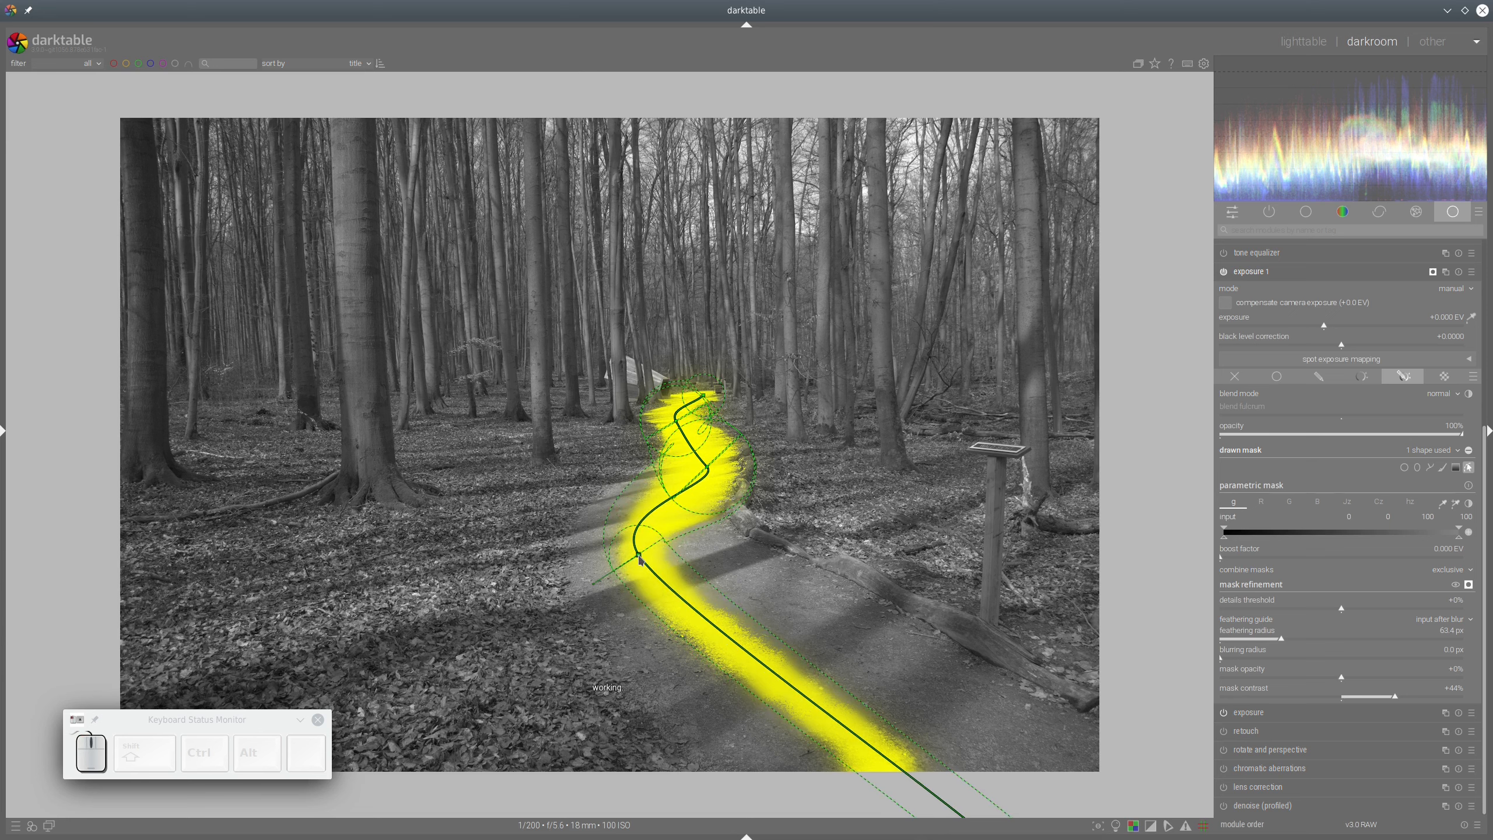
scroll(641, 560, up, 7)
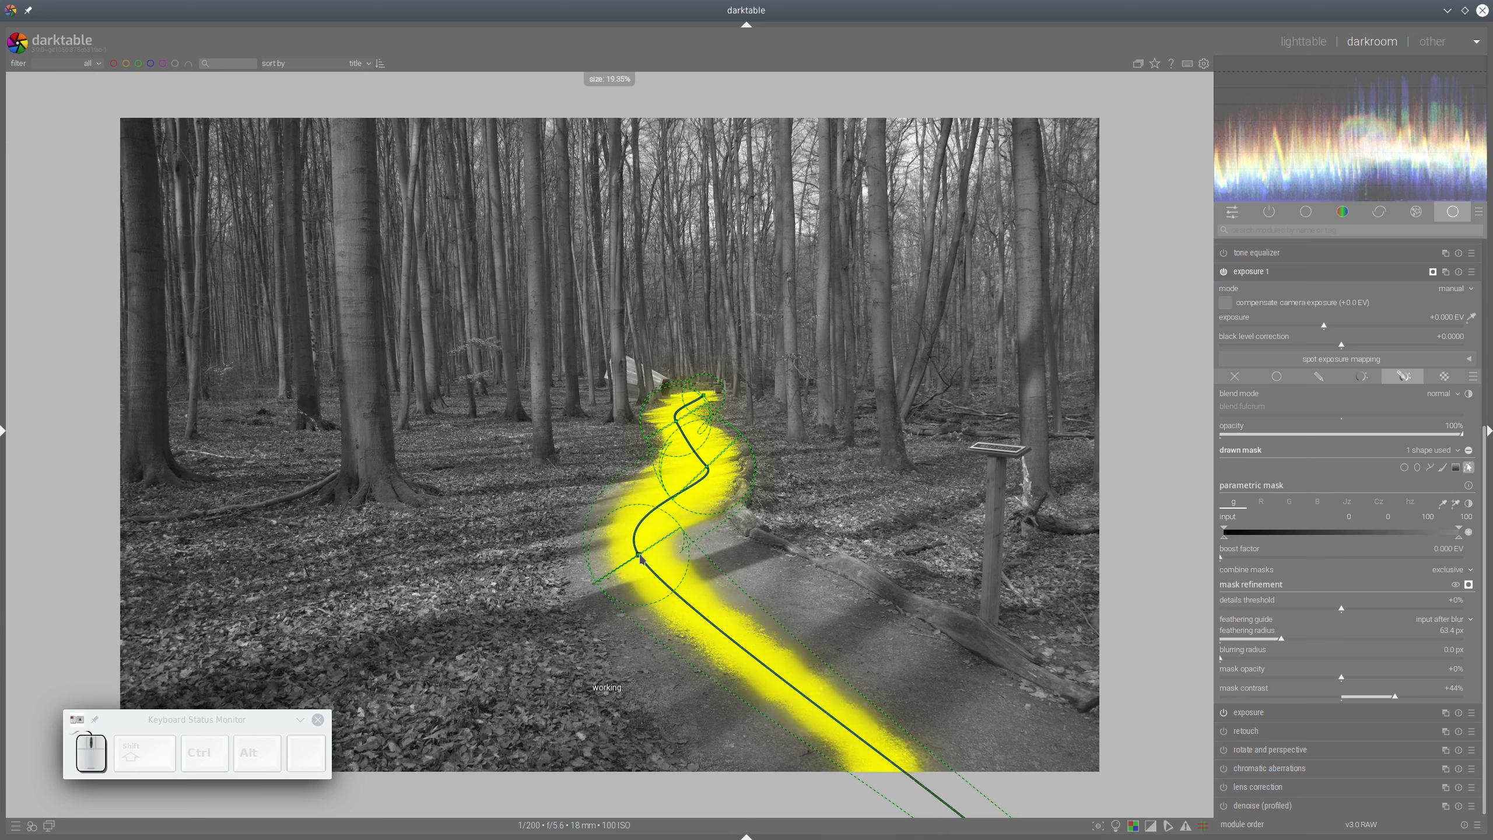
scroll(643, 559, up, 4)
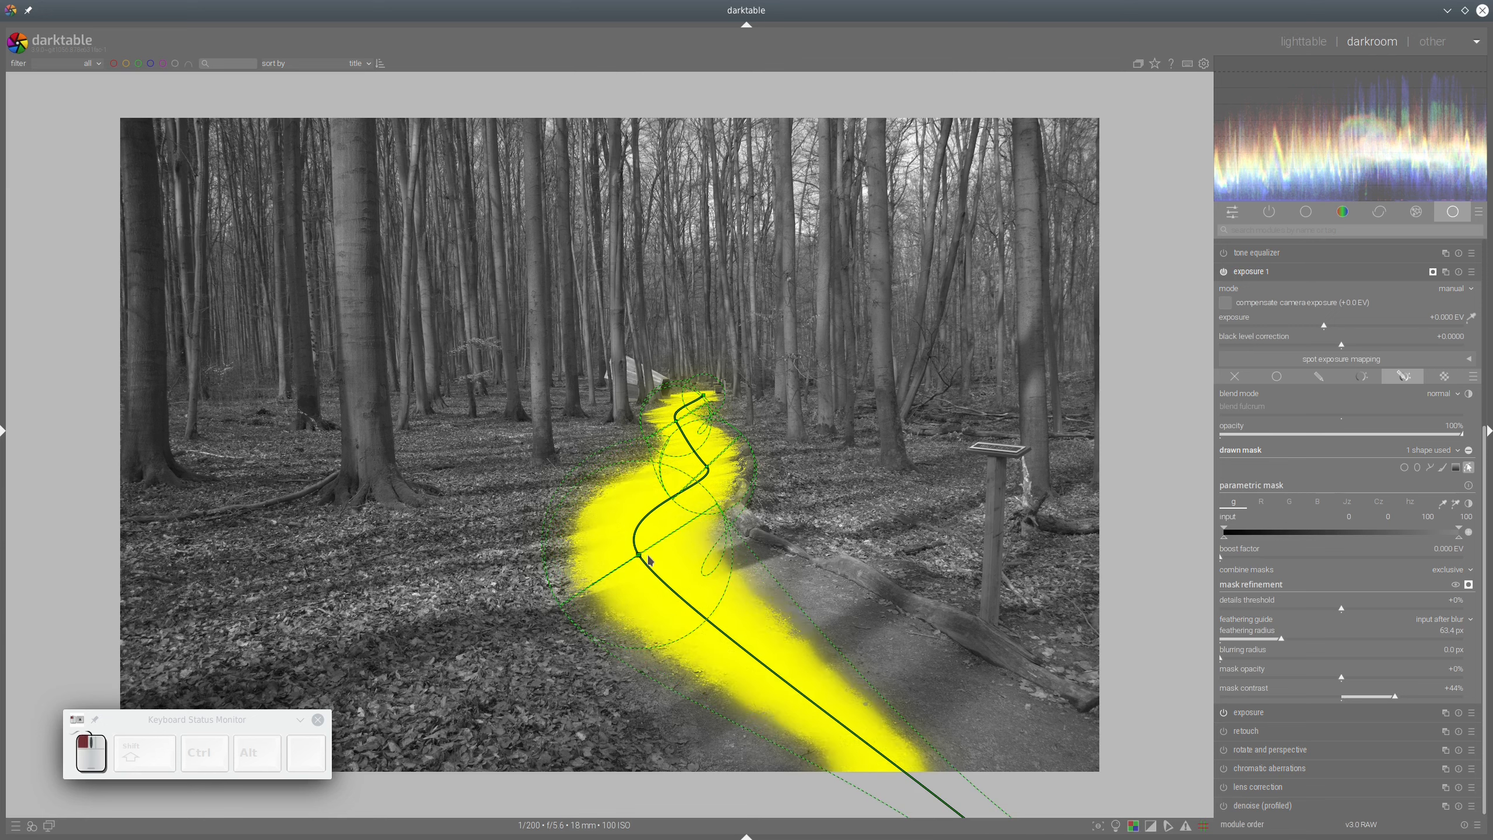
drag(650, 559, 653, 568)
drag(724, 480, 714, 469)
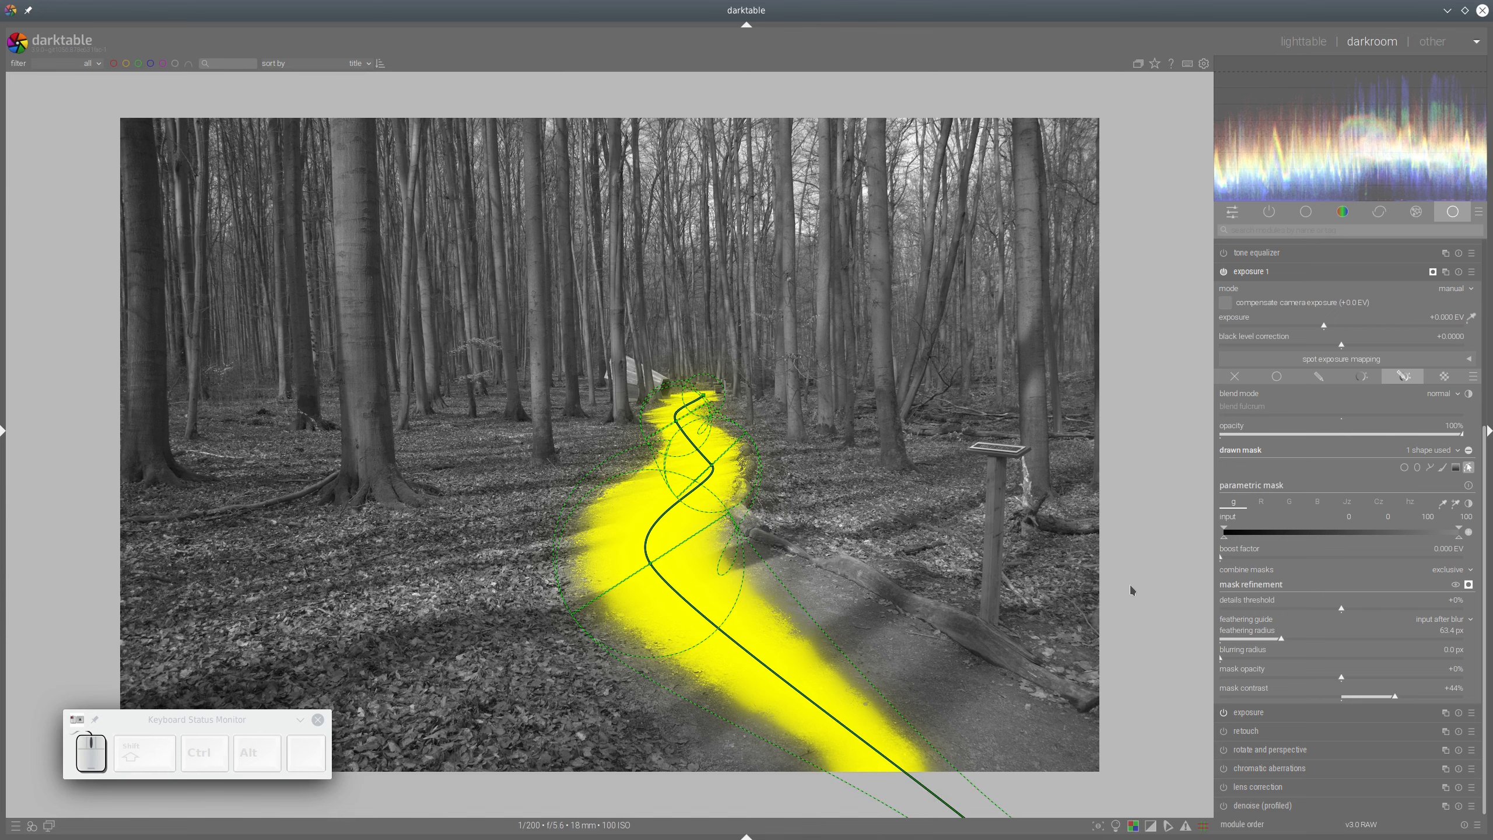
- Move the brush line's end node, outside the photo, slightly to the right and widen the brush there to 100% size
scroll(1129, 583, down, 2)
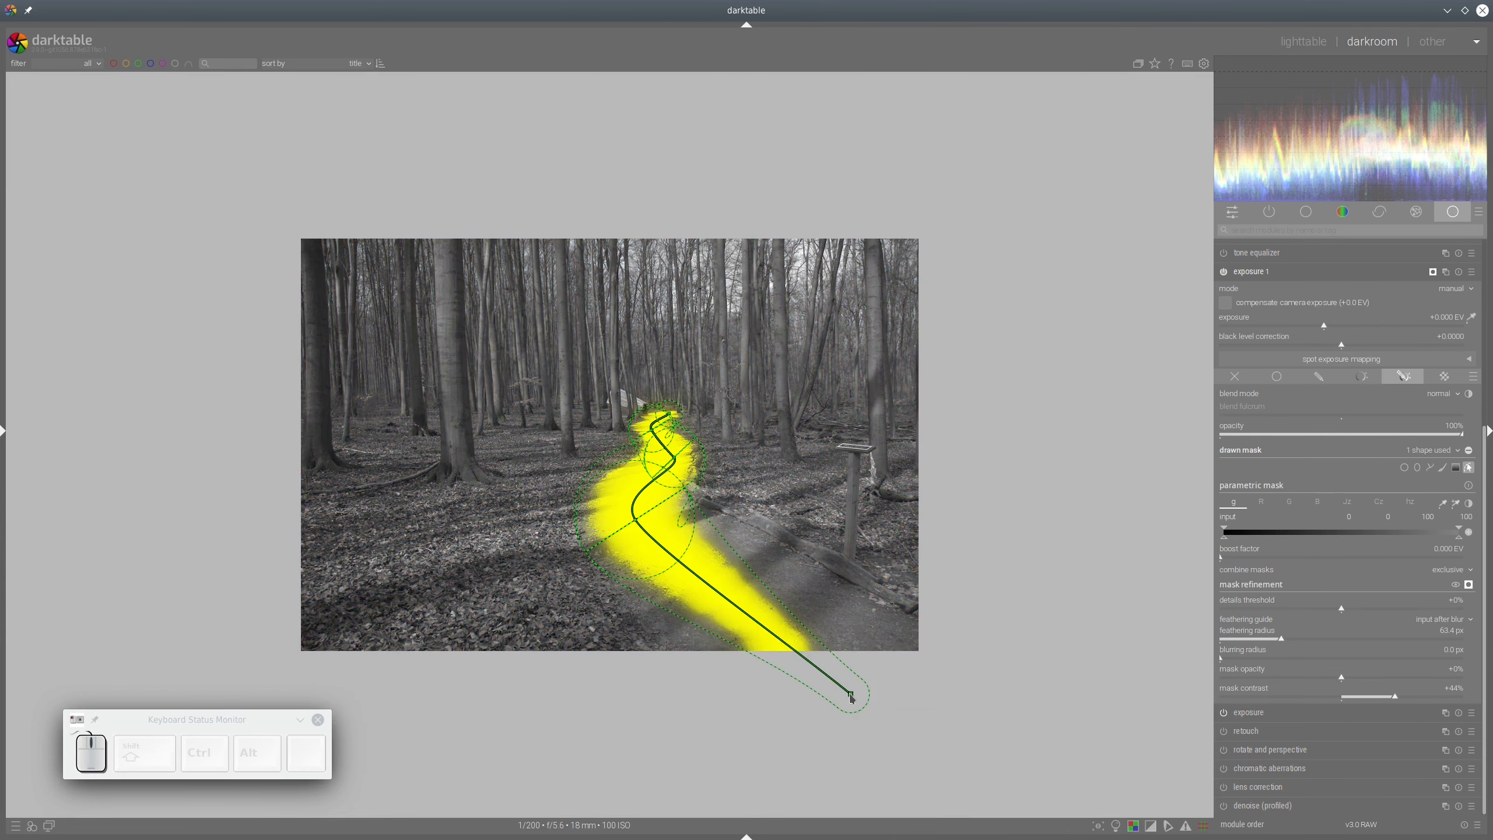
drag(852, 697, 871, 696)
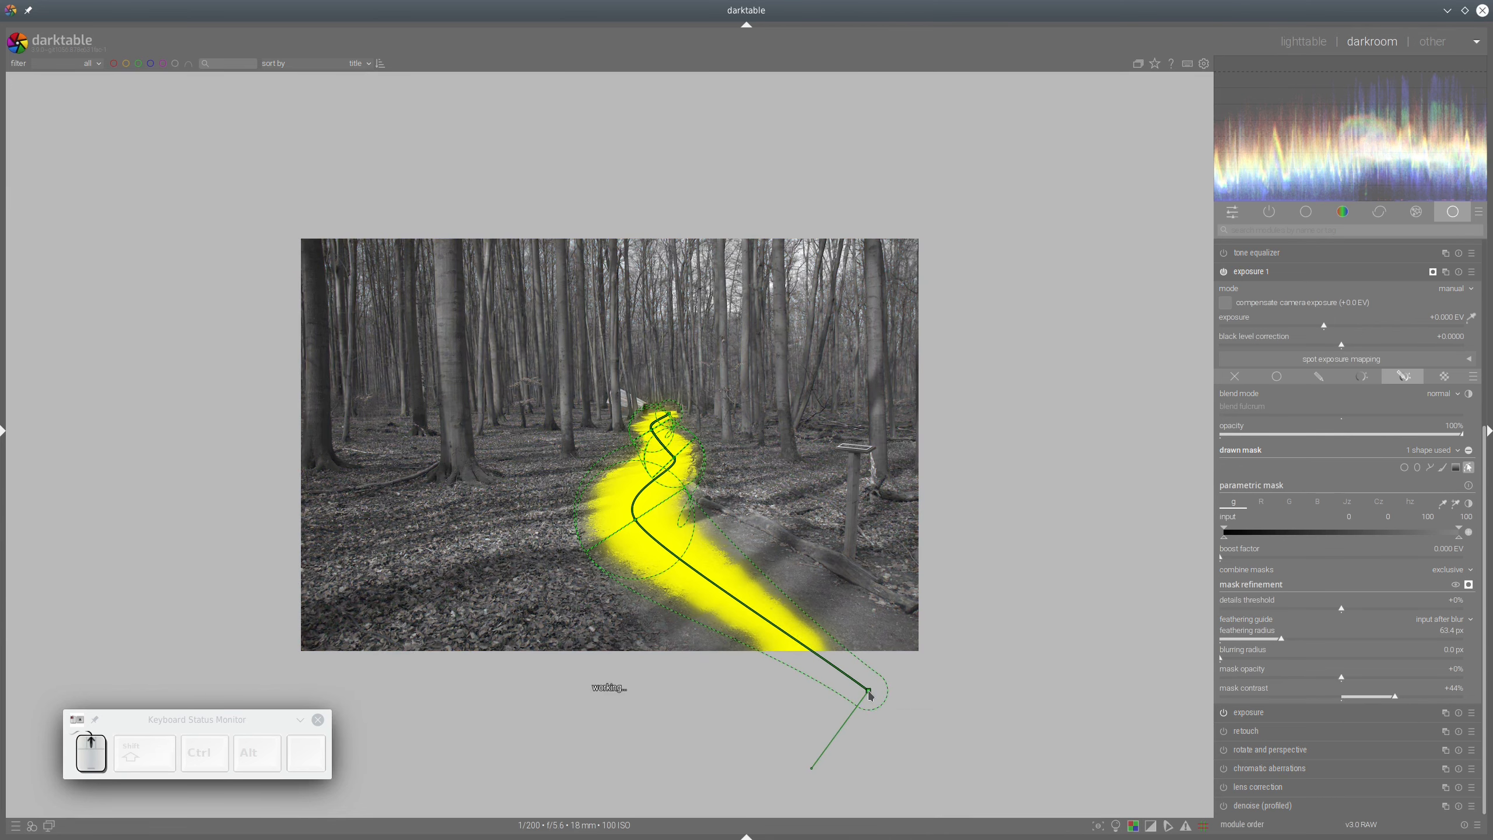
scroll(870, 697, up, 4)
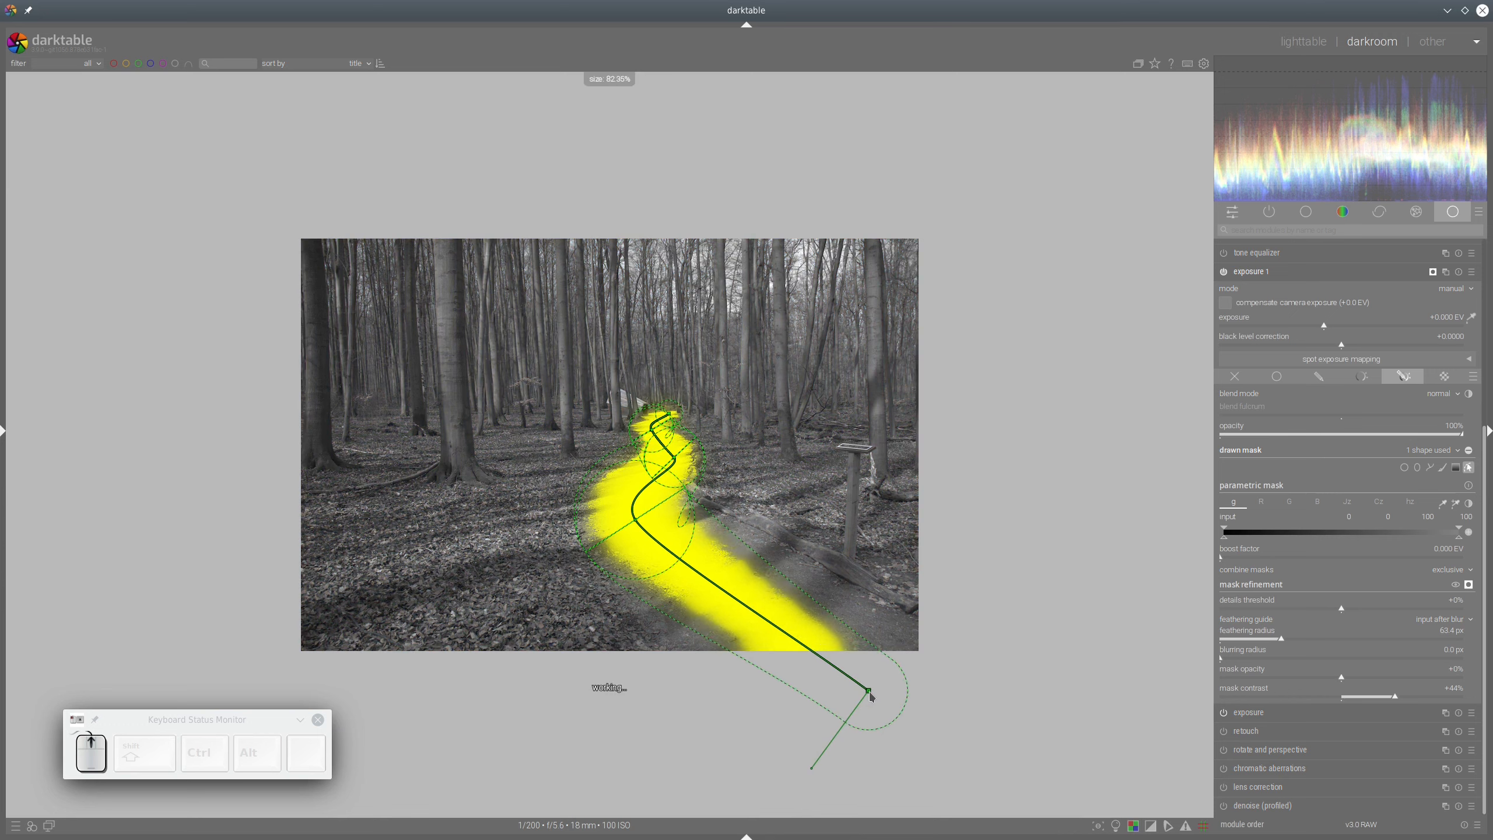
scroll(871, 697, up, 3)
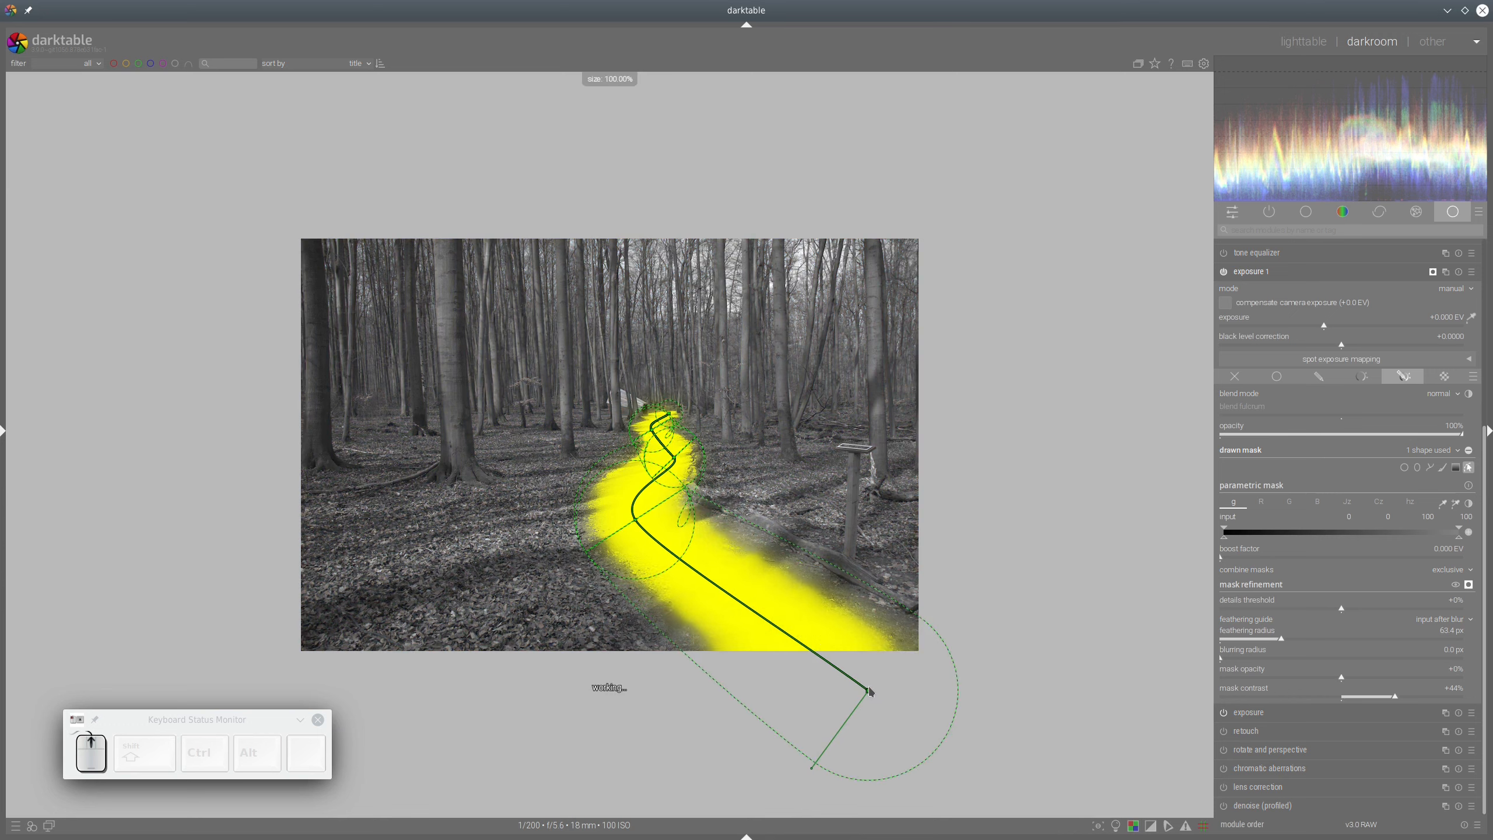
click(871, 692)
drag(878, 693, 883, 691)
scroll(881, 686, up, 2)
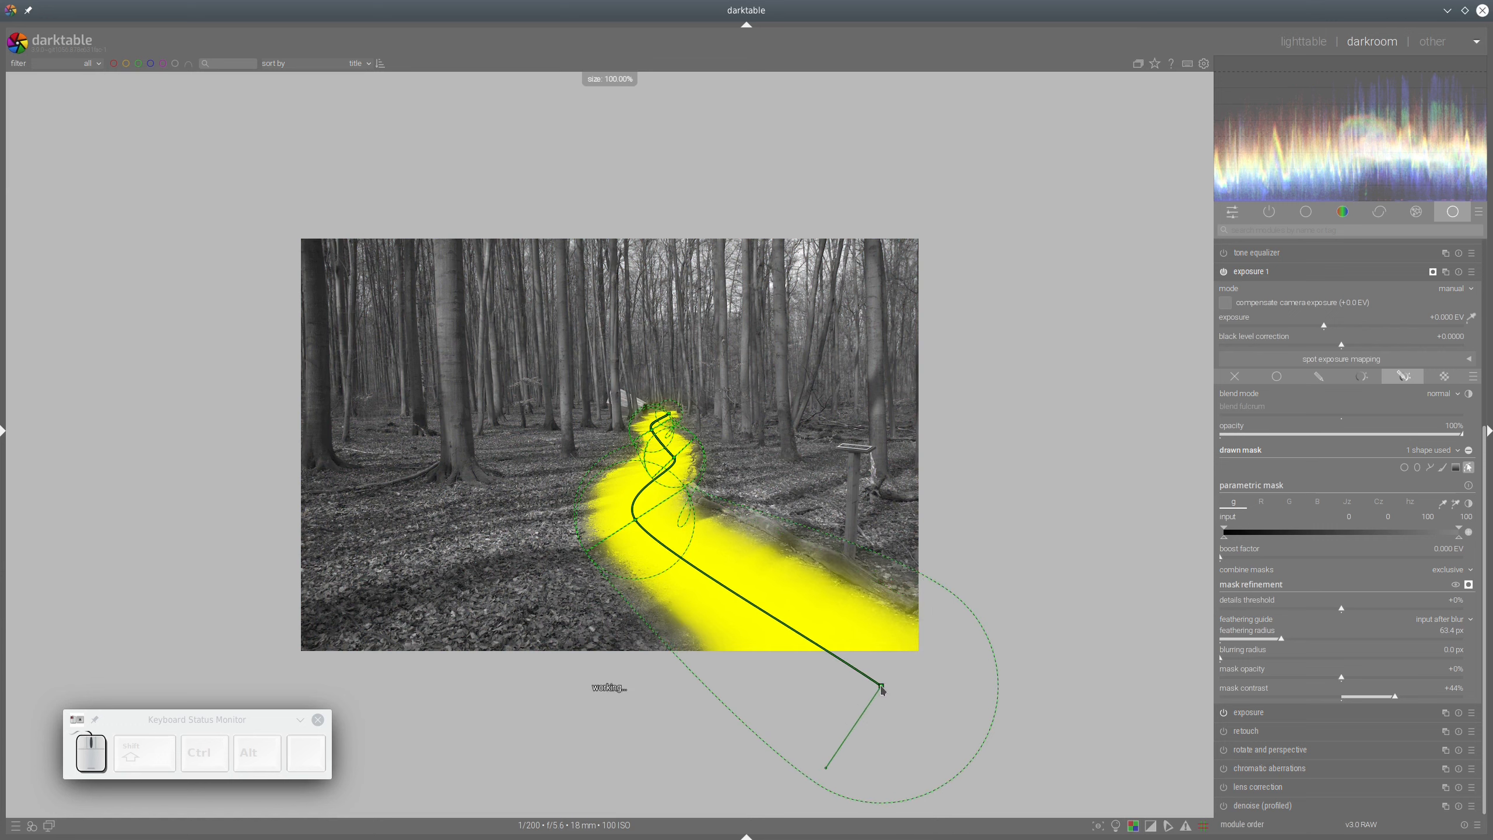
click(881, 686)
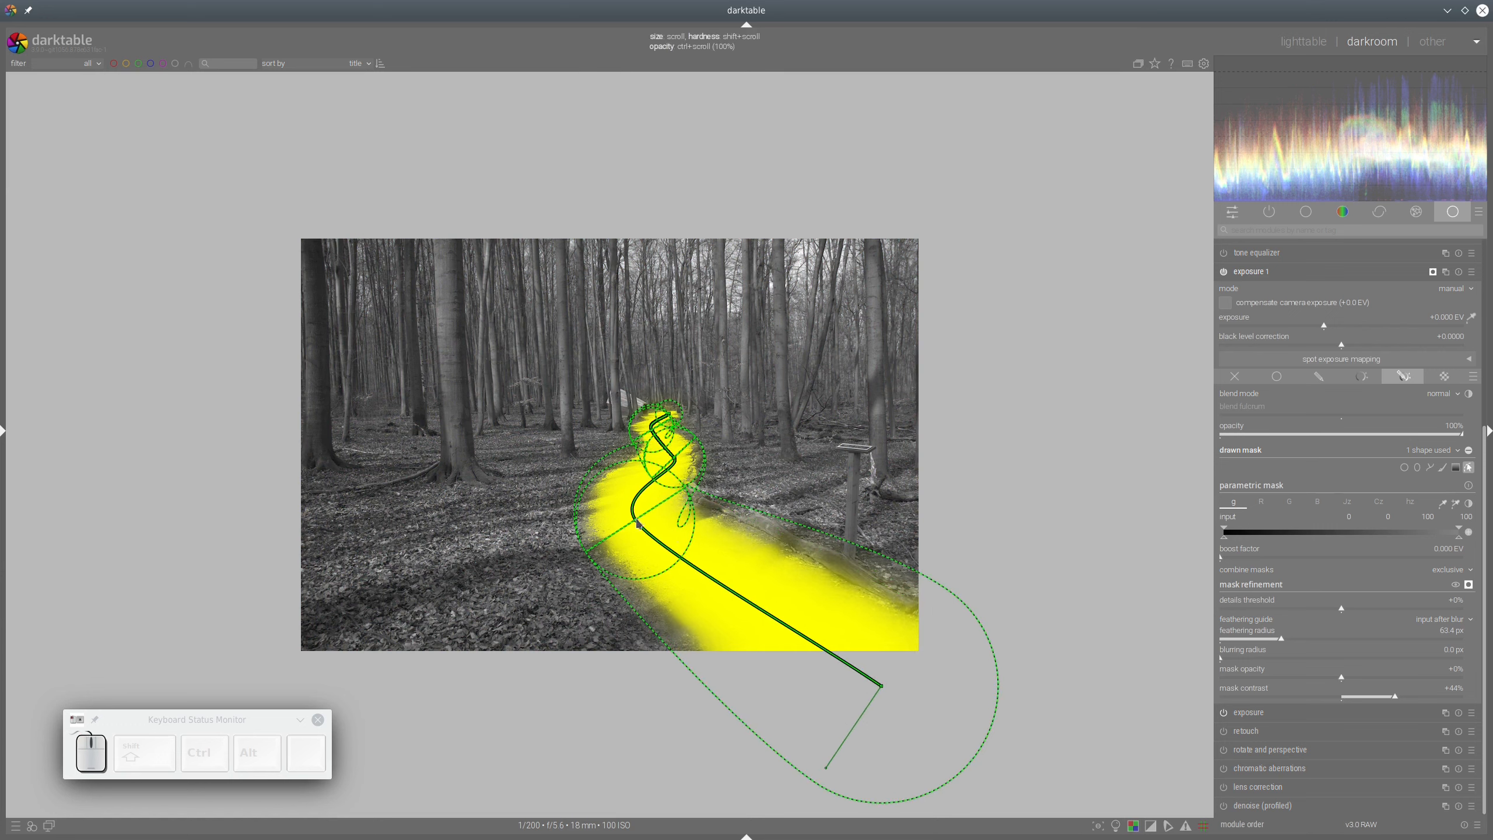
- Shift the large foreground bend's node down and to the right along the path, and set the brush shape's opacity to 95%
drag(639, 524, 643, 536)
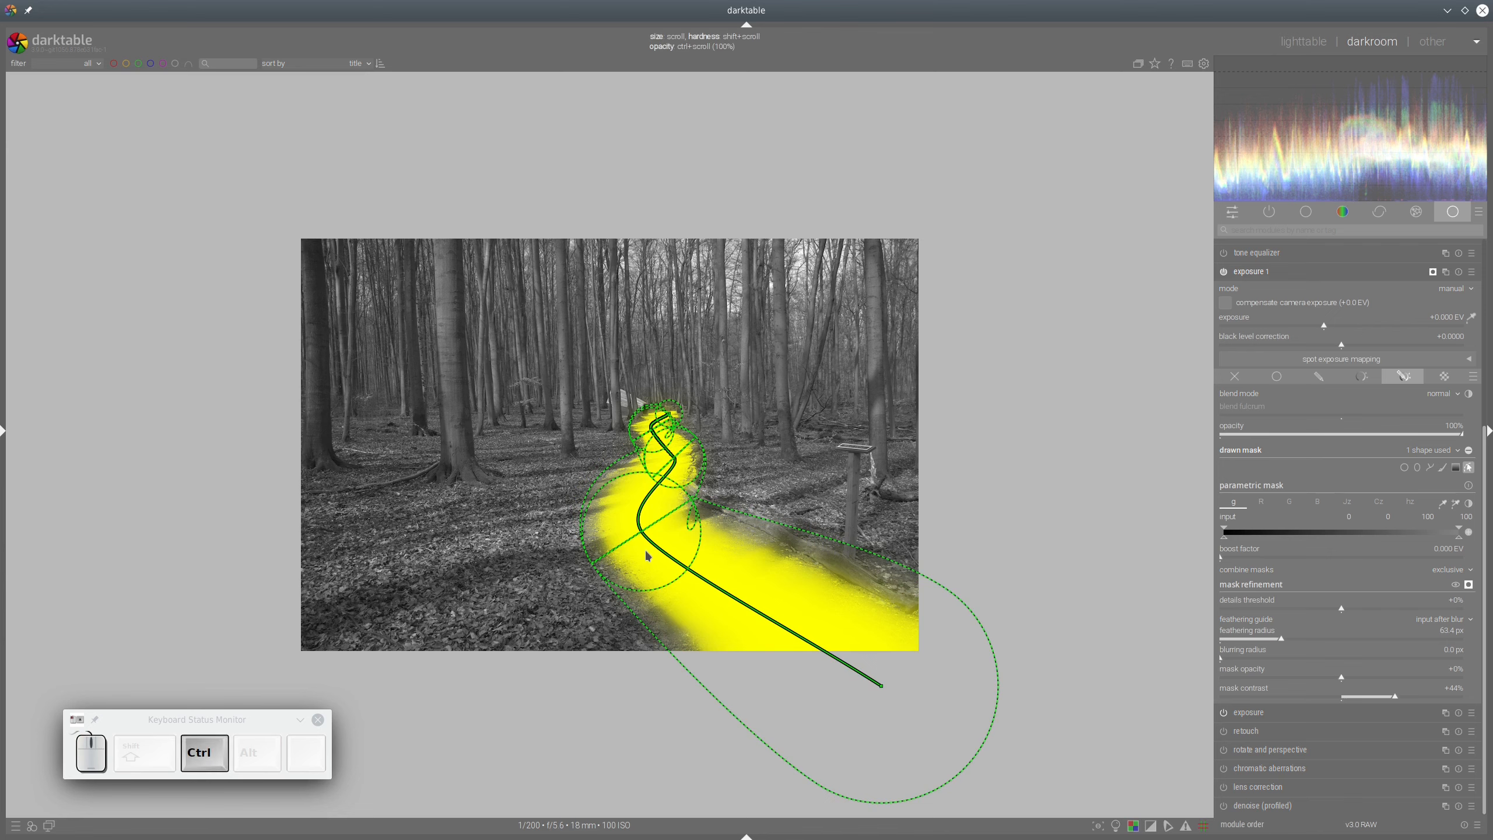
scroll(592, 680, down, 1)
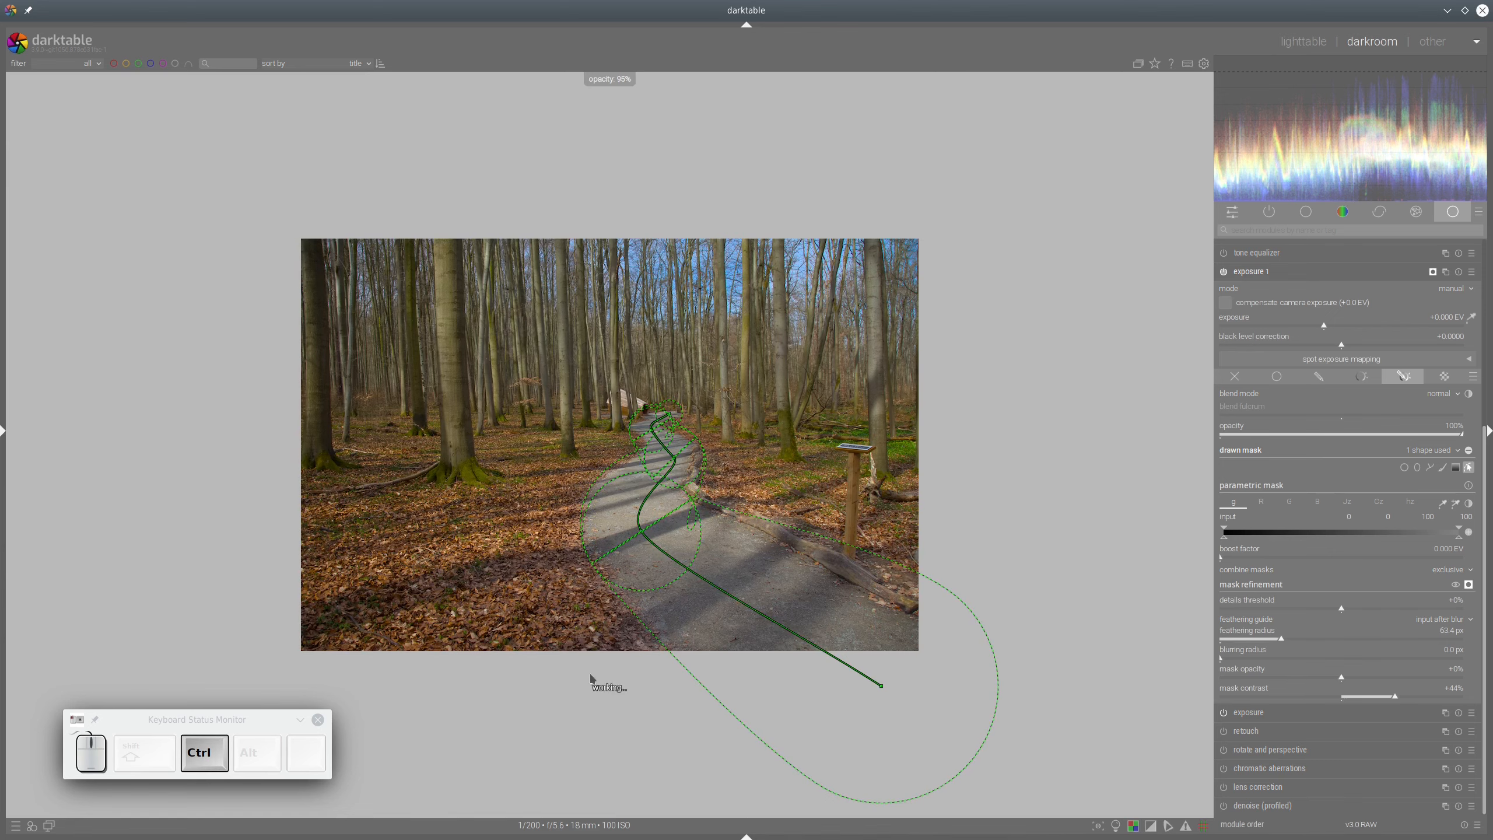
scroll(594, 680, up, 2)
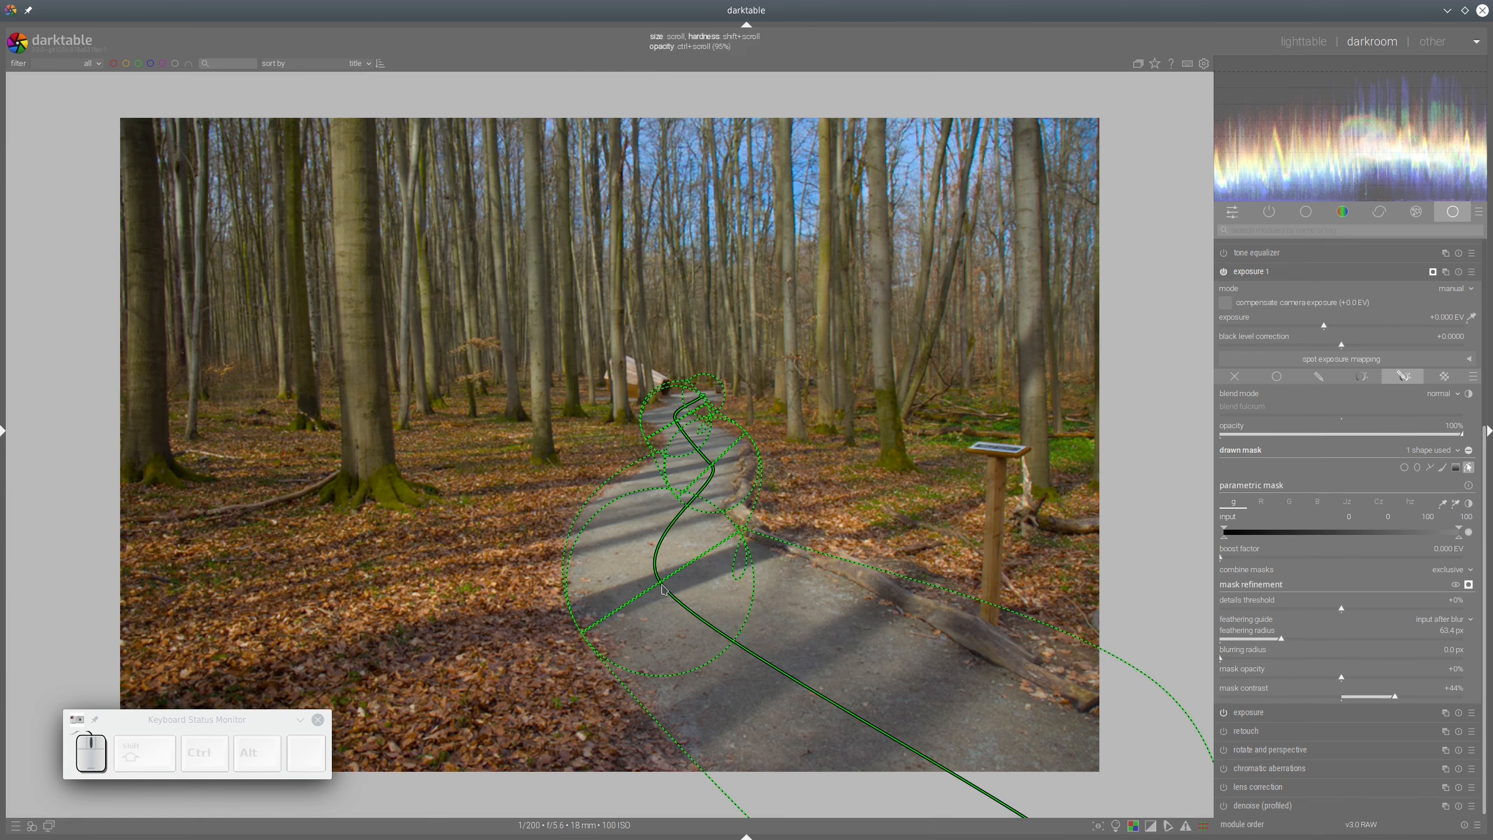
drag(662, 585, 671, 583)
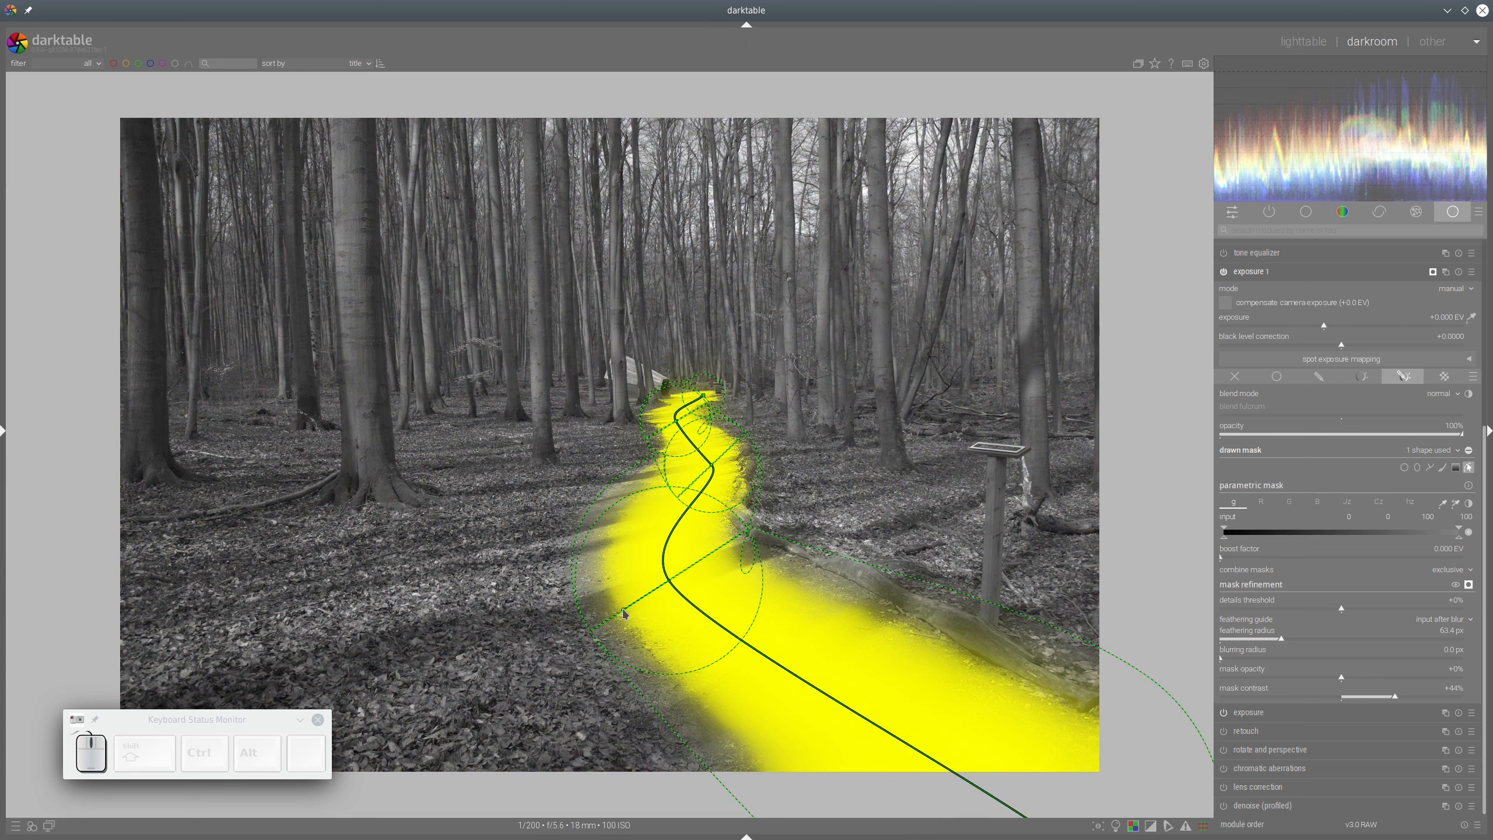
mouse_move(623, 610)
mouse_down()
mouse_move(646, 599)
mouse_move(624, 608)
mouse_up()
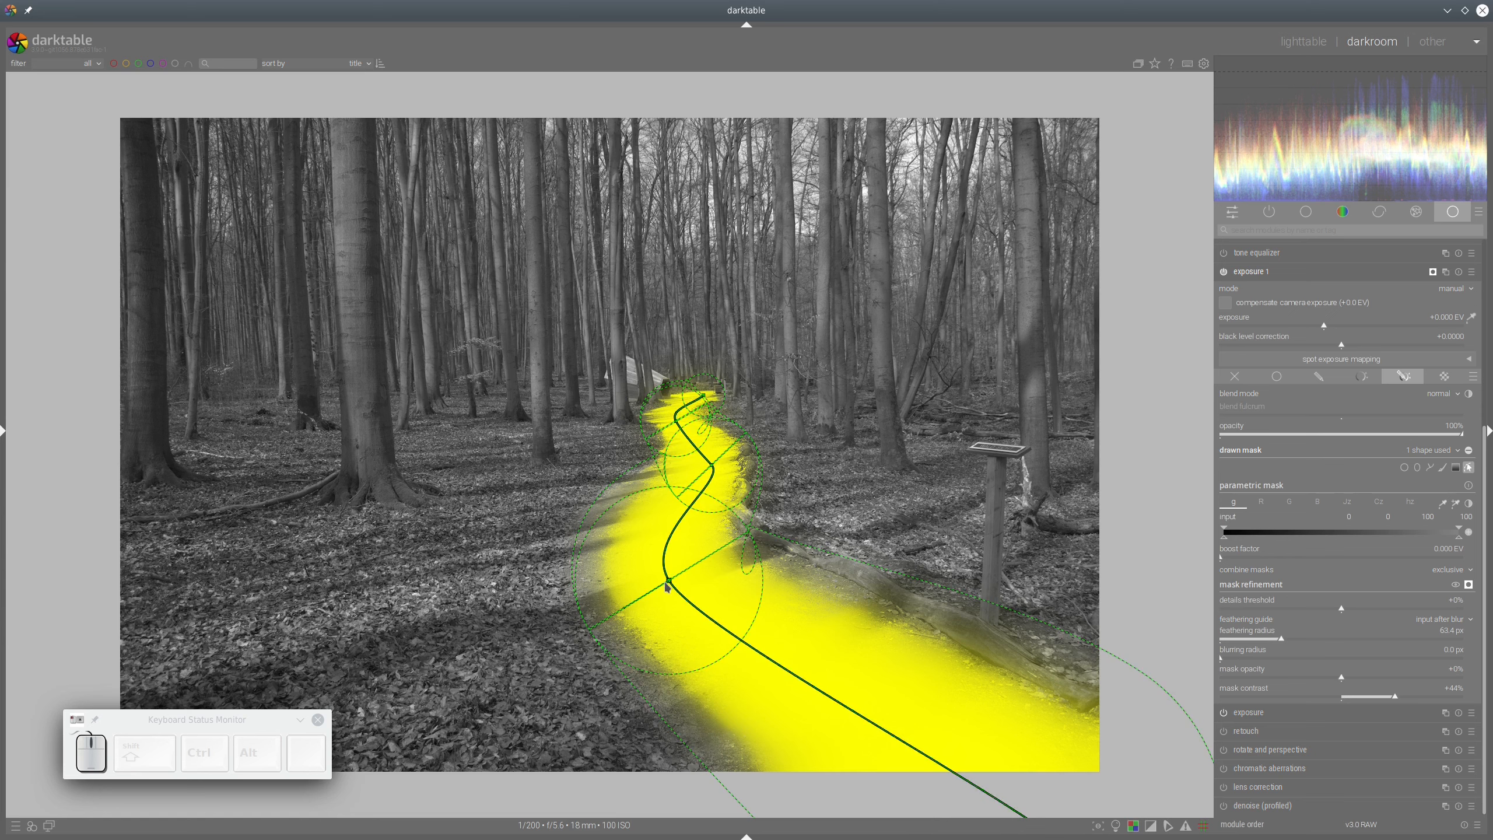
- Widen the brush at the foreground bend to 100% size, shift its node slightly left, and widen the end node a little more
scroll(670, 584, up, 3)
scroll(669, 581, up, 1)
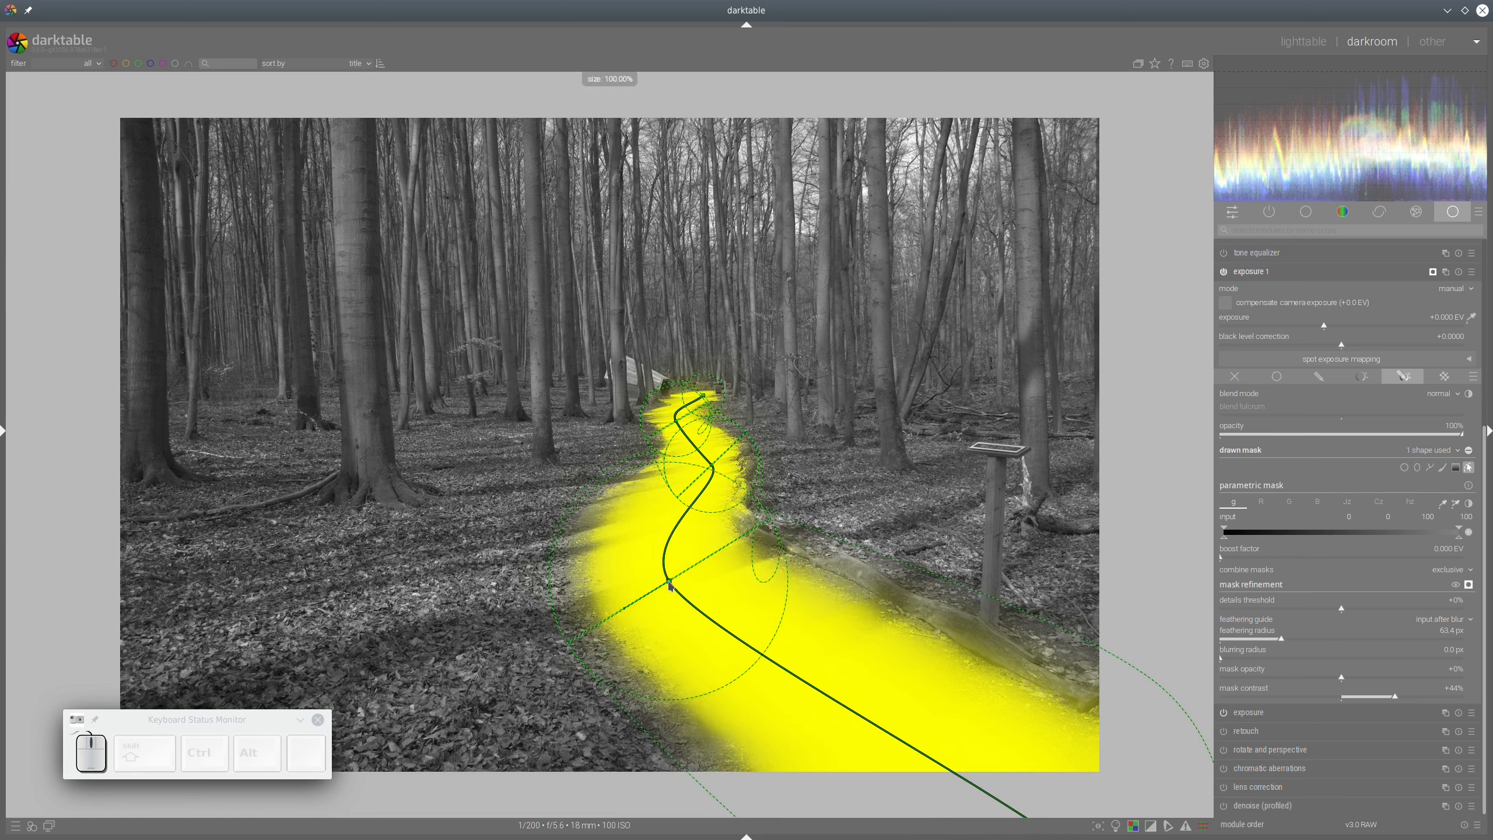
click(668, 581)
drag(671, 585, 662, 586)
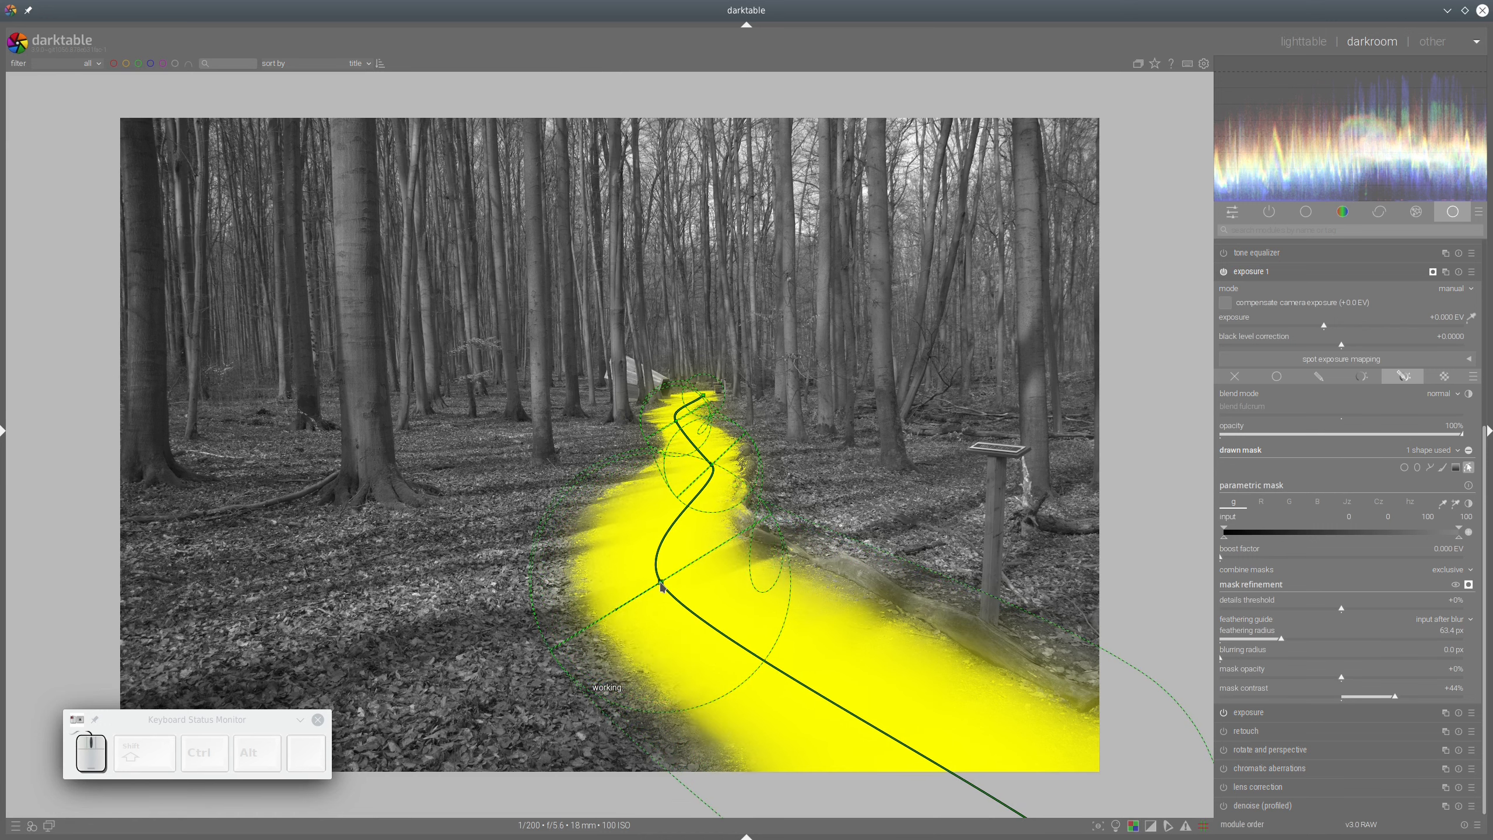
scroll(662, 587, up, 1)
scroll(663, 587, up, 2)
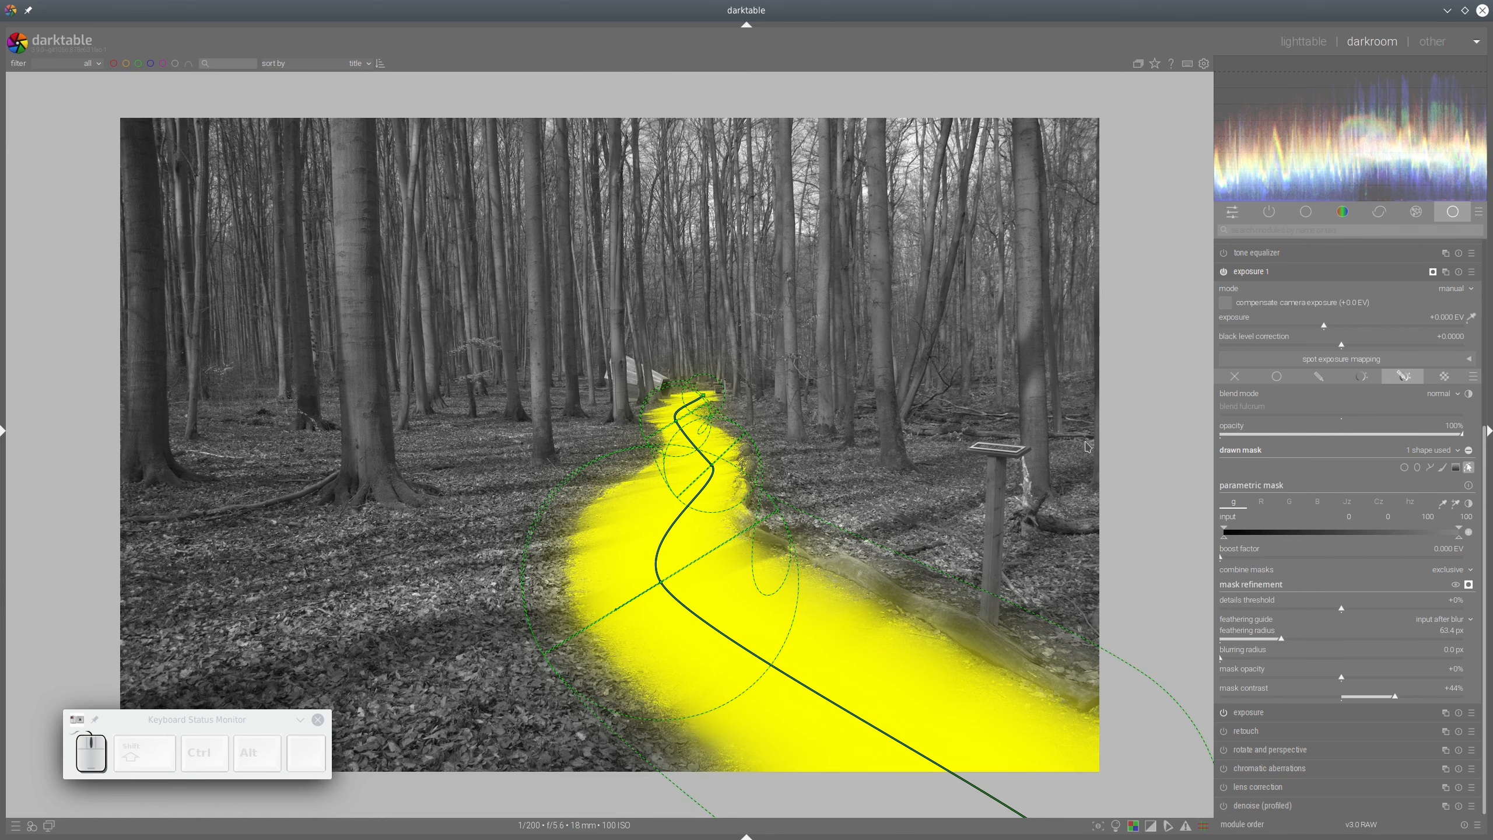
scroll(1083, 440, down, 1)
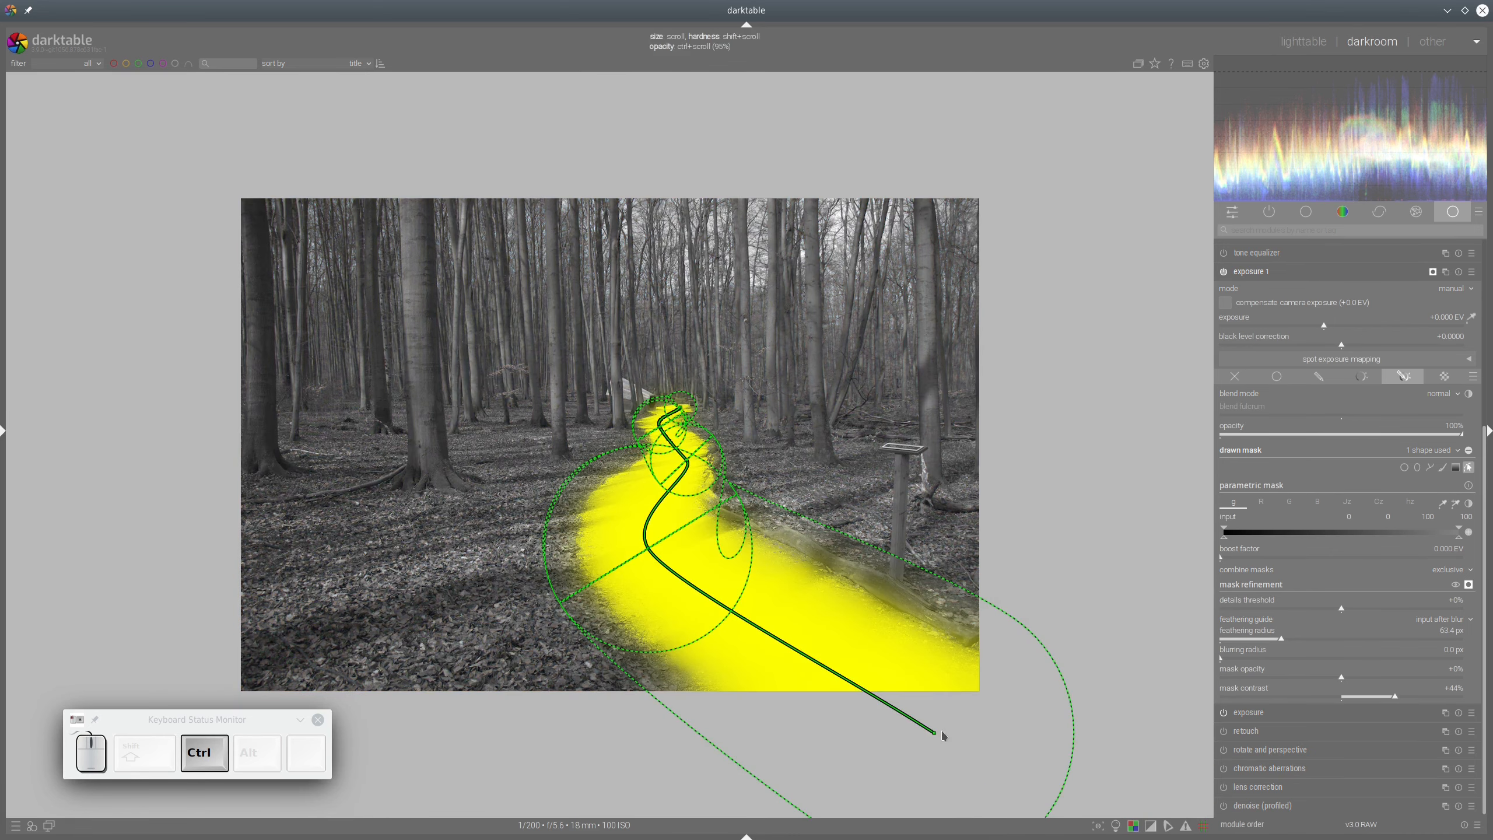
scroll(935, 736, up, 2)
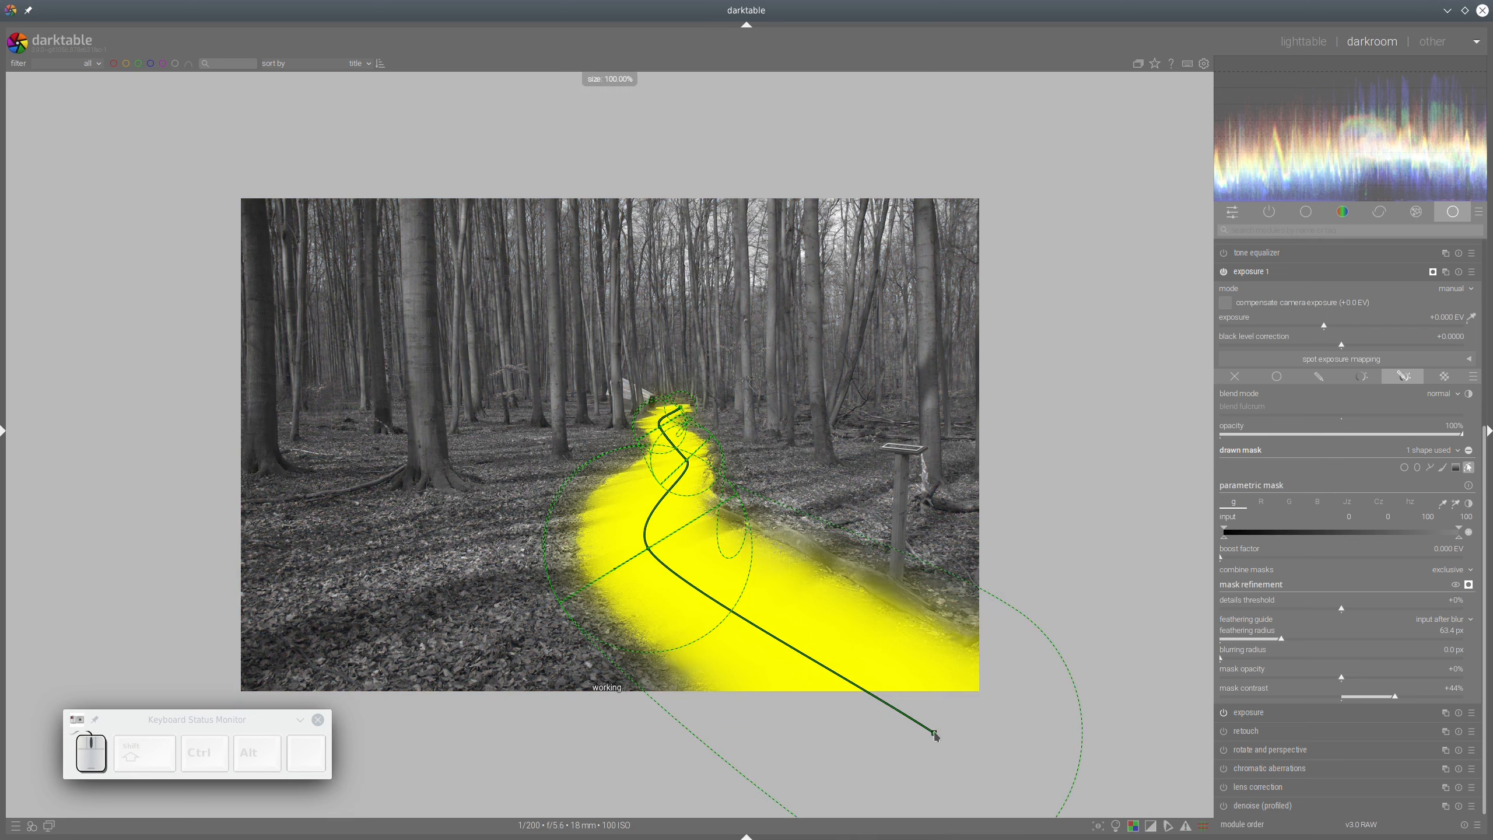
- Raise the feathering radius to 101.1 px and the mask contrast to +75%, and hide the brush shape and mask overlay
drag(1288, 650, 1317, 642)
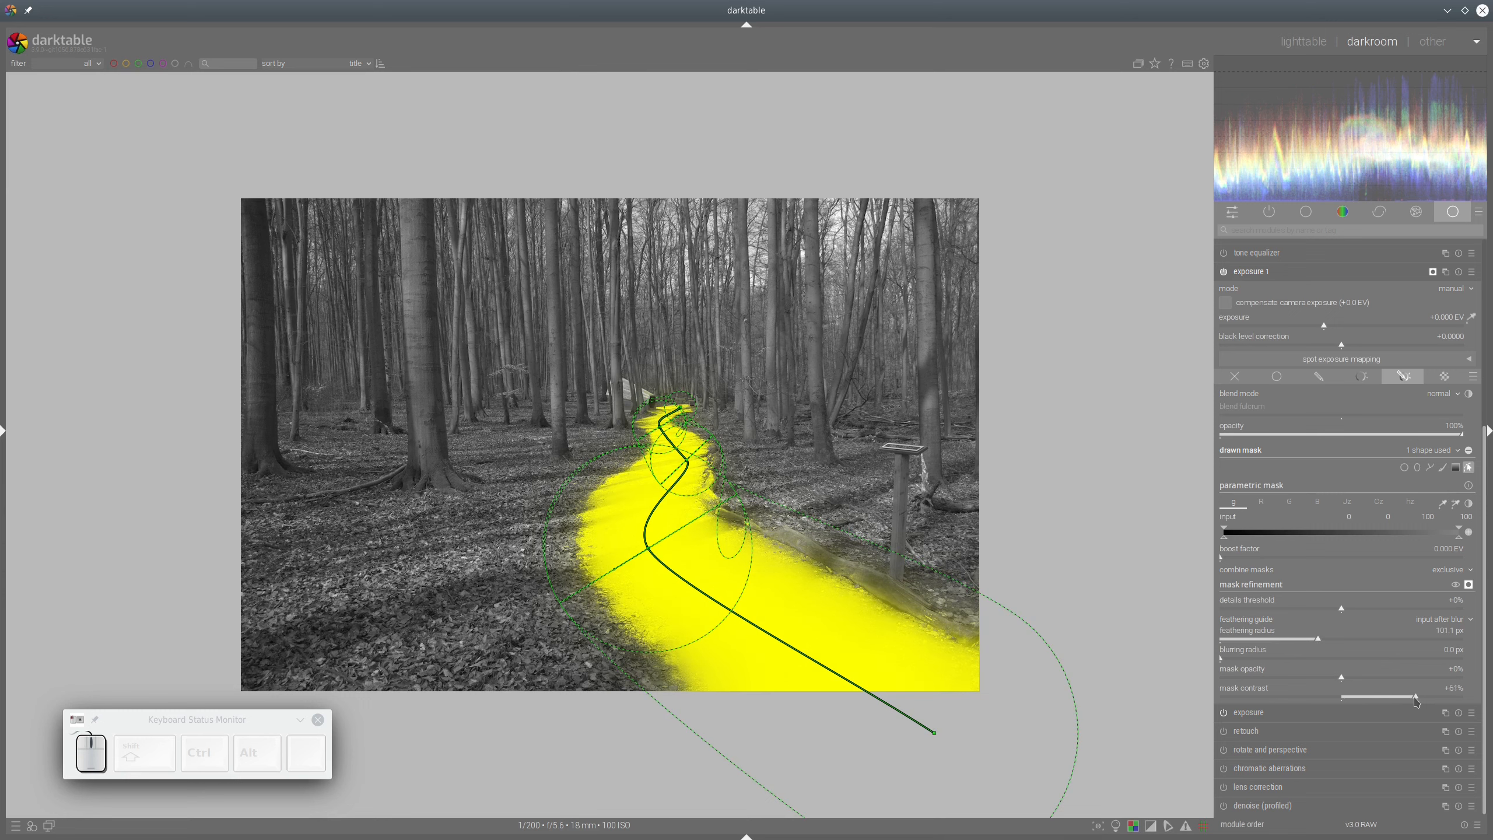
drag(1419, 702, 1435, 703)
click(1470, 468)
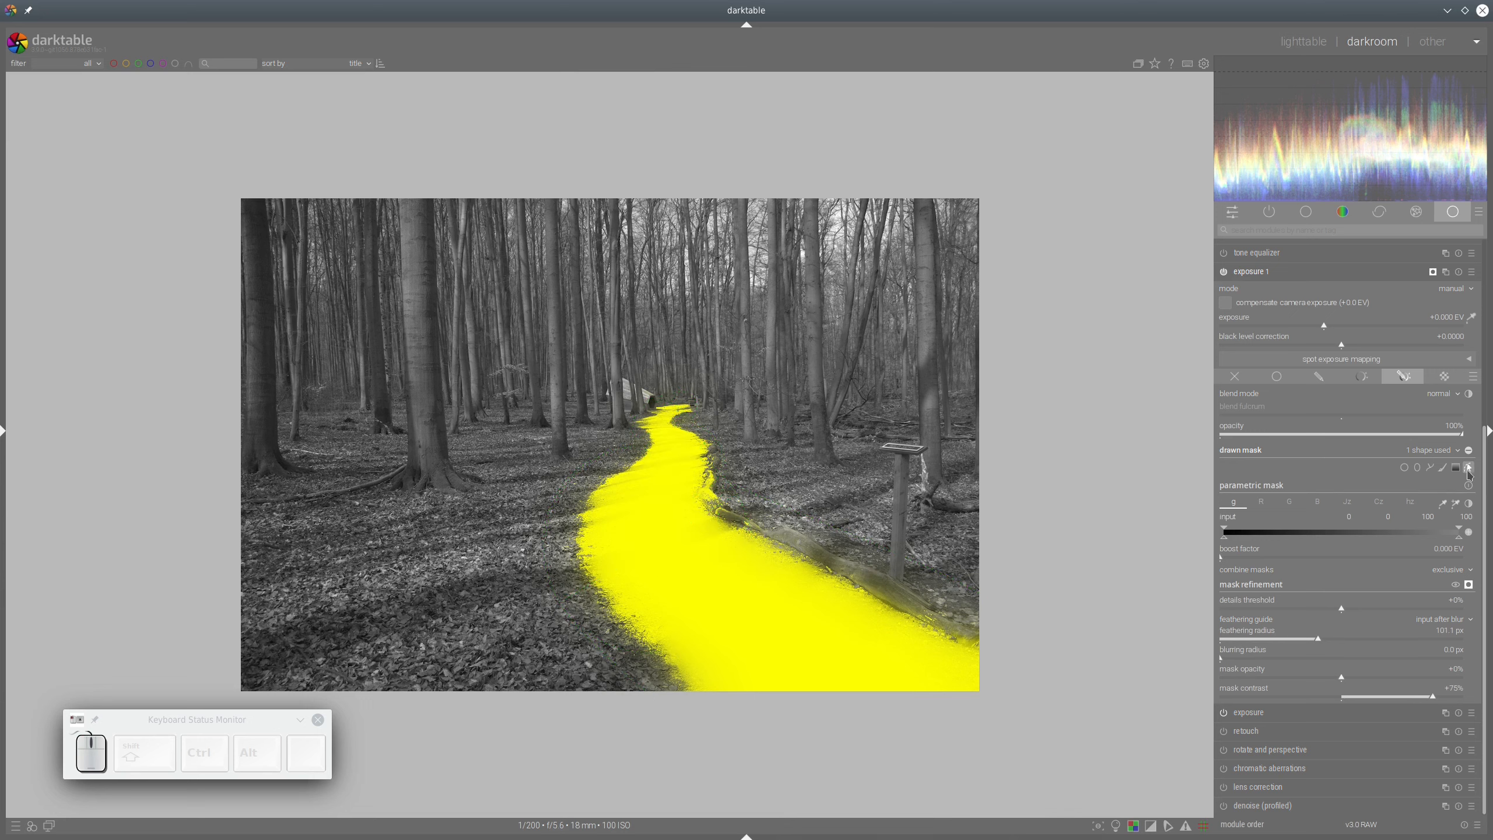
click(1470, 469)
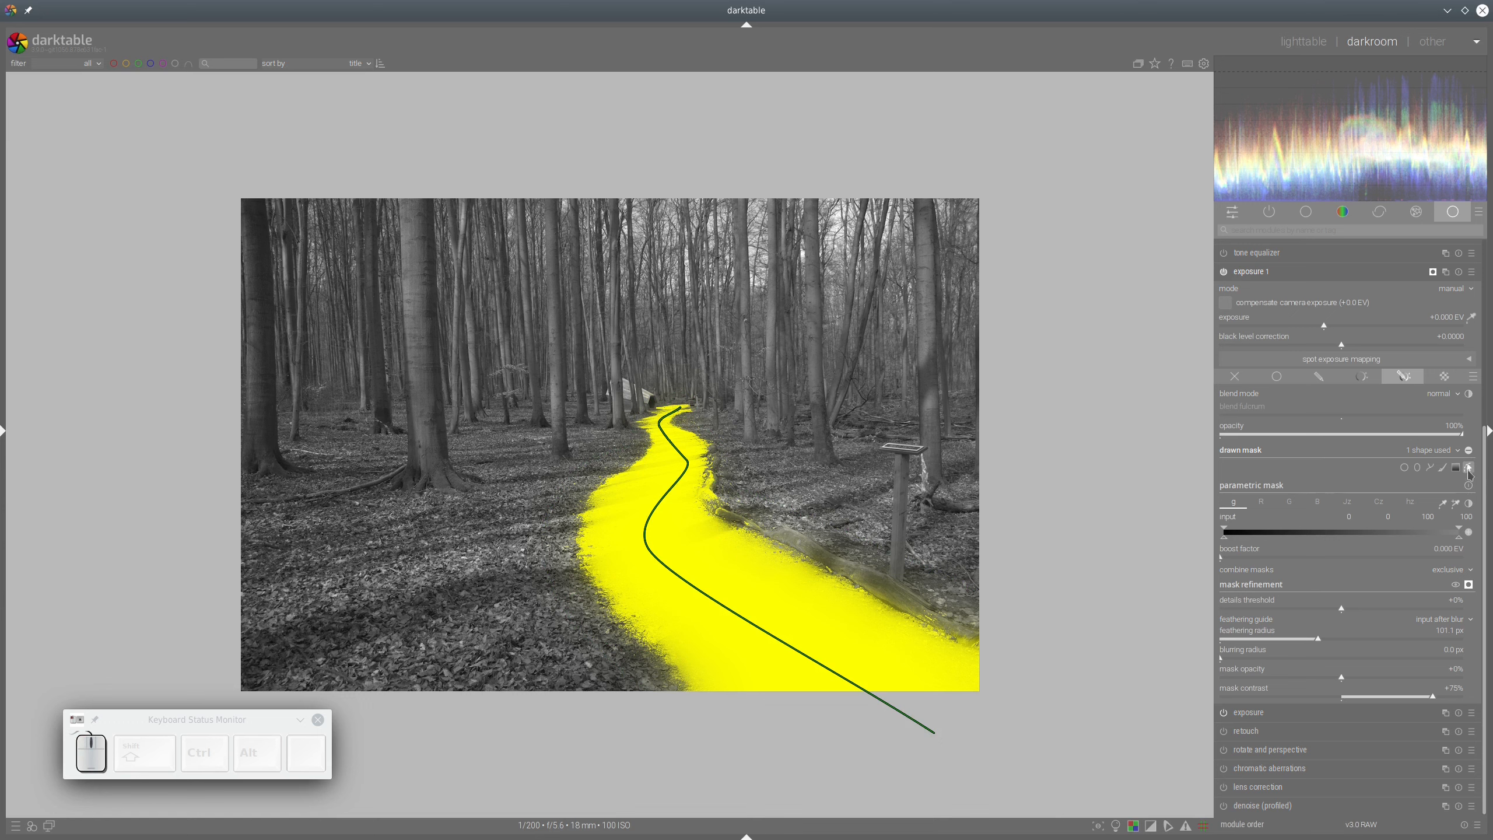
click(1469, 469)
click(1469, 585)
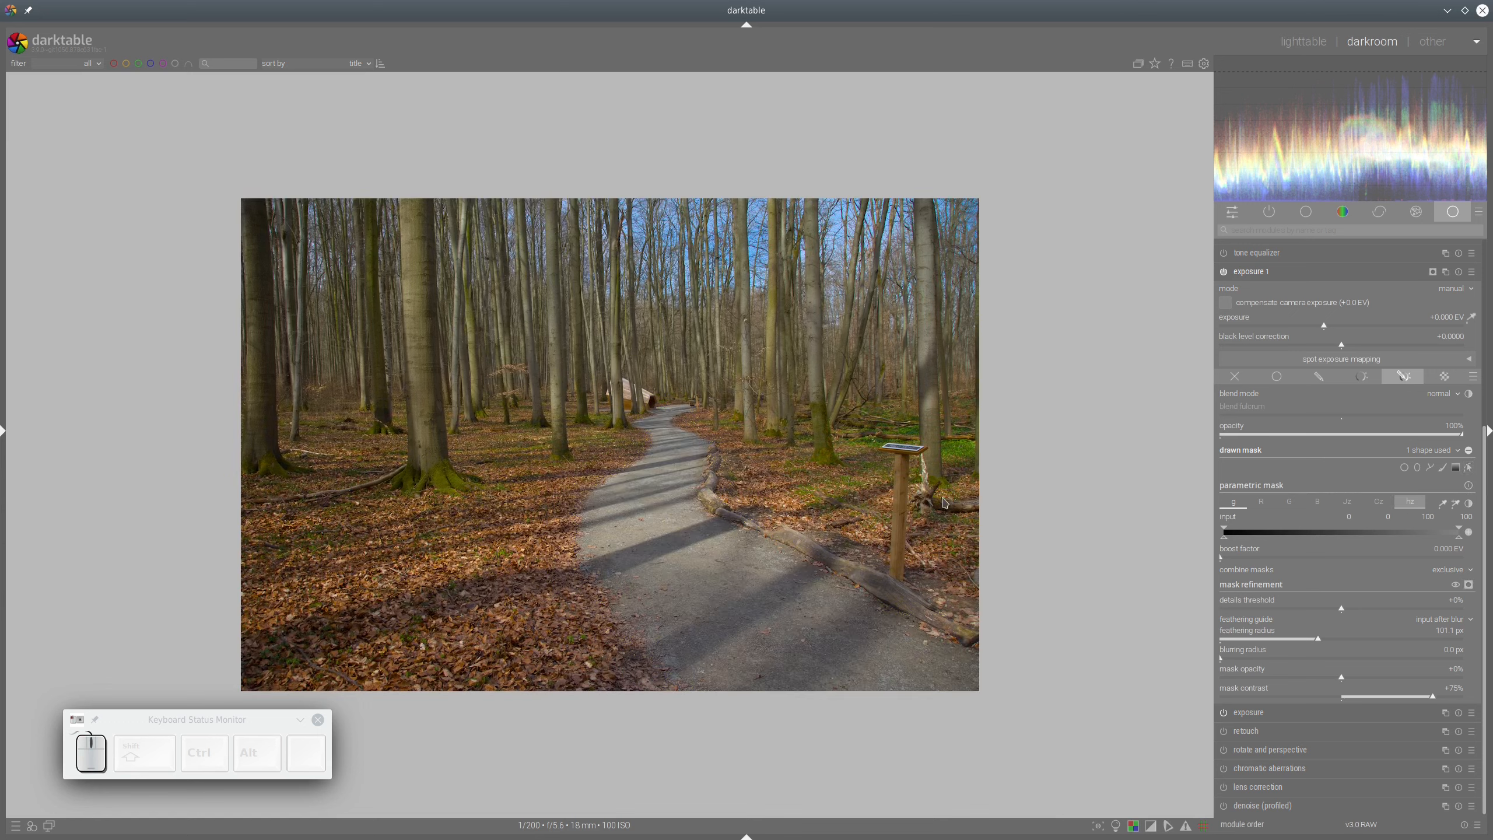
- Brighten the masked path by setting the exposure of the exposure 1 instance to +1.000 EV
click(1357, 330)
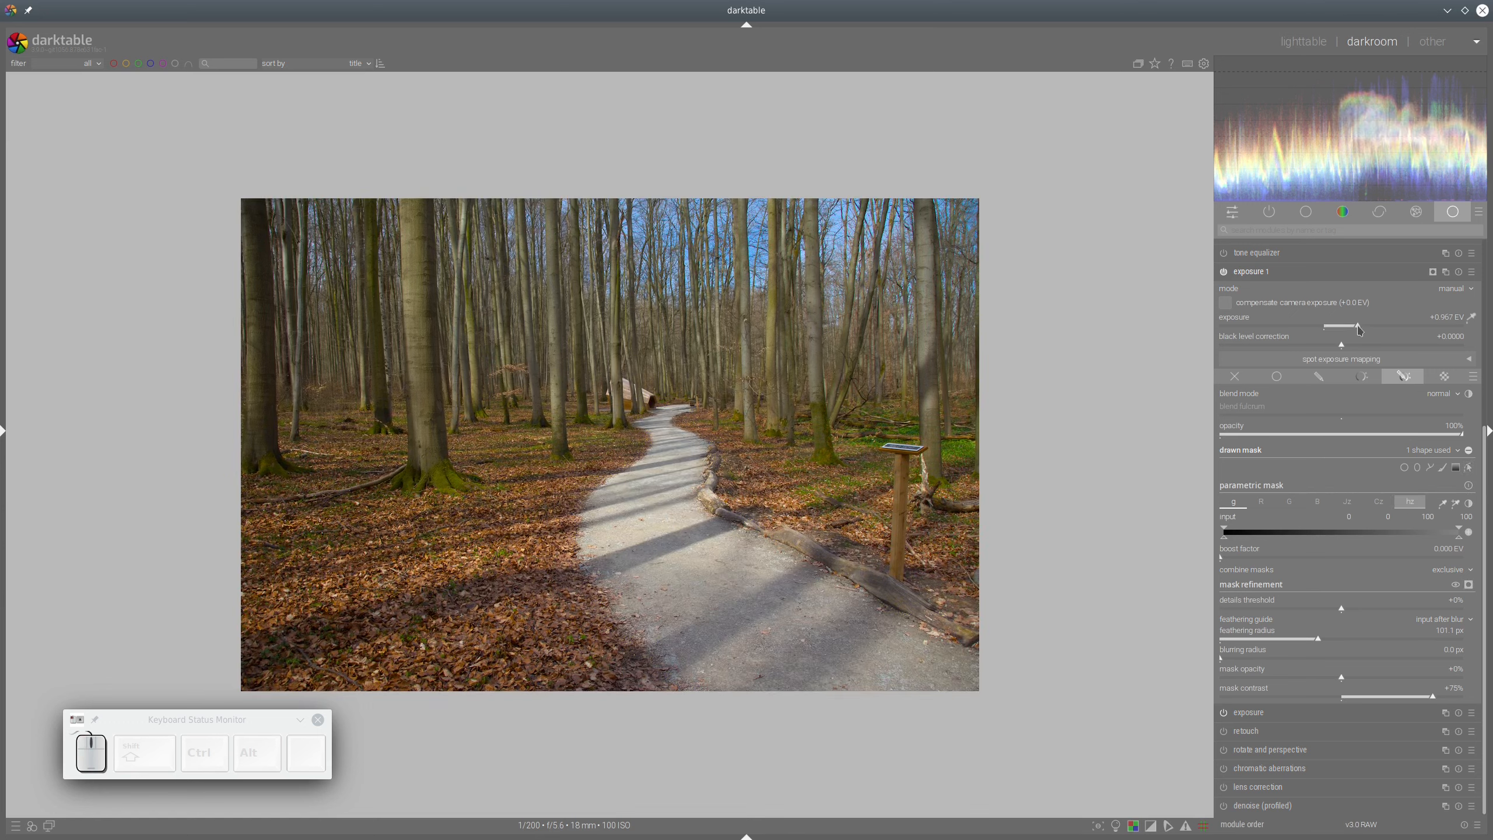
click(1364, 327)
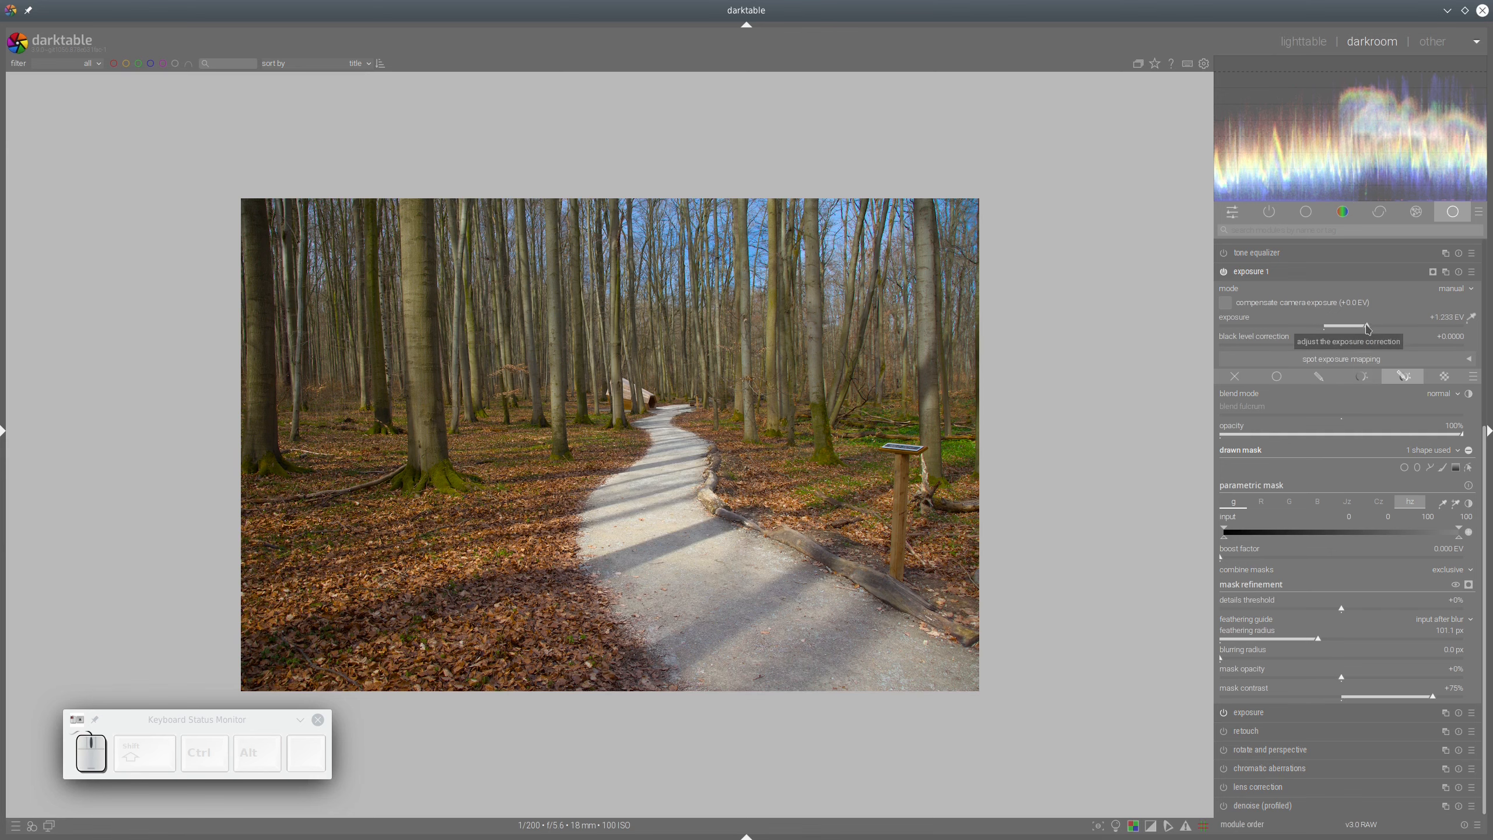
click(1361, 325)
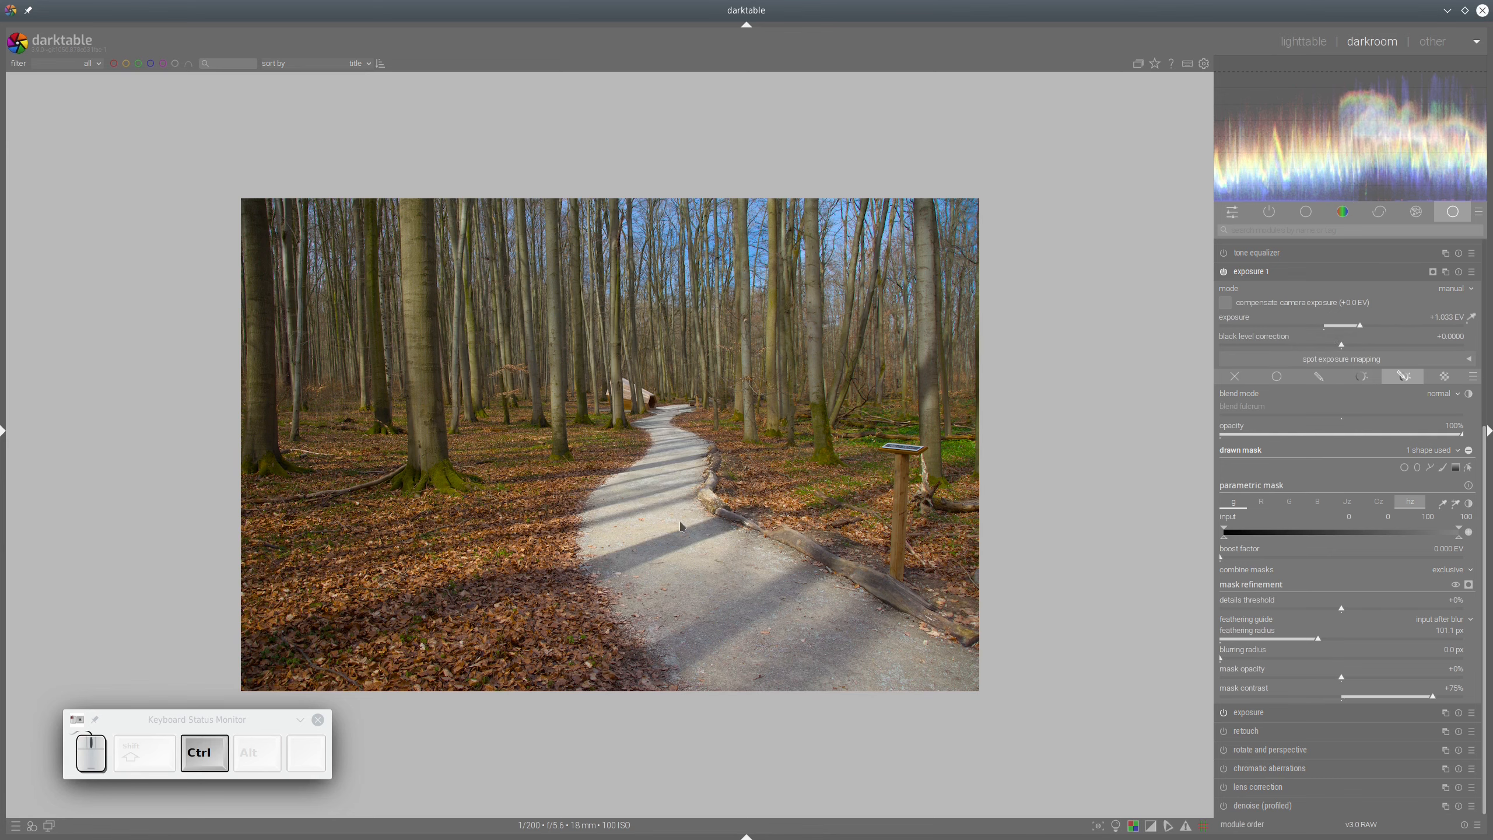
ctrl+scroll(681, 526, up, 1)
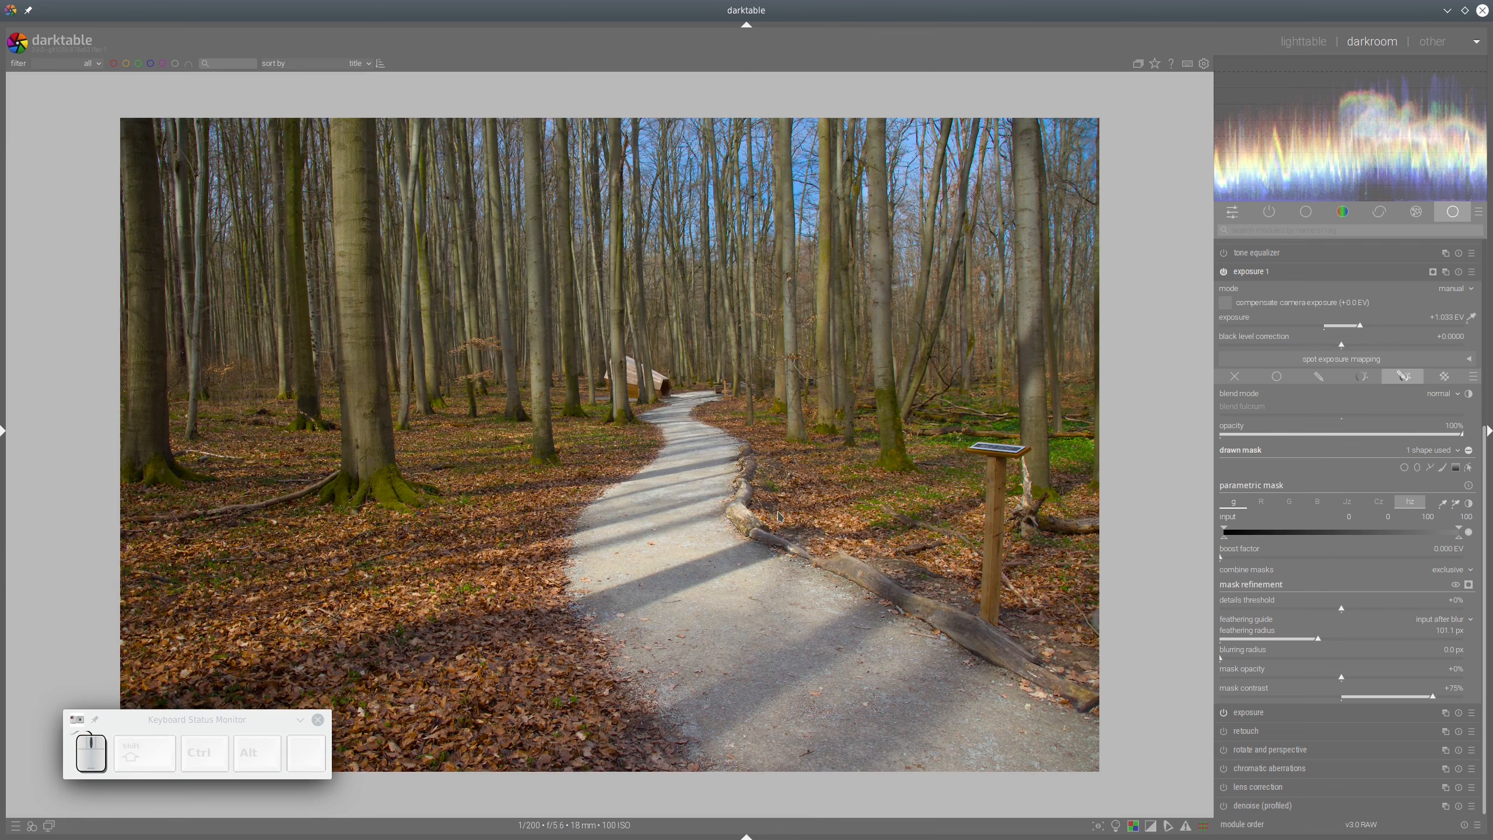
ctrl+scroll(699, 510, down, 1)
ctrl+scroll(704, 507, up, 1)
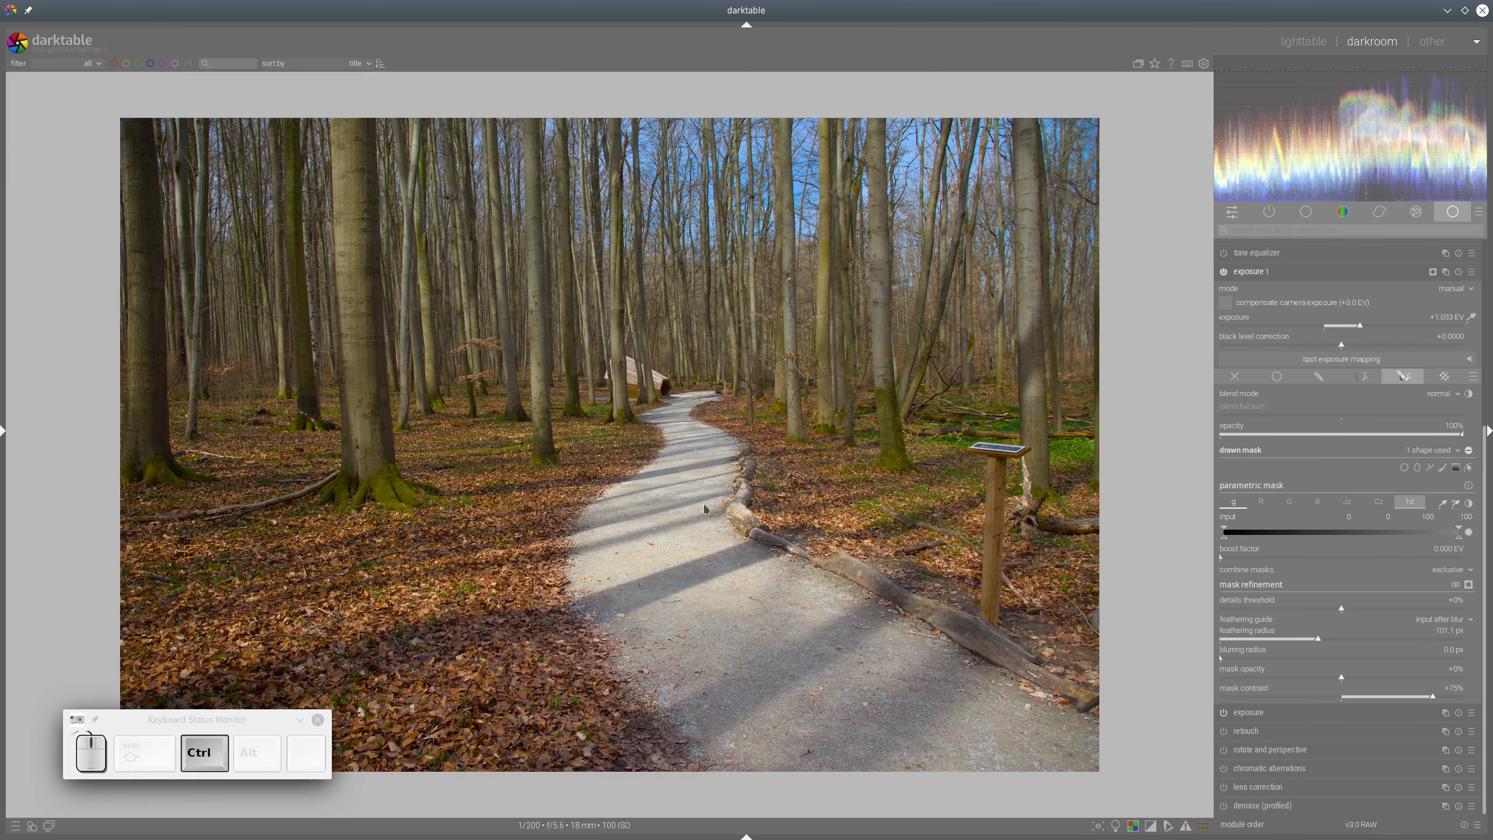
- Return the image to color calibration, step 7 of the editing history, and take a snapshot of that early state
click(2, 431)
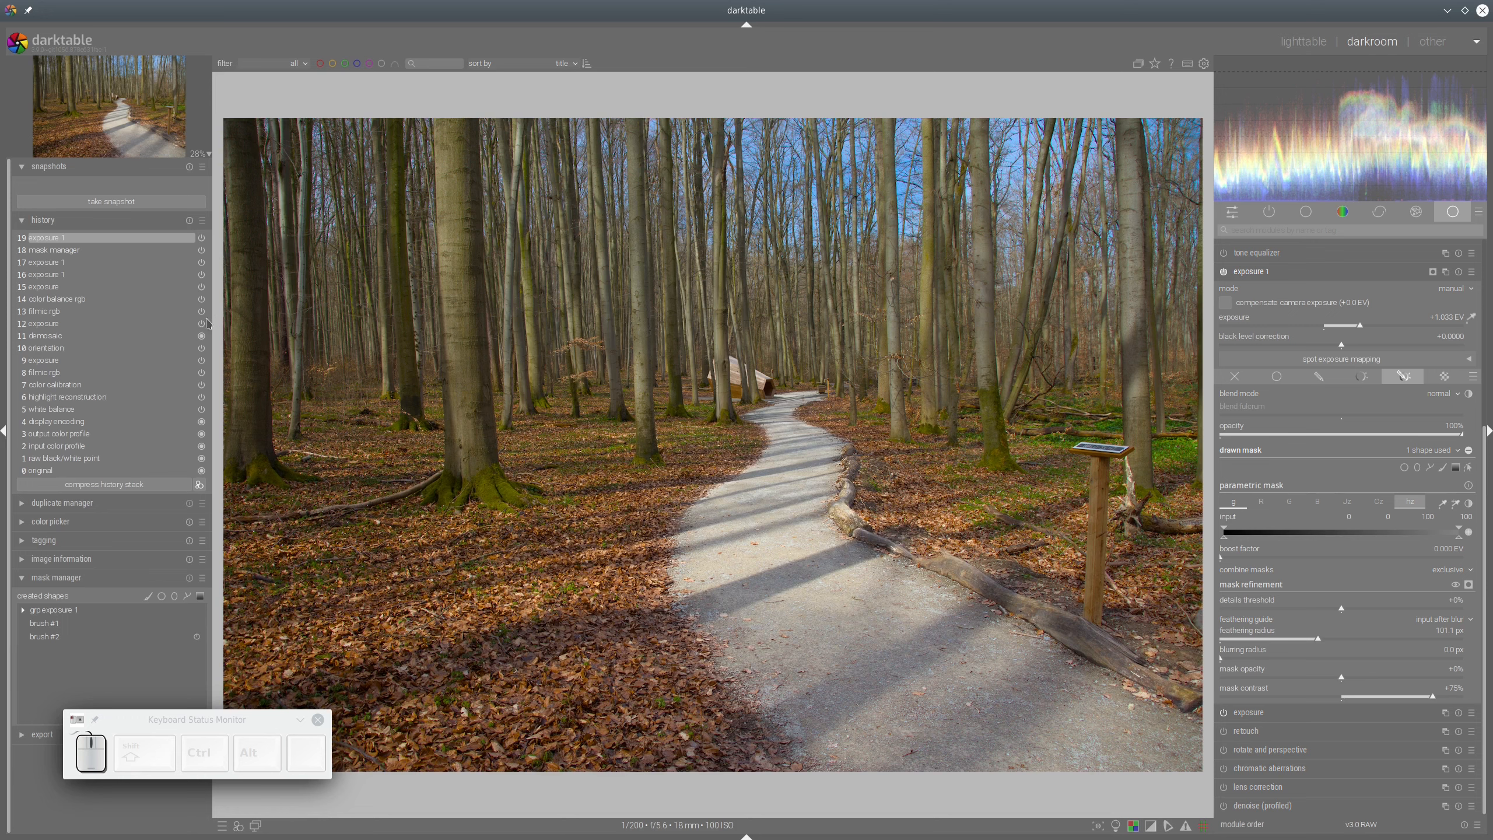
click(56, 384)
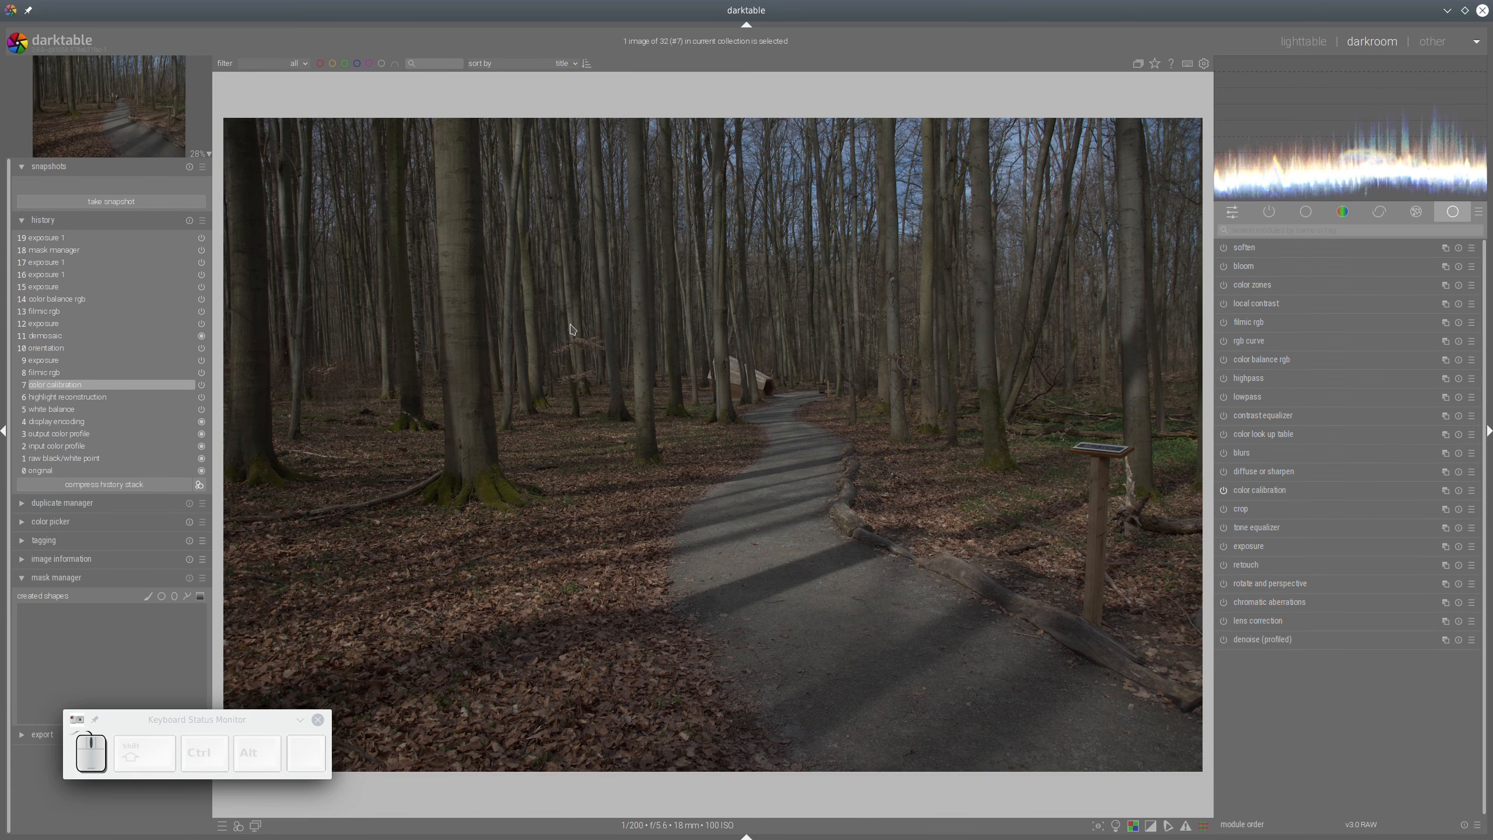
click(89, 201)
- Compare the color calibration snapshot with history step 19, exposure 1, by sweeping the split line across the whole photo, and clear the snapshot
click(87, 187)
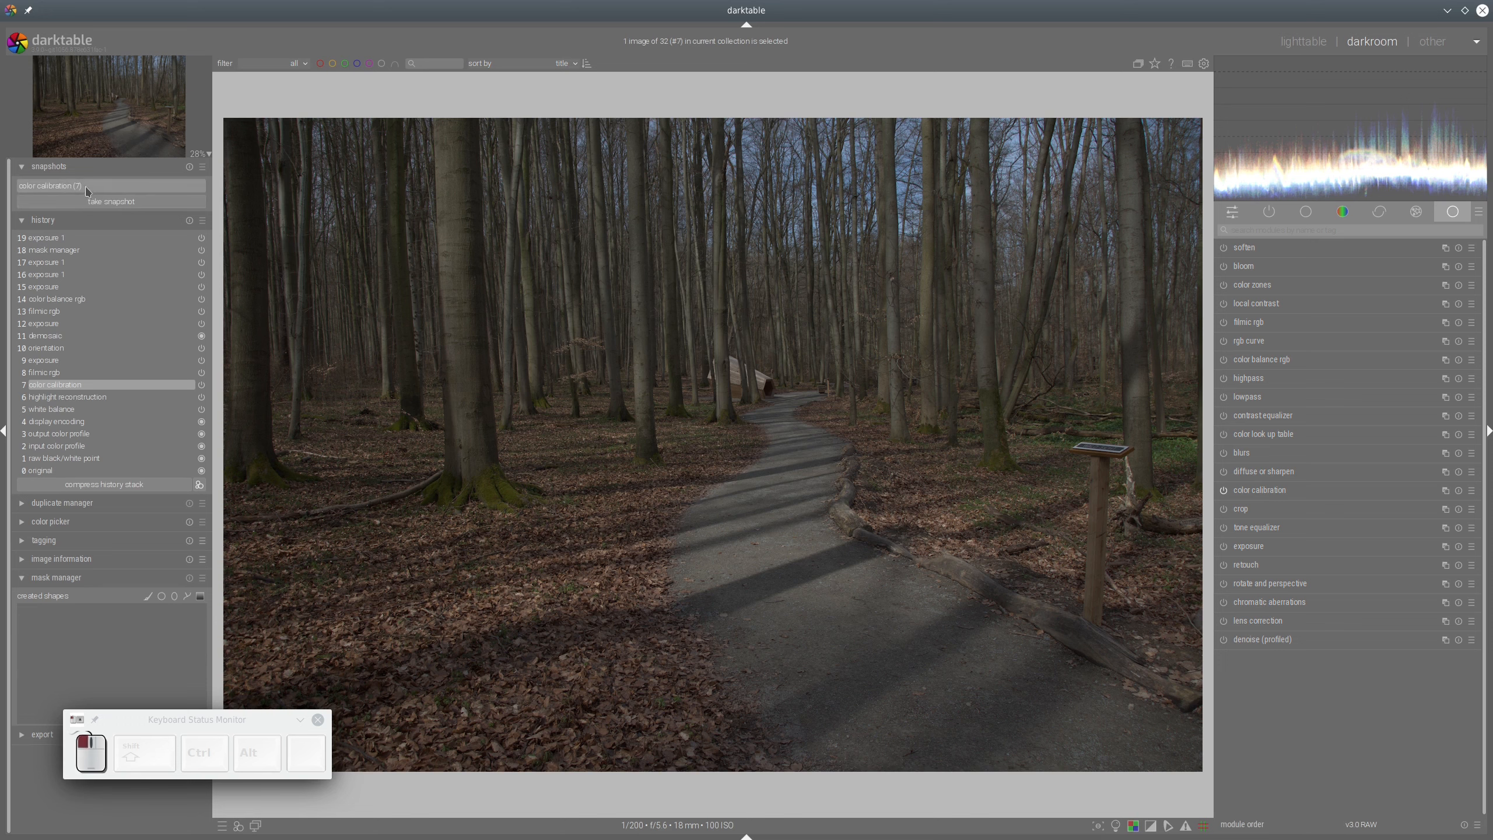
click(53, 237)
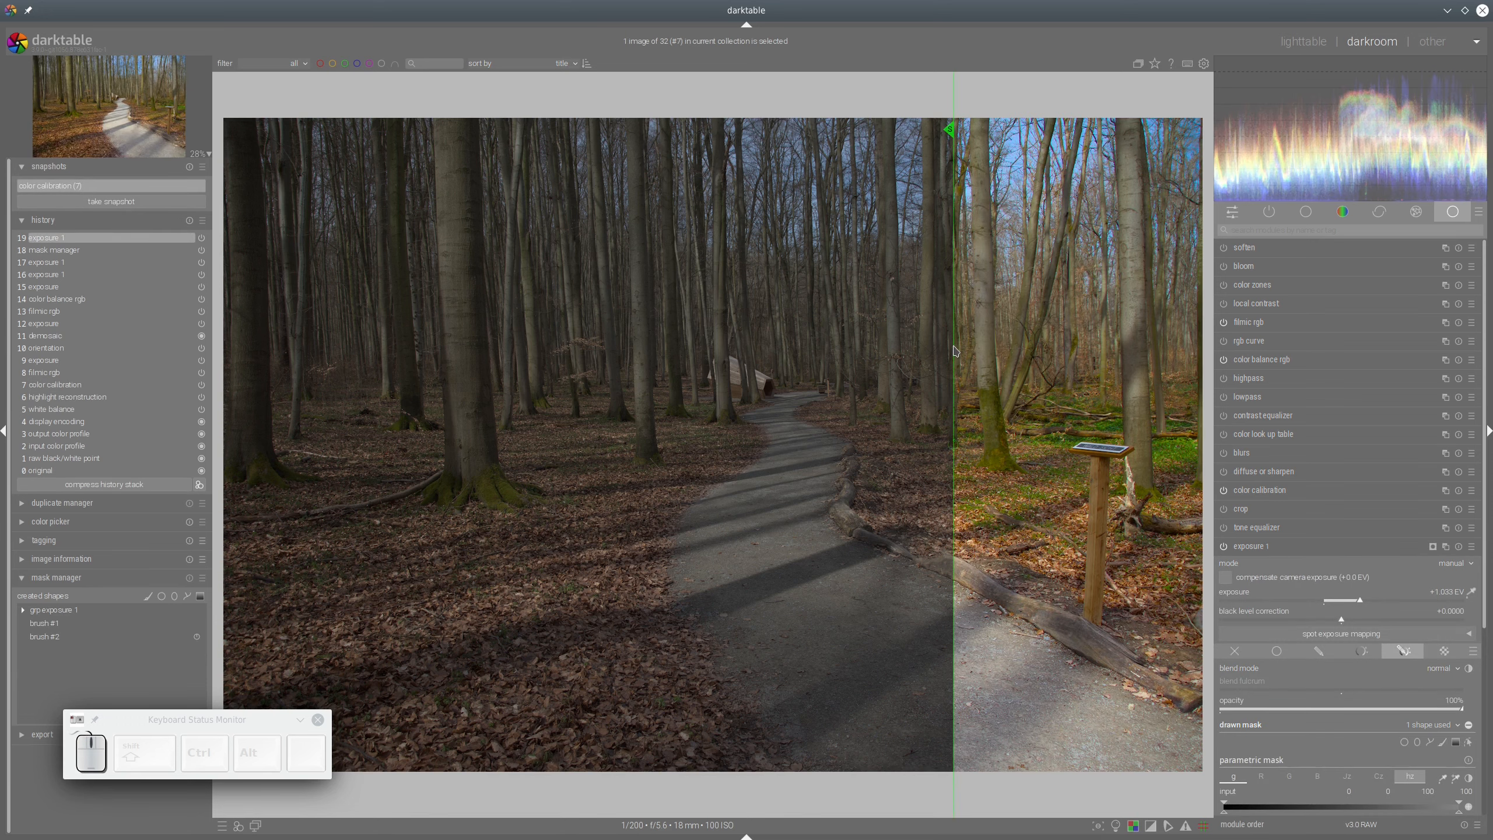
drag(955, 351, 206, 403)
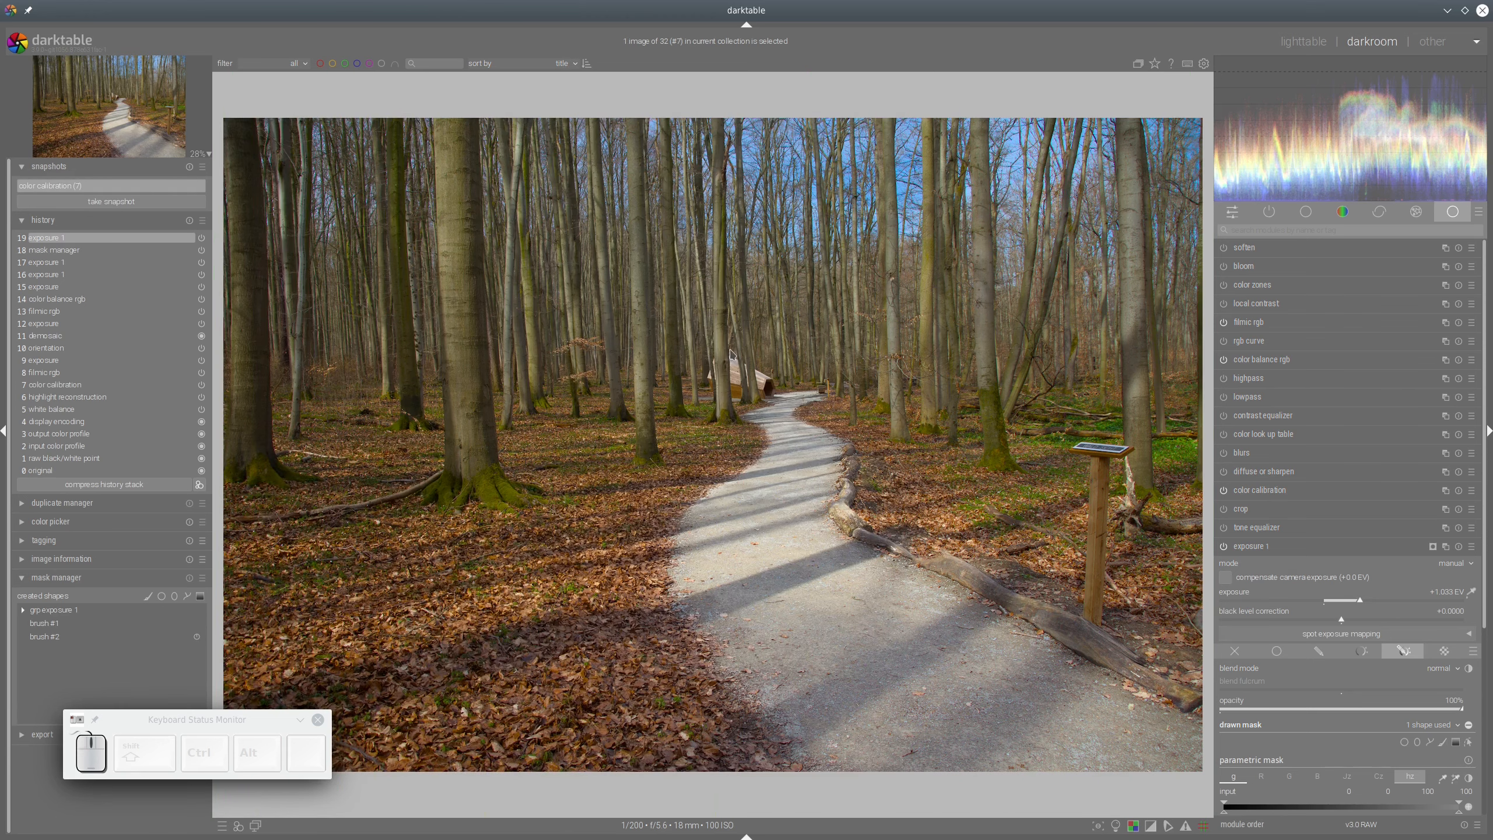
click(189, 167)
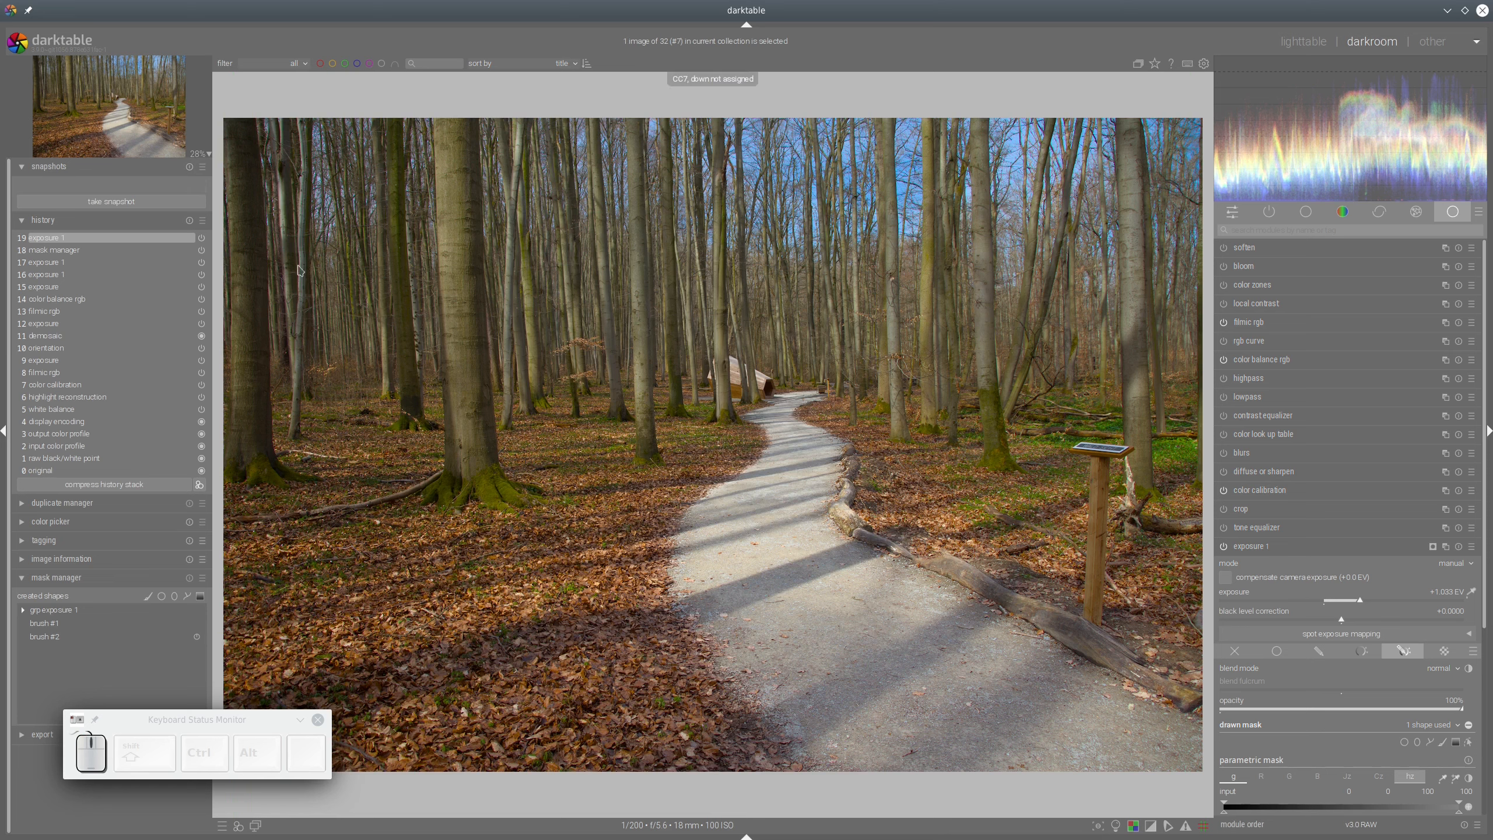